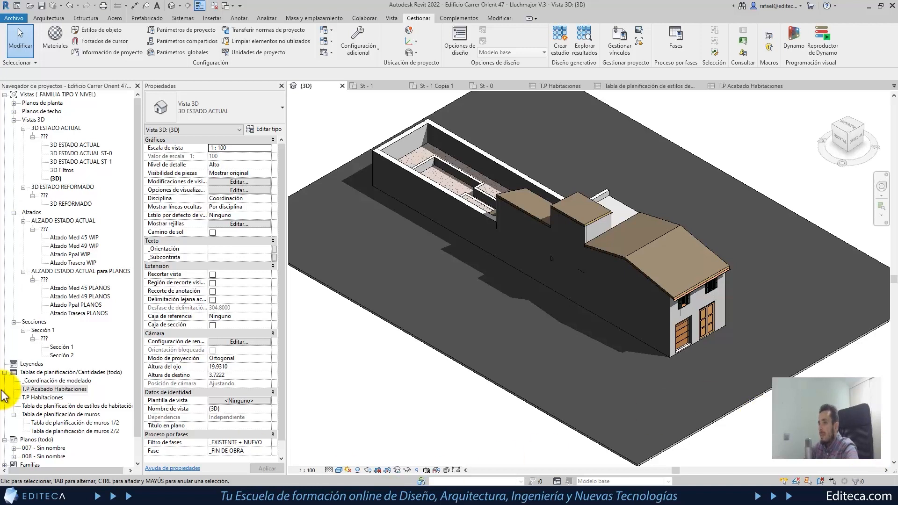
- Open the T.P Habitaciones schedule and add the Estilo de habitación field to its scheduled fields
left_click(78, 392)
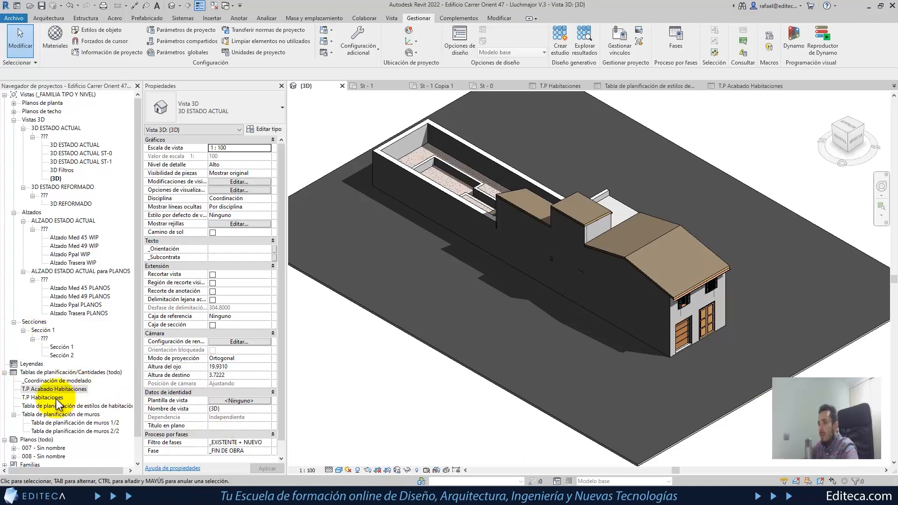
left_click(52, 399)
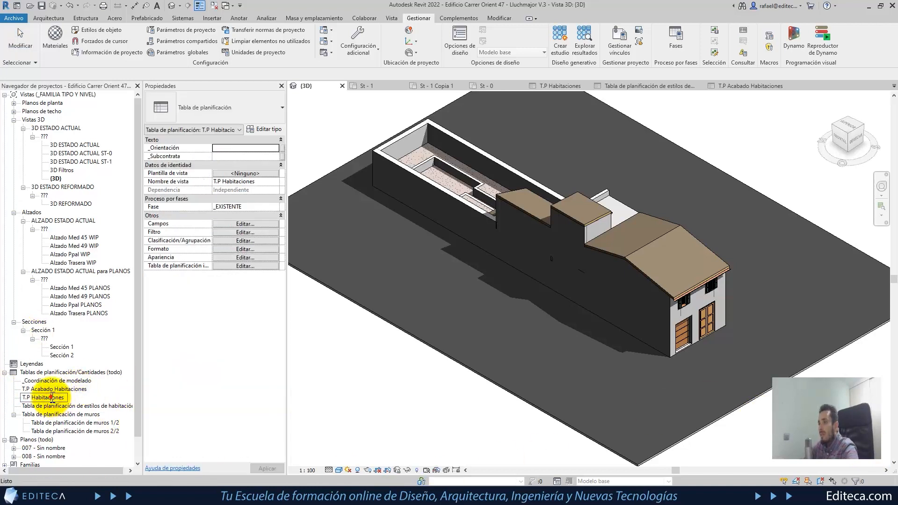
double_click(45, 397)
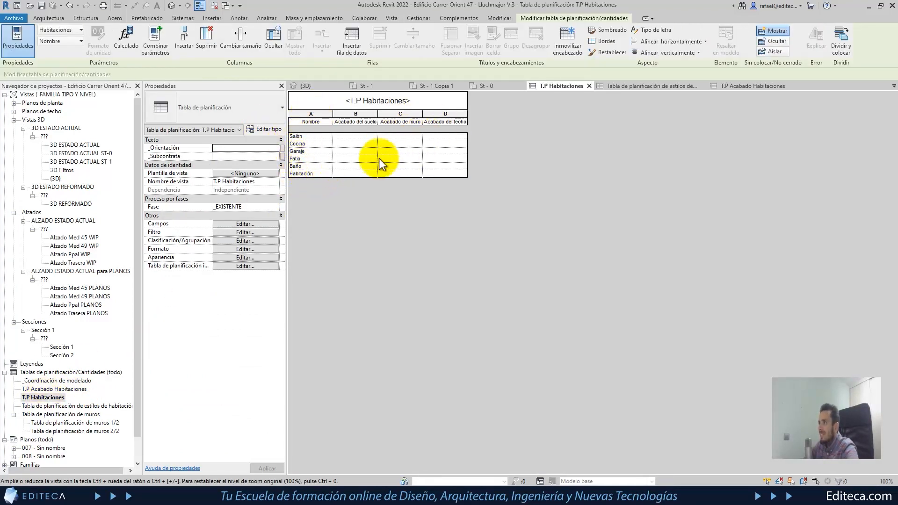
left_click(235, 224)
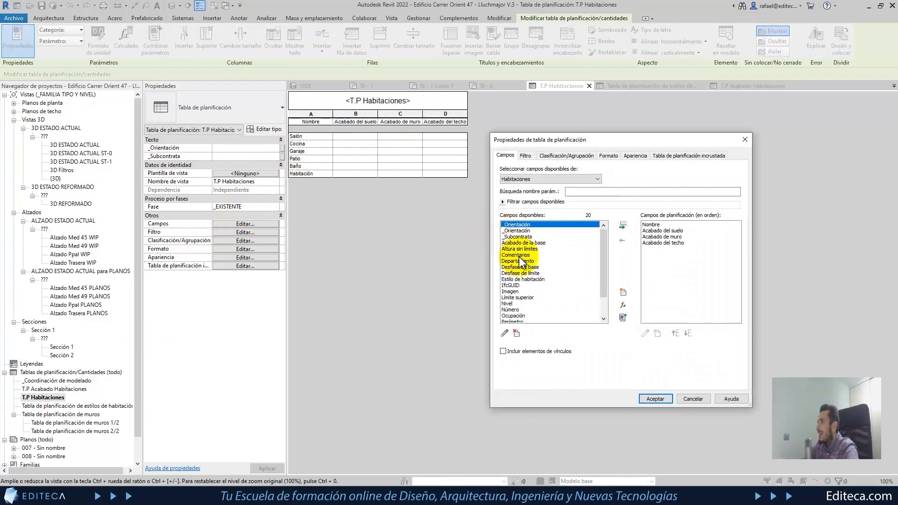
left_click(520, 279)
double_click(518, 279)
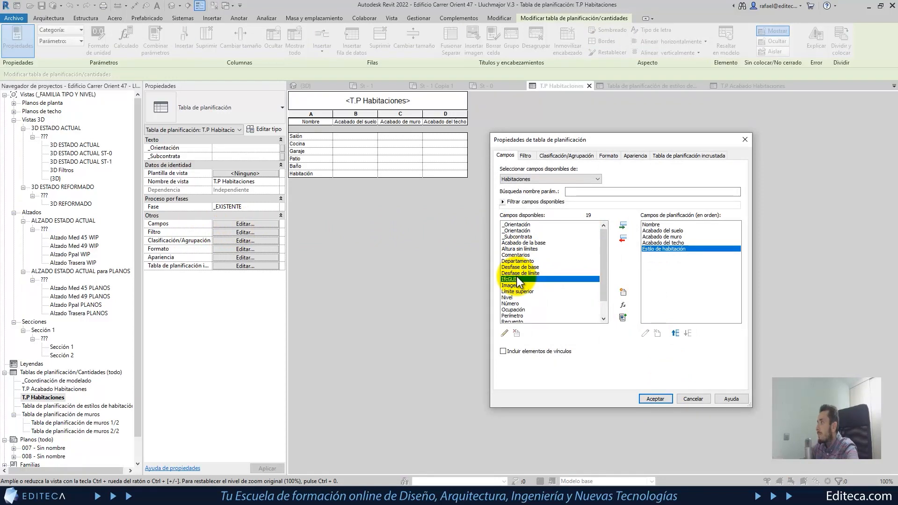
- Remove the Acabado del techo, Acabado de muro and Acabado del suelo fields from the T.P Habitaciones schedule and apply the change
left_click(649, 243)
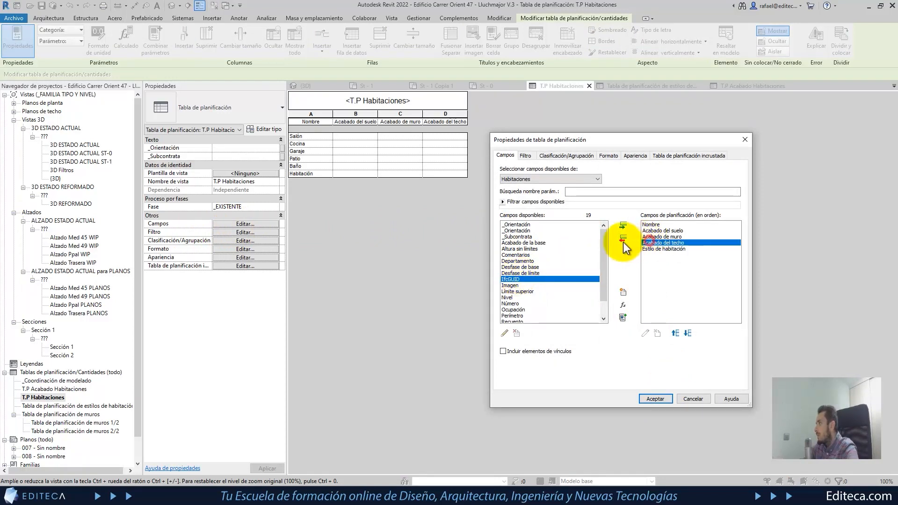
left_click(623, 238)
left_click(623, 238)
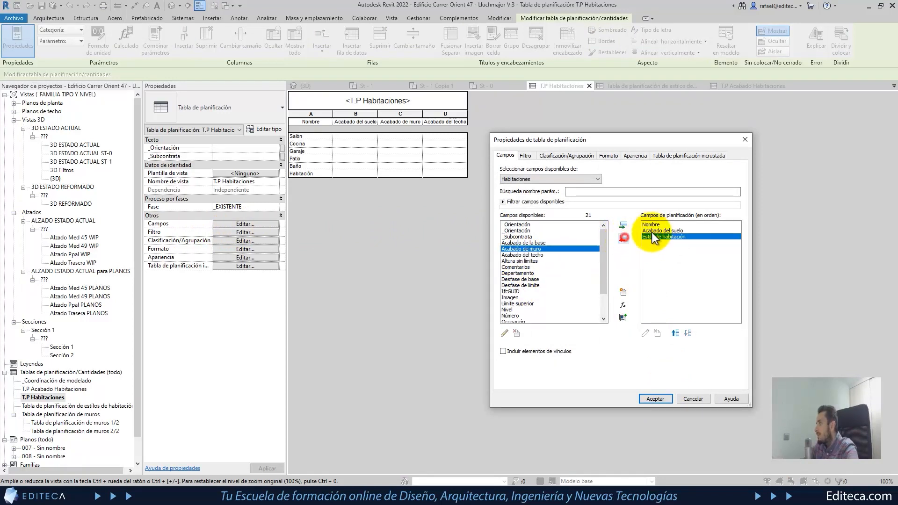
left_click(652, 230)
left_click(624, 238)
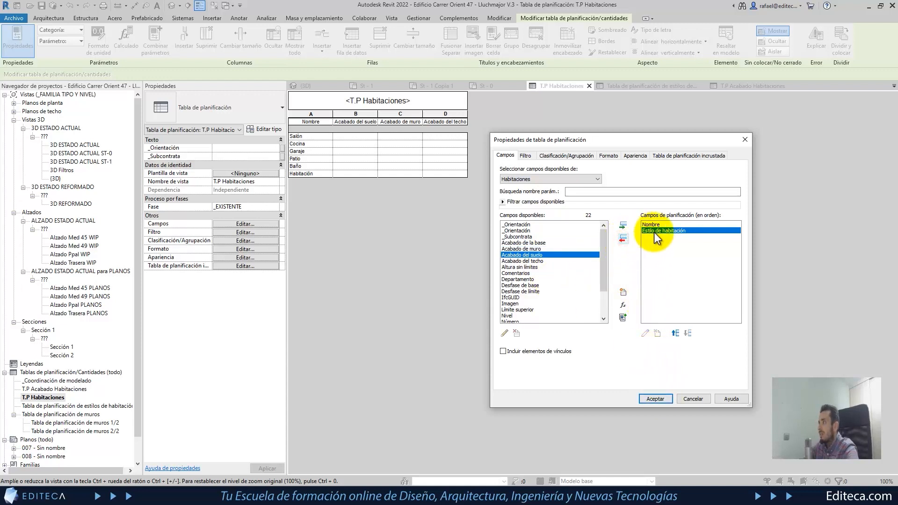
left_click(654, 399)
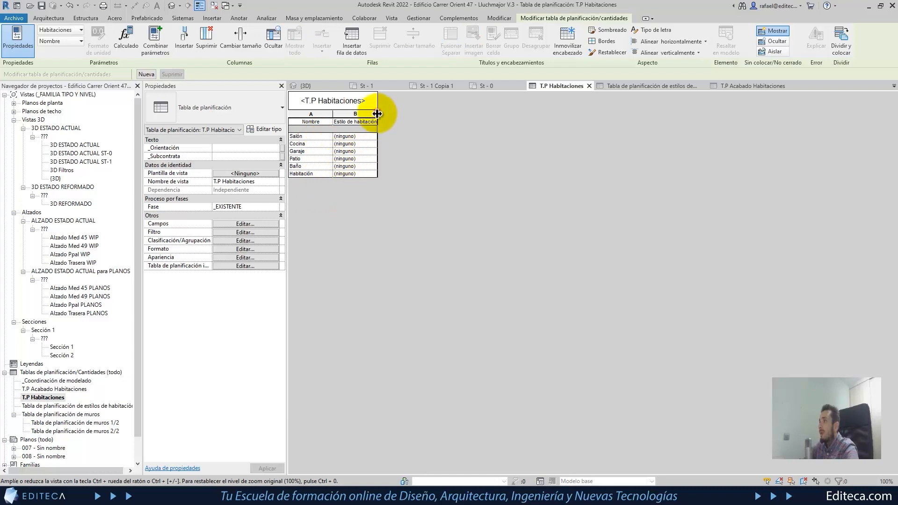
- Widen the Estilo de habitación column and check the style options offered for the Salón row, without choosing one
left_click_drag(377, 114, 462, 108)
left_click(458, 136)
left_click(457, 136)
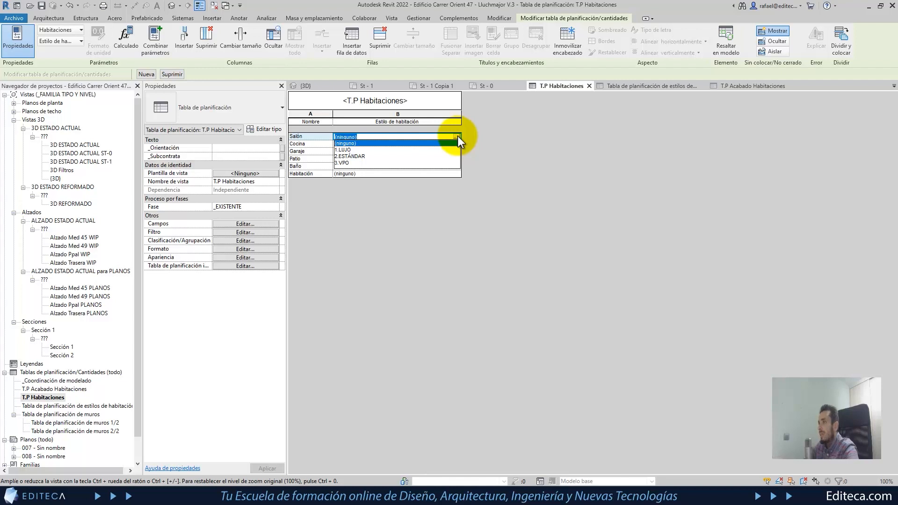
left_click(434, 209)
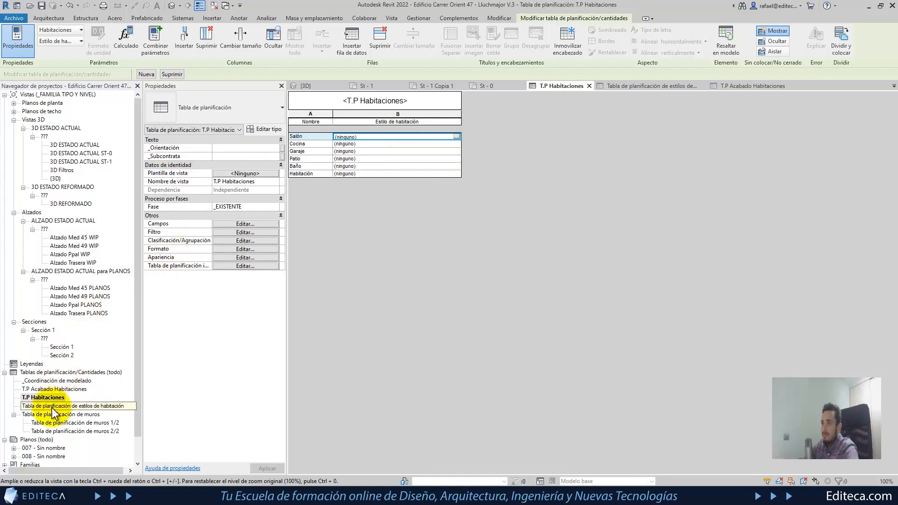
- Open the room style schedule (Tabla de planificación de estilos de habitación) and adjust its column widths to fit the contents
double_click(57, 389)
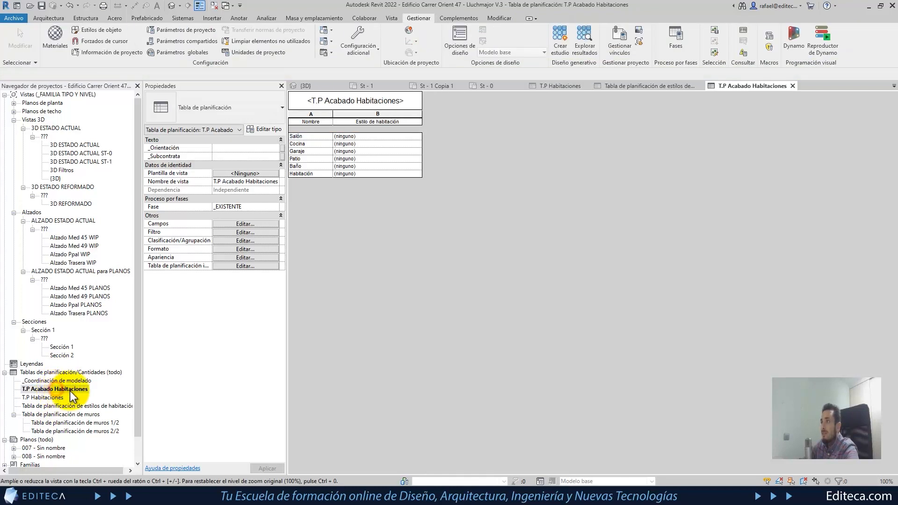
double_click(59, 405)
left_click_drag(331, 119, 351, 119)
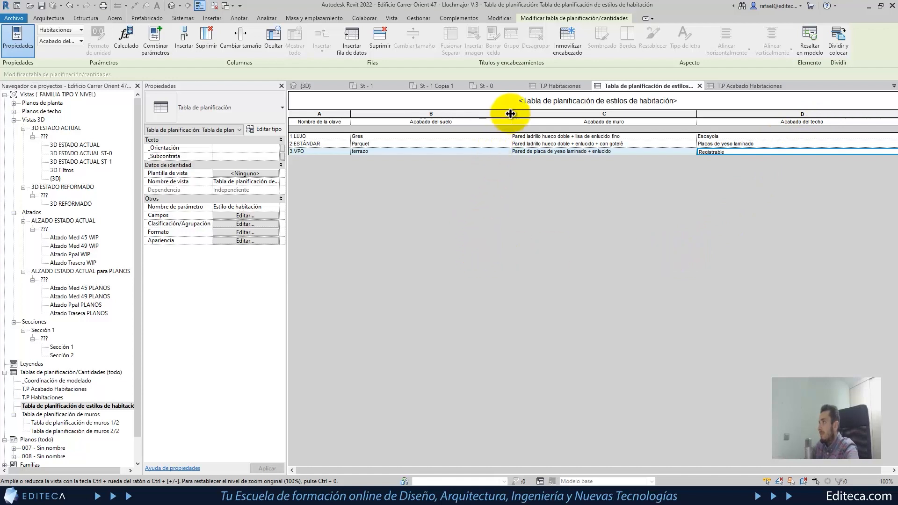
left_click_drag(511, 115, 434, 114)
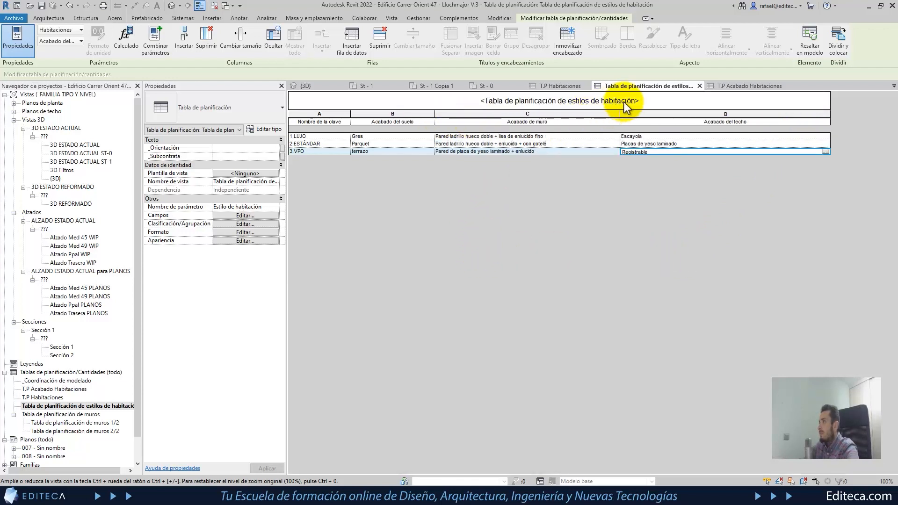
left_click_drag(618, 114, 555, 121)
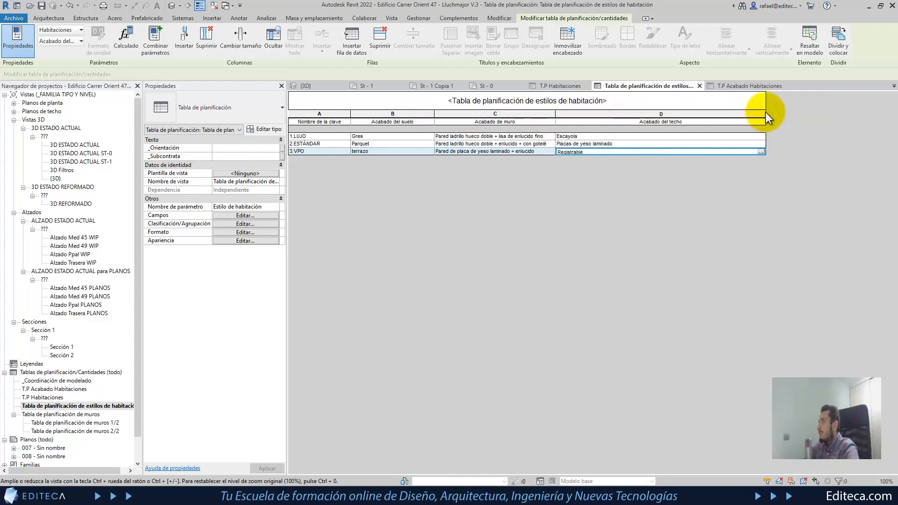
left_click_drag(765, 114, 677, 137)
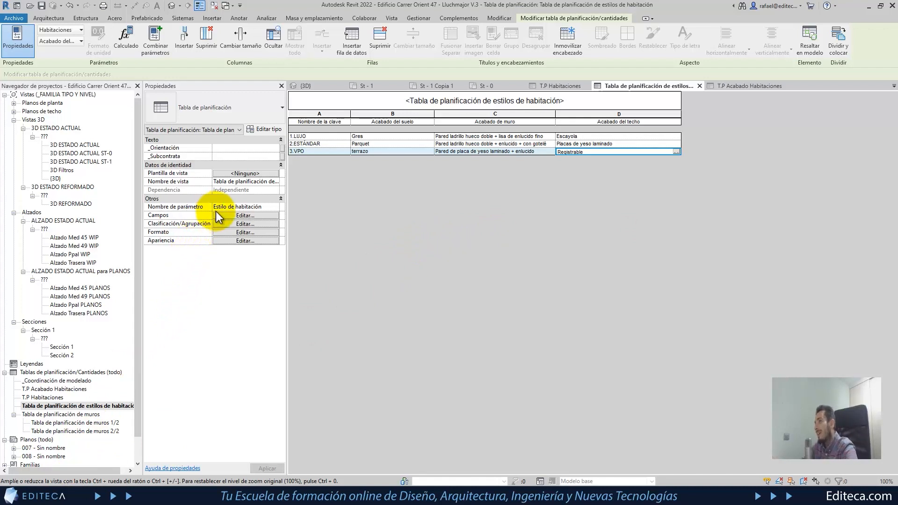
- Add the second listed _Orientación field to the room style schedule and slightly widen its new column
left_click(229, 216)
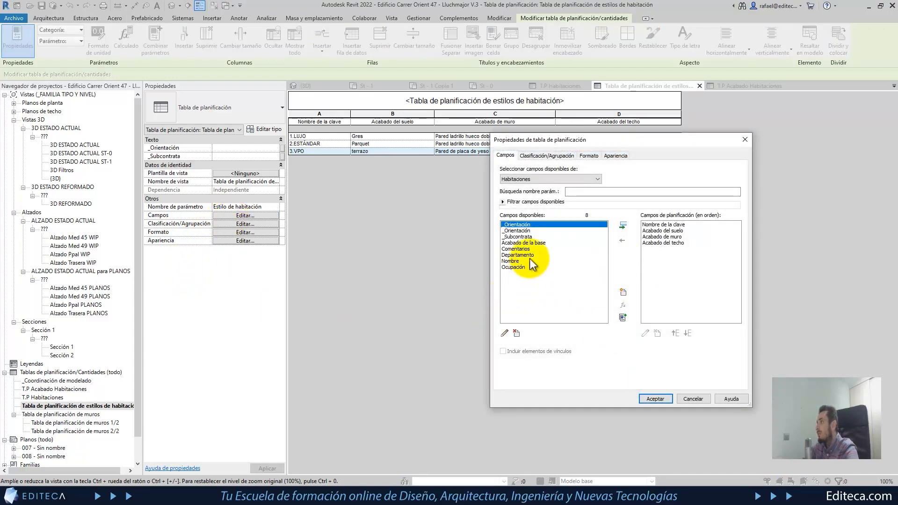
left_click(526, 232)
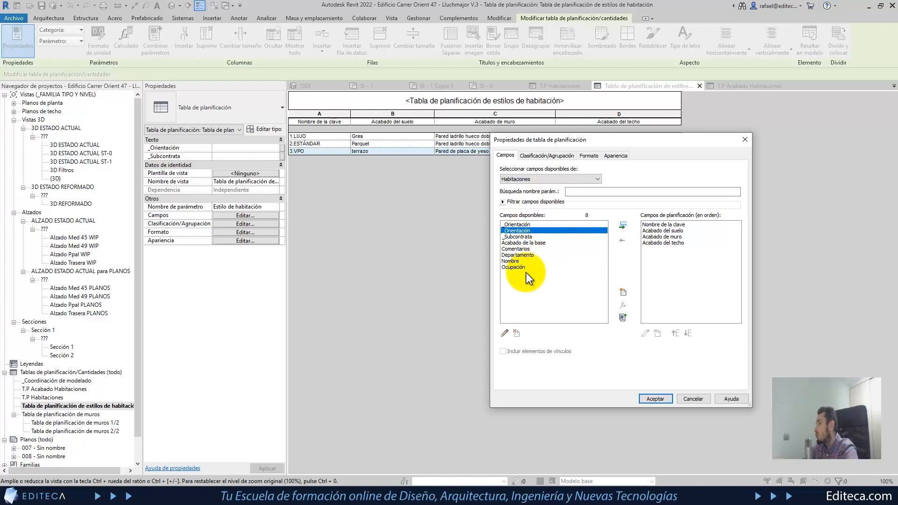
left_click(623, 225)
left_click(669, 399)
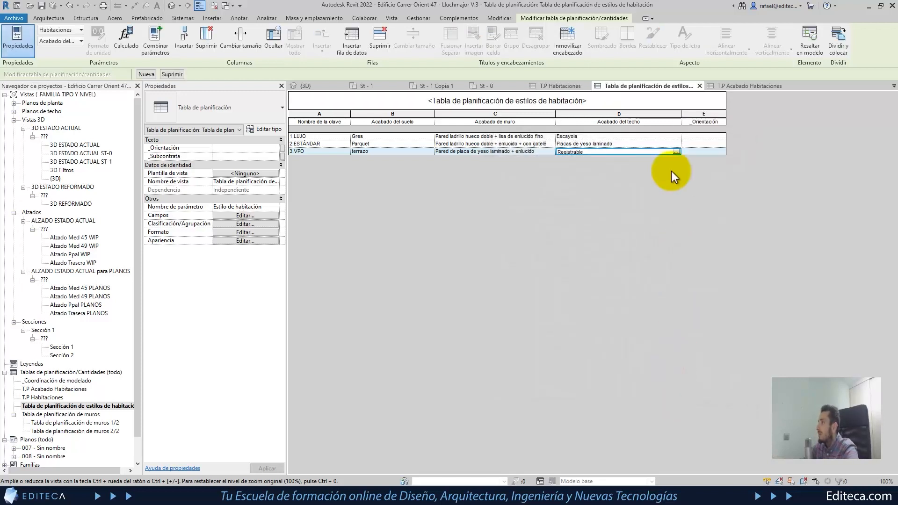
left_click(706, 136)
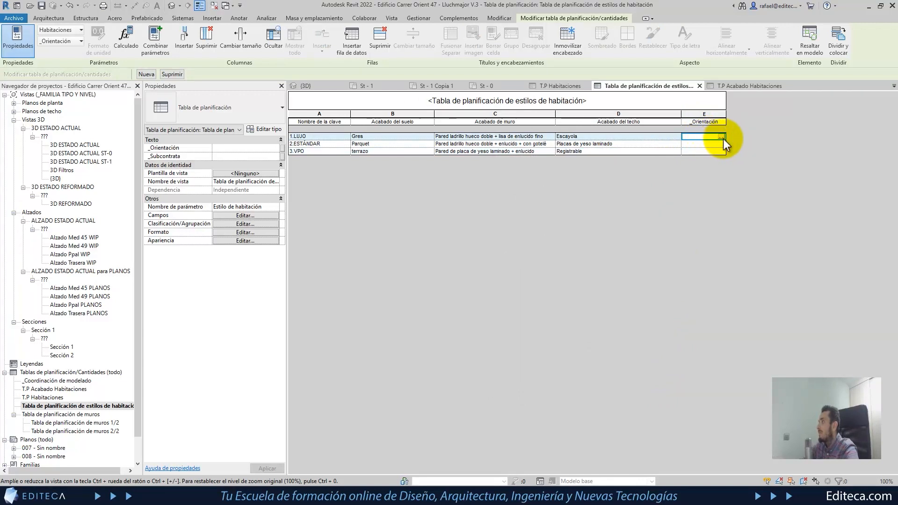
left_click_drag(726, 119, 736, 119)
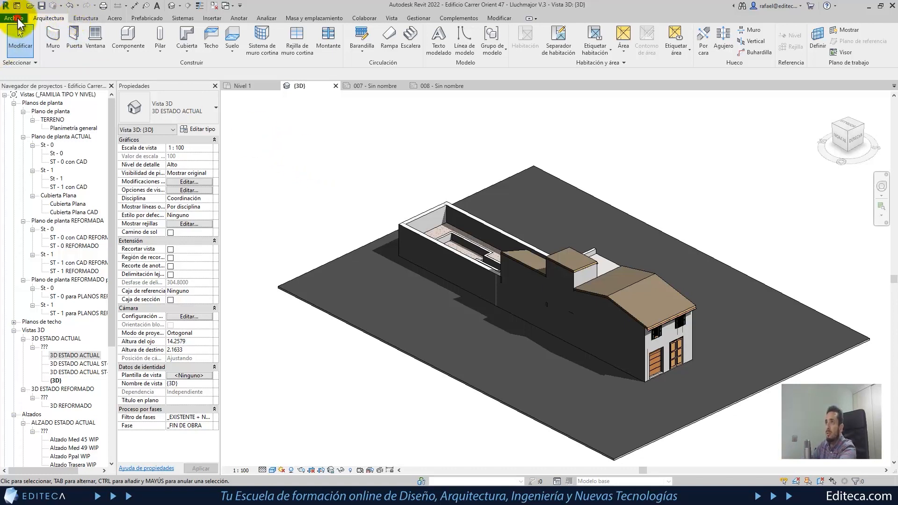
- Start a PDF export and set its range to selected views/sheets with the Conjunto EA set
left_click(17, 20)
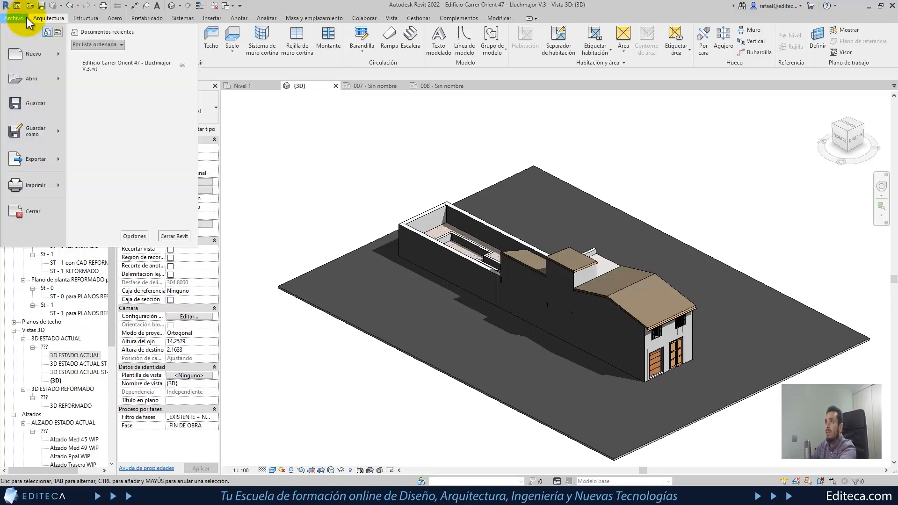
left_click(60, 160)
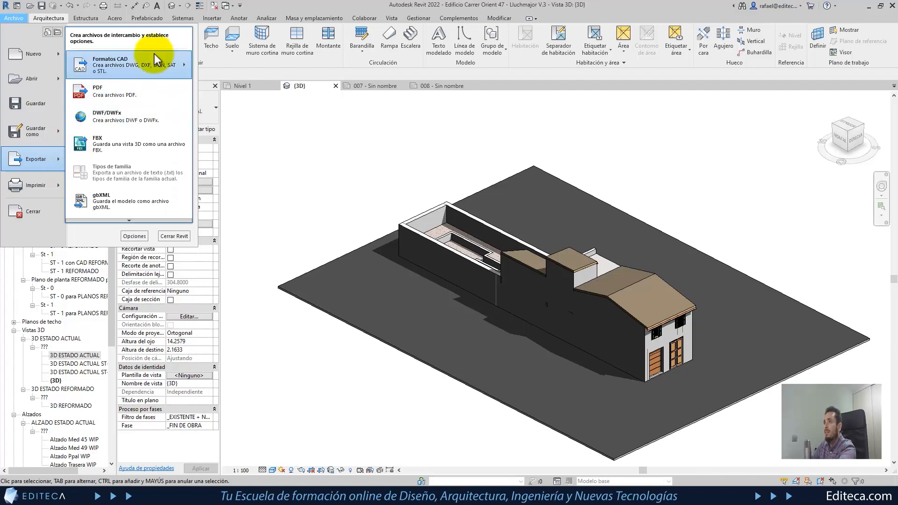
left_click(96, 97)
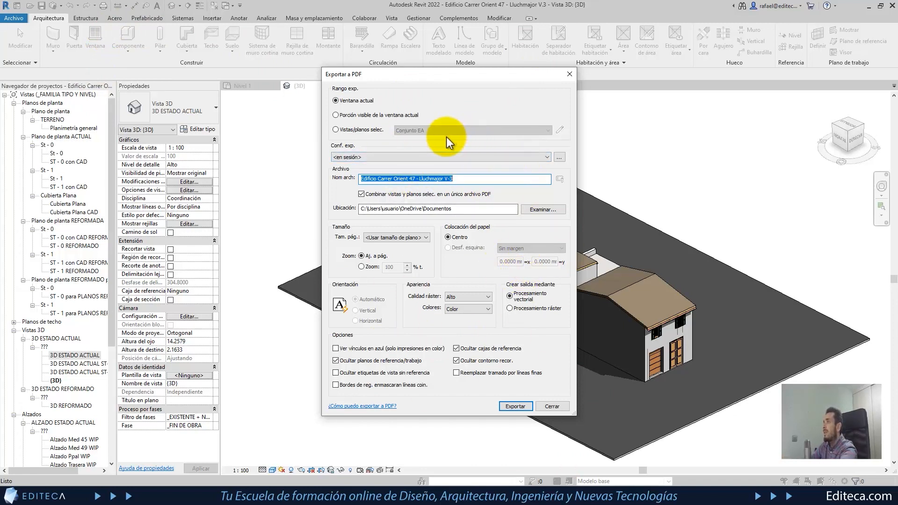
left_click(336, 115)
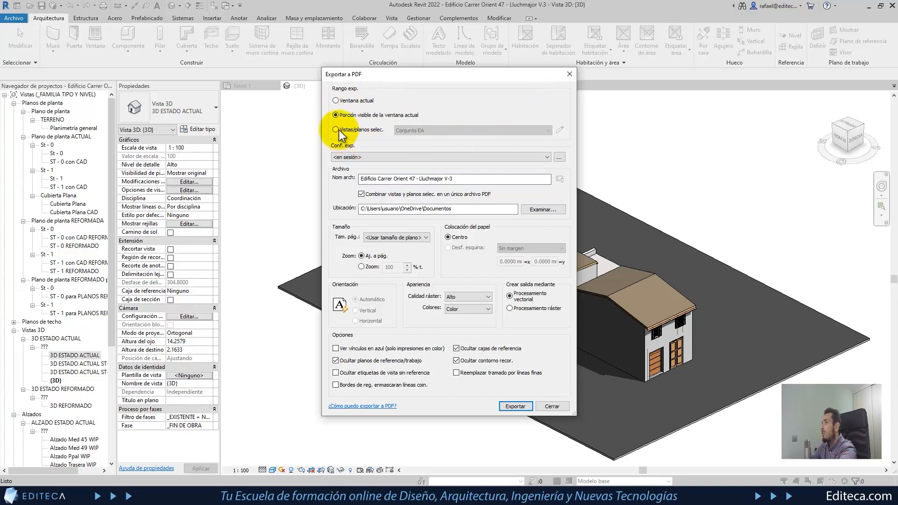
left_click(335, 129)
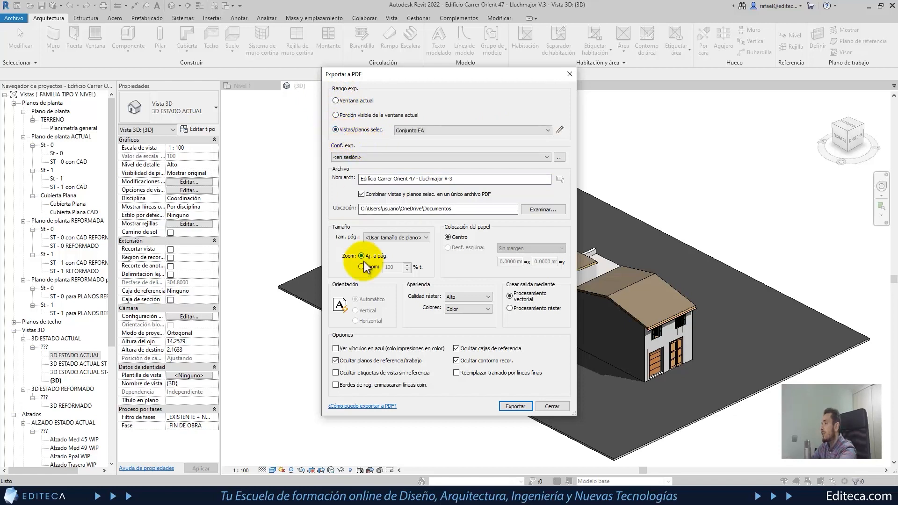
left_click(547, 131)
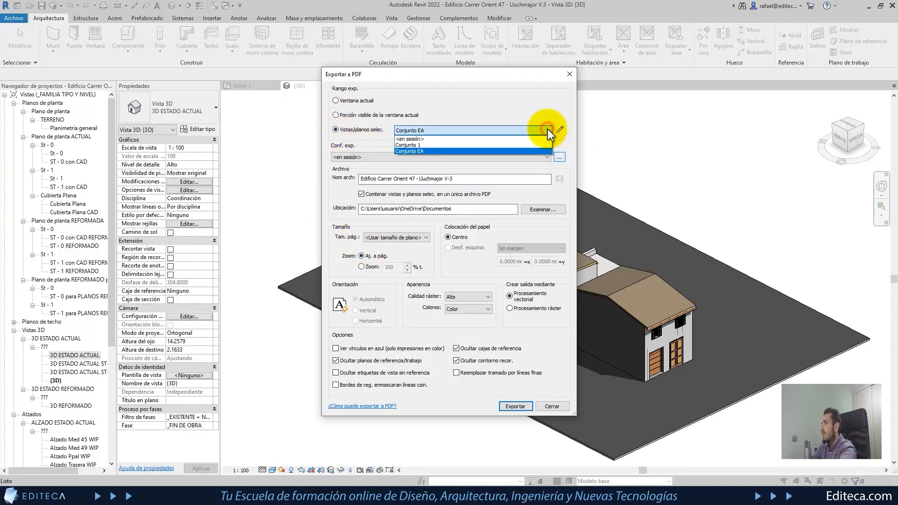
left_click(548, 131)
- Include sheets 007 and 008 in the Conjunto EA set, save the set and use it for the export
left_click(561, 130)
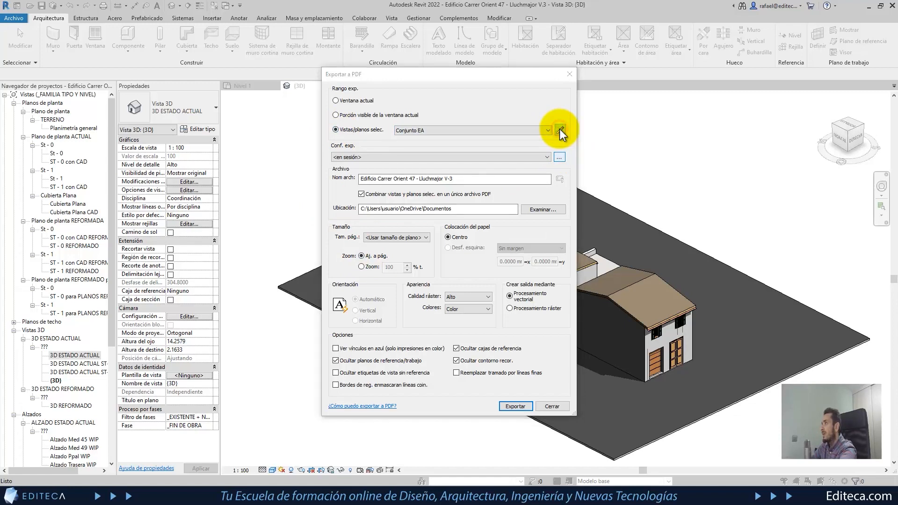
scroll(391, 254, "up", 3)
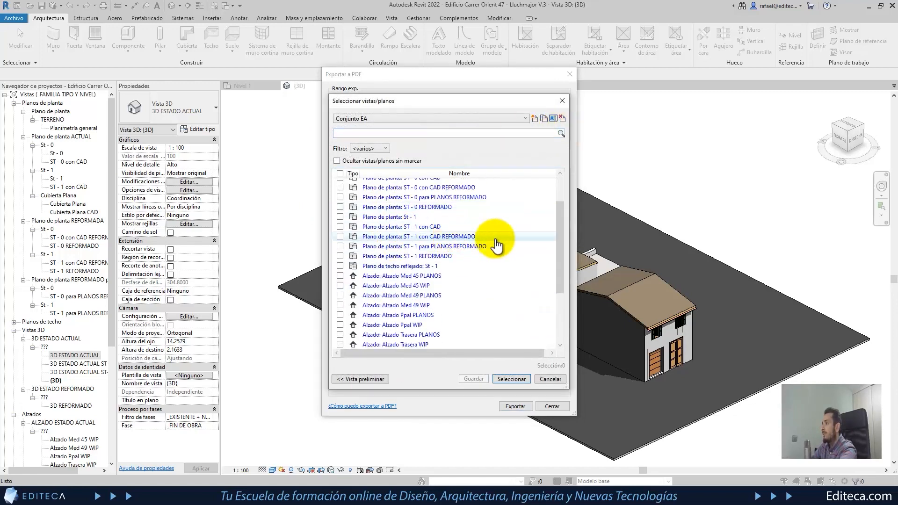
scroll(510, 253, "down", 3)
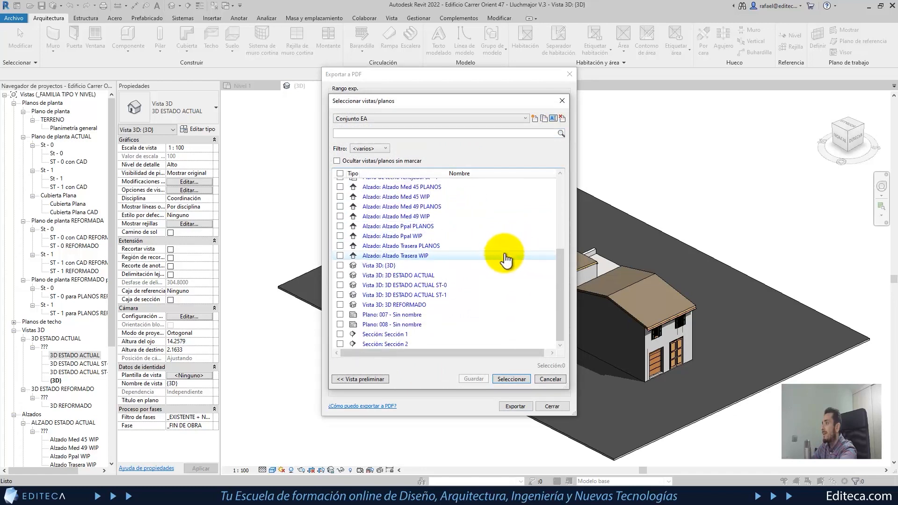
left_click(340, 315)
left_click(340, 325)
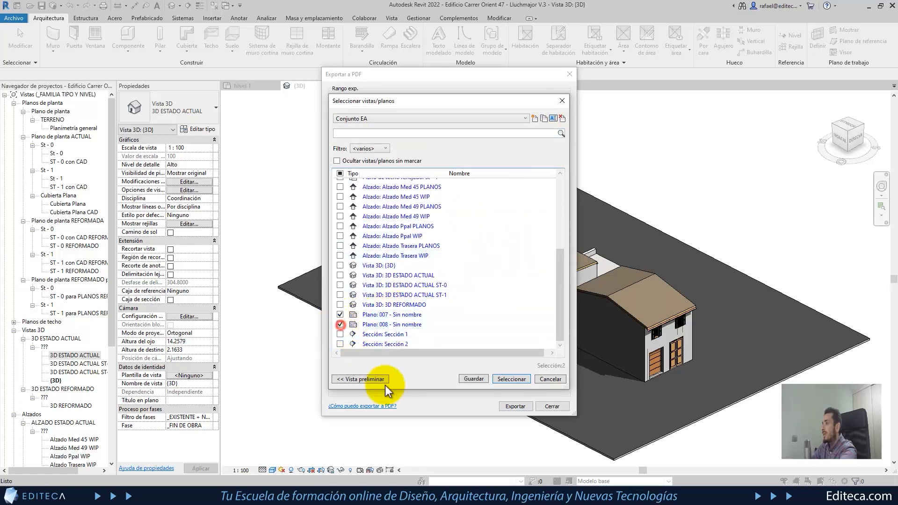
left_click(480, 378)
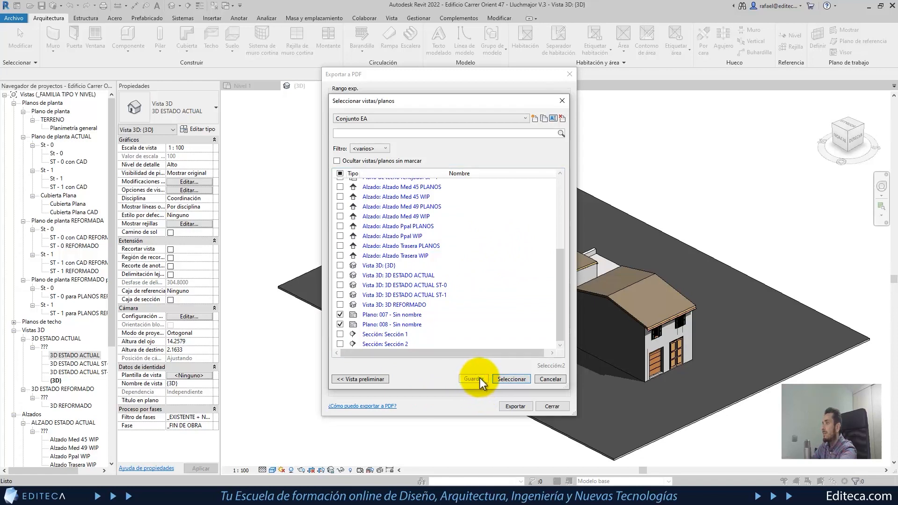
left_click(519, 379)
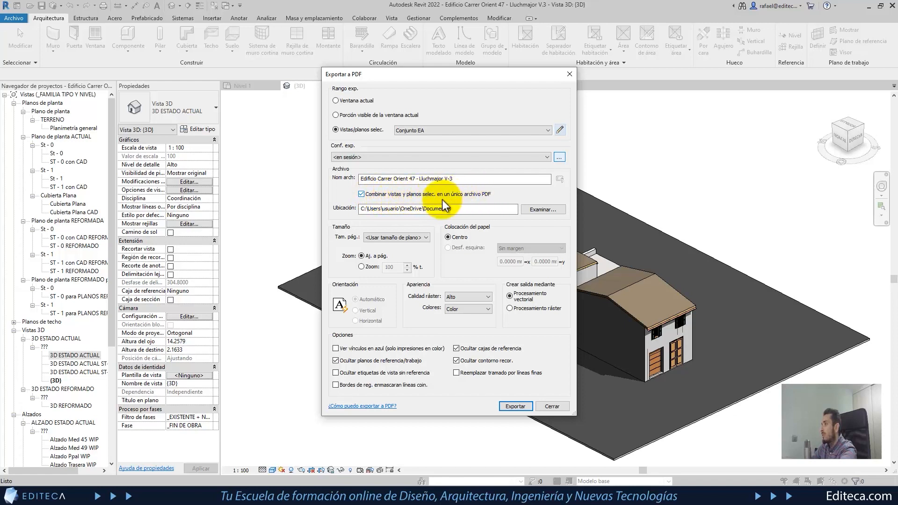
- Turn off combining the sheets into a single PDF and add the Fase and Nombre de plano fields to the file naming rule
left_click(361, 195)
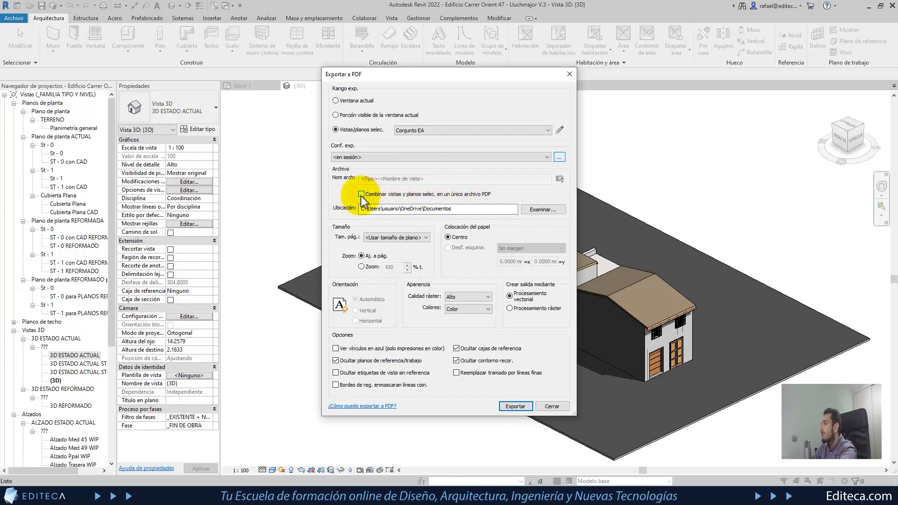
left_click(559, 181)
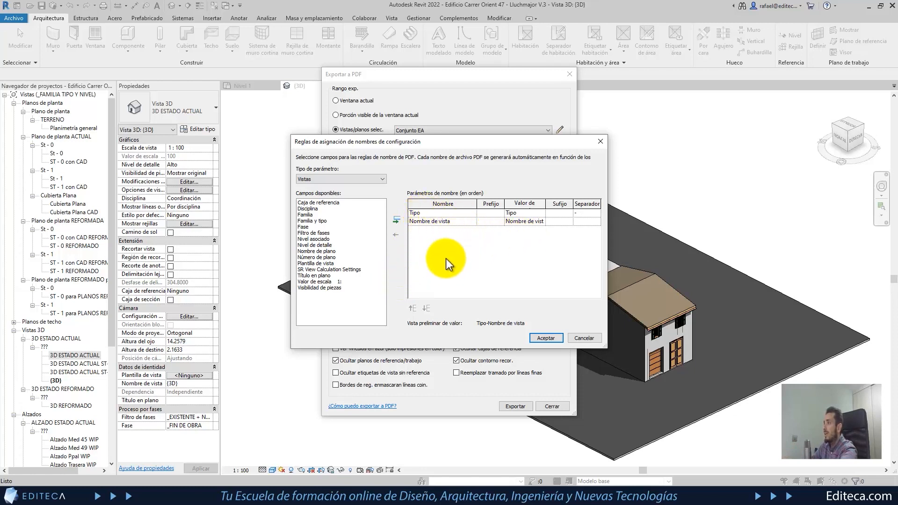
left_click(306, 227)
left_click(396, 220)
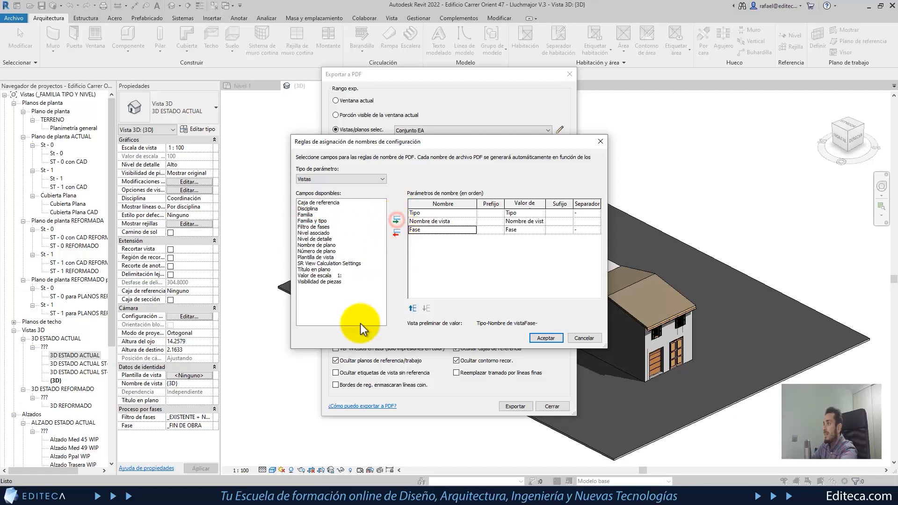
left_click(329, 245)
left_click(397, 220)
- Remove Nombre de vista and Tipo from the naming rule, with Nombre de plano placed first ahead of Fase, and accept it
left_click(429, 221)
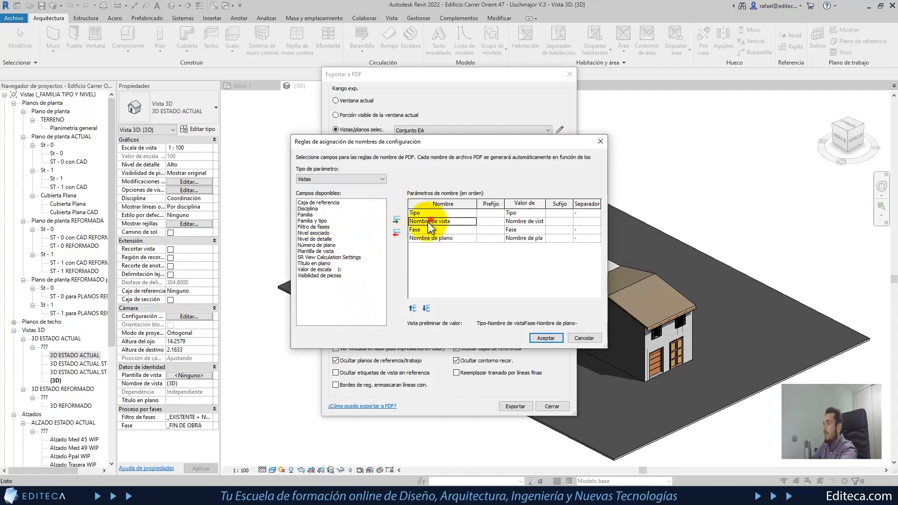
left_click(396, 233)
left_click(426, 231)
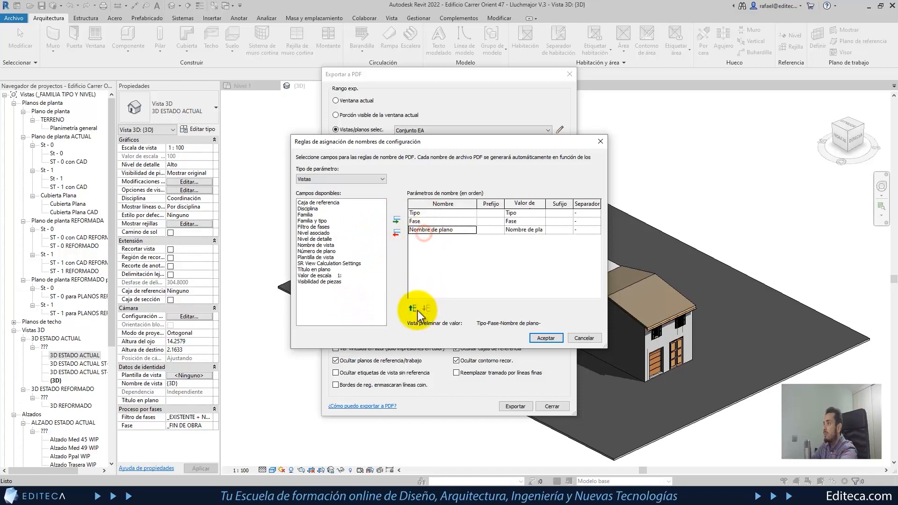
left_click(412, 308)
left_click(412, 309)
left_click(414, 222)
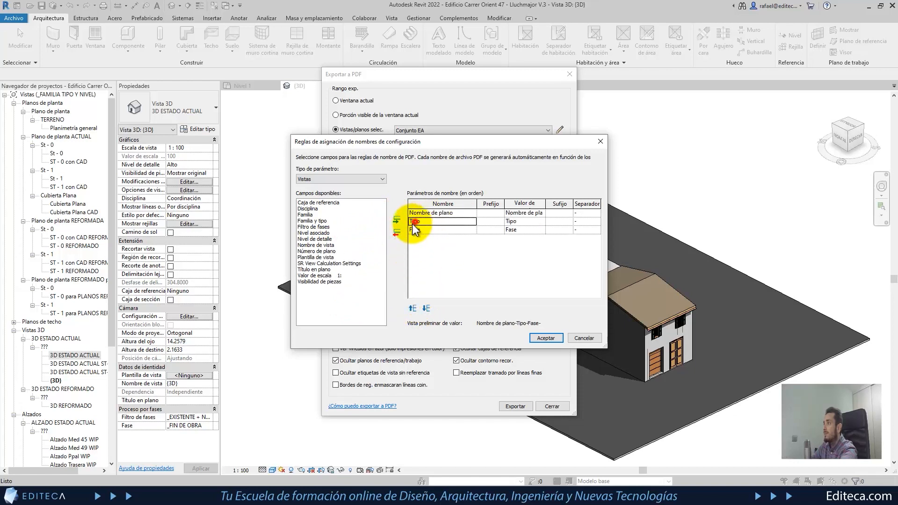
left_click(397, 232)
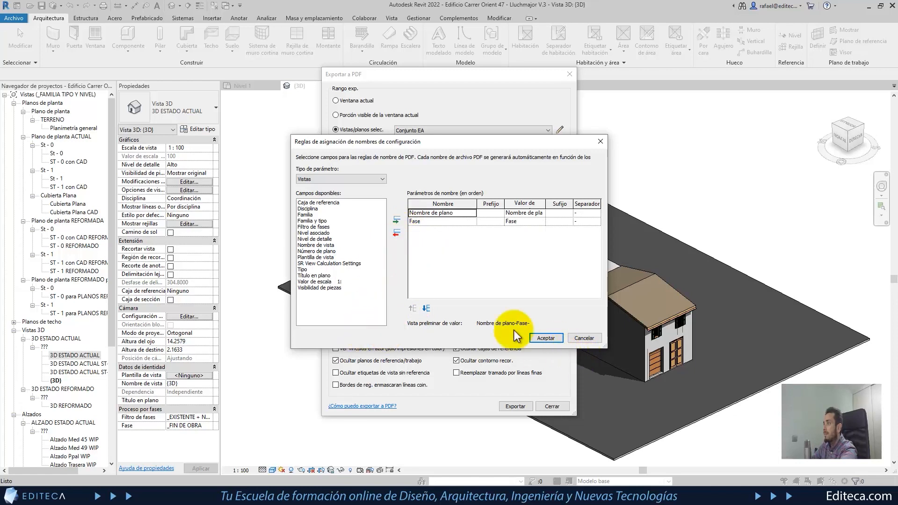
left_click(546, 338)
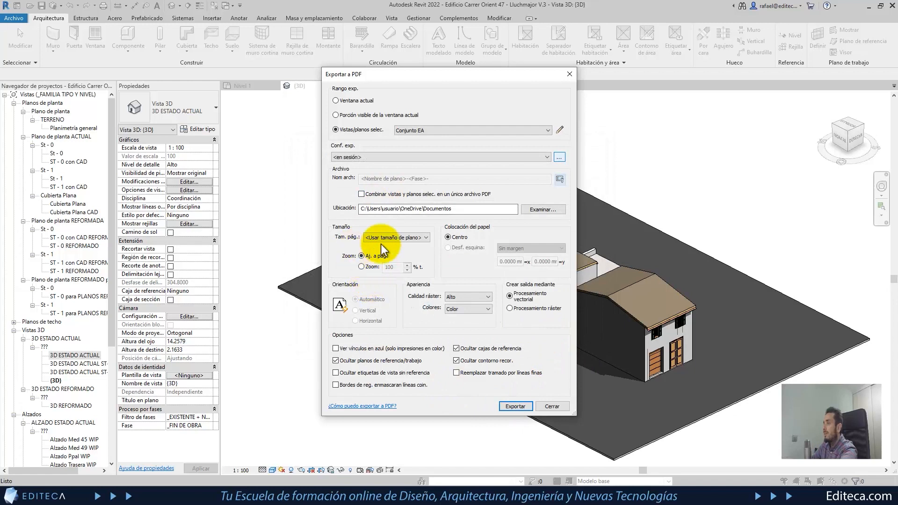
- Review the page sizes, keeping <Usar tamaño de plano>, and check the PDF naming rule without changing it
left_click(427, 237)
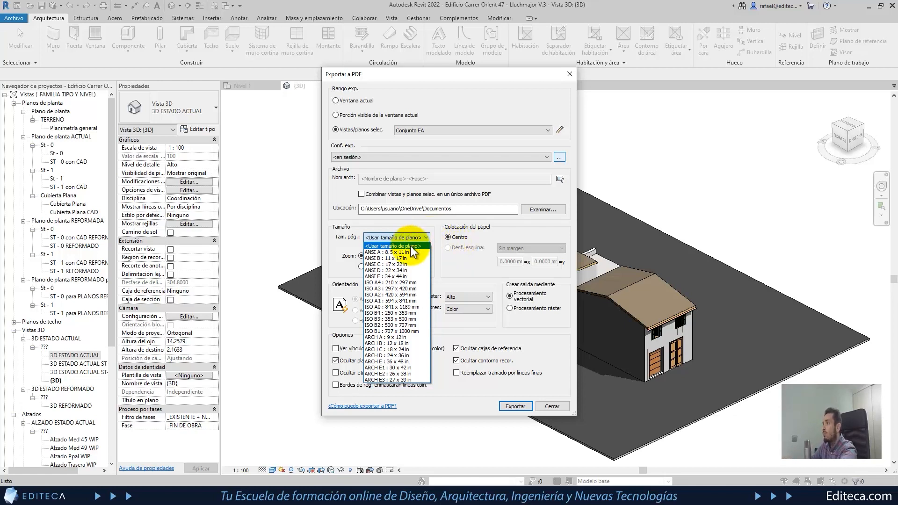
left_click(411, 246)
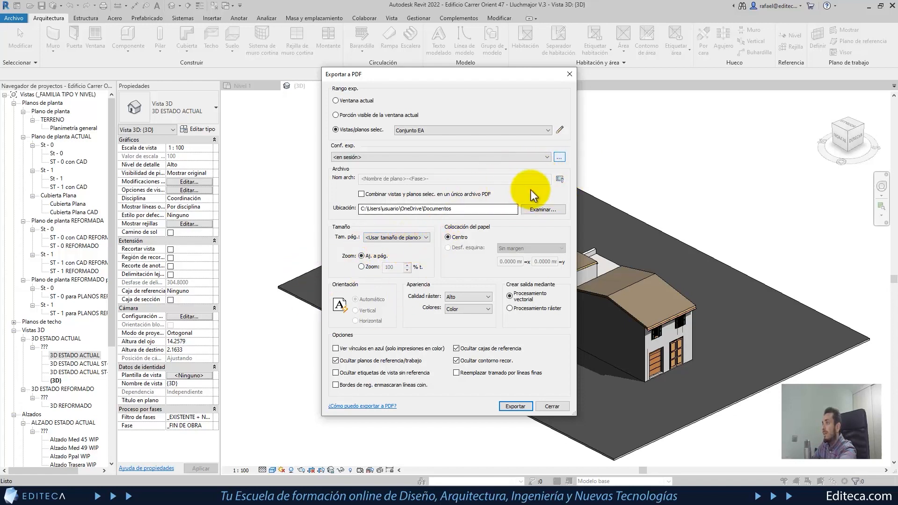
left_click(560, 178)
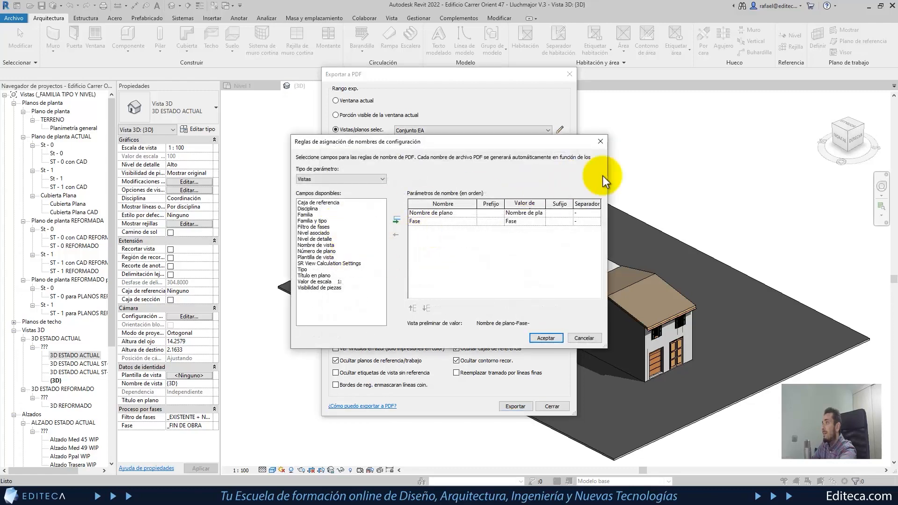
left_click(602, 142)
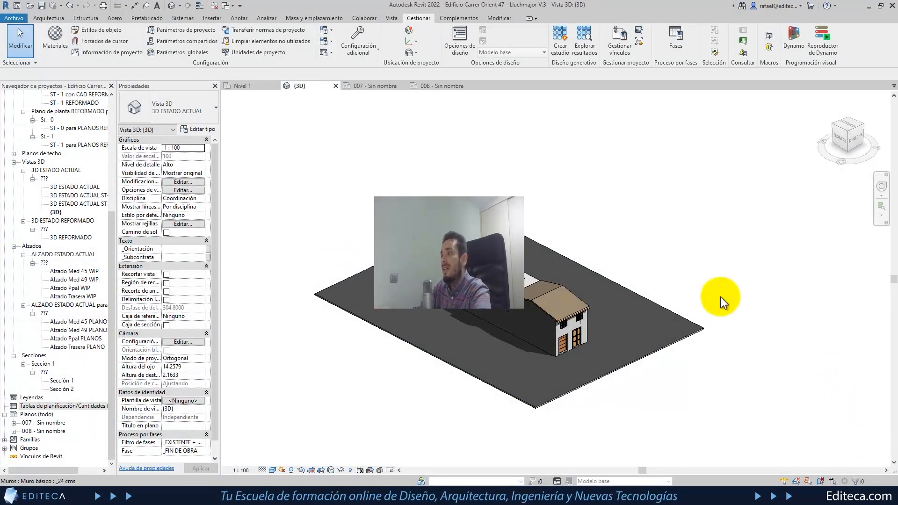
- Create a new <Multicategoría> schedule, dismissing the reminder to save the project
right_click(56, 407)
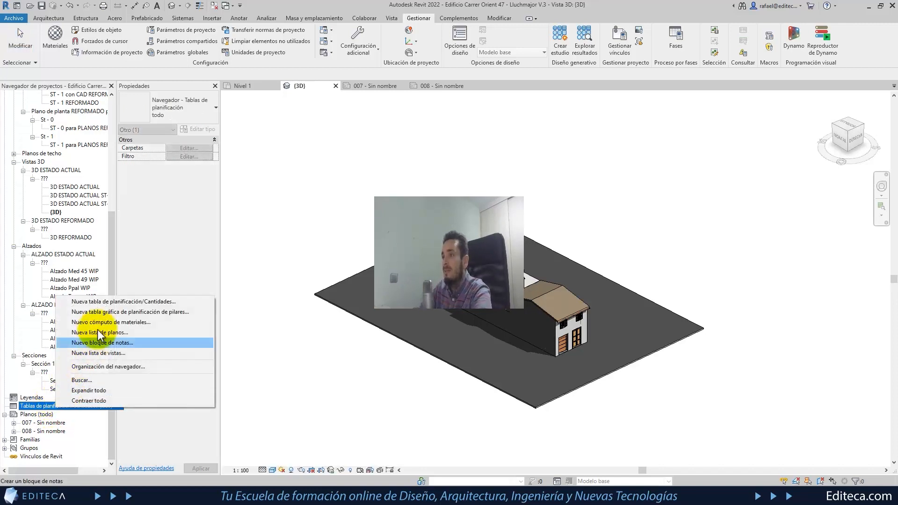
left_click(102, 302)
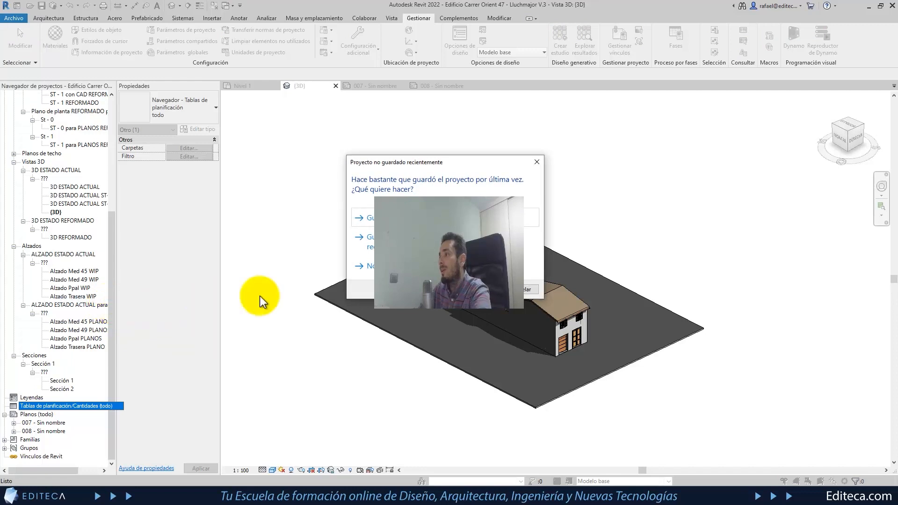
left_click(536, 162)
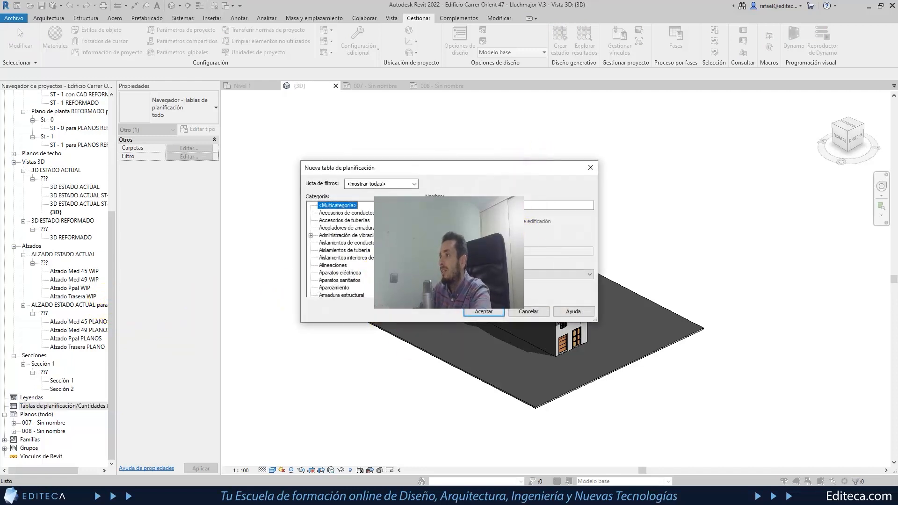
left_click(492, 312)
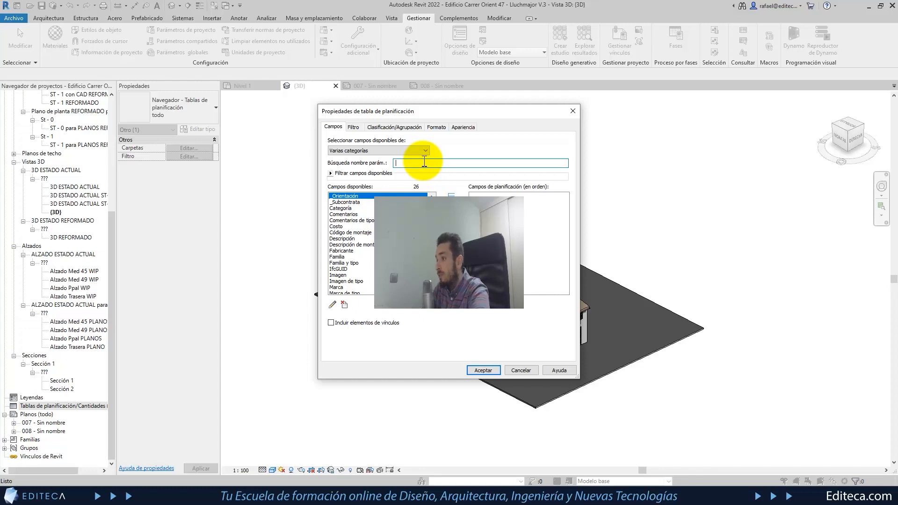
- Search the schedule's available fields for "fam" and clear the search text
type("fam")
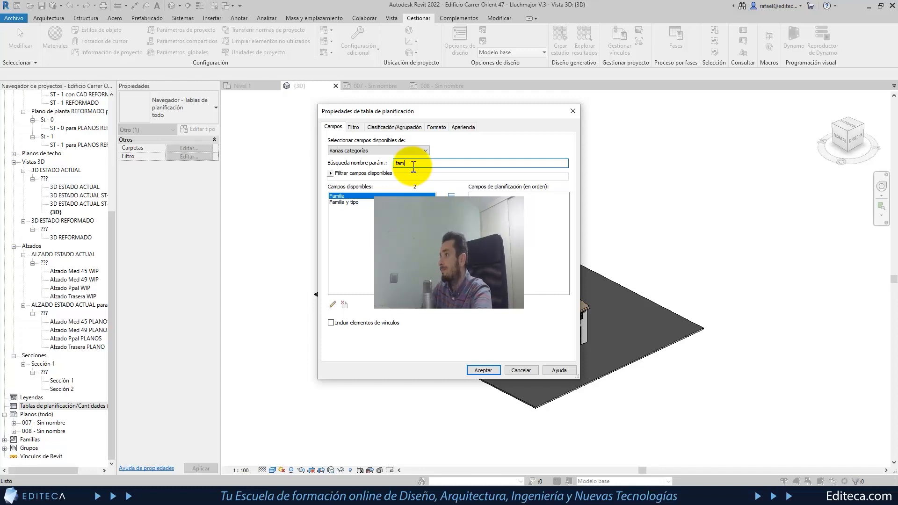
key("BackSpace")
key("BackSpace")
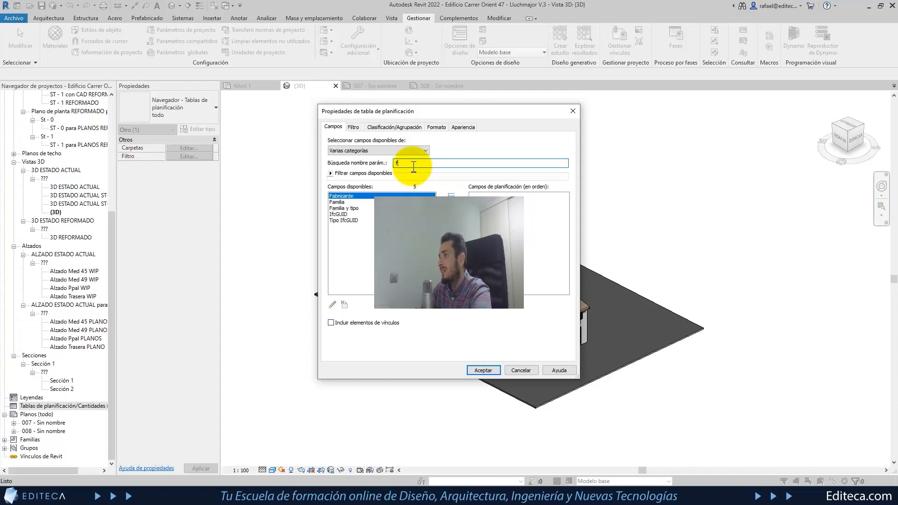
key("BackSpace")
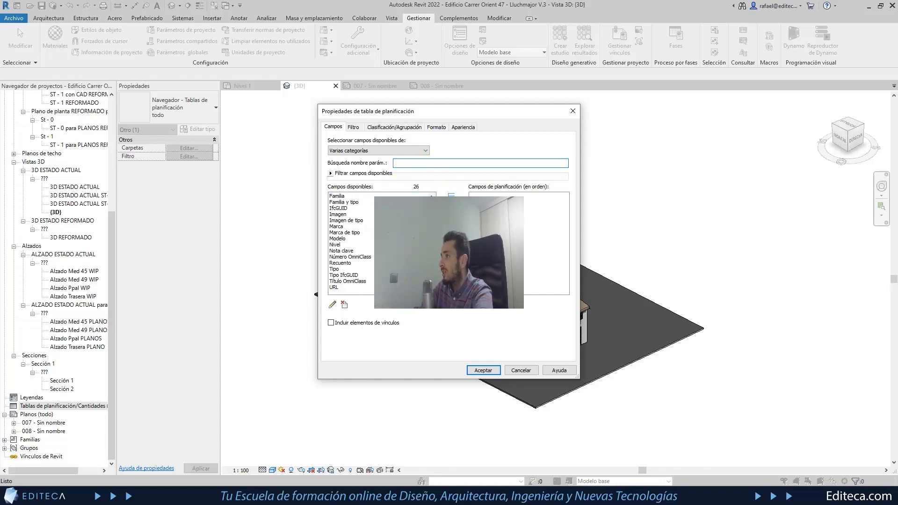
- Expand the available-field filters and try the shared family parameter and Parámetro de proyecto types, resetting the parameter type to <Todo>
left_click(330, 174)
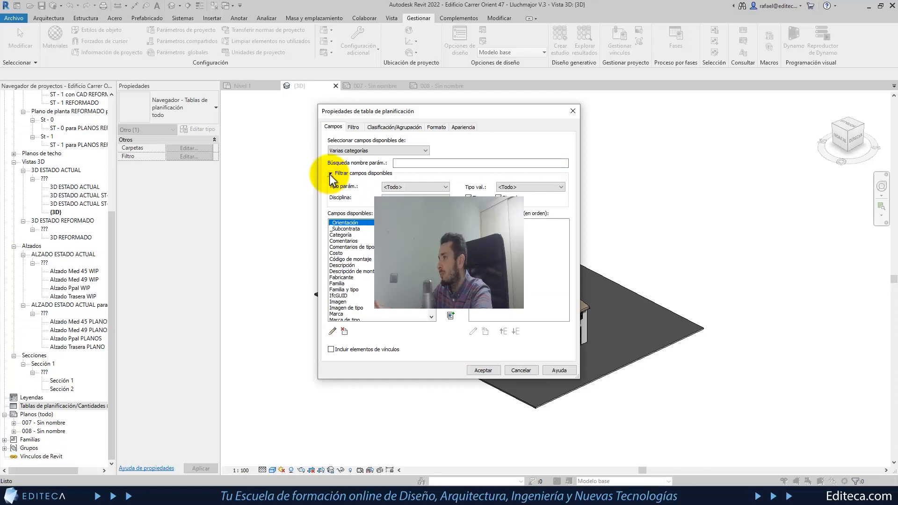
left_click(445, 187)
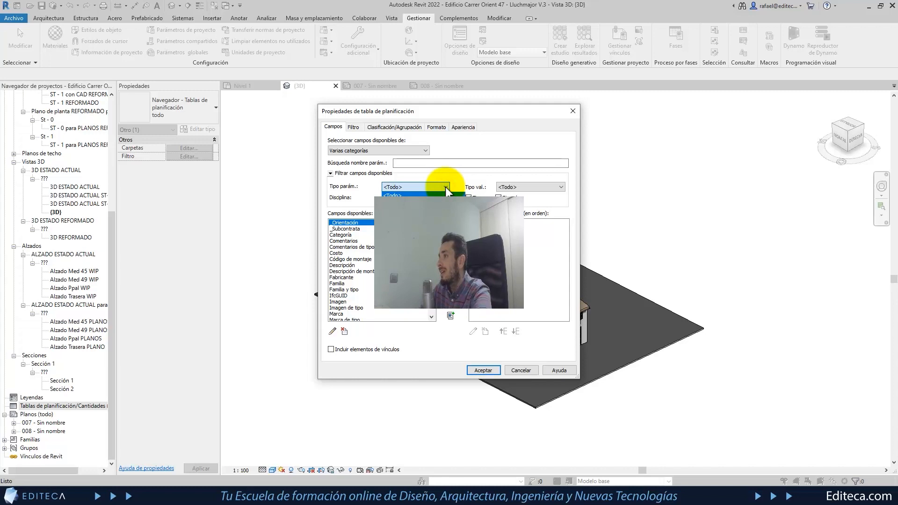
left_click(414, 208)
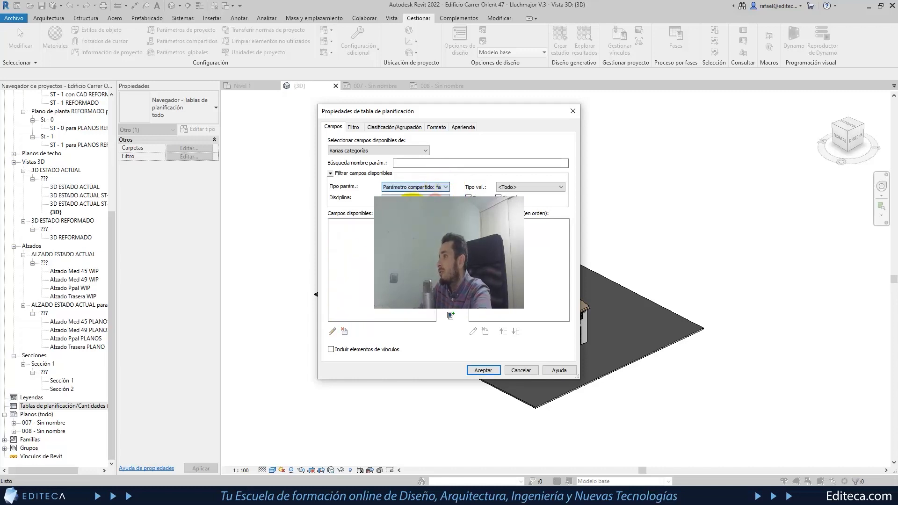
left_click(445, 187)
left_click(413, 202)
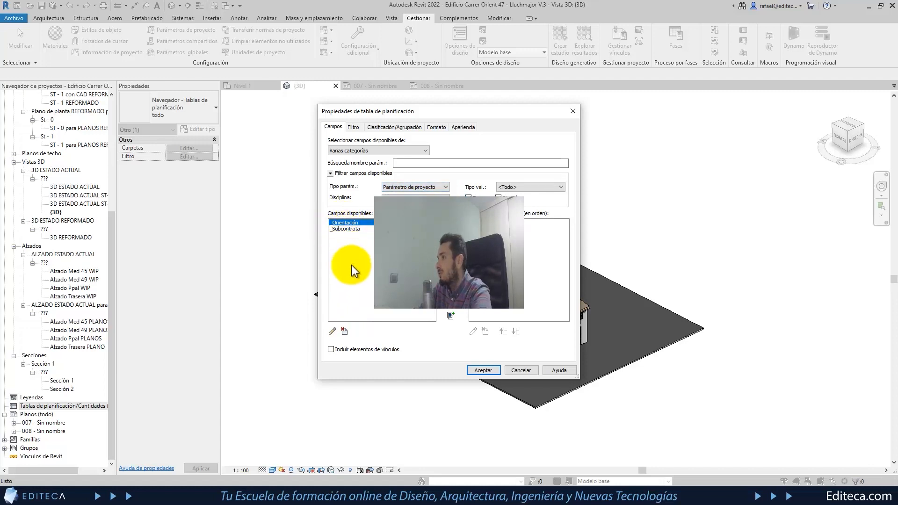
left_click(445, 187)
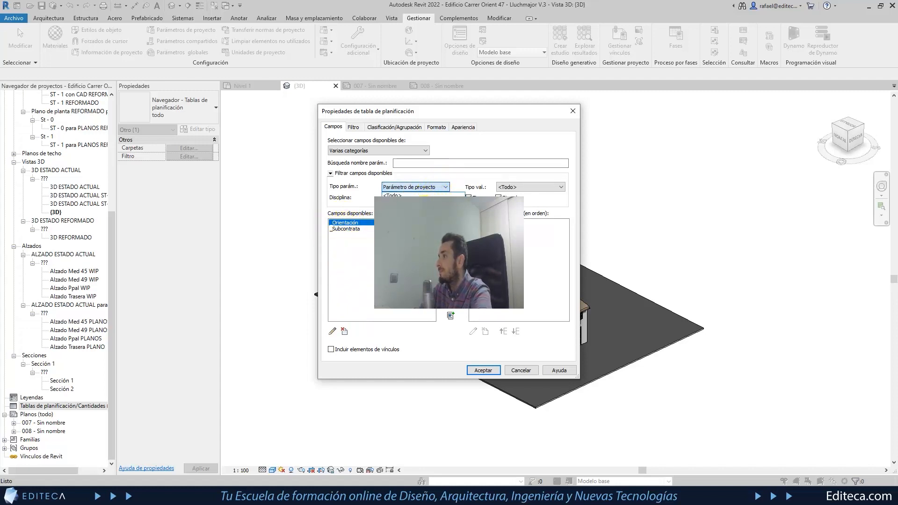
left_click(395, 194)
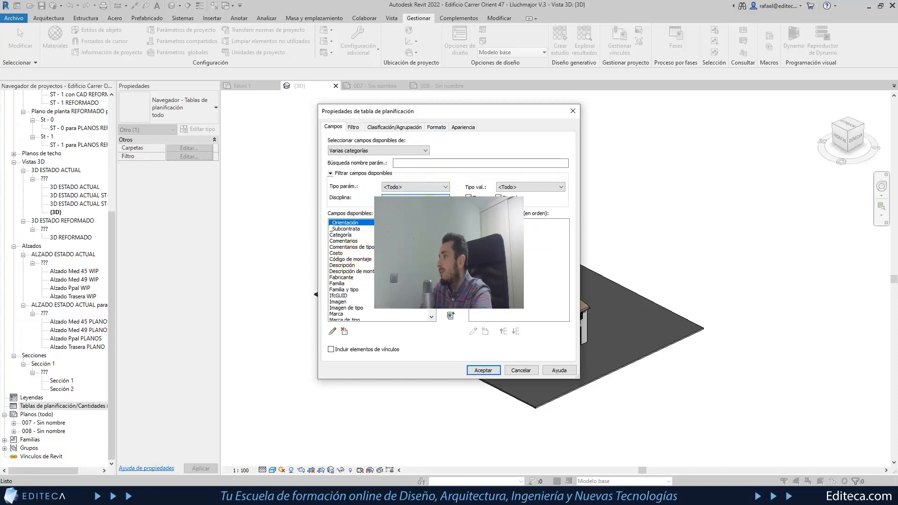
- Try different discipline filters on the available fields and restore the full field list
left_click(426, 212)
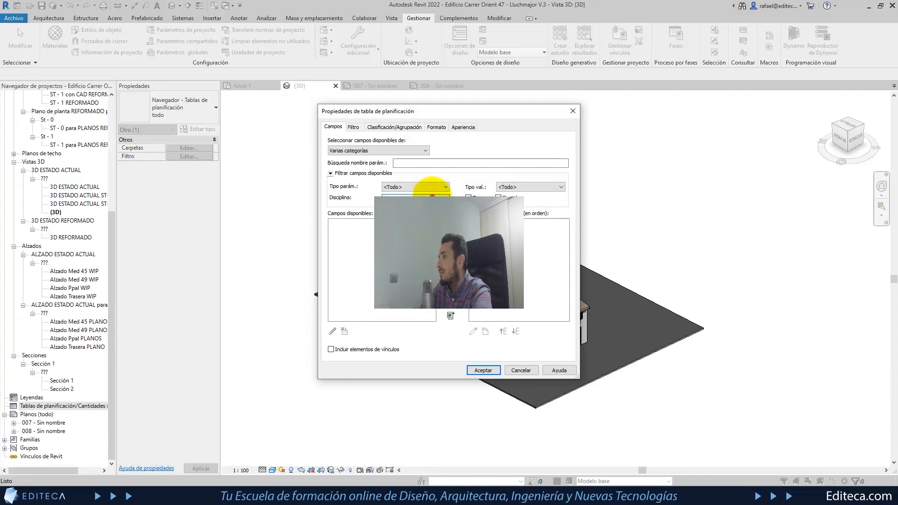
left_click(415, 206)
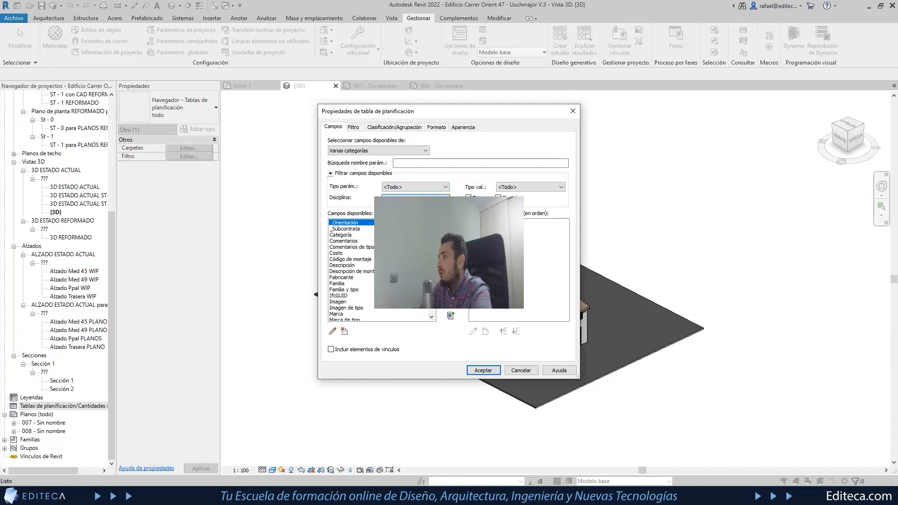
left_click(415, 212)
left_click(440, 197)
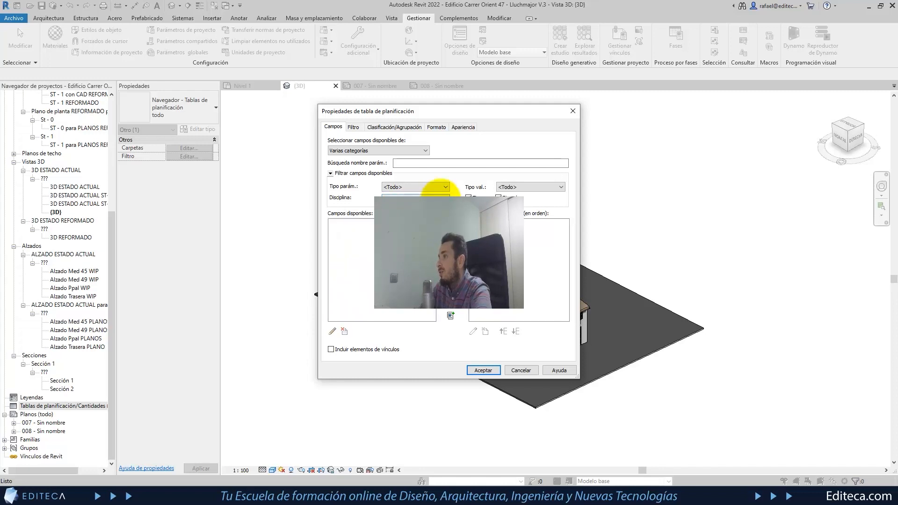
left_click(411, 207)
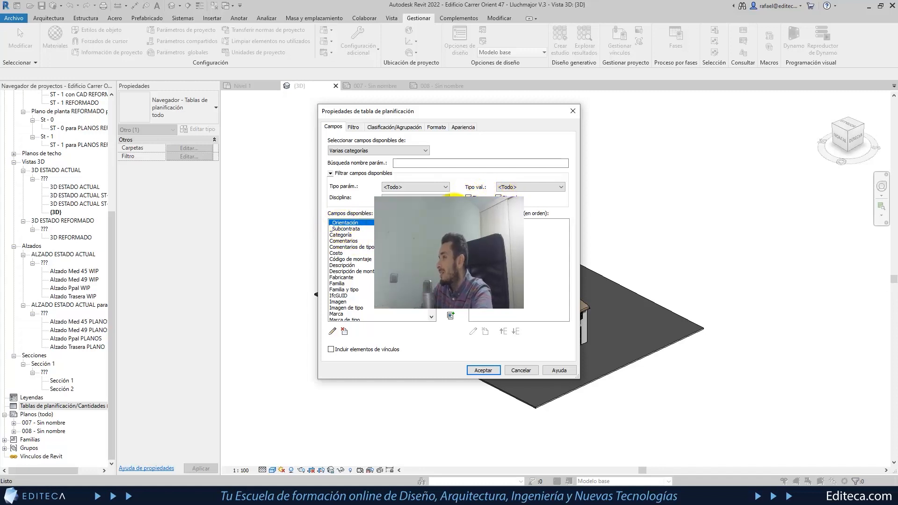
- Limit the available fields to instance parameters only, restore them, and limit them to type parameters only
left_click(468, 197)
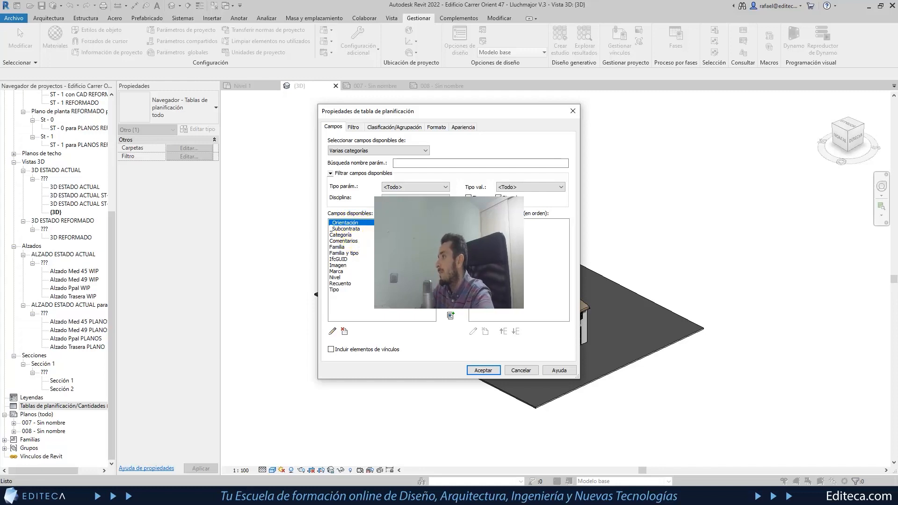
left_click(468, 198)
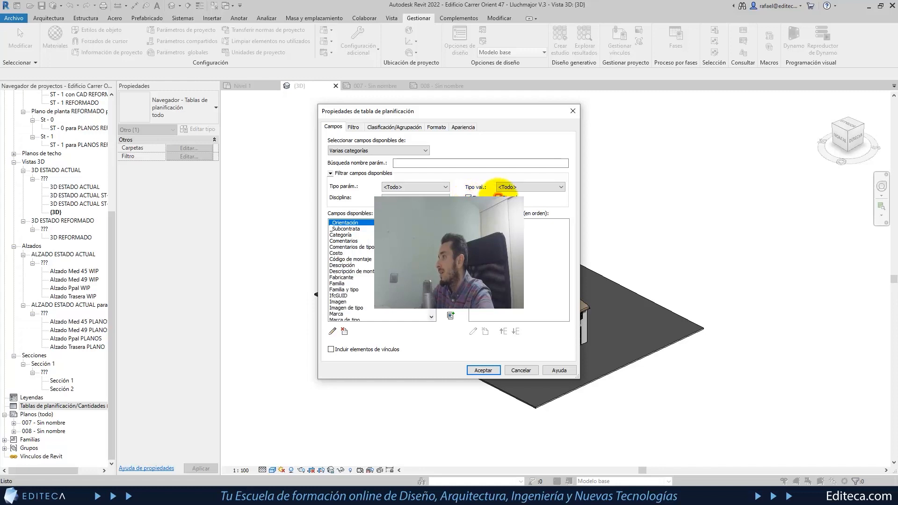
left_click(498, 196)
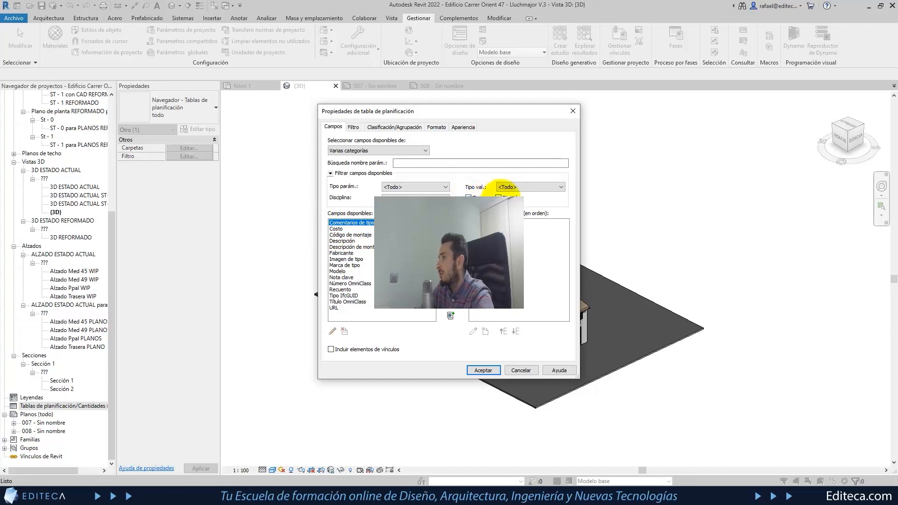
- Browse the value types for the available schedule fields and limit the fields to the Área value type
left_click(560, 188)
scroll(533, 242, "down", 3)
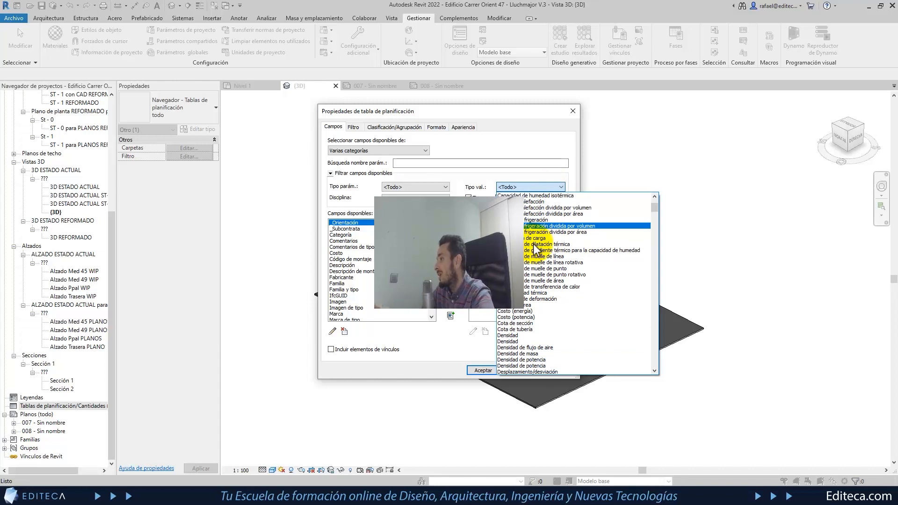
scroll(530, 318, "down", 4)
scroll(531, 317, "down", 10)
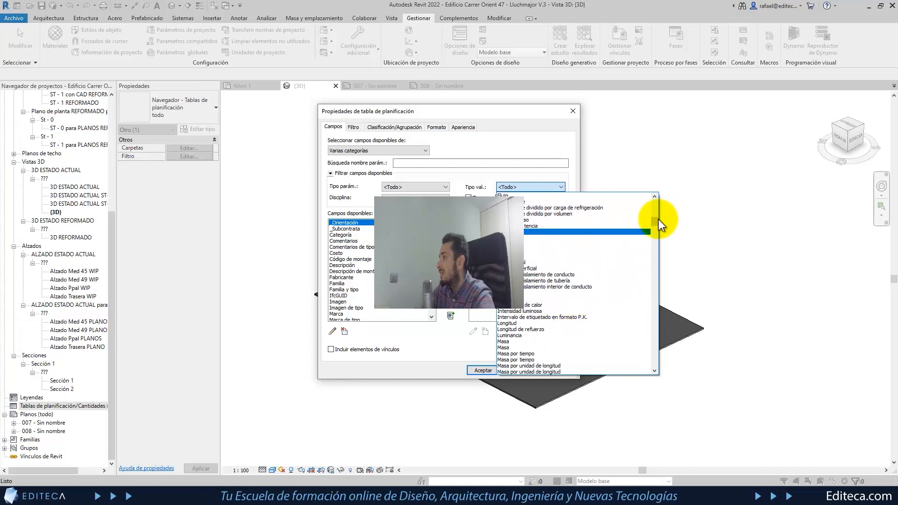
left_click_drag(656, 223, 644, 367)
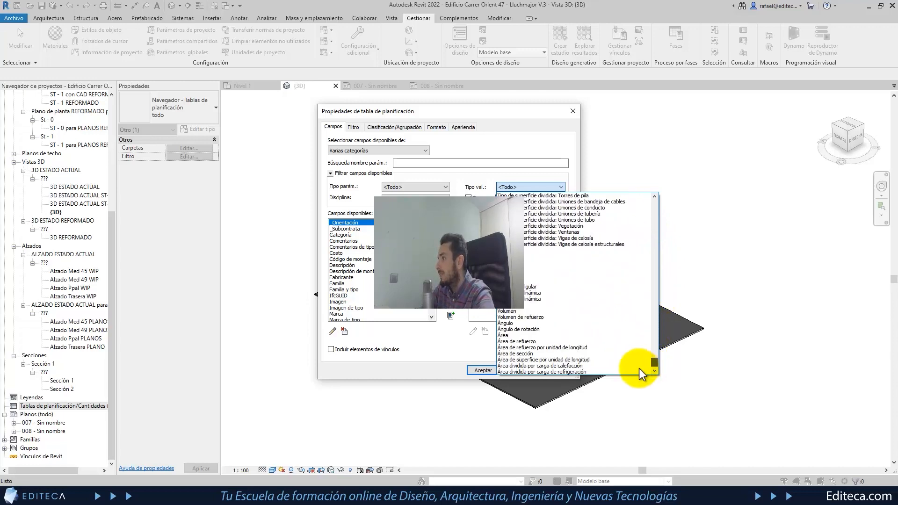
left_click(503, 335)
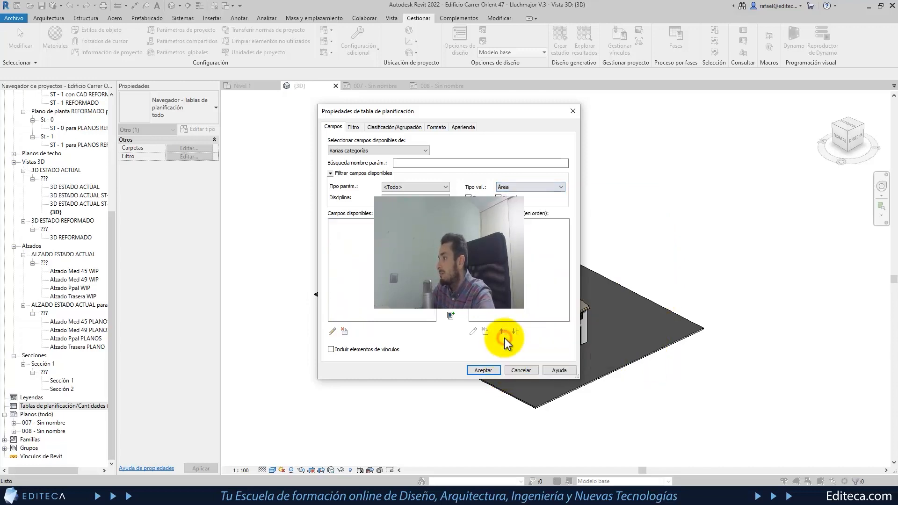
- Limit the available schedule fields to the Volumen value type and browse back to the start of the value types
left_click(558, 187)
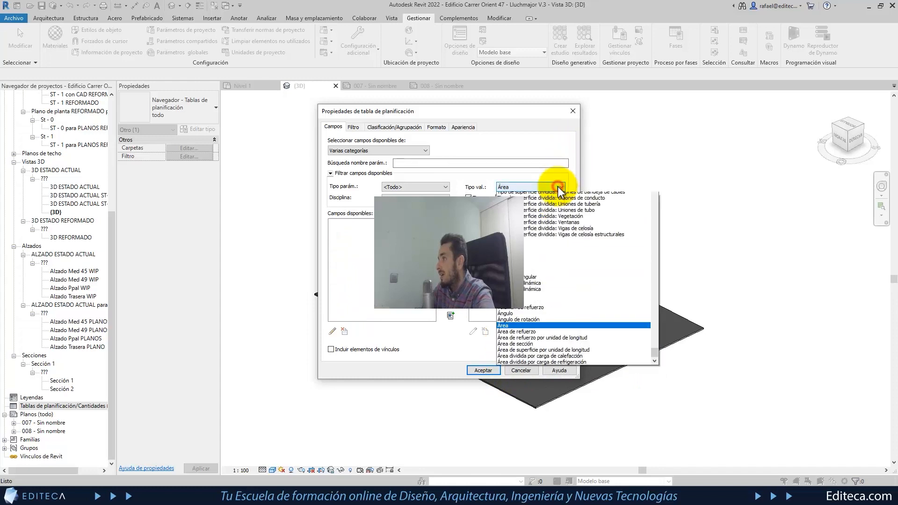
left_click(508, 311)
left_click(559, 187)
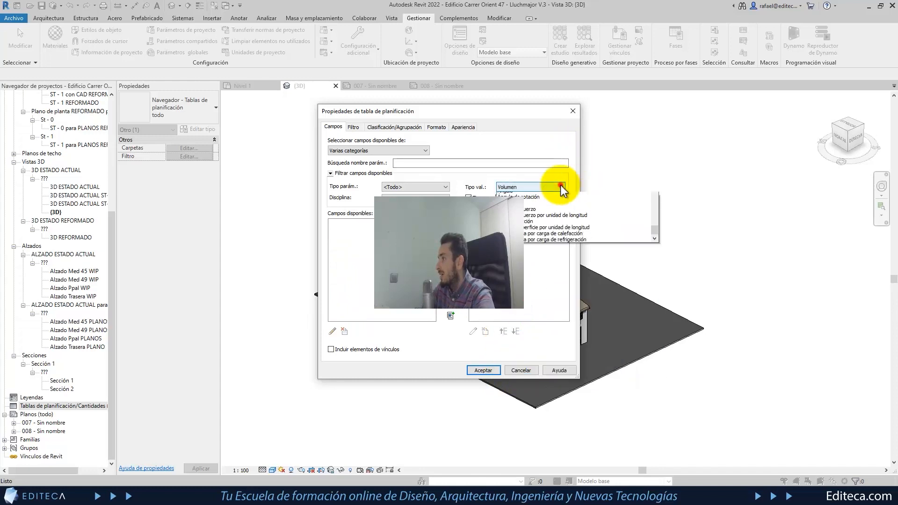
scroll(533, 252, "up", 9)
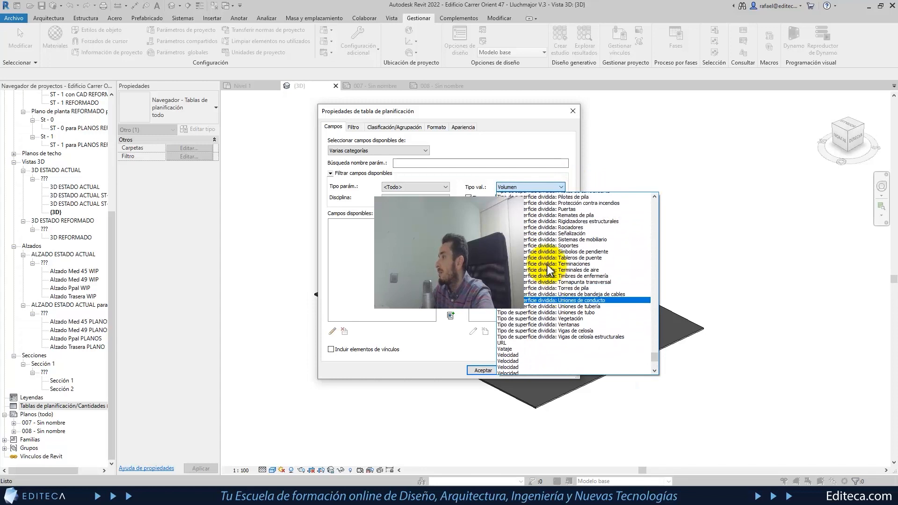
left_click_drag(653, 351, 652, 197)
left_click(520, 136)
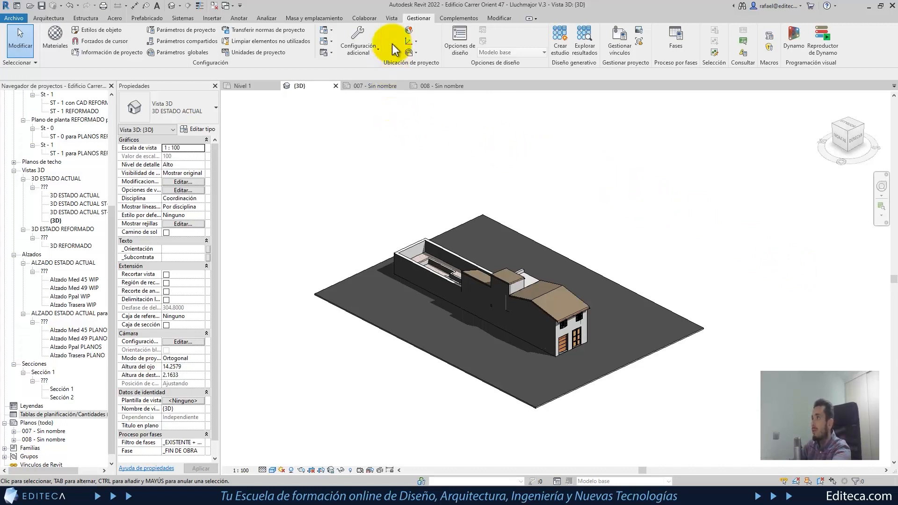
- Open the sheet issues/revisions settings and examine the numbering options offered for the first revision
left_click(391, 19)
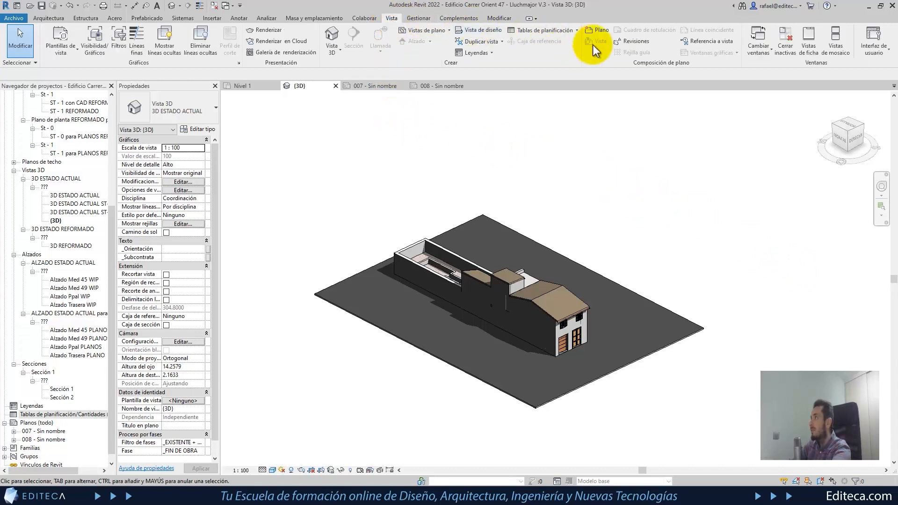
left_click(631, 43)
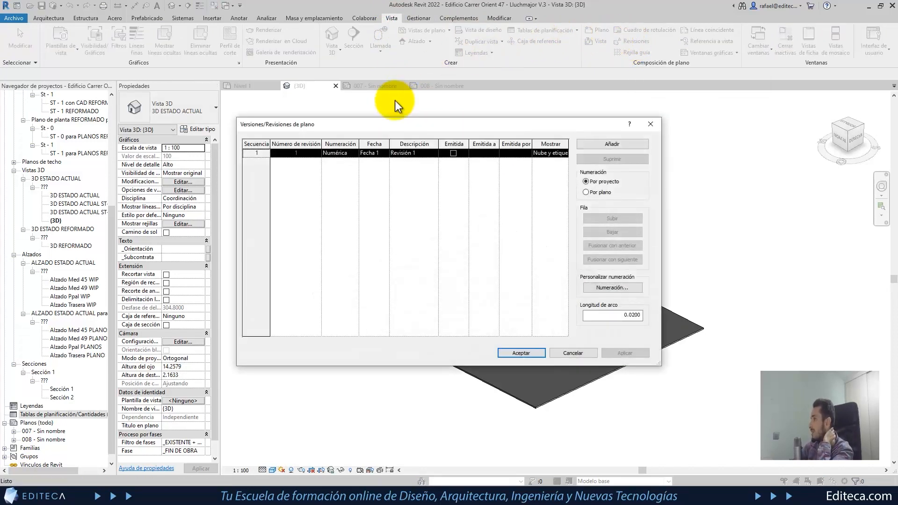
left_click(355, 152)
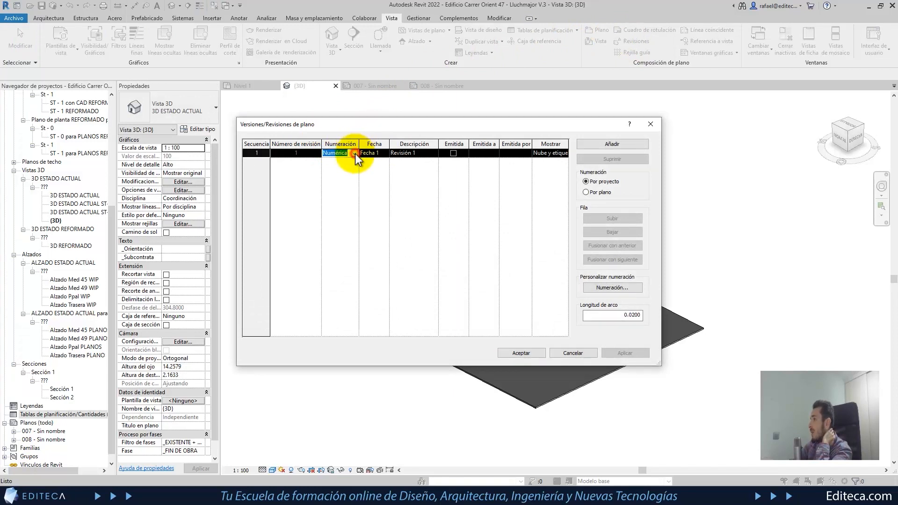
left_click(355, 153)
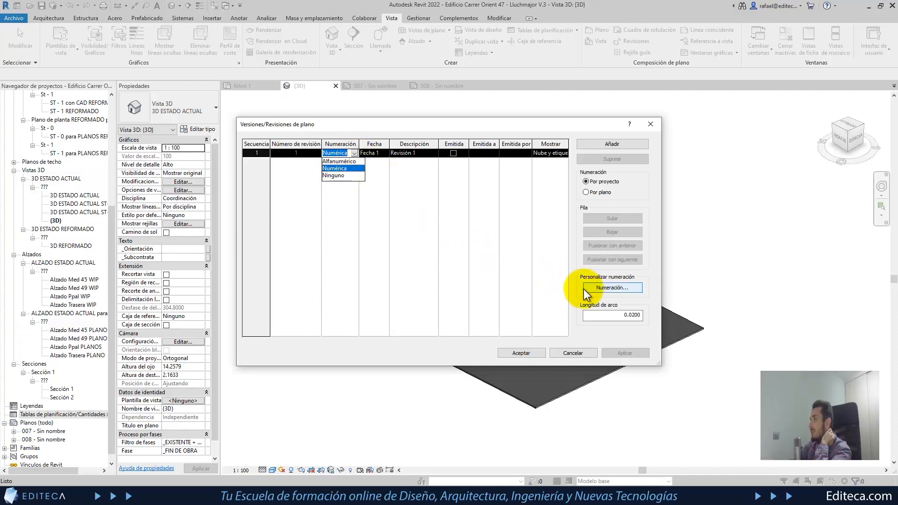
left_click(572, 302)
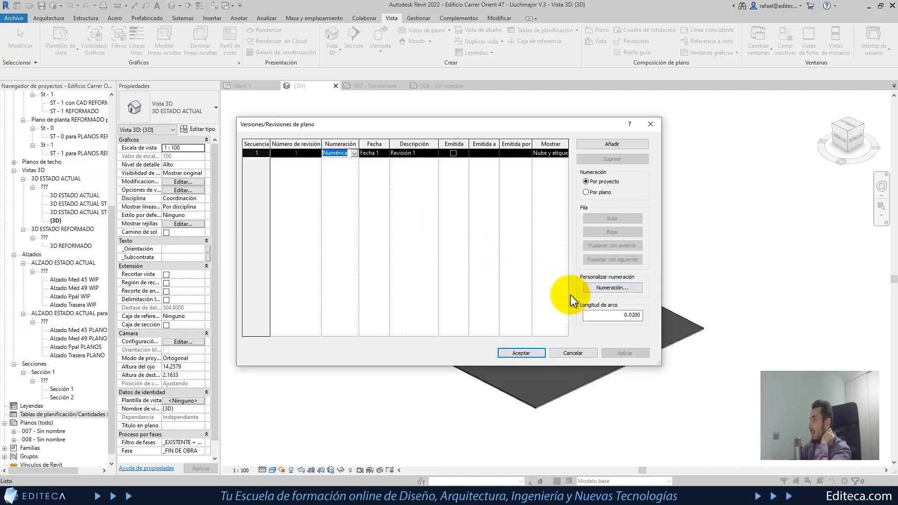
- Start a new custom revision numbering sequence and name it "_Código AA"
left_click(611, 287)
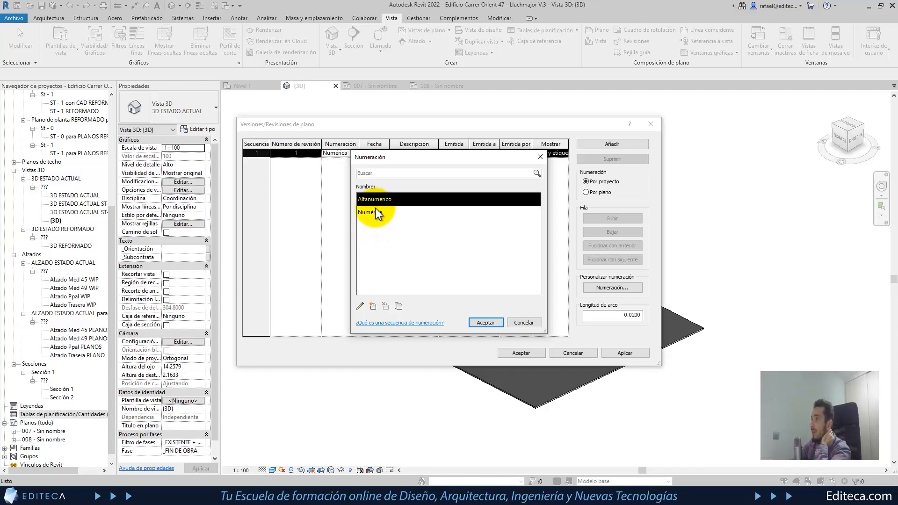
left_click(373, 306)
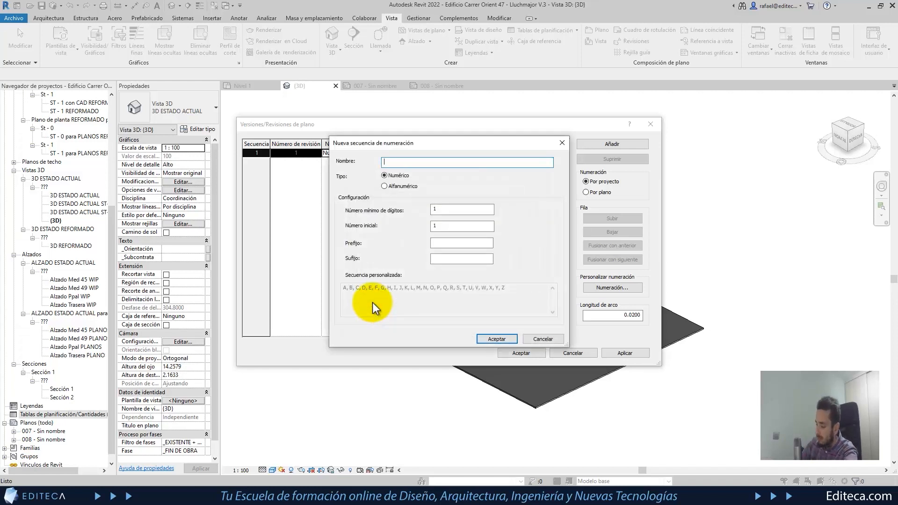
type("_C")
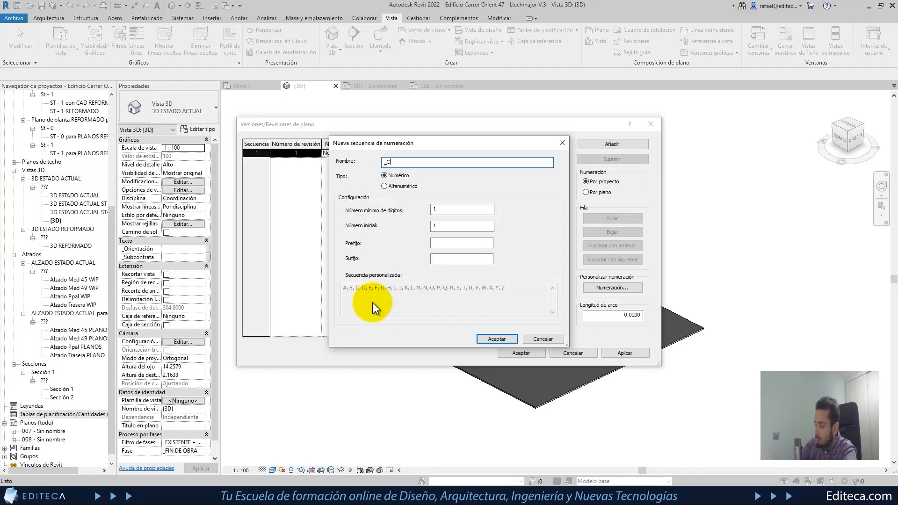
type("ódigo")
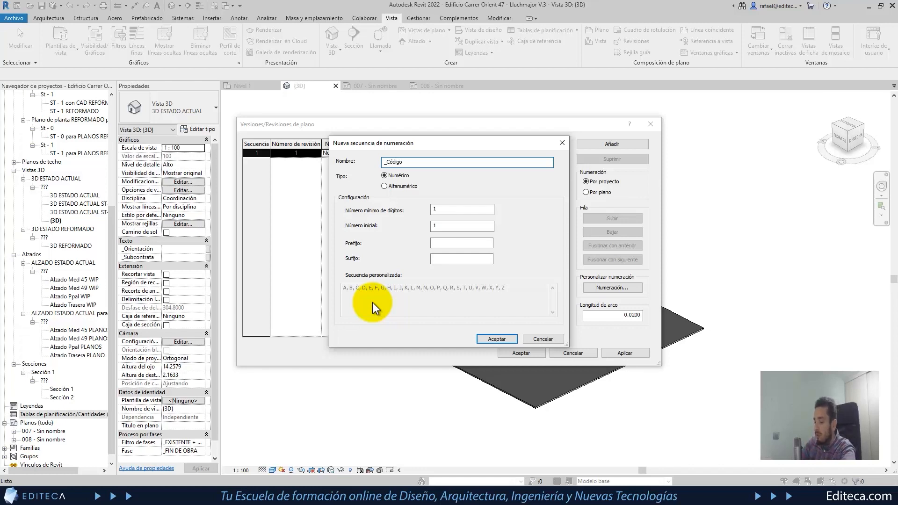
type(" AA")
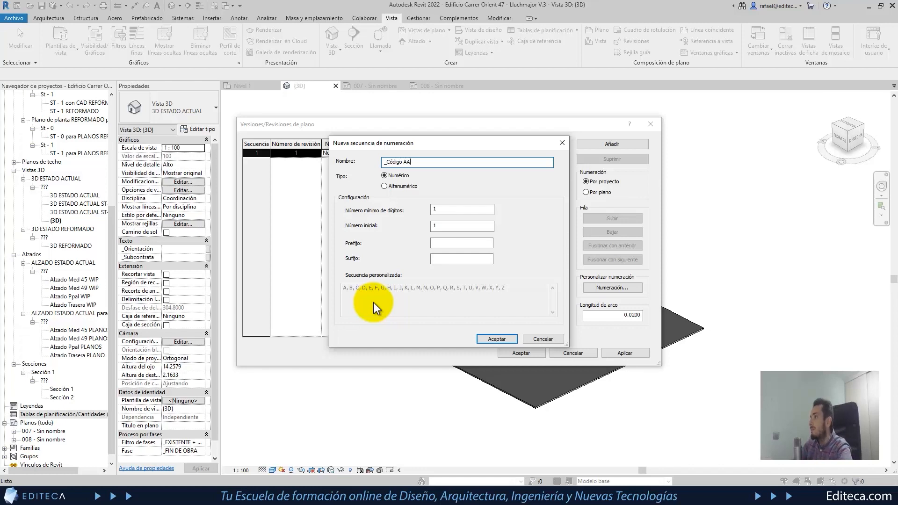
- Set the new sequence's minimum number of digits to 2, its starting number to 0 and its prefix to "A_"
double_click(431, 210)
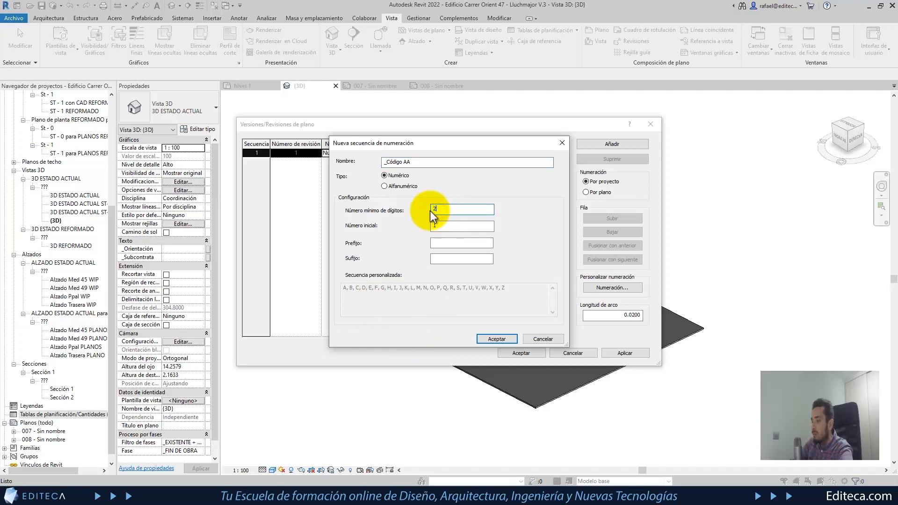
type("2")
double_click(431, 226)
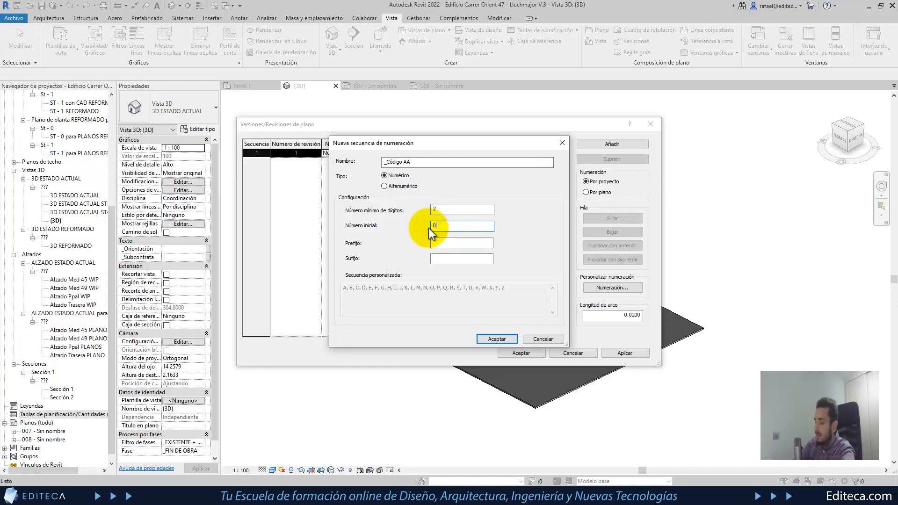
type("0")
left_click(454, 244)
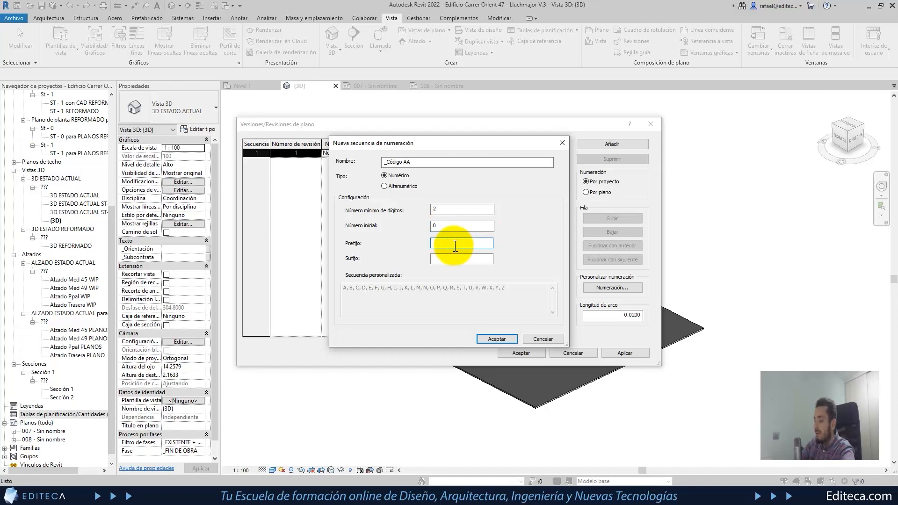
type("A")
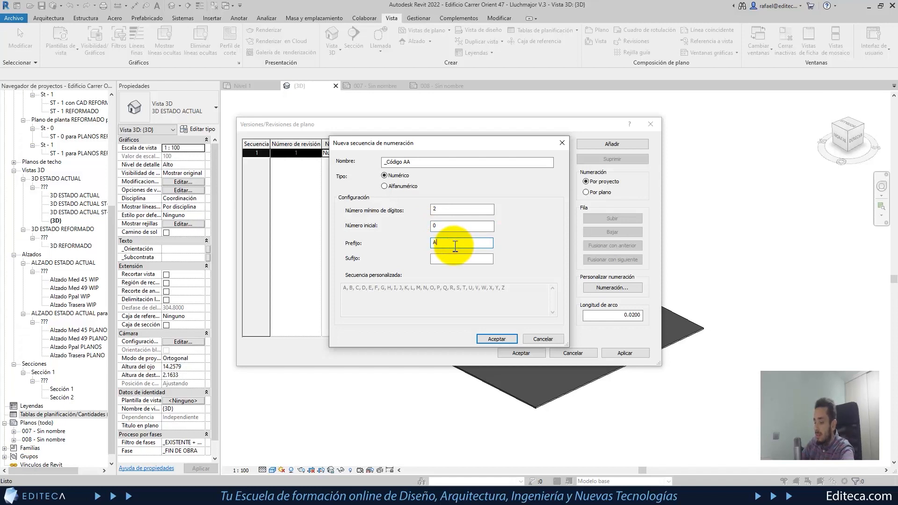
type("_")
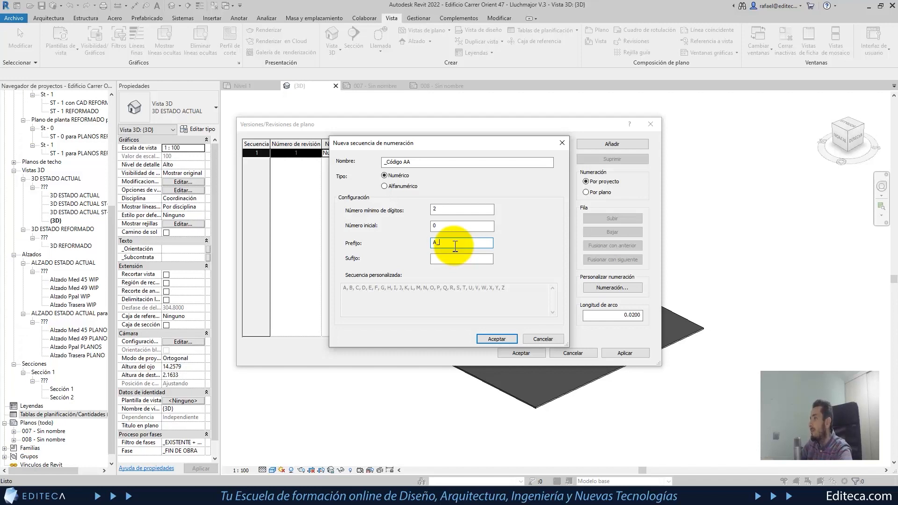
- Change the _Código AA sequence to the alphanumeric type and save it with the custom numbering sequences
left_click(384, 186)
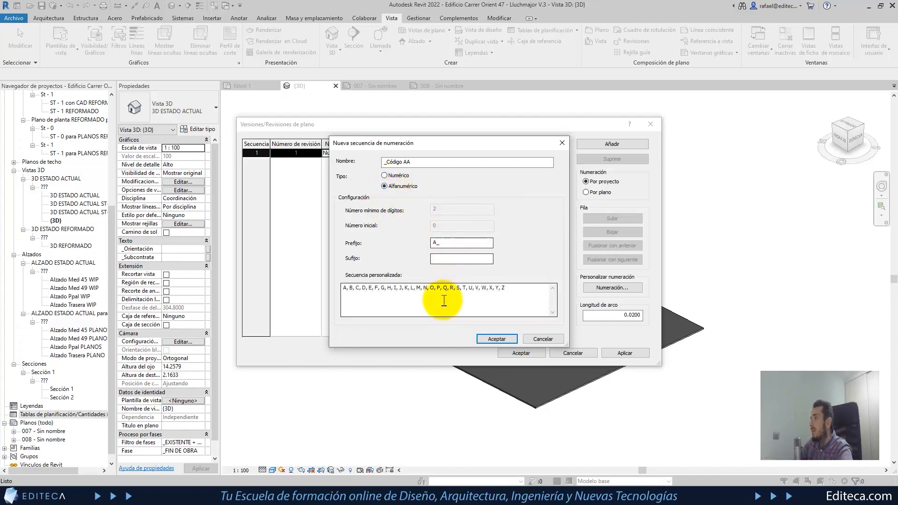
left_click(498, 340)
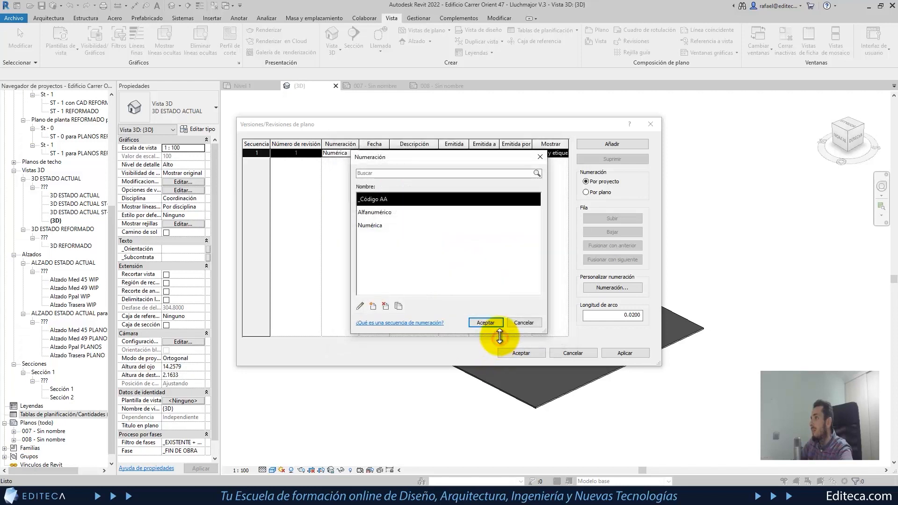
left_click(485, 323)
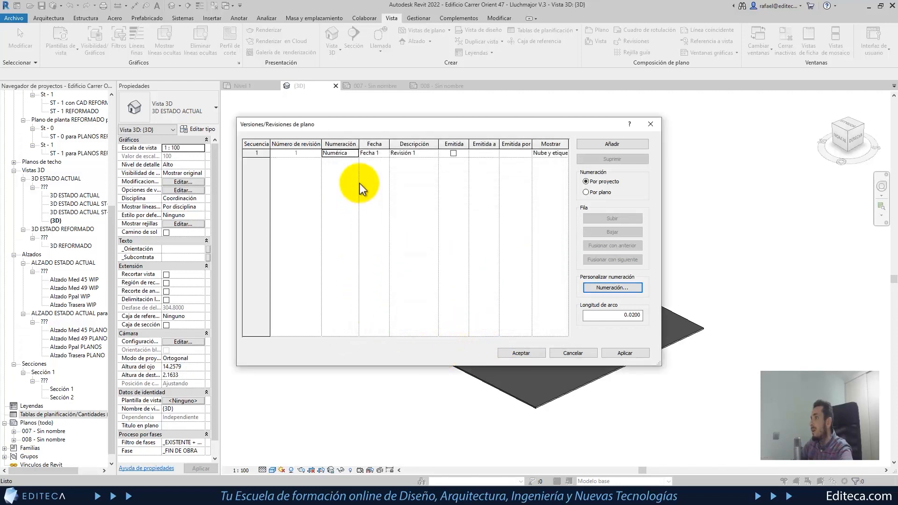
- Assign the _Código AA numbering to the first revision and add several more revisions
left_click(355, 154)
left_click(351, 161)
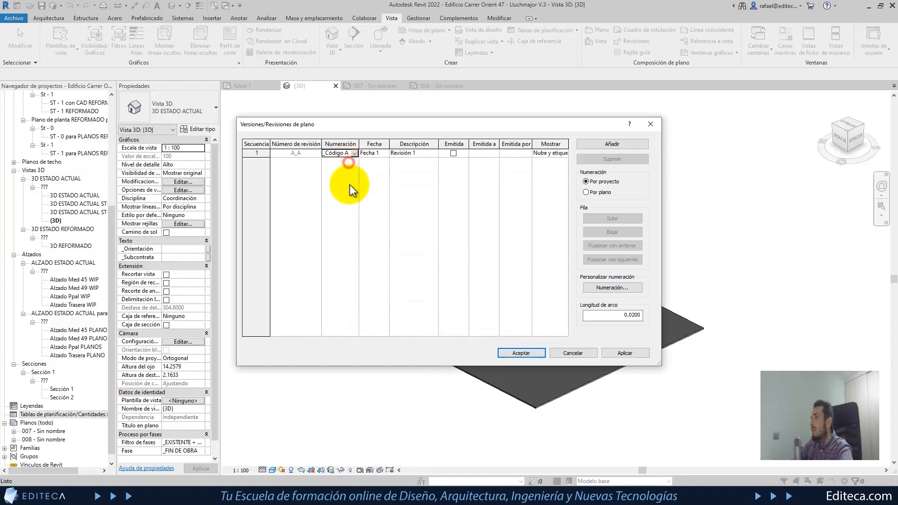
left_click(622, 142)
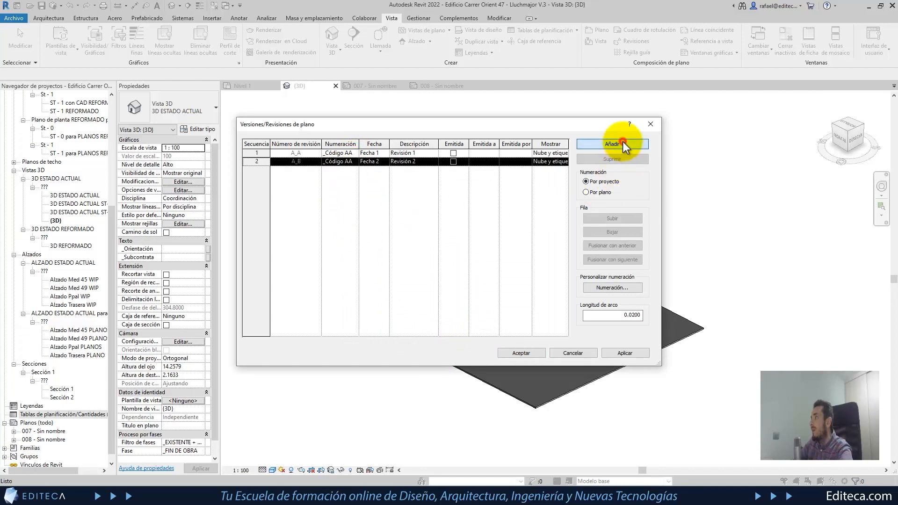
left_click(623, 141)
left_click(623, 142)
left_click(623, 142)
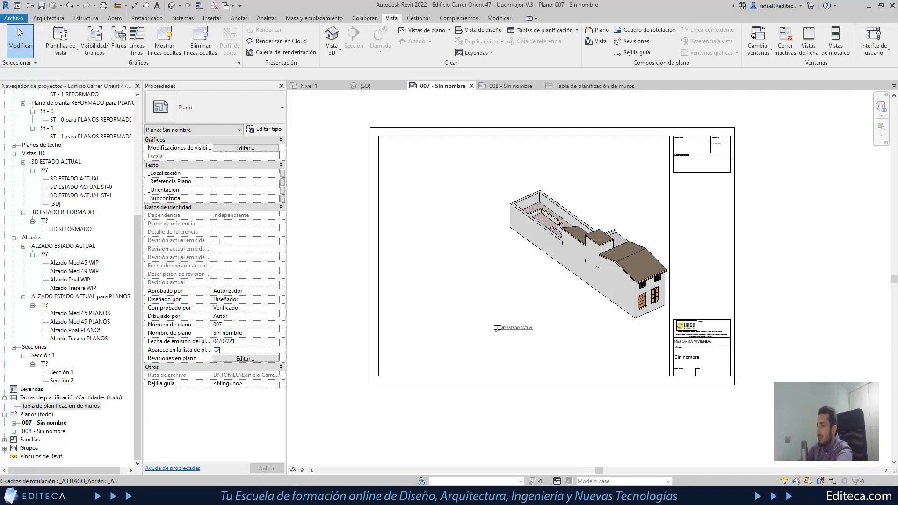
- Place the wall schedule (Tabla de planificación de muros) on sheet 007, beside the 3D view
left_click(37, 406)
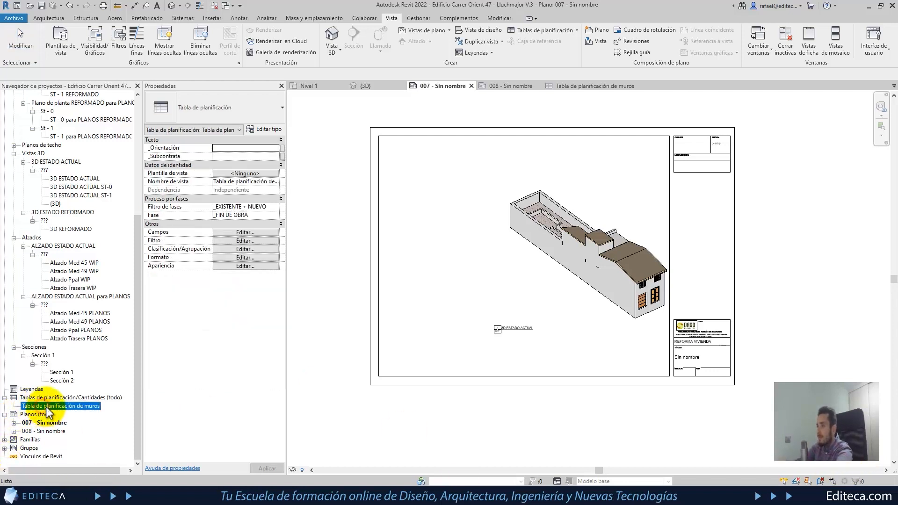
left_click_drag(333, 360, 443, 260)
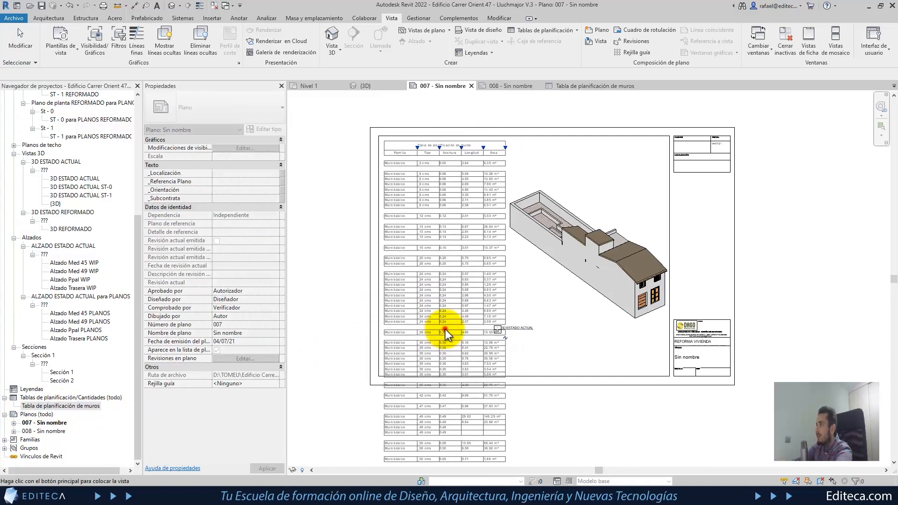
left_click(446, 328)
scroll(470, 166, "down", 1)
scroll(470, 166, "down", 2)
left_click(371, 209)
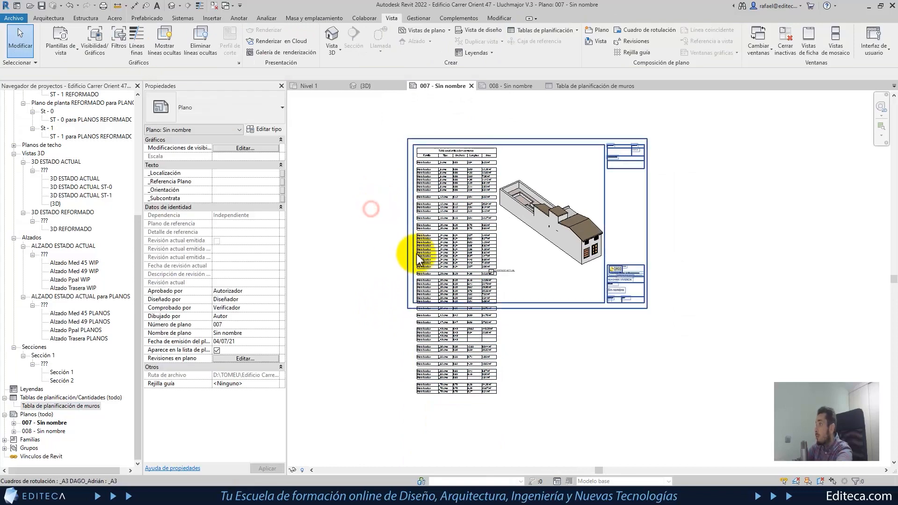
- Split the wall schedule placed on sheet 007 into two side-by-side segments
scroll(416, 253, "up", 1)
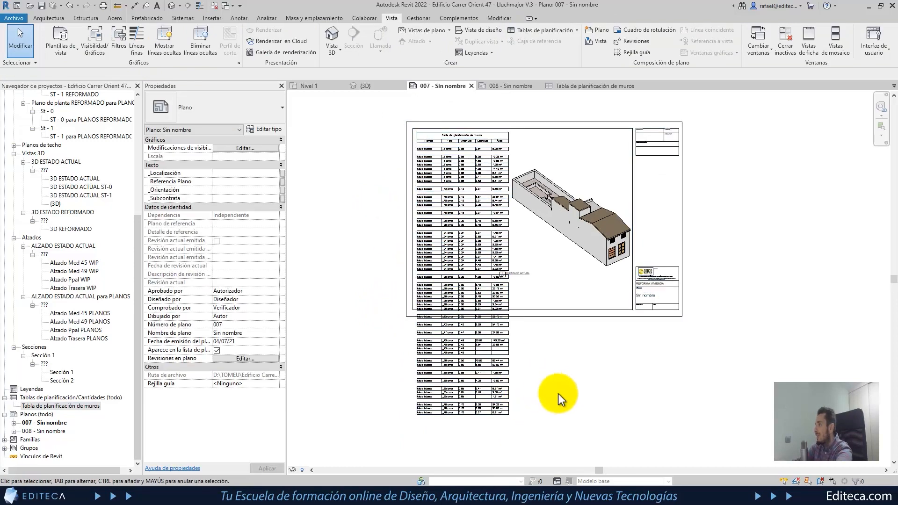
left_click(507, 350)
scroll(518, 305, "up", 1)
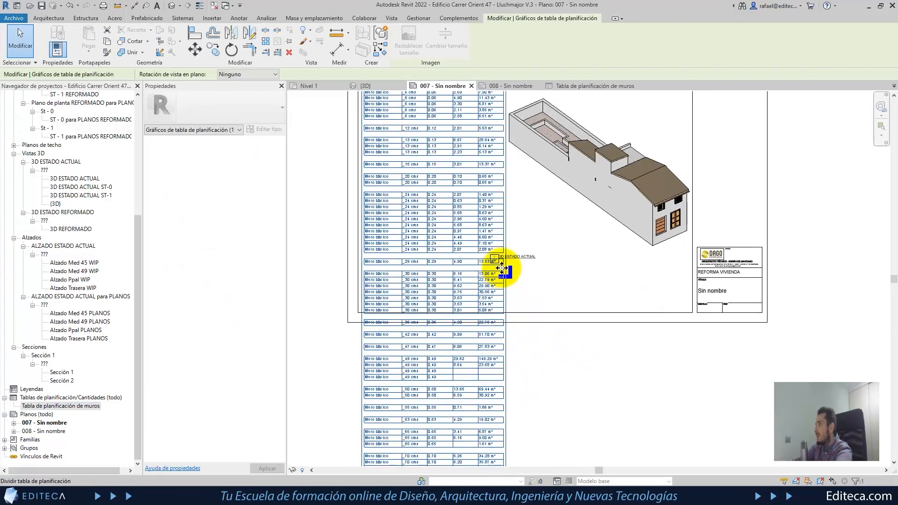
left_click(508, 279)
scroll(520, 335, "down", 2)
scroll(542, 206, "up", 1)
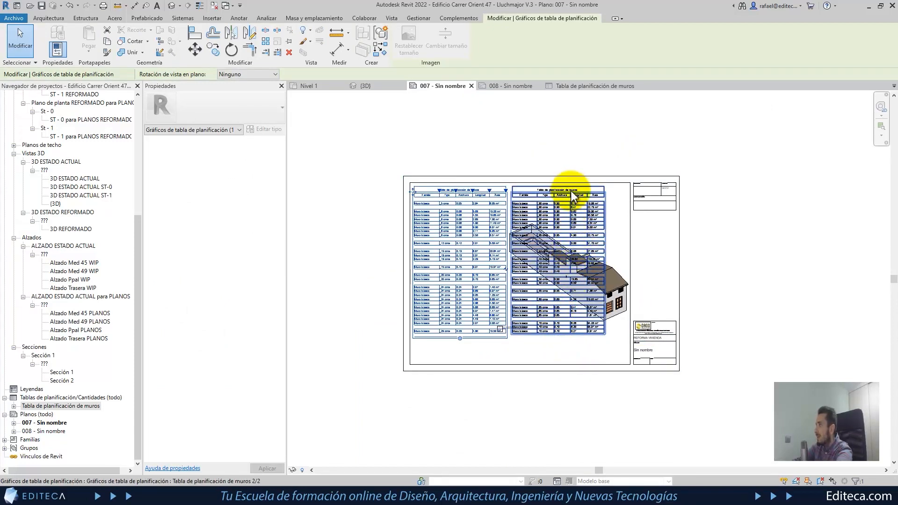
- Move the second segment of the wall schedule below sheet 007 and back up beside the first segment
left_click_drag(572, 192, 581, 248)
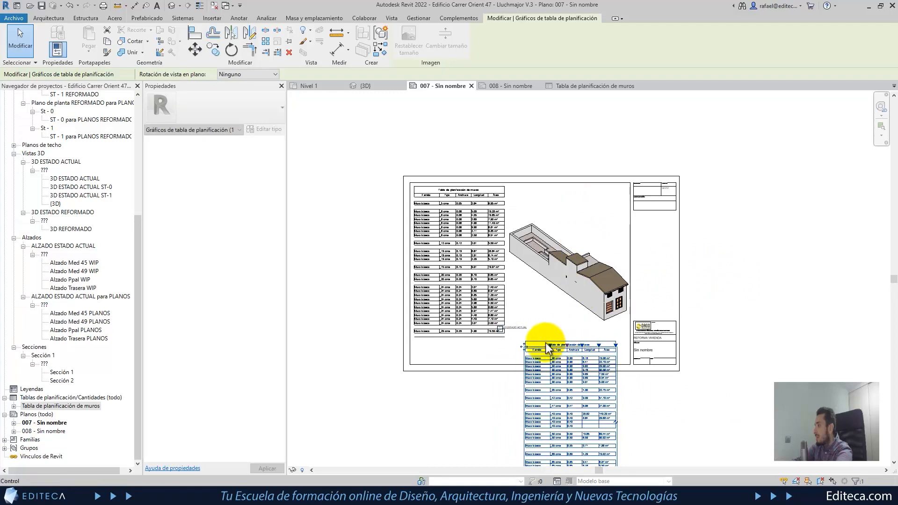
left_click_drag(524, 347, 523, 193)
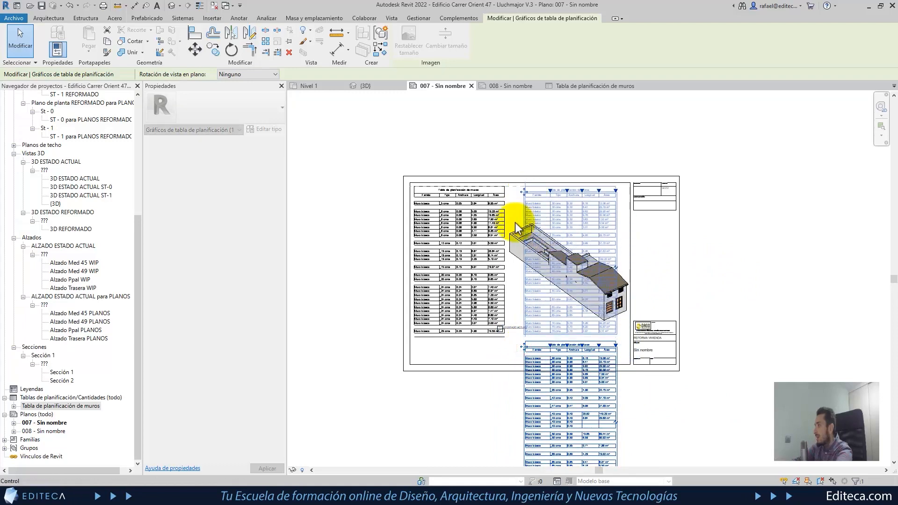
left_click(481, 298)
left_click_drag(460, 340, 505, 292)
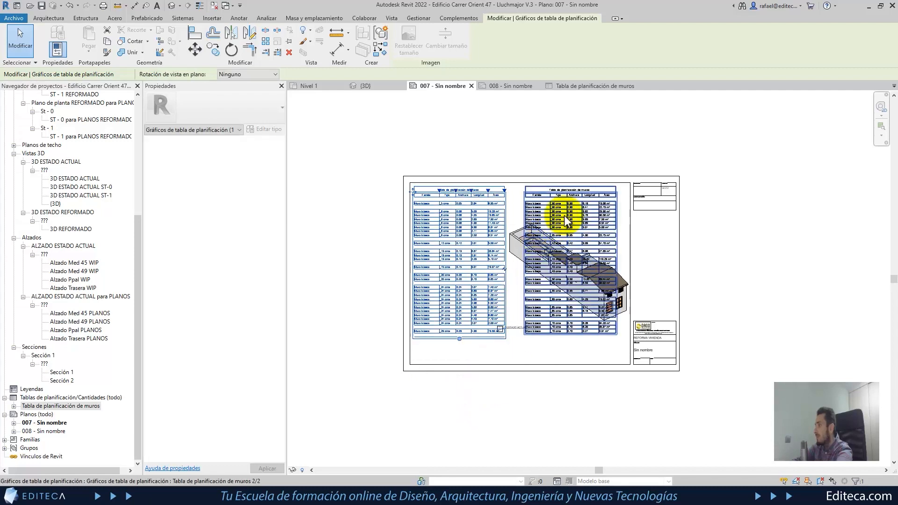
- Merge the two wall schedule segments on sheet 007 back into one table and split the schedule in two again
left_click(542, 194)
left_click_drag(537, 191, 423, 196)
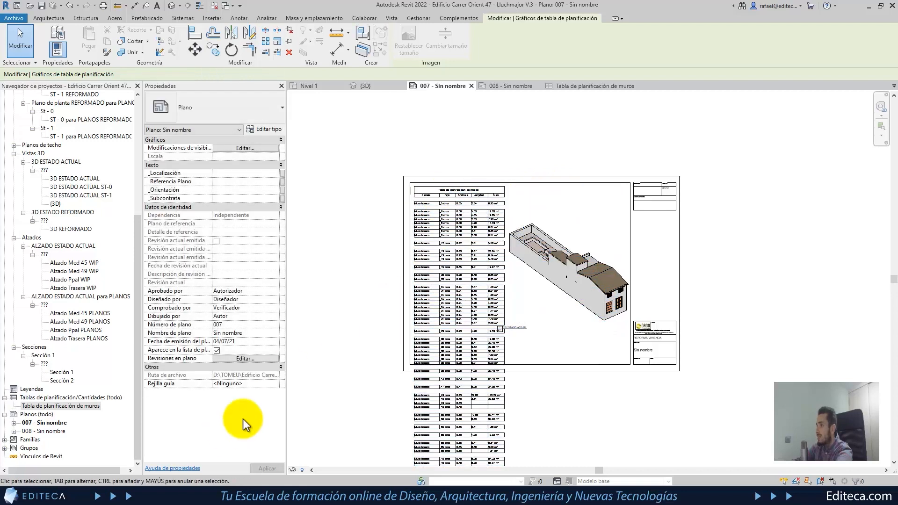
left_click(349, 276)
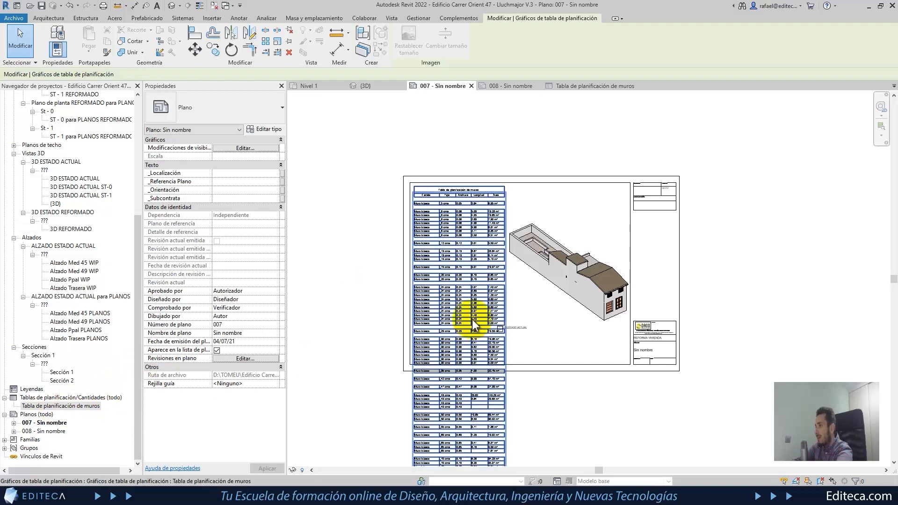
left_click(460, 320)
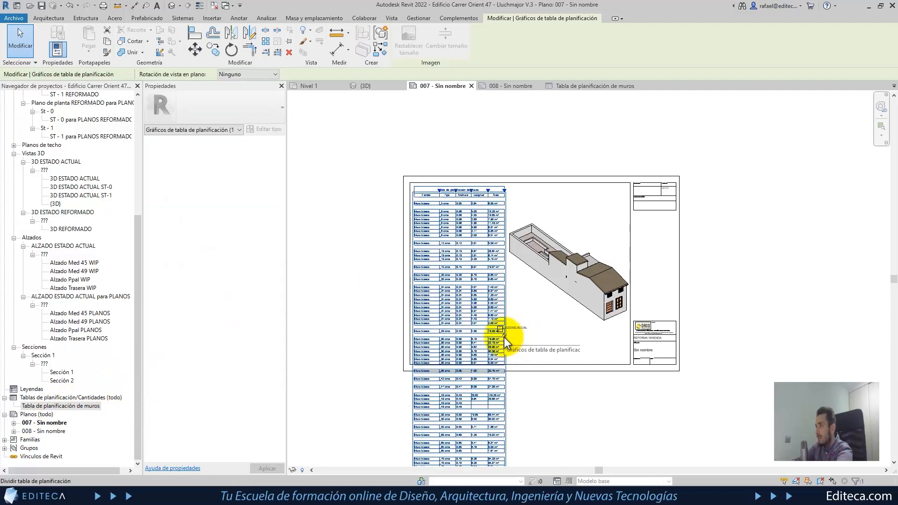
left_click(504, 339)
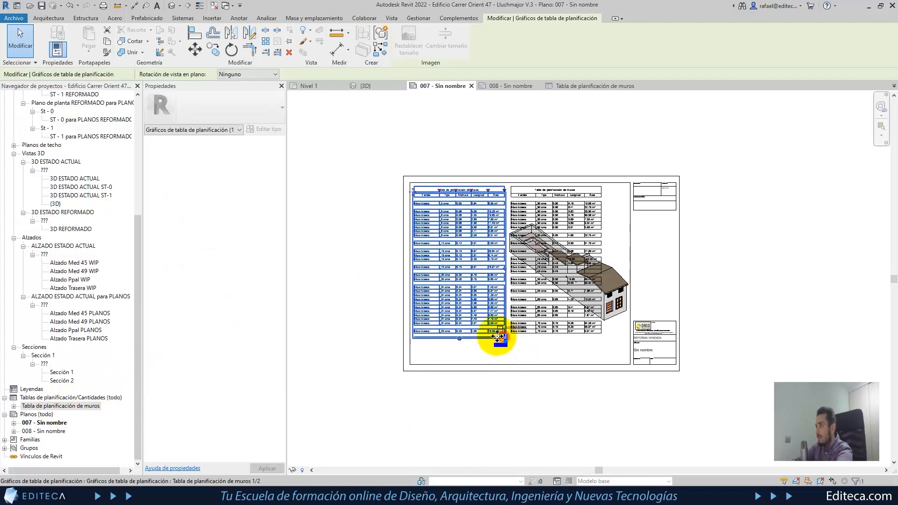
- Expand Tabla de planificación de muros in the project browser and inspect its segments 1/2 and 2/2
left_click(14, 406)
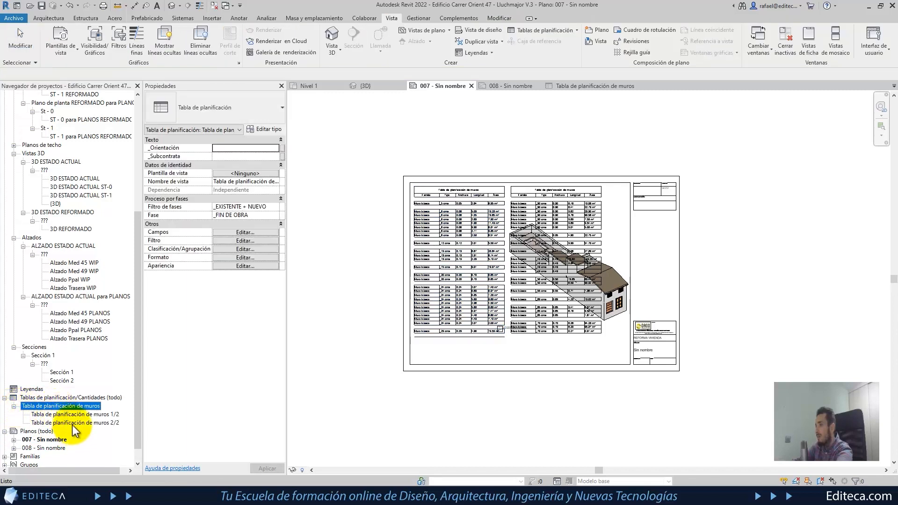
scroll(66, 396, "down", 1)
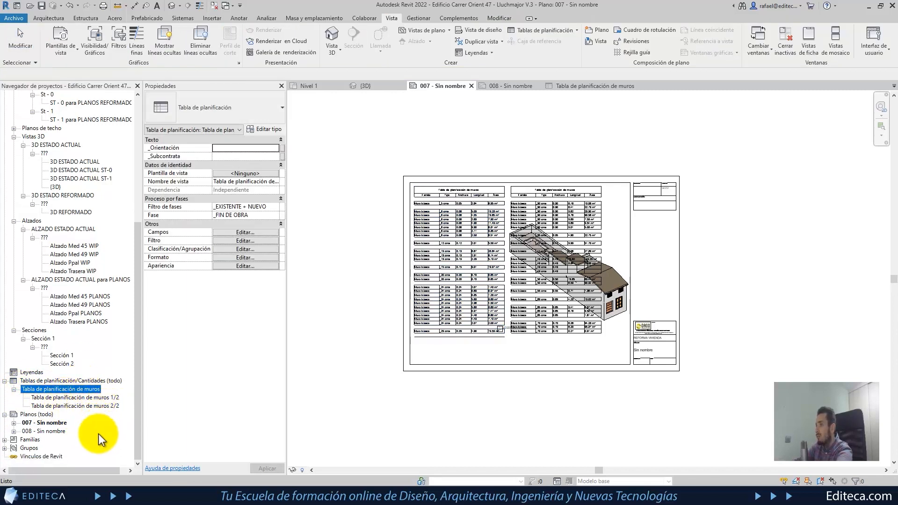
left_click(103, 398)
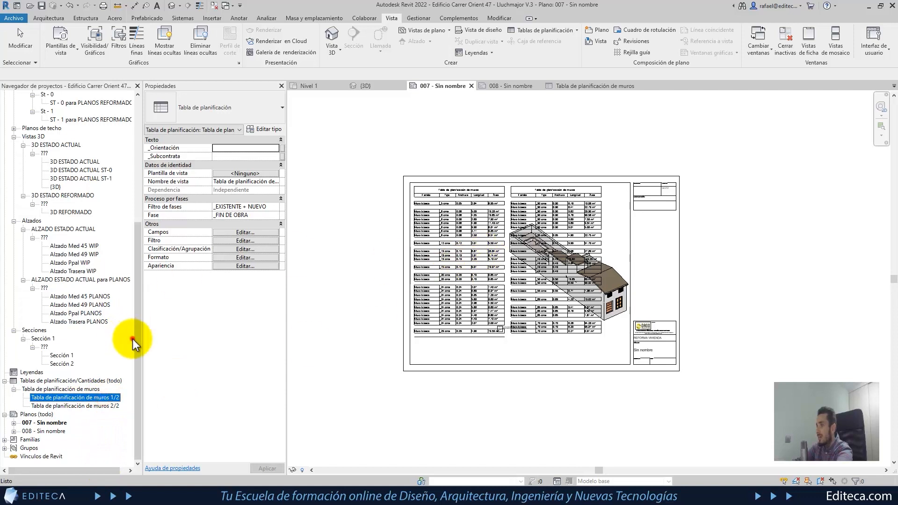
left_click(109, 406)
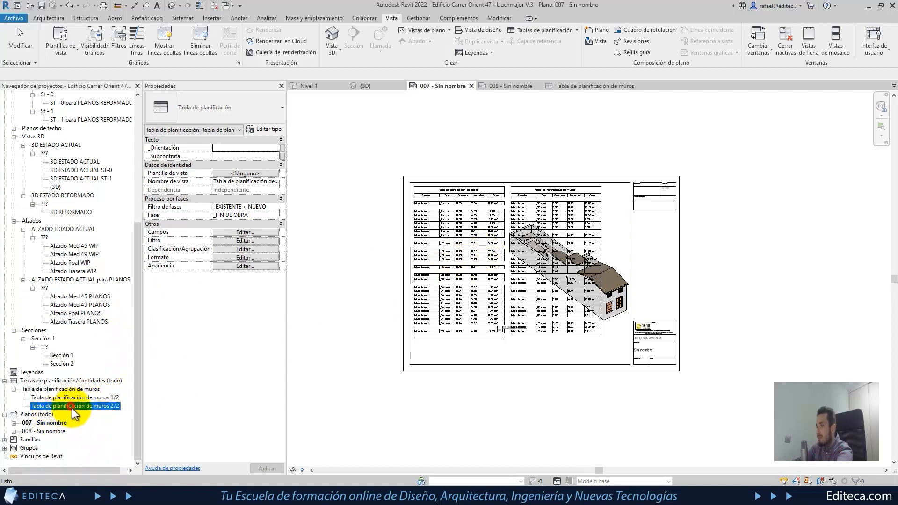
- Place segment 2/2 of the wall schedule on sheet 008, over the left part of the floor plan
double_click(48, 432)
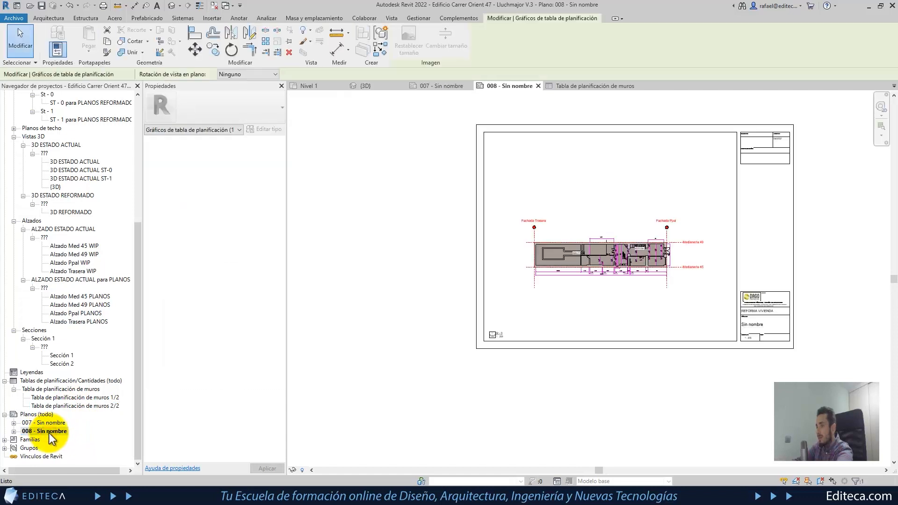
left_click(88, 406)
left_click_drag(88, 408, 154, 403)
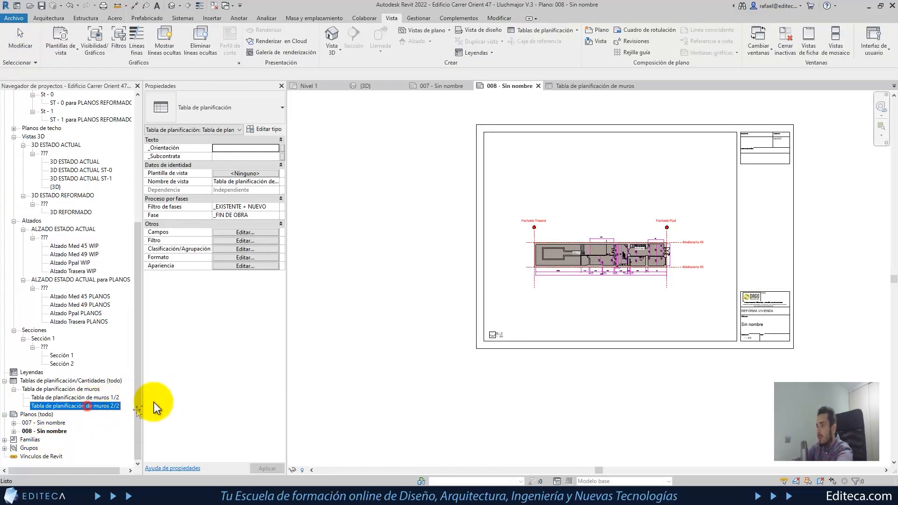
left_click_drag(467, 282, 557, 218)
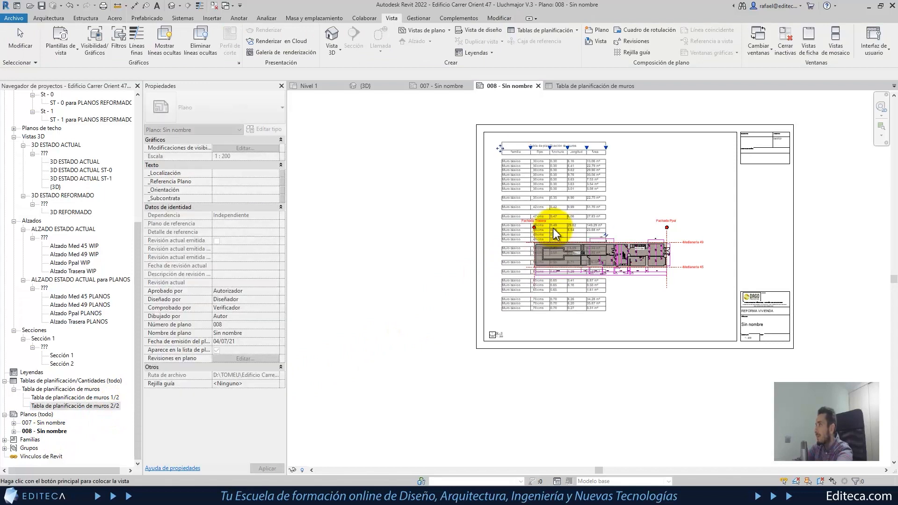
left_click(552, 230)
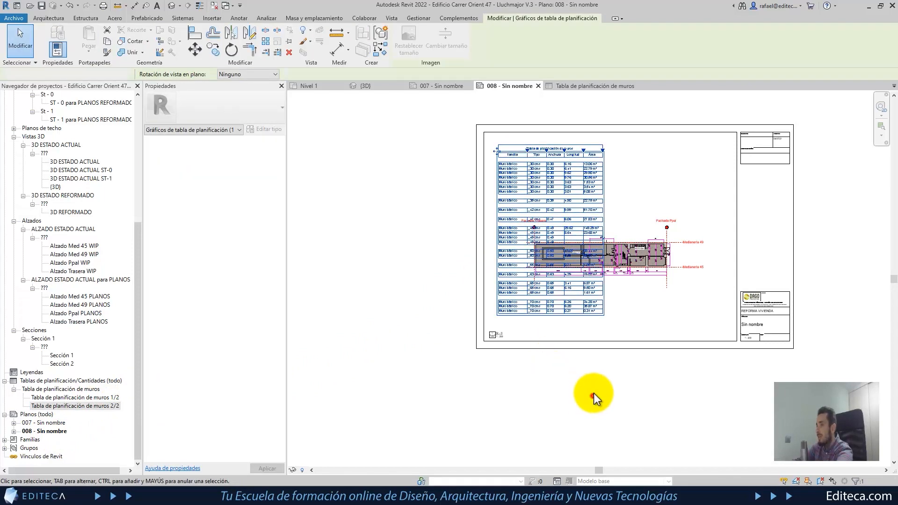
left_click(593, 395)
- Delete segment 2/2 of the wall schedule from sheet 007, keeping segment 1/2 beside the 3D view
double_click(94, 399)
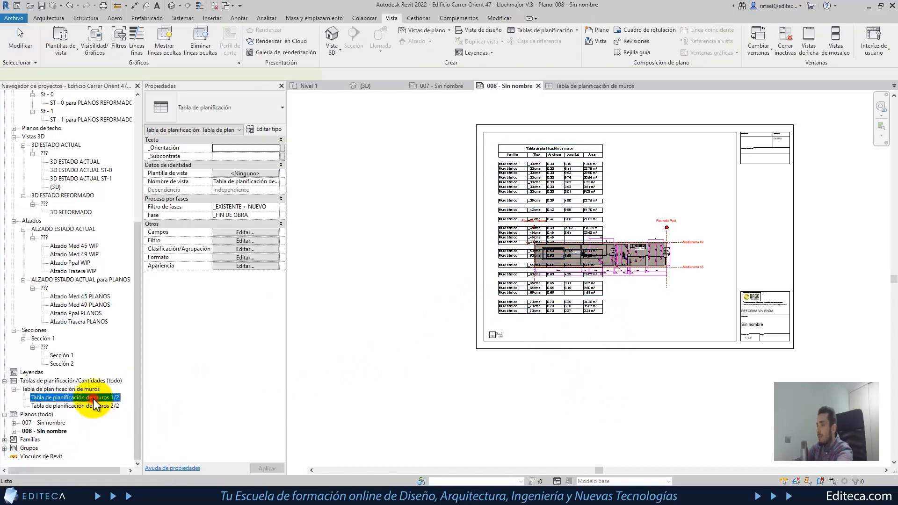
left_click(40, 423)
double_click(41, 424)
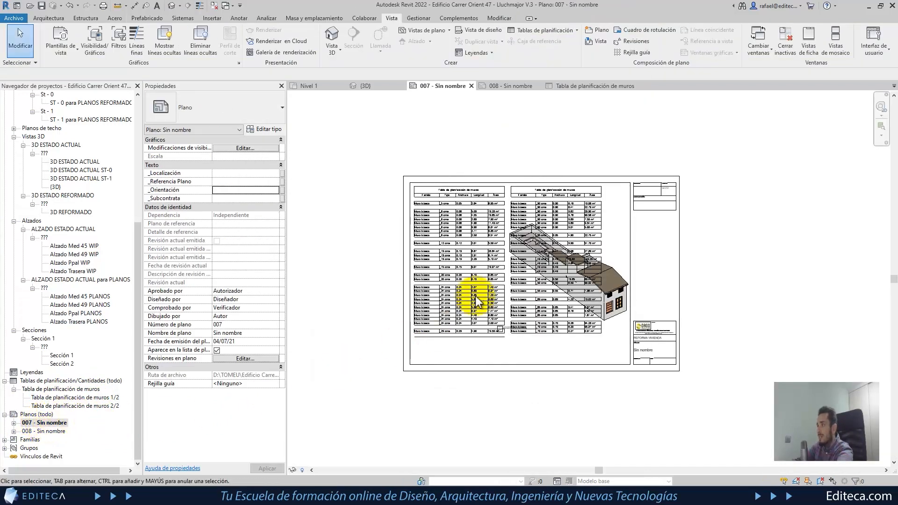
left_click(538, 270)
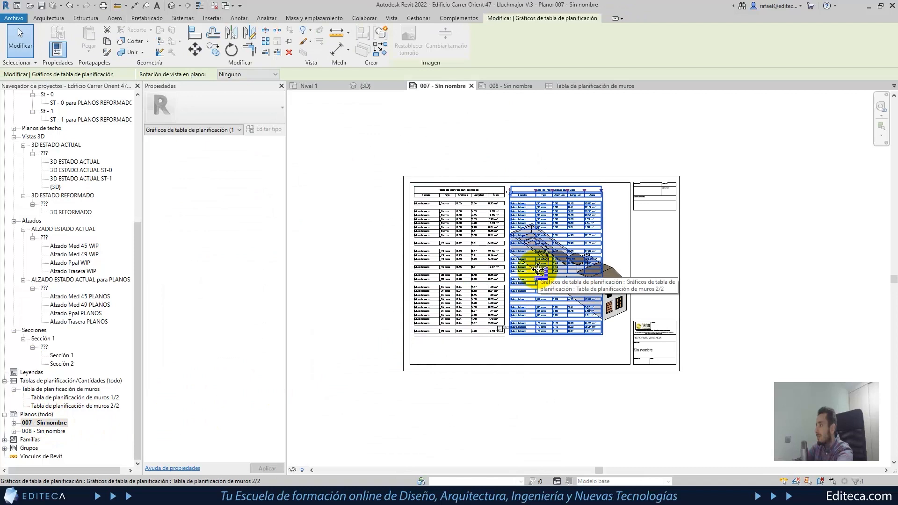
double_click(54, 430)
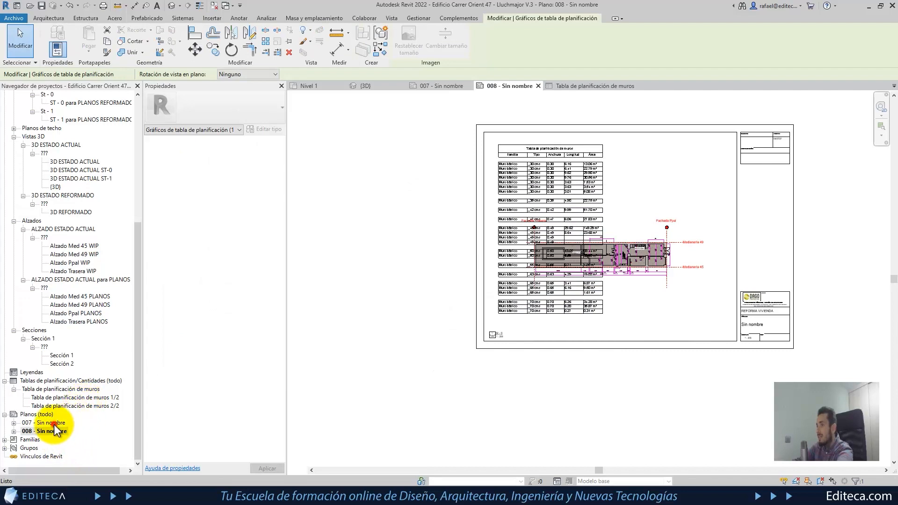
double_click(52, 422)
left_click(573, 243)
right_click(575, 247)
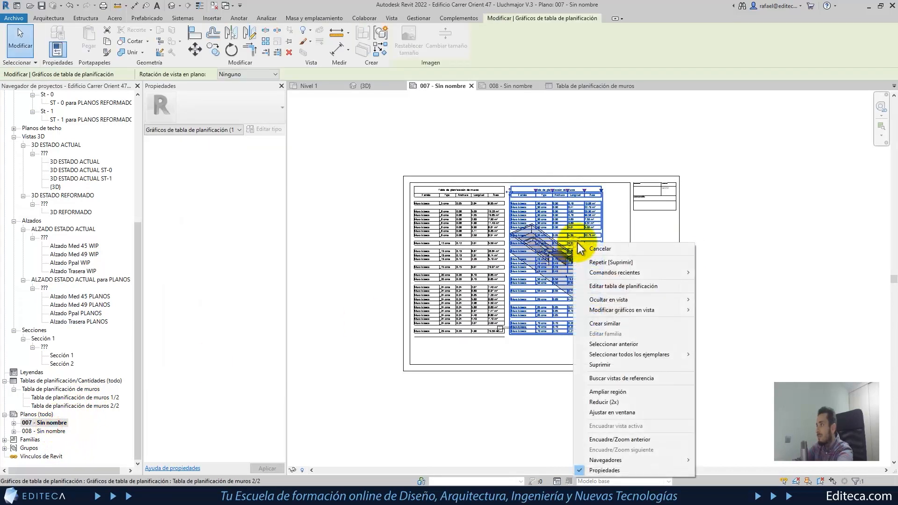
mouse_move(603, 301)
left_click(719, 300)
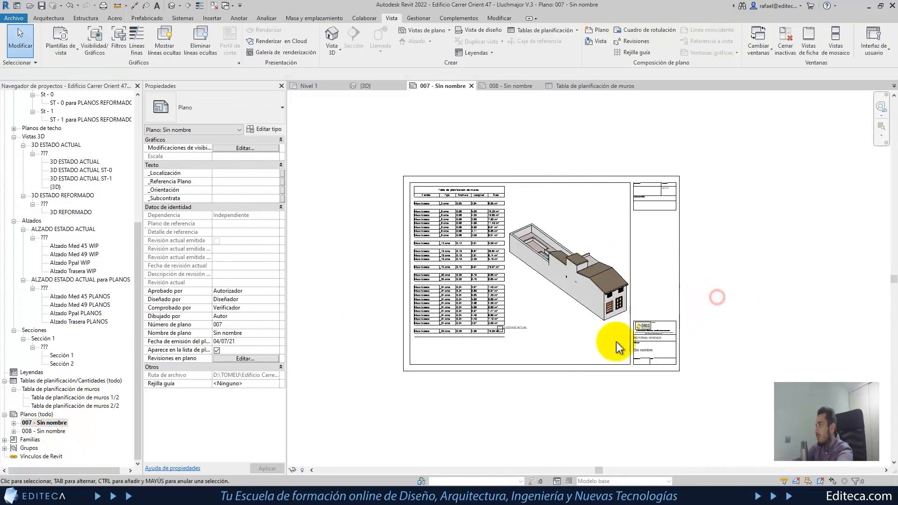
- Review the full wall schedule and compare its segments placed on sheets 007 and 008
double_click(94, 399)
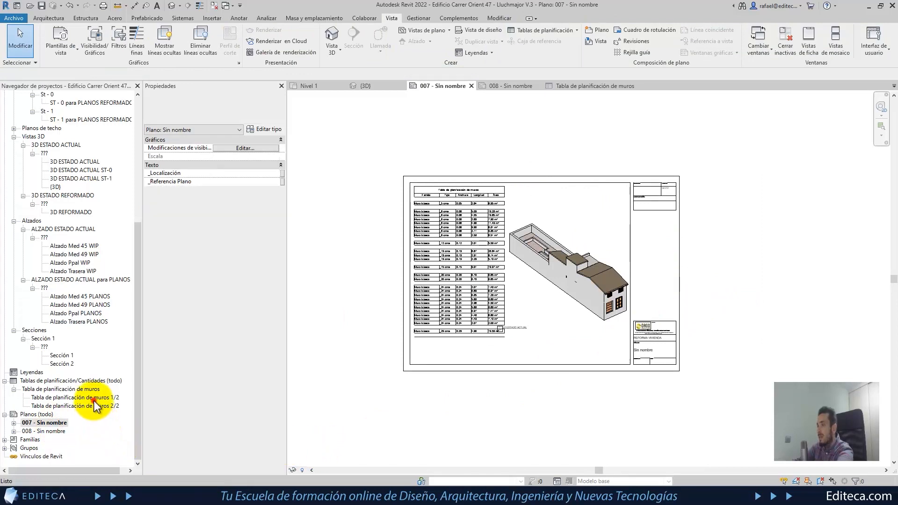
double_click(42, 423)
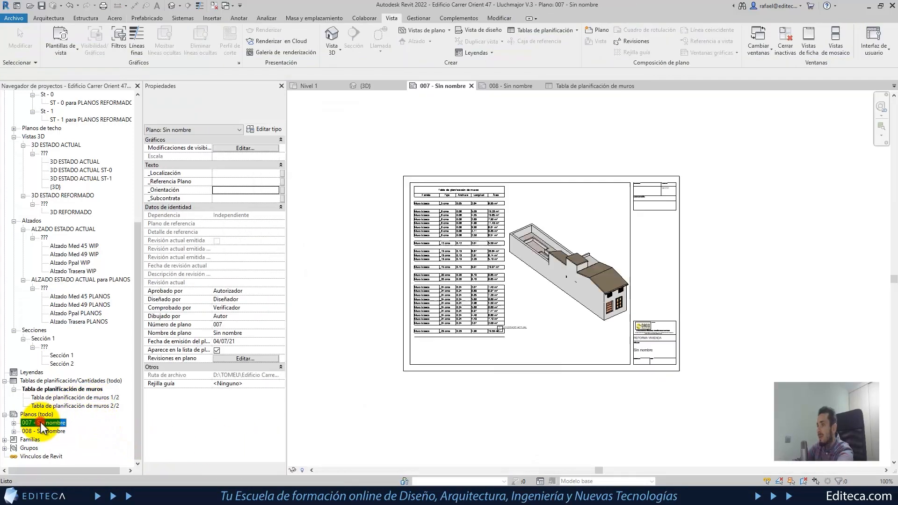
double_click(52, 431)
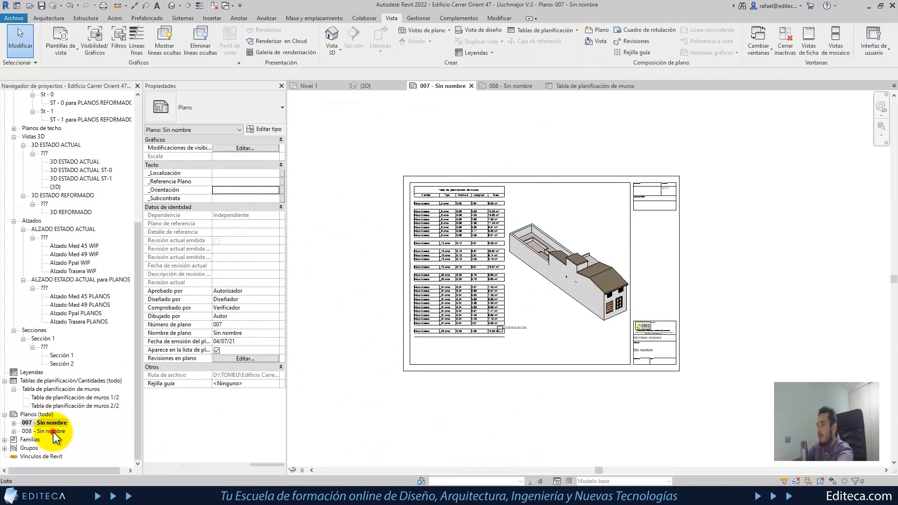
left_click(549, 201)
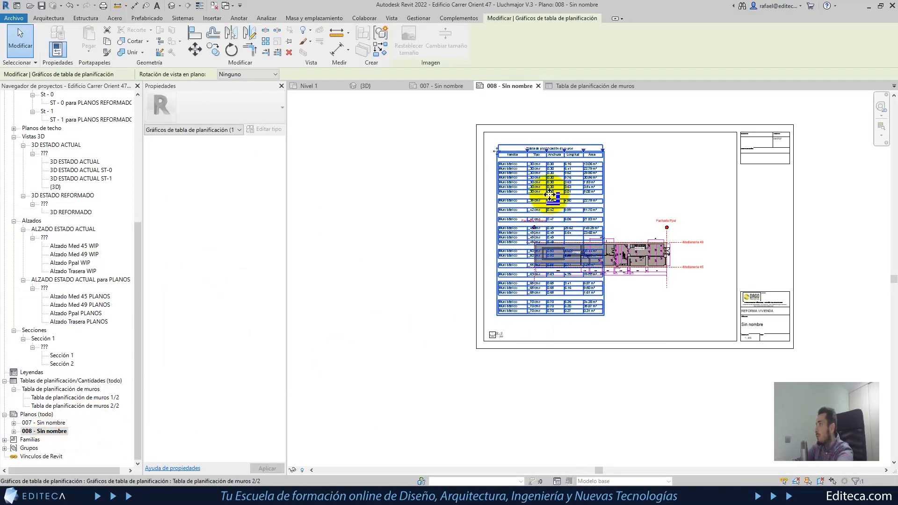
double_click(47, 423)
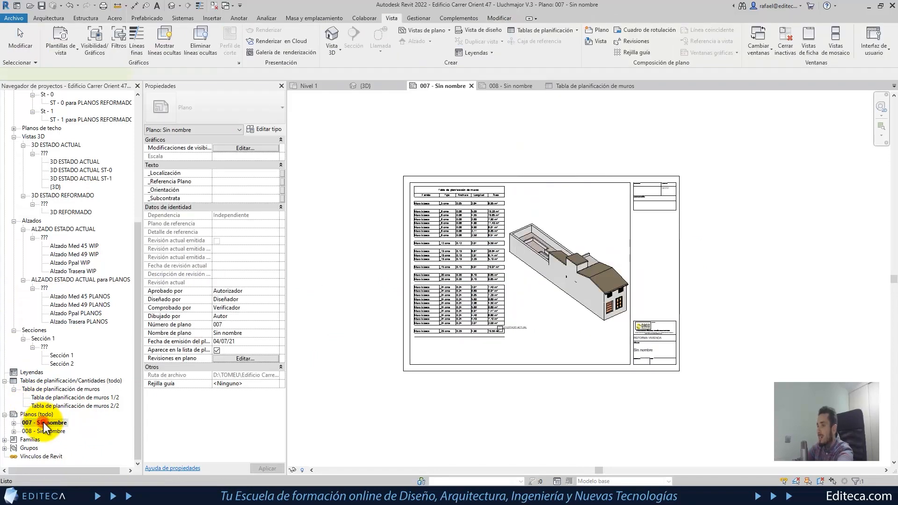
left_click(427, 280)
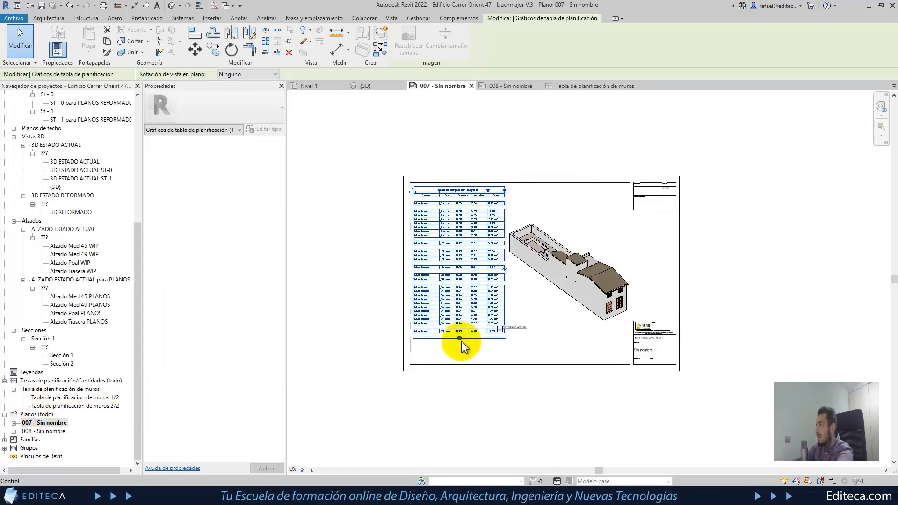
mouse_move(461, 341)
left_mouse_down()
mouse_move(463, 362)
mouse_move(463, 344)
left_mouse_up()
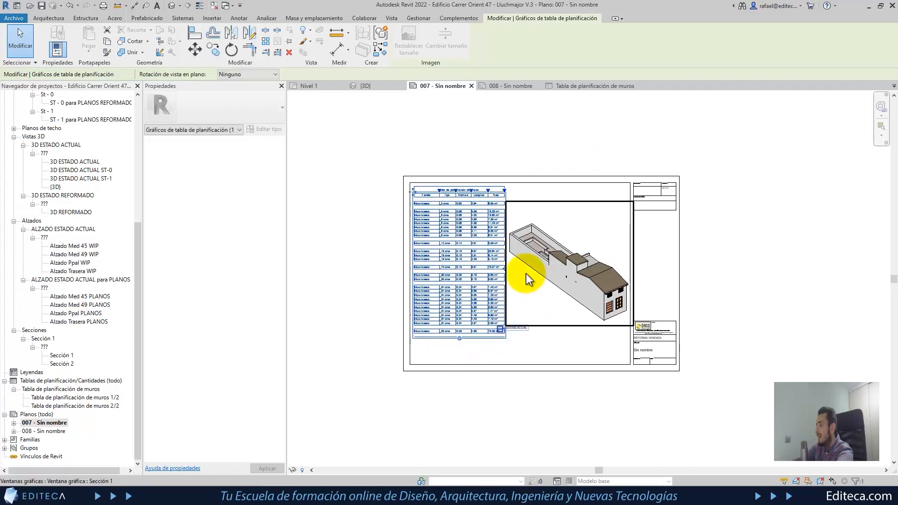
- Close all views except sheets 007 and 008 and tile the two sheets side by side
left_click(215, 6)
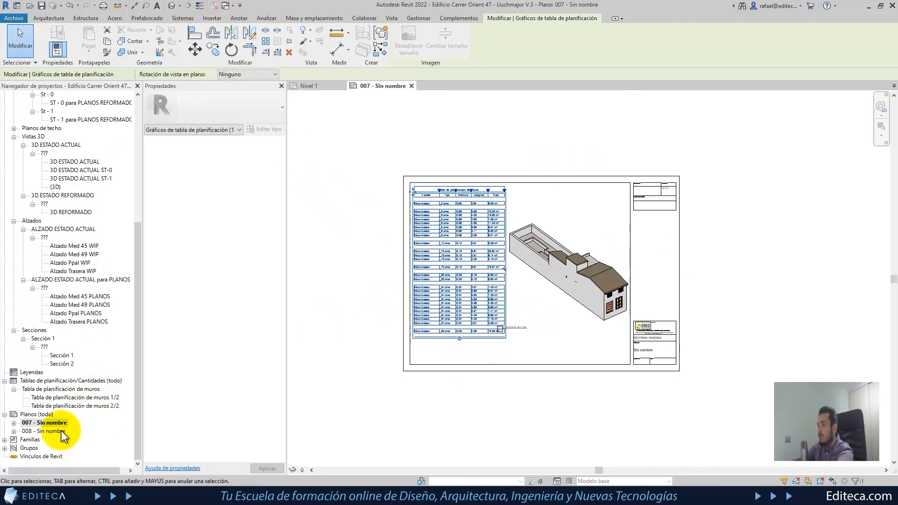
double_click(47, 431)
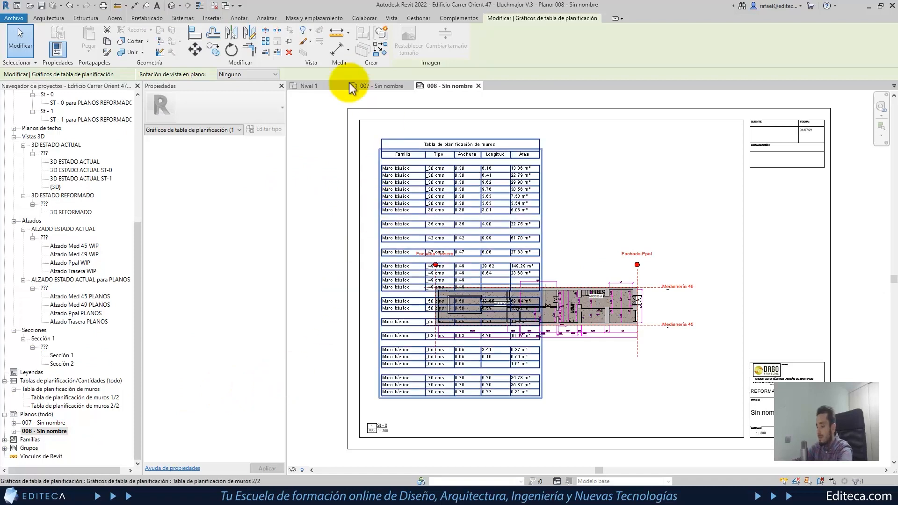
left_click(343, 87)
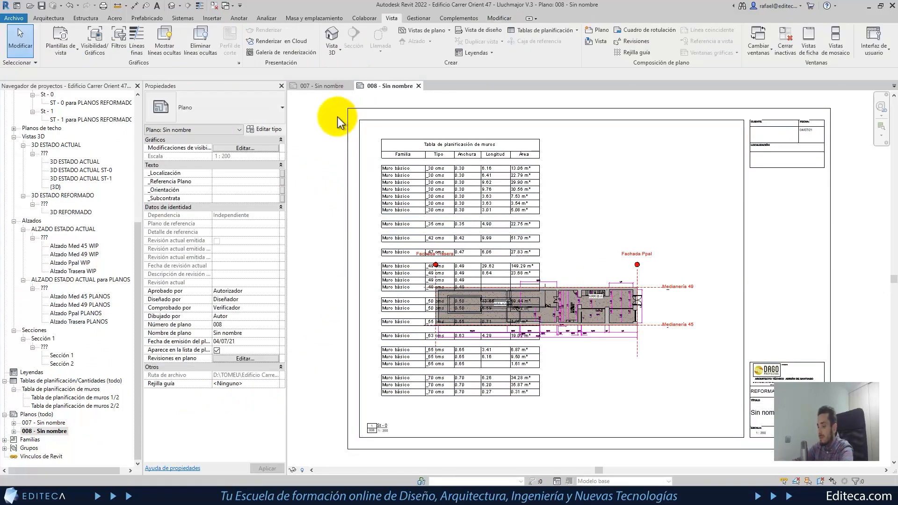
key("w")
key("t")
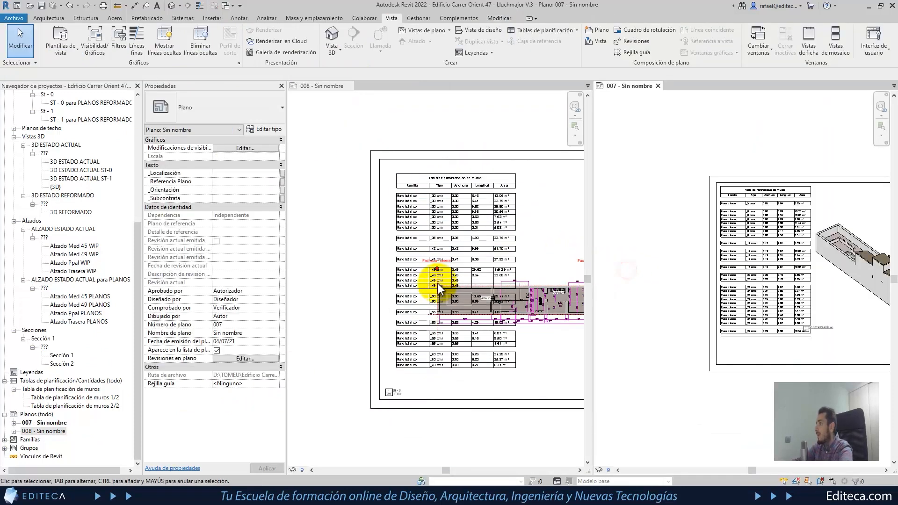
scroll(437, 283, "down", 2)
scroll(604, 210, "down", 2)
- Lengthen the wall schedule segment on sheet 007 downward so it takes rows from the segment on sheet 008
left_click(716, 229)
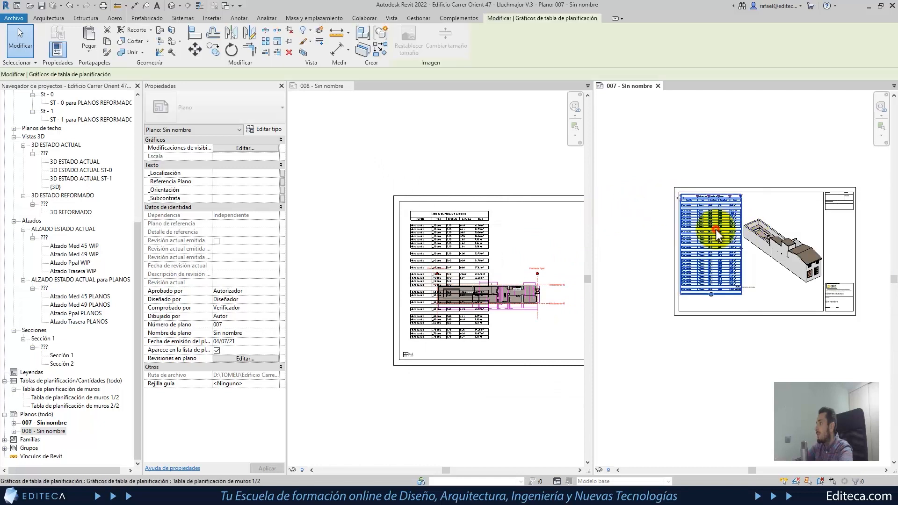
mouse_move(711, 295)
left_mouse_down()
mouse_move(712, 343)
mouse_move(711, 306)
left_mouse_up()
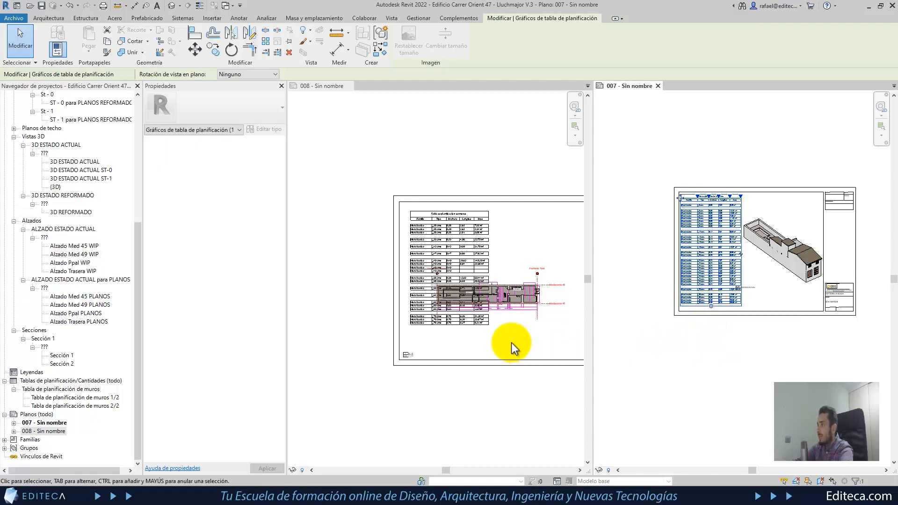
left_click(698, 368)
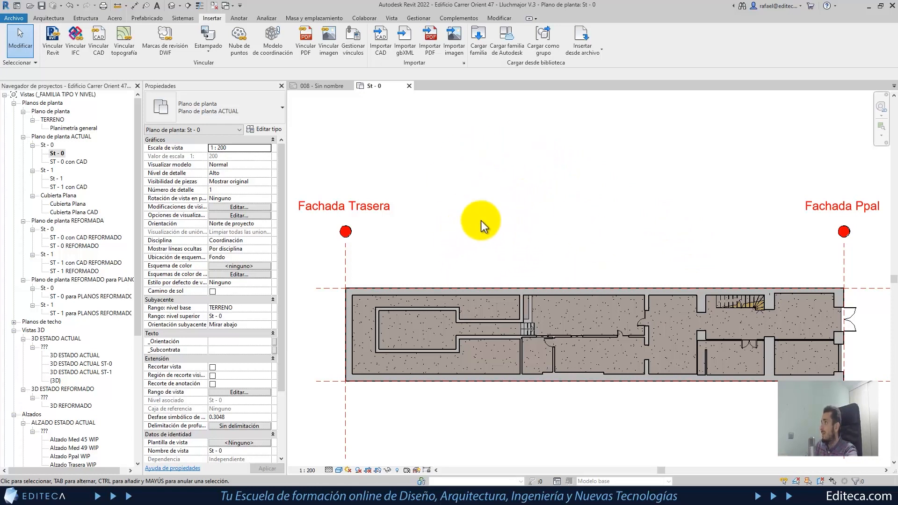
- Load the wall tag family (Etiqueta de muro) from the annotations category of the Autodesk family library
left_click(515, 55)
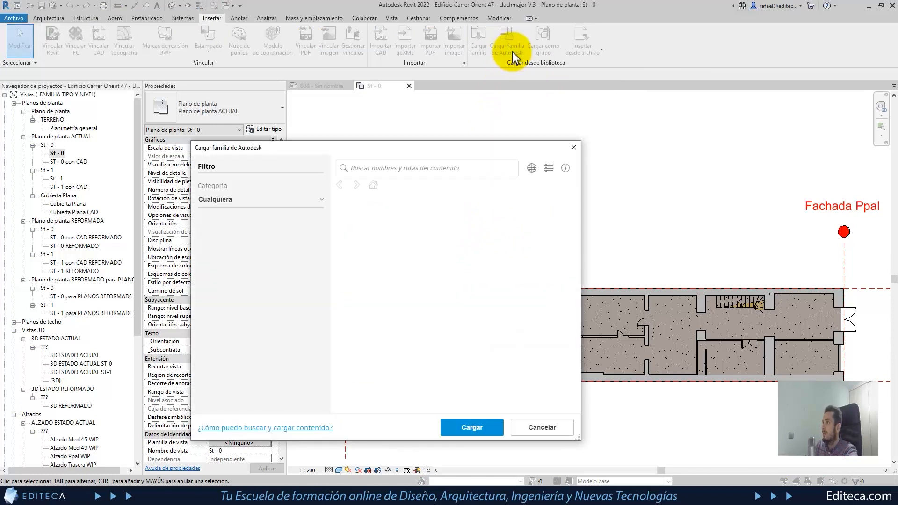
left_click(237, 264)
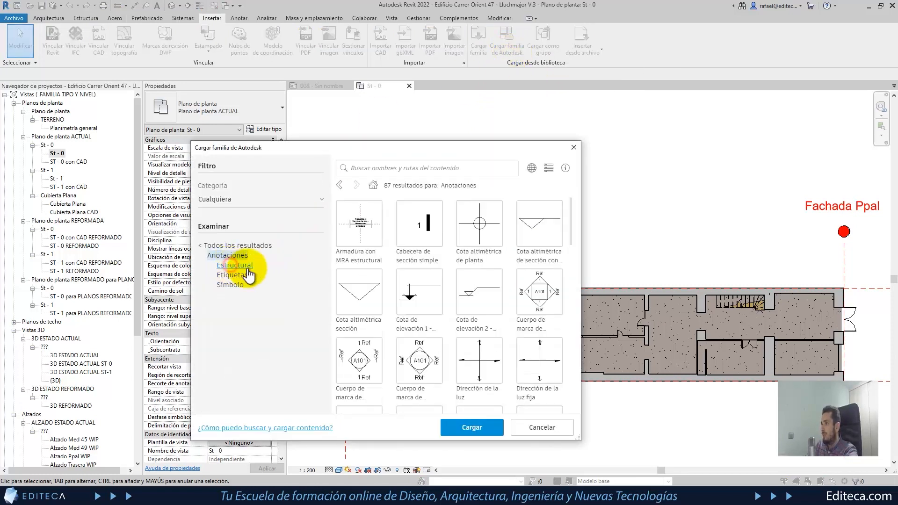
scroll(421, 296, "down", 2)
scroll(425, 299, "down", 6)
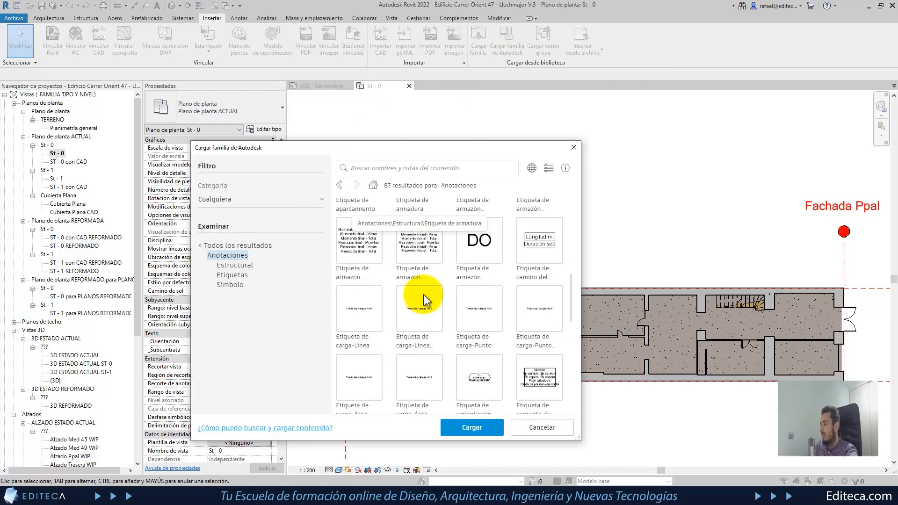
scroll(424, 299, "down", 3)
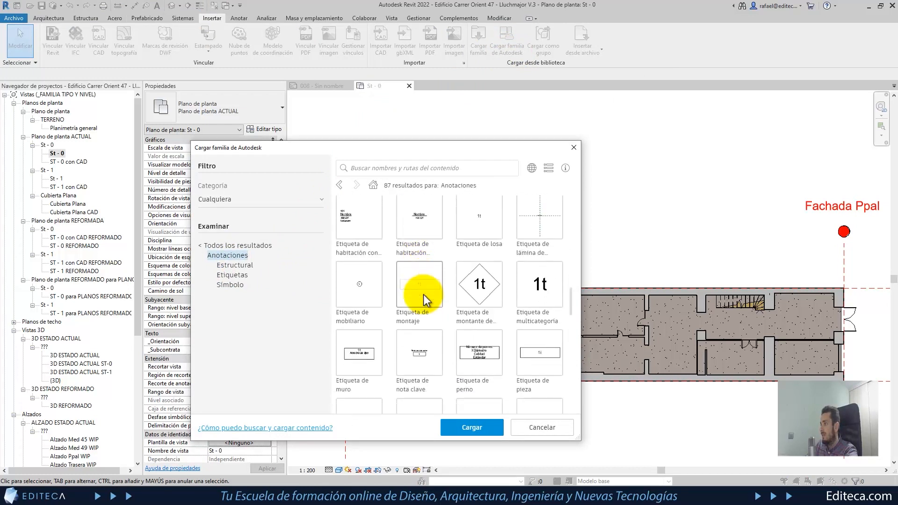
left_click(370, 329)
left_click(461, 427)
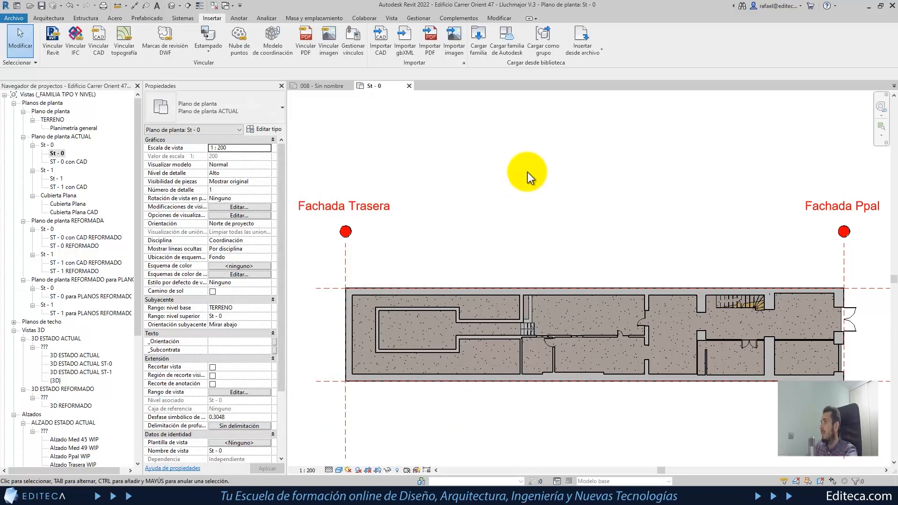
- Tag by category the upper, rear and lower perimeter walls near Fachada Trasera in plan St - 0, using leaders
left_click(240, 19)
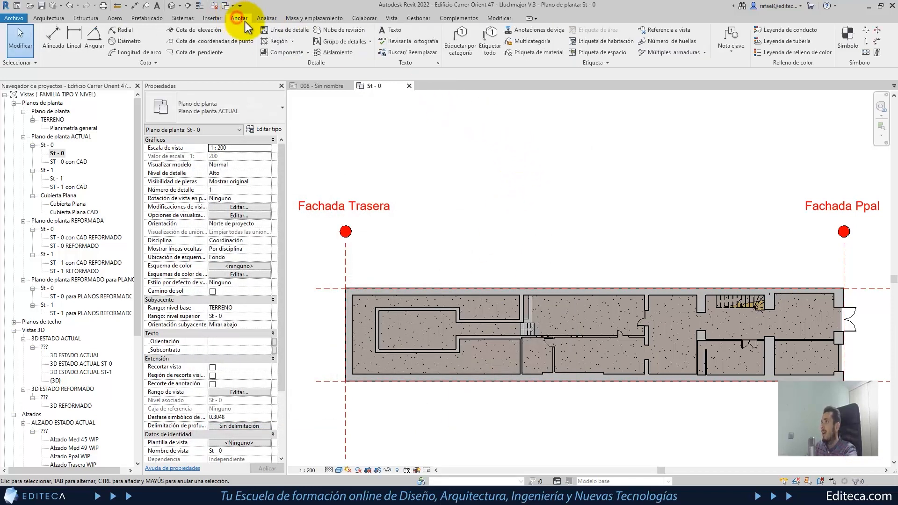
left_click(458, 52)
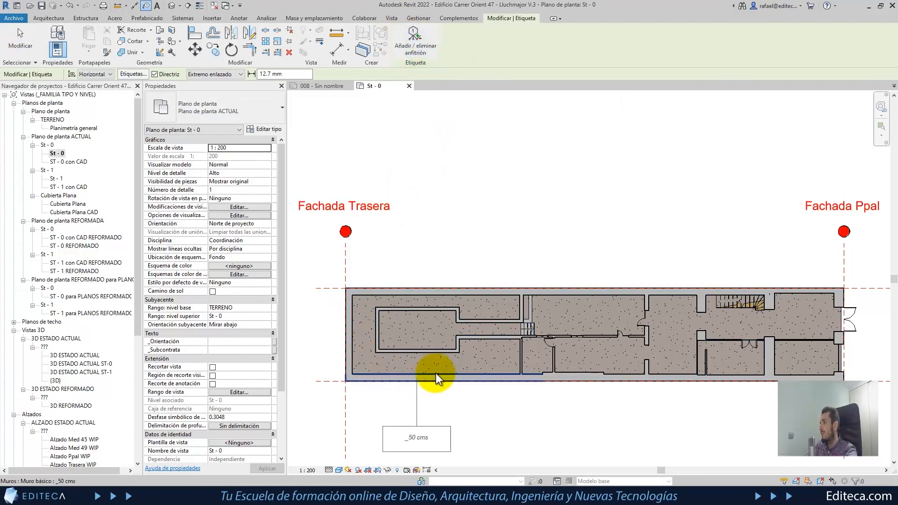
scroll(436, 372, "up", 2)
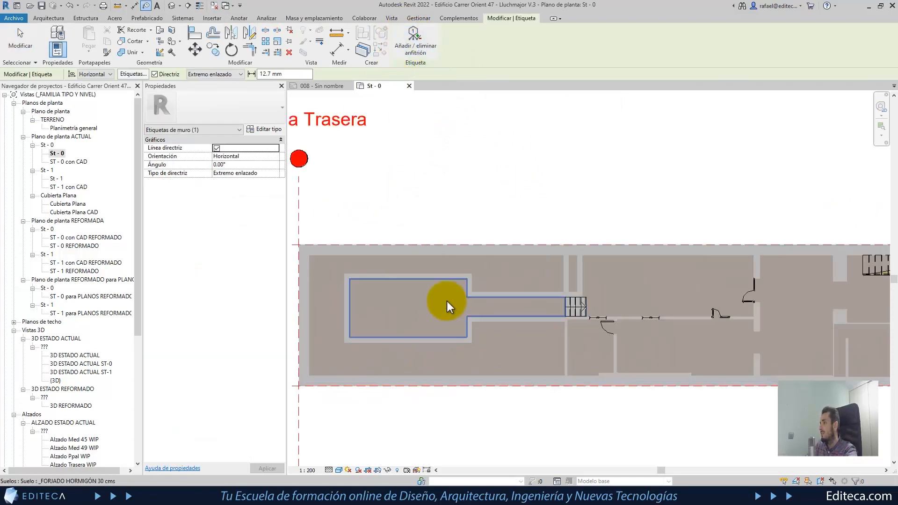
left_click(411, 246)
scroll(468, 247, "down", 2)
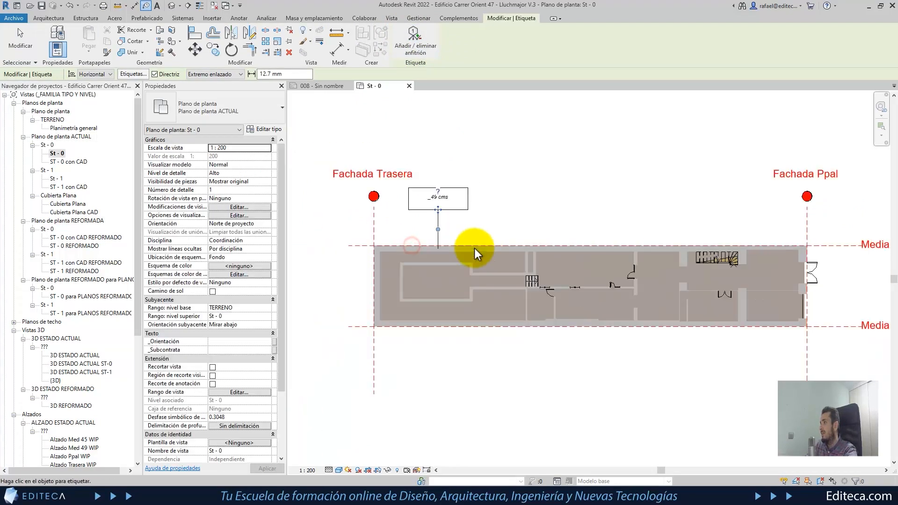
left_click(367, 286)
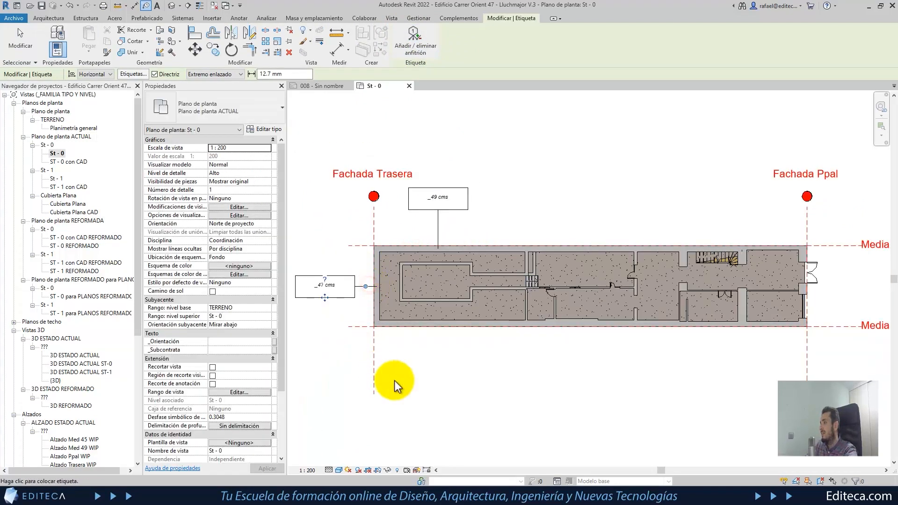
left_click(446, 329)
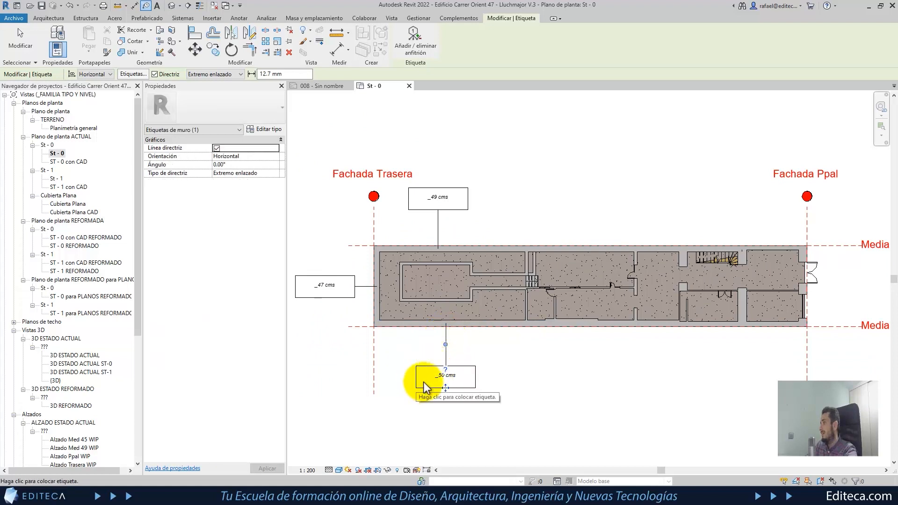
- Tag the 65 cm interior wall and the second 50 cm wall segment along the lower party wall, and finish tagging
left_click(682, 259)
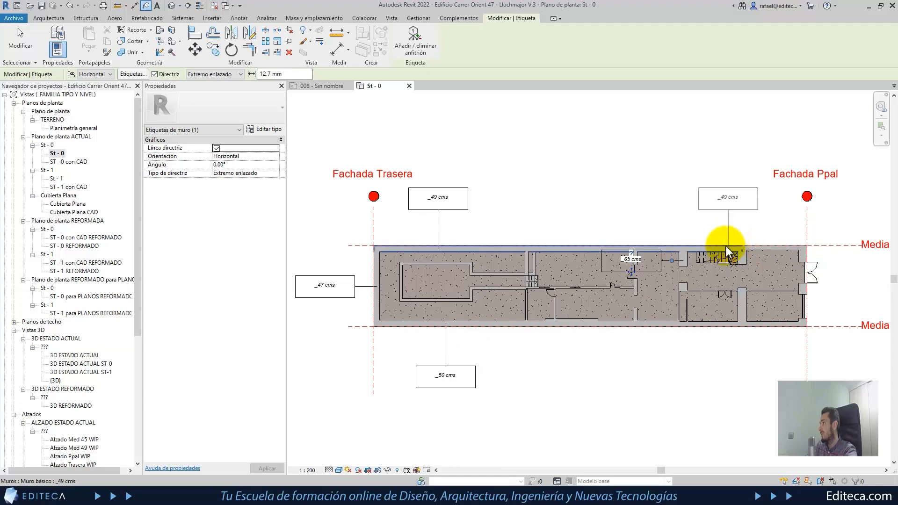
left_click(667, 329)
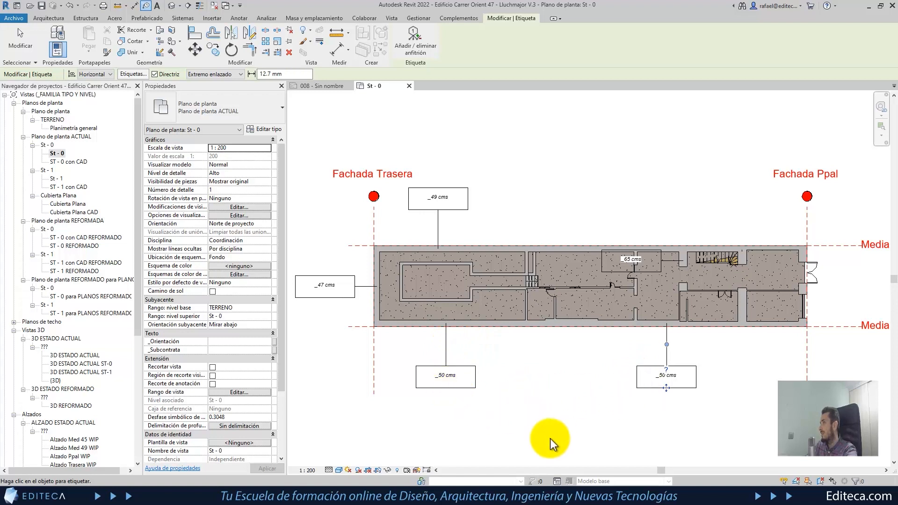
key("Escape")
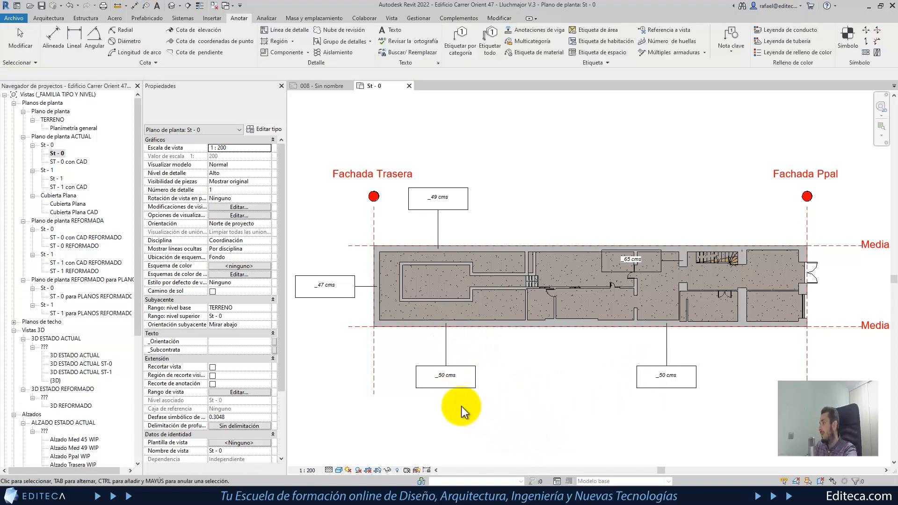
- Add the second lower 50 cm wall as a host of the first 50 cm wall tag and delete the redundant tag
left_click(451, 377)
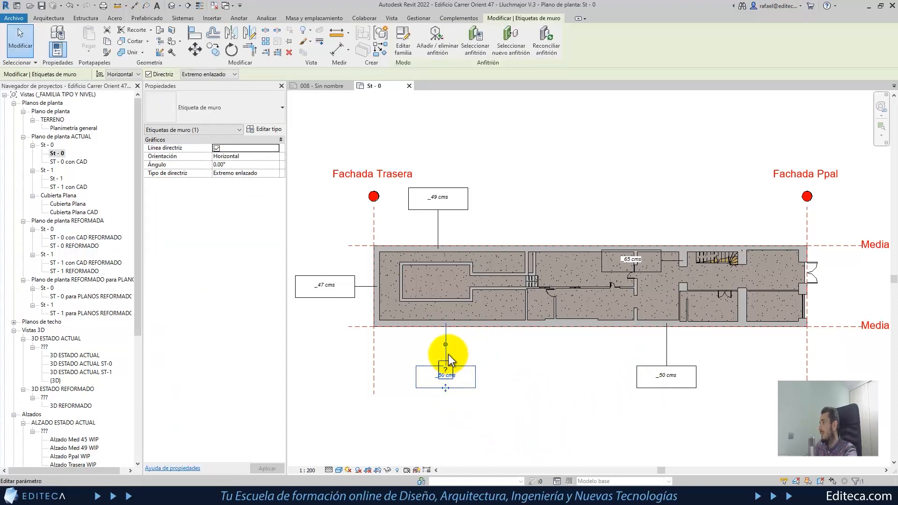
left_click(442, 50)
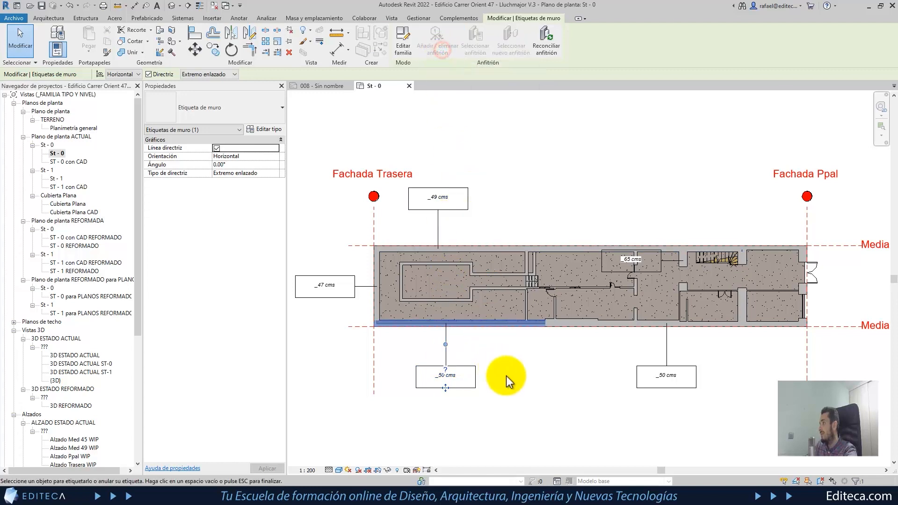
left_click(614, 322)
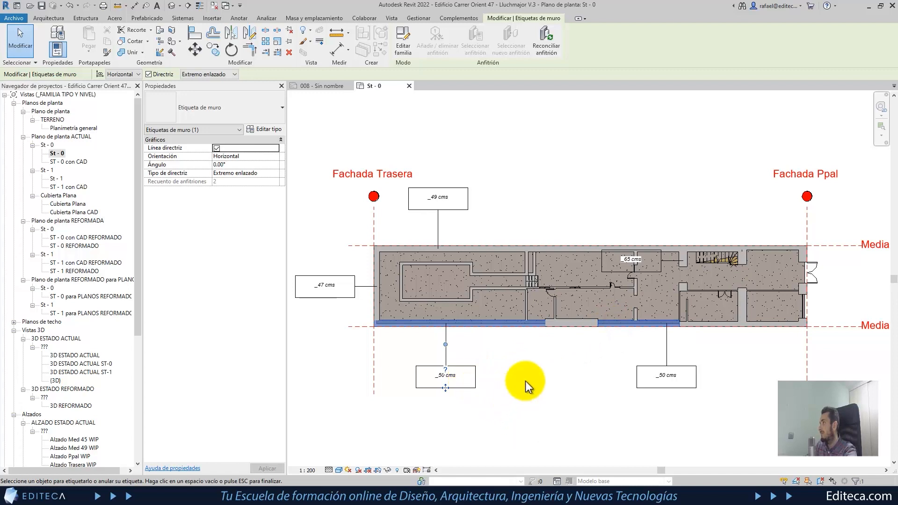
left_click(665, 374)
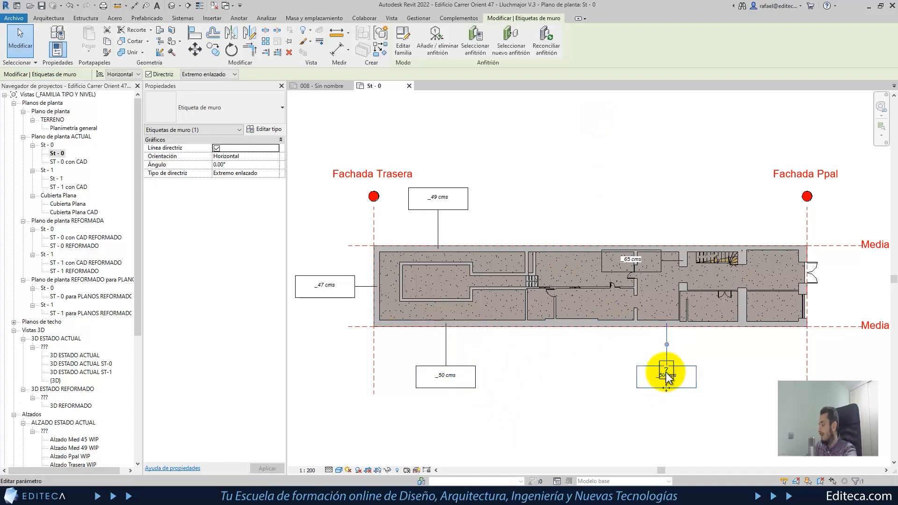
key("Delete")
- Add the recessed lower segment, the rear, upper and remaining perimeter walls and the 70 cm interior wall as hosts of the lower tag
left_click(478, 388)
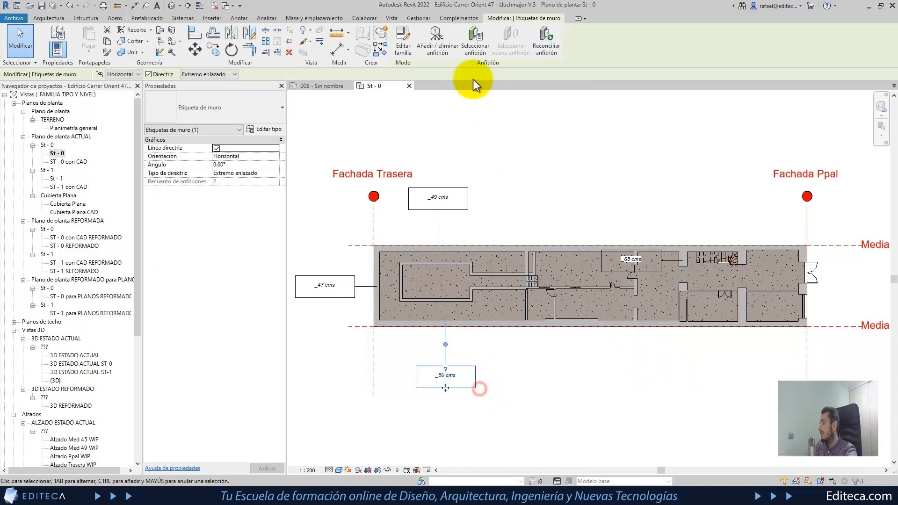
left_click(427, 45)
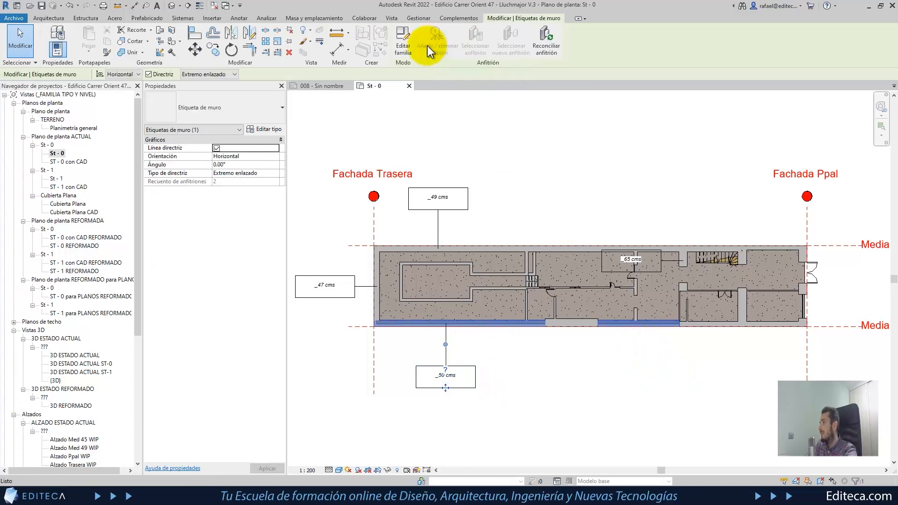
left_click(581, 328)
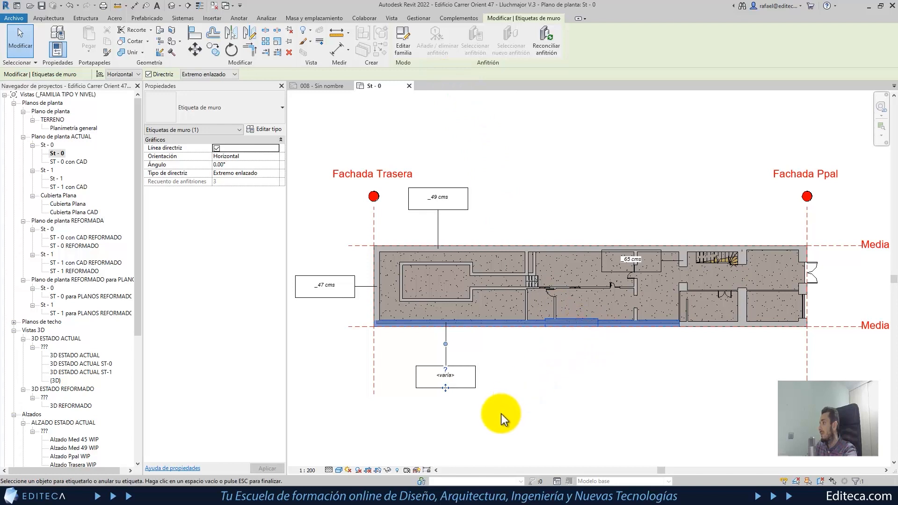
left_click(380, 302)
left_click(427, 246)
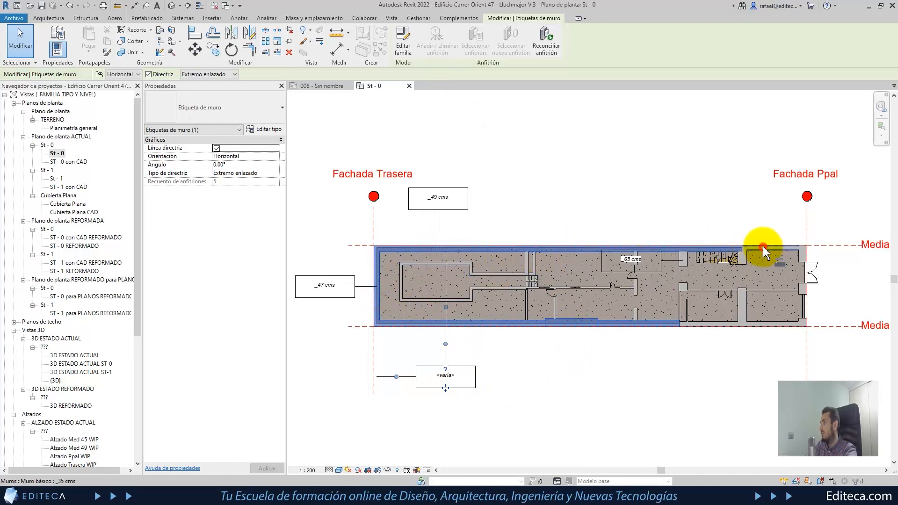
left_click(742, 256)
left_click(742, 304)
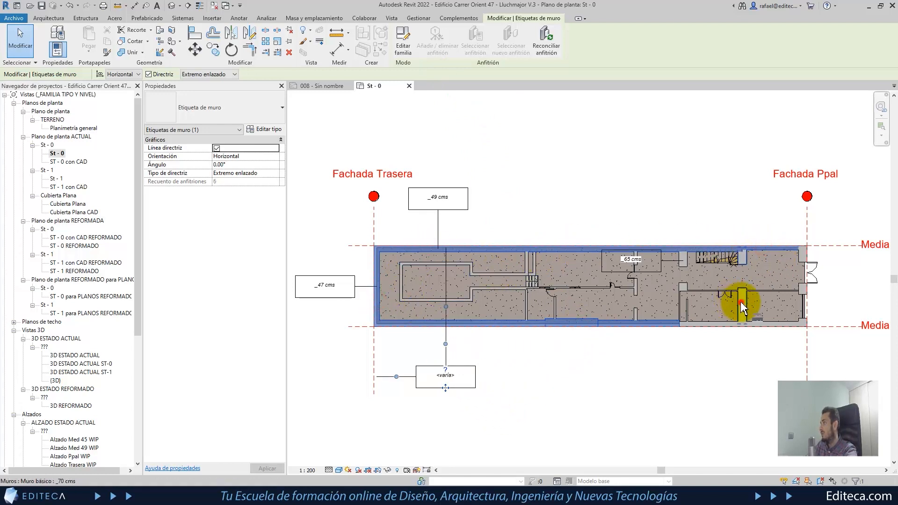
left_click(700, 325)
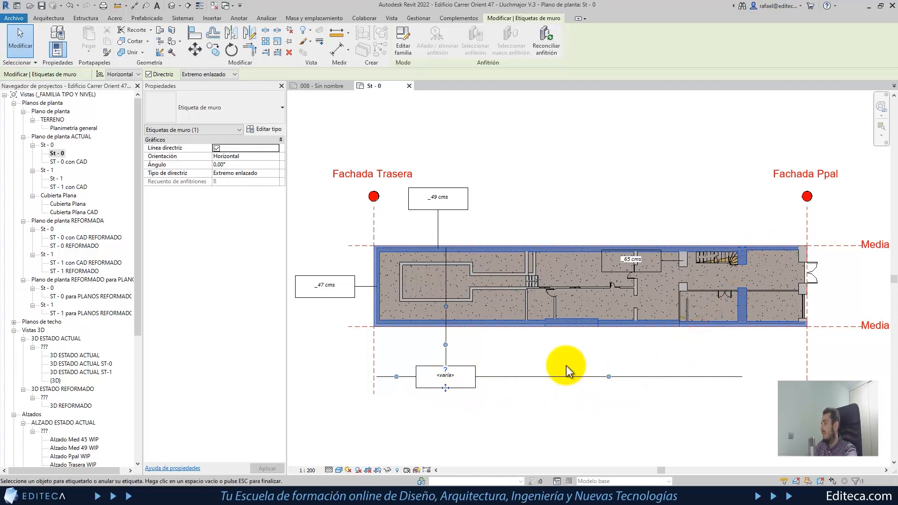
key("Escape")
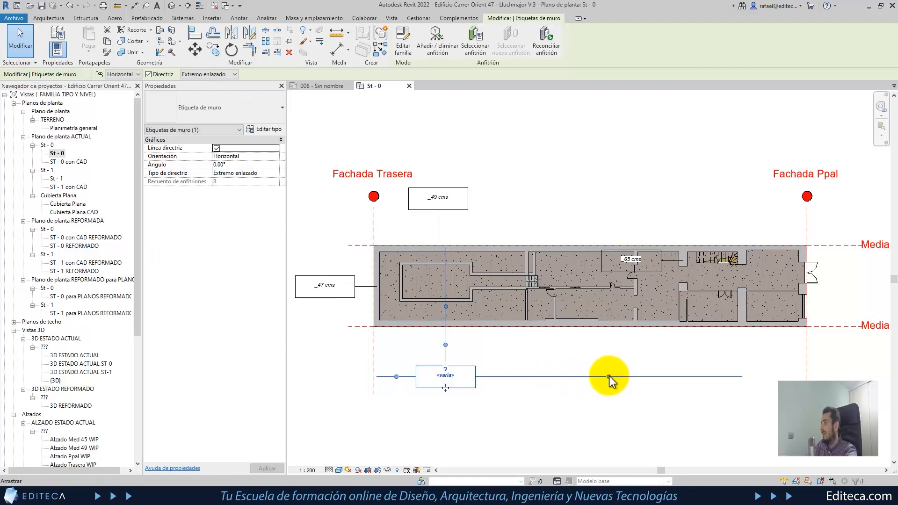
- Move the elbow of the multi-host tag's long leader toward Fachada Ppal upward, closer to the building
left_click_drag(609, 375, 608, 351)
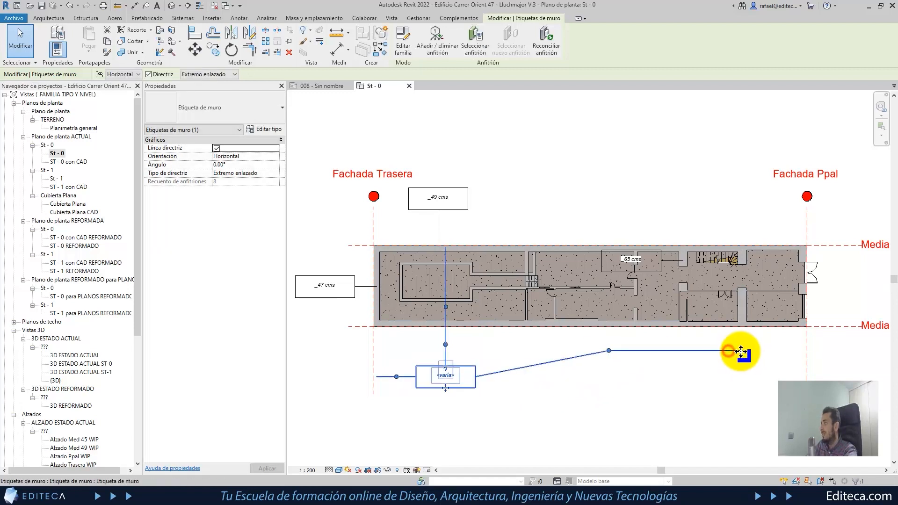
left_click(727, 343)
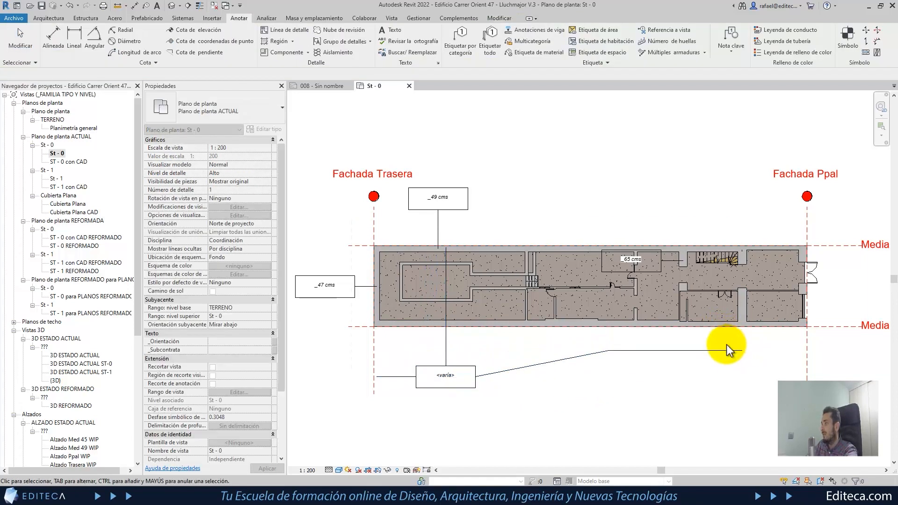
- Undo the leader adjustment, the added tag hosts and the deletion of the second 50 cm wall tag
scroll(494, 261, "up", 2)
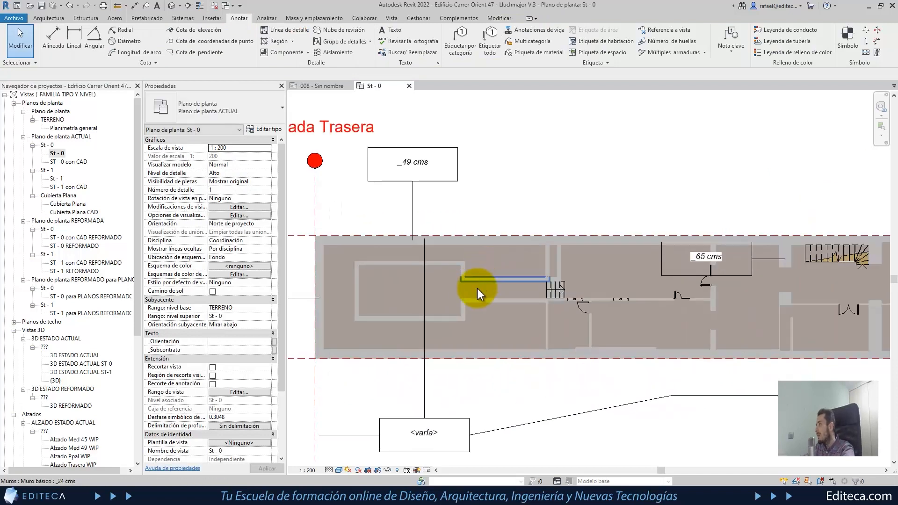
left_click(478, 304)
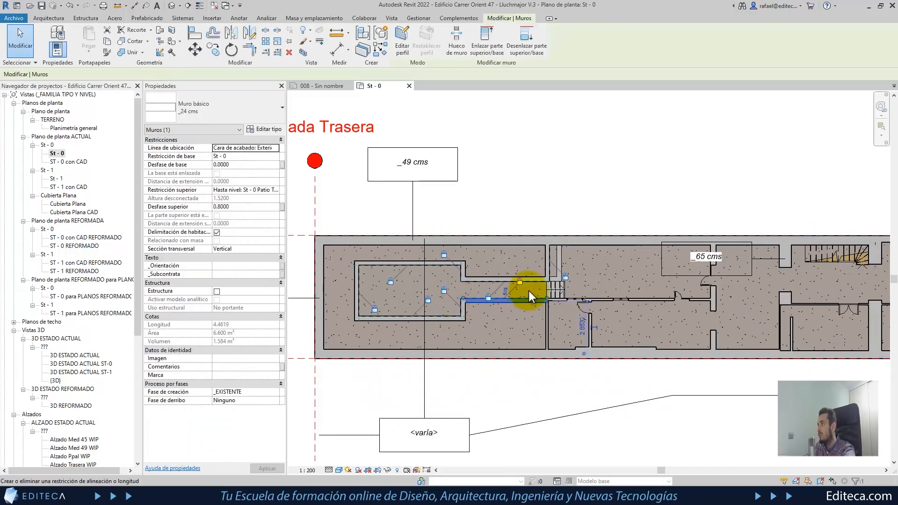
key("Escape")
scroll(455, 362, "down", 3)
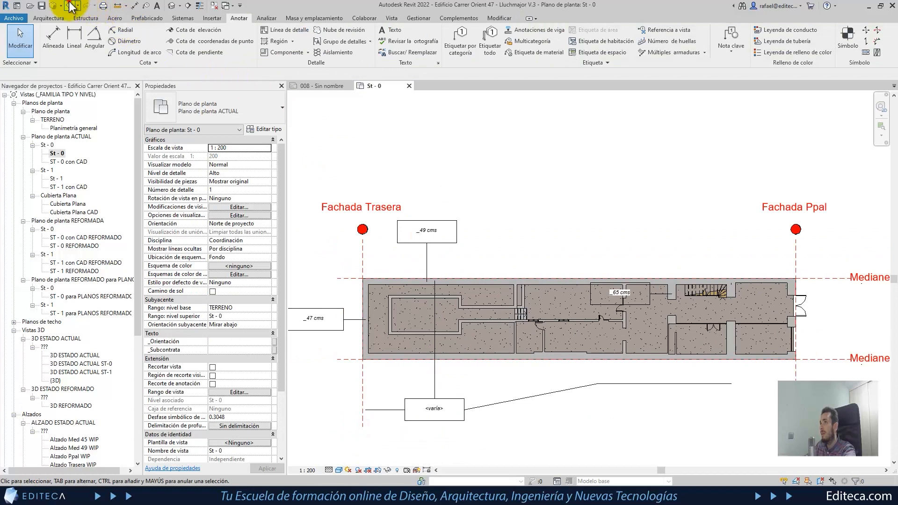
left_click(70, 7)
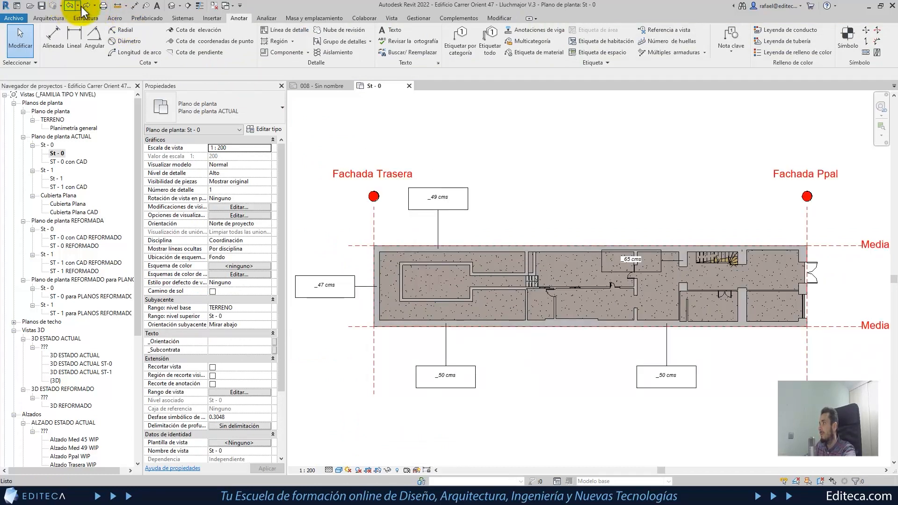
- Tag by category the upper 24 cm wall of the narrow passage beside the stairs, using a leader
left_click(460, 38)
scroll(468, 276, "up", 2)
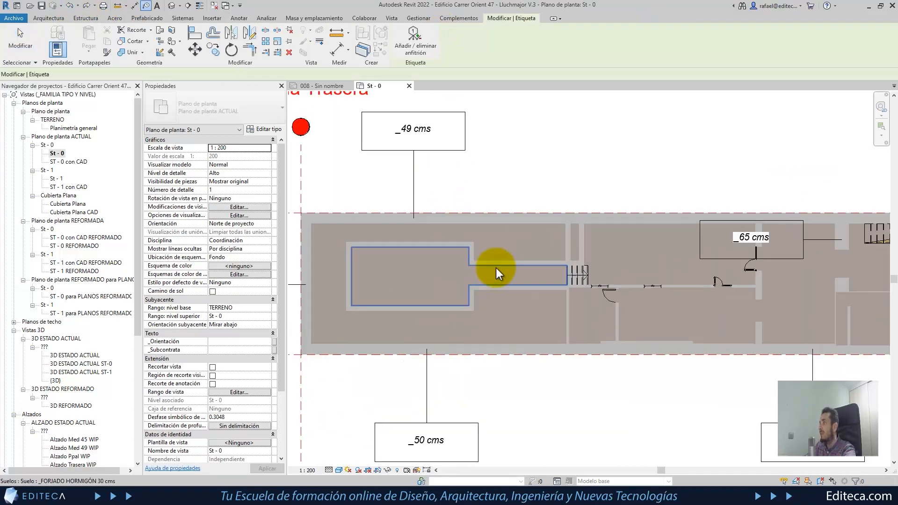
left_click(511, 260)
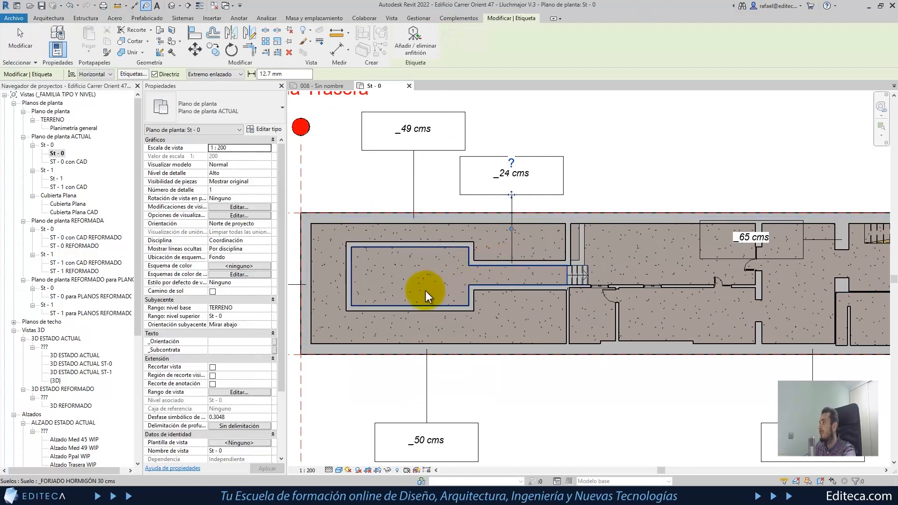
left_click(527, 349)
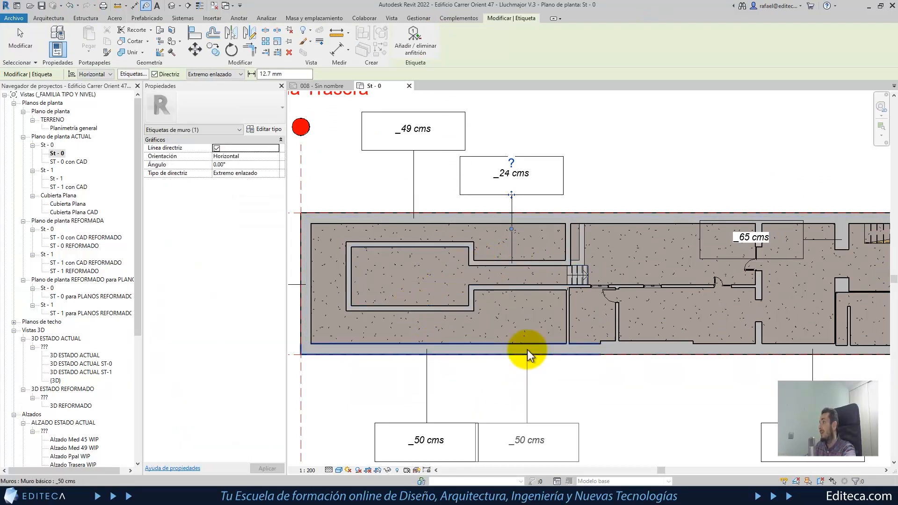
key("Escape")
key("Escape")
- Add the upper wall of the inner rectangular enclosure as a host of the 24 cm tag and move its leader elbow above that wall
left_click(511, 192)
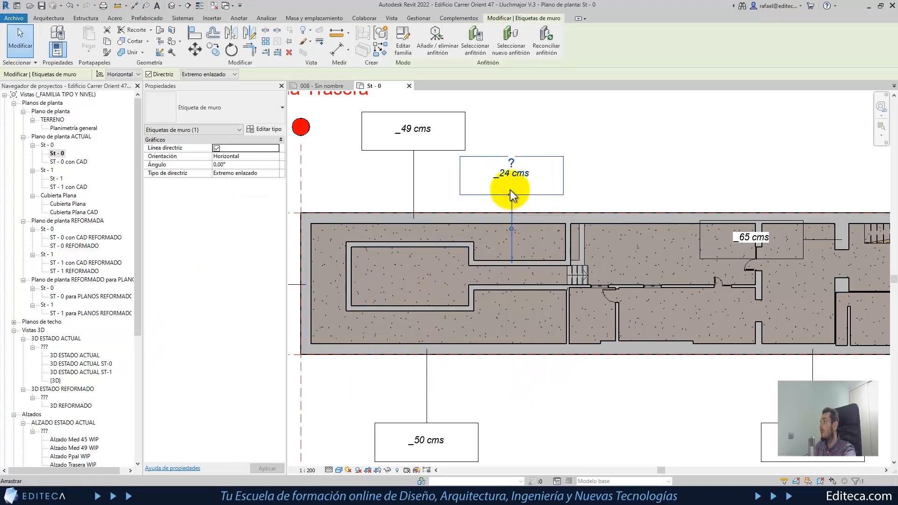
left_click(442, 50)
left_click(431, 243)
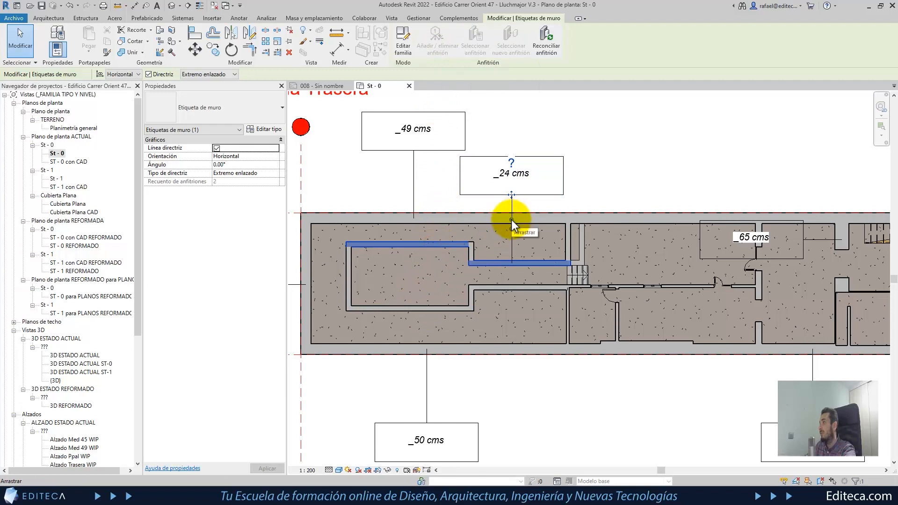
left_click_drag(511, 219, 430, 219)
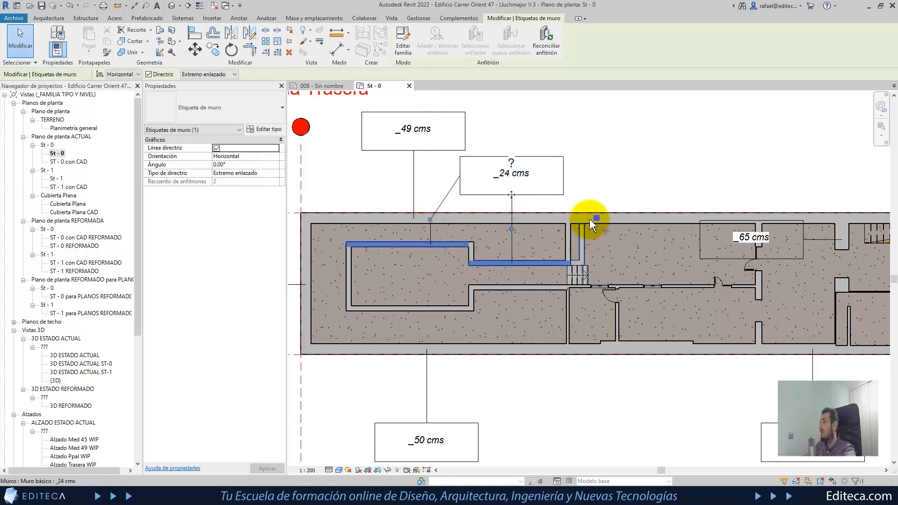
- Add the enclosure's lower wall and rear end wall as hosts of the 24 cm tag, moving their leader elbows inside the enclosure
left_click(457, 309)
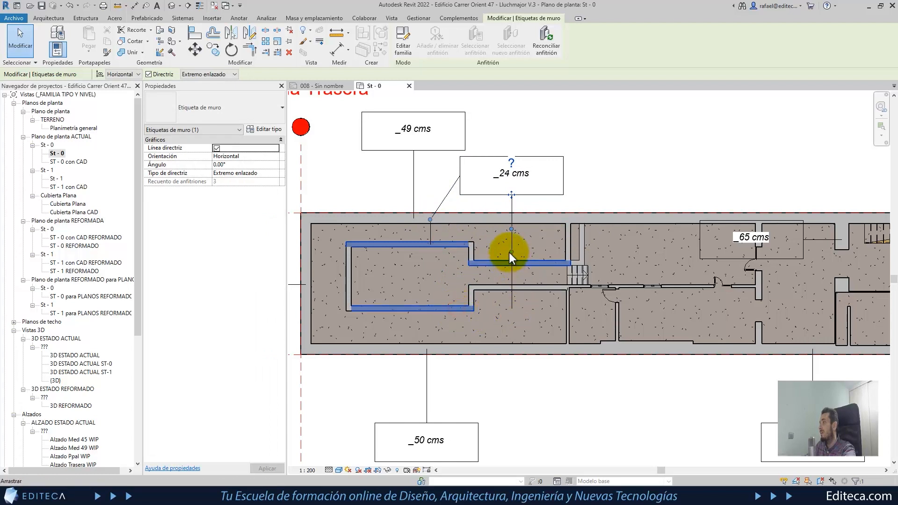
left_click_drag(511, 252, 456, 276)
left_click(350, 283)
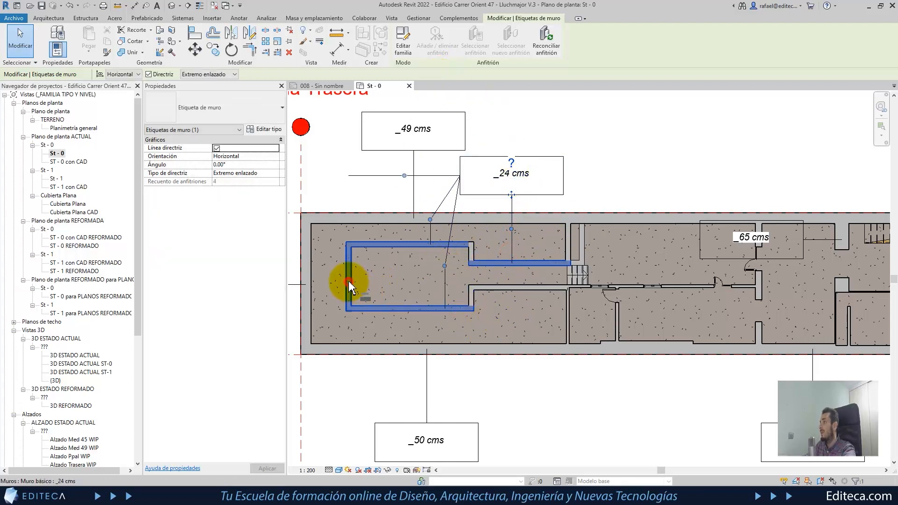
left_click(400, 179)
mouse_move(377, 257)
left_mouse_down()
mouse_move(373, 275)
mouse_move(381, 275)
left_mouse_up()
scroll(361, 324, "down", 1)
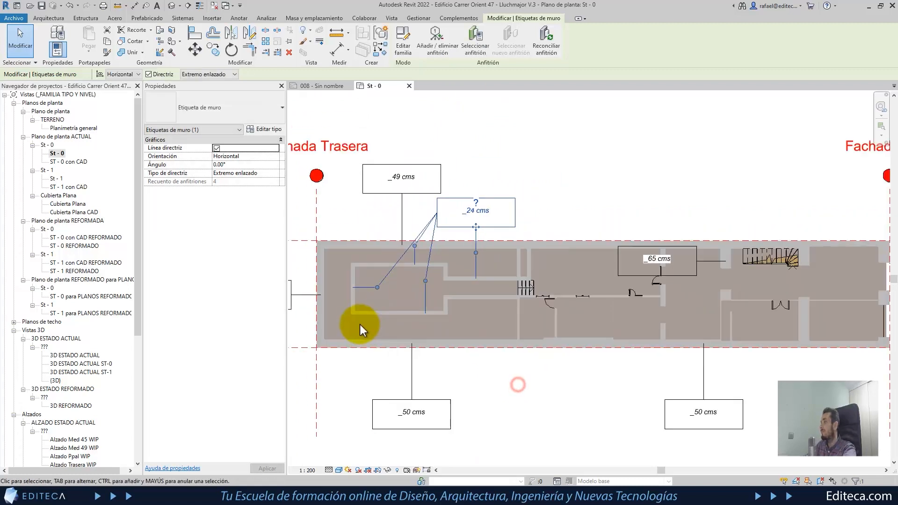
scroll(533, 229, "up", 1)
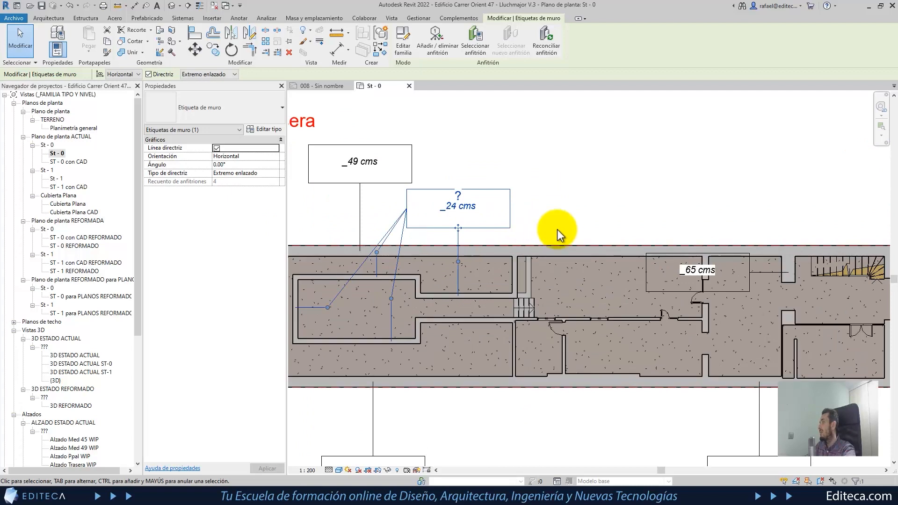
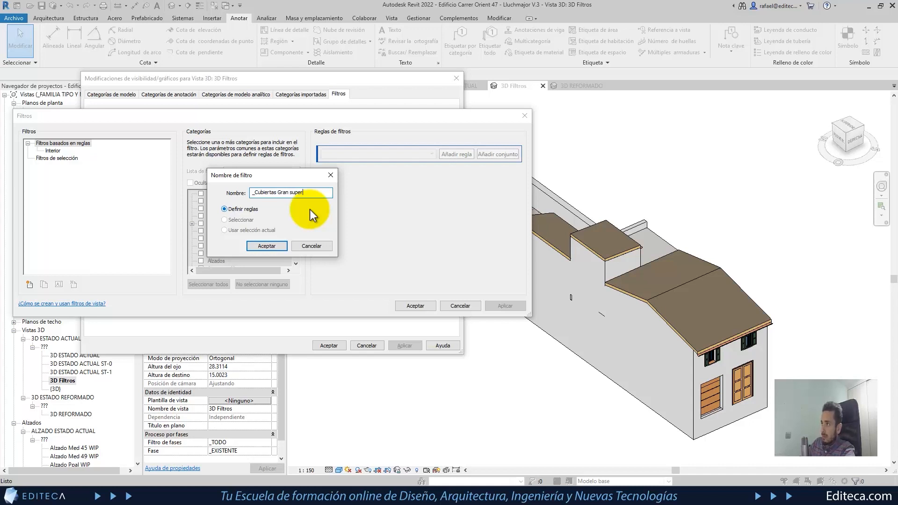
- Name the new rule-based filter _Cubiertas Gran superficie and apply it to the Cubiertas category
type("e")
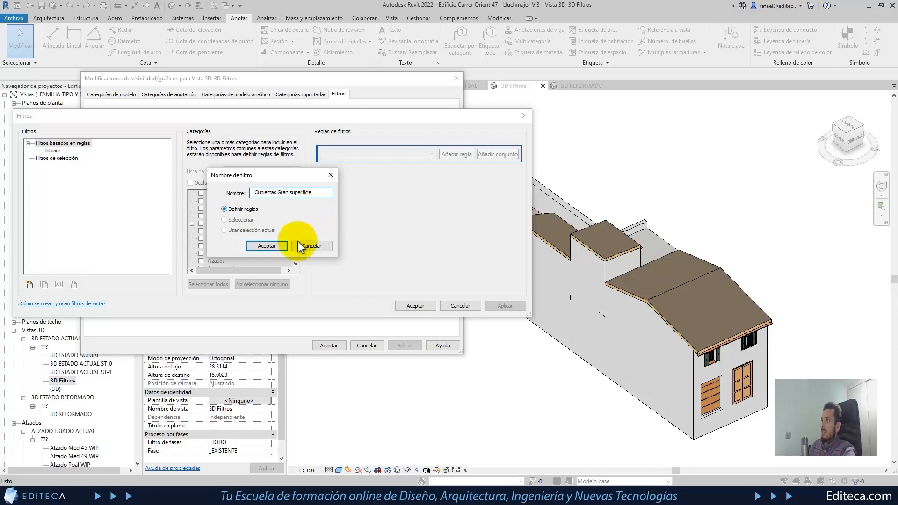
left_click(262, 245)
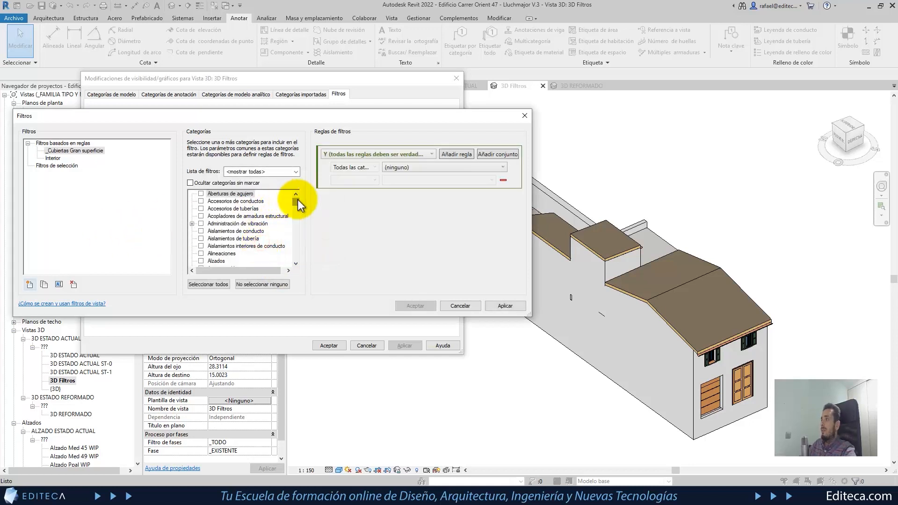
mouse_move(296, 201)
left_mouse_down()
mouse_move(297, 223)
mouse_move(296, 214)
left_mouse_up()
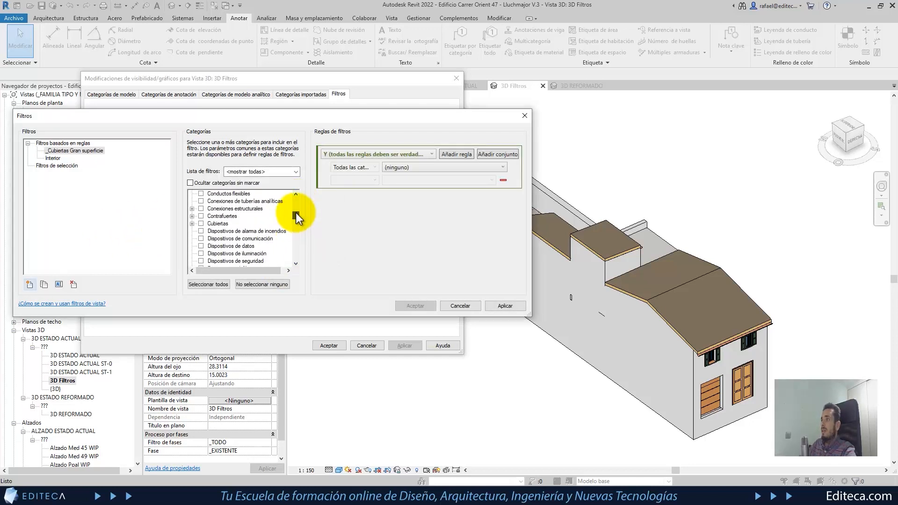
left_click(201, 224)
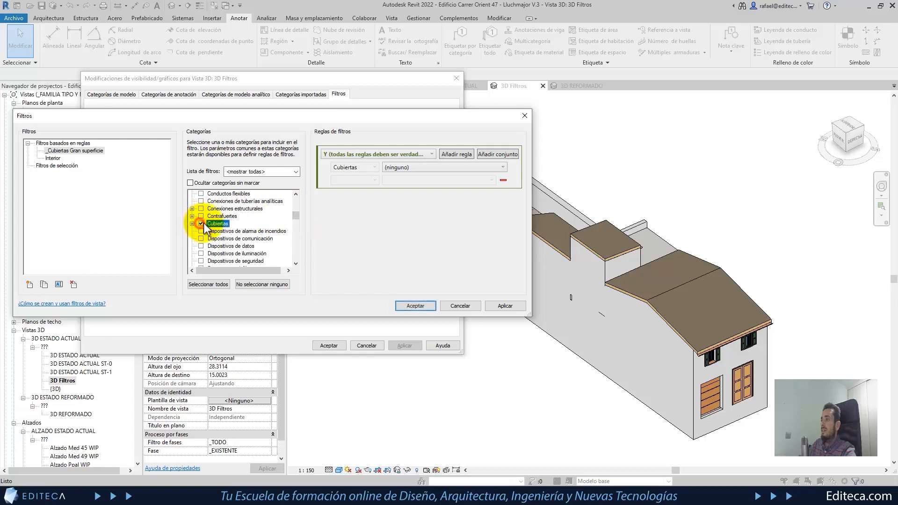
- Define the roof filter's rule as Área es mayor que 60 and accept the filter definition
left_click(501, 167)
scroll(403, 290, "down", 5)
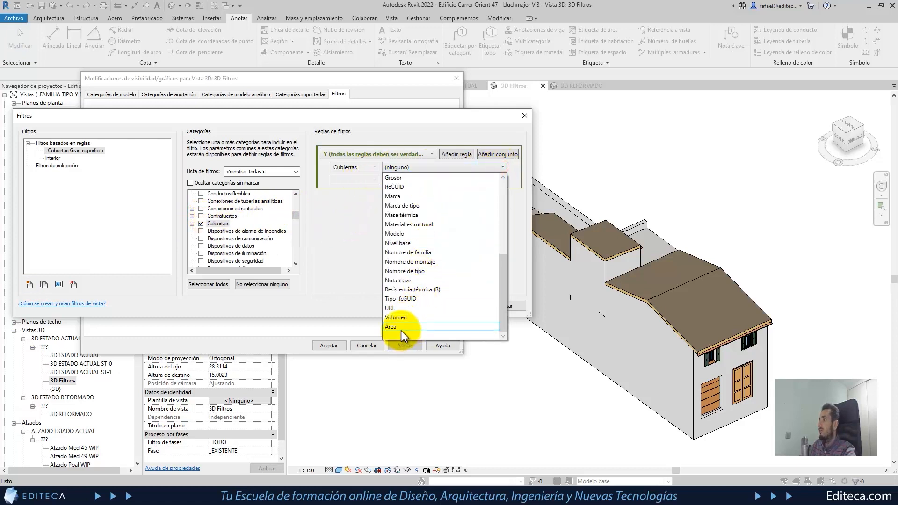
left_click(401, 329)
left_click(376, 180)
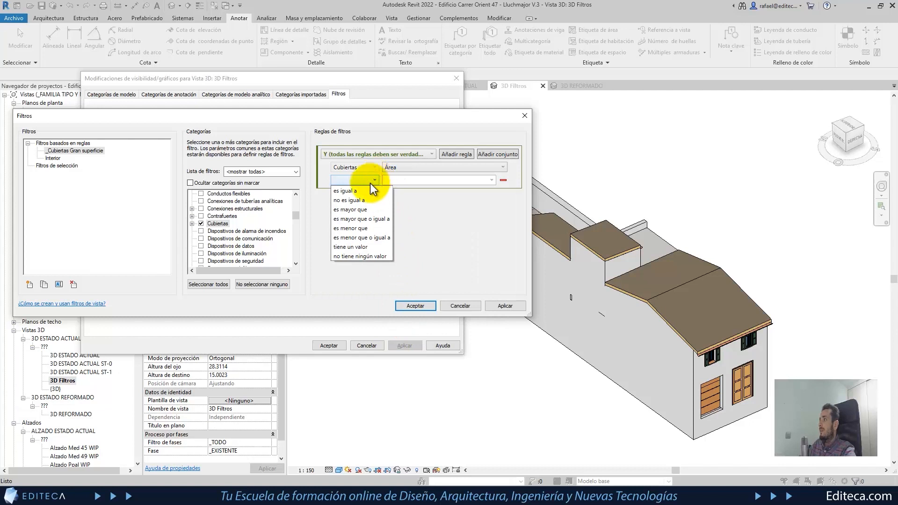
left_click(356, 209)
left_click(491, 180)
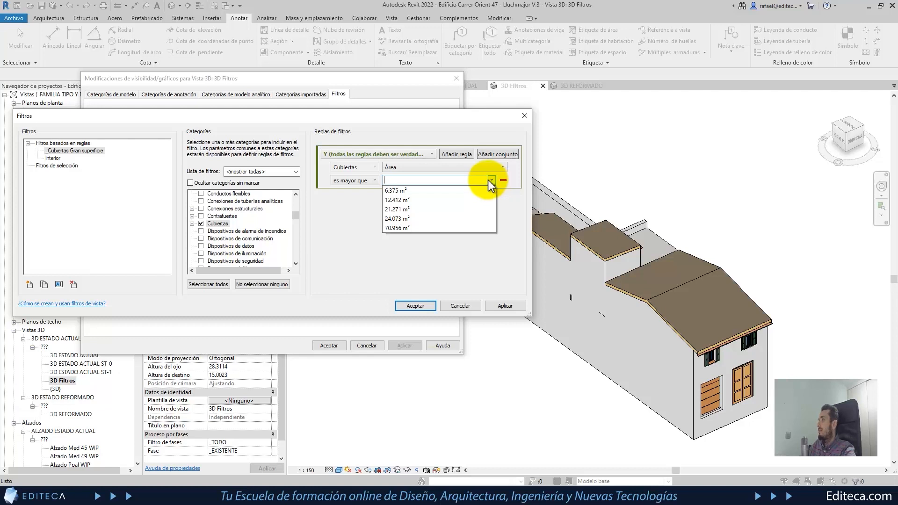
left_click(470, 180)
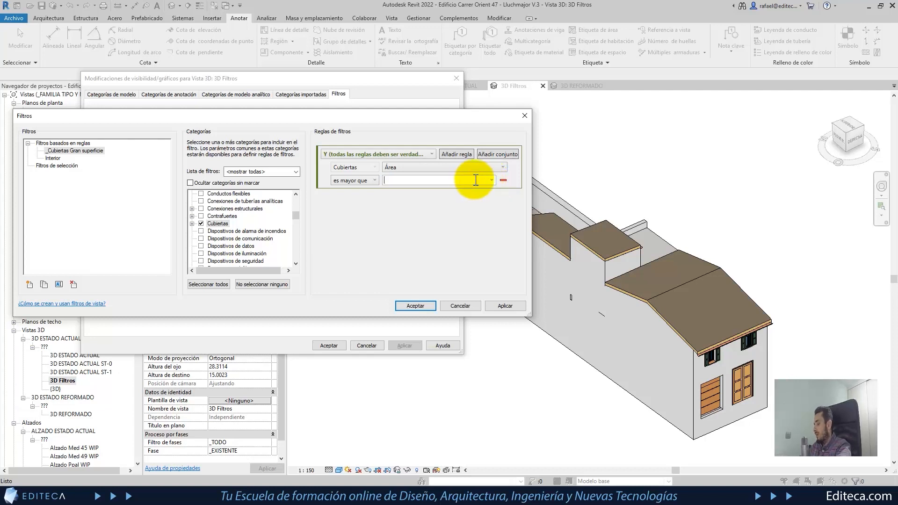
type("60")
left_click(419, 306)
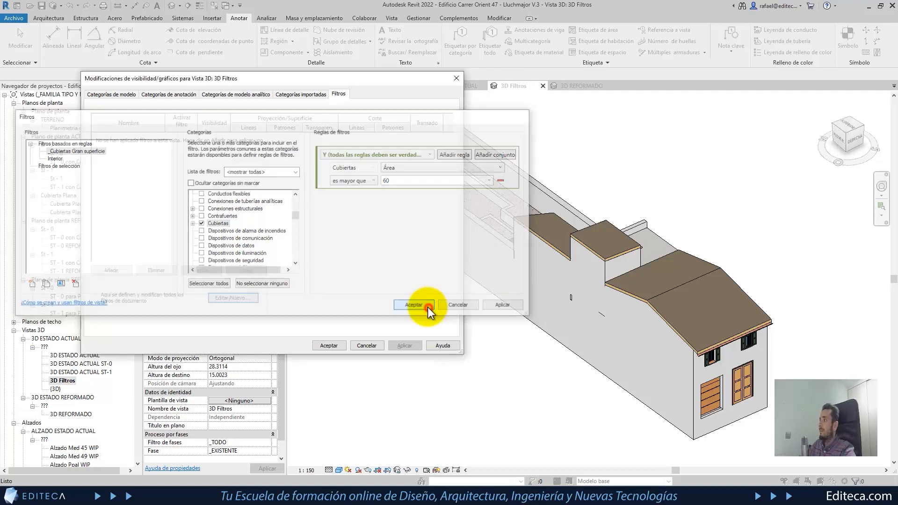
- Add the _Cubiertas Gran superficie filter to the 3D Filtros view's visibility overrides
left_click(111, 270)
left_click(243, 174)
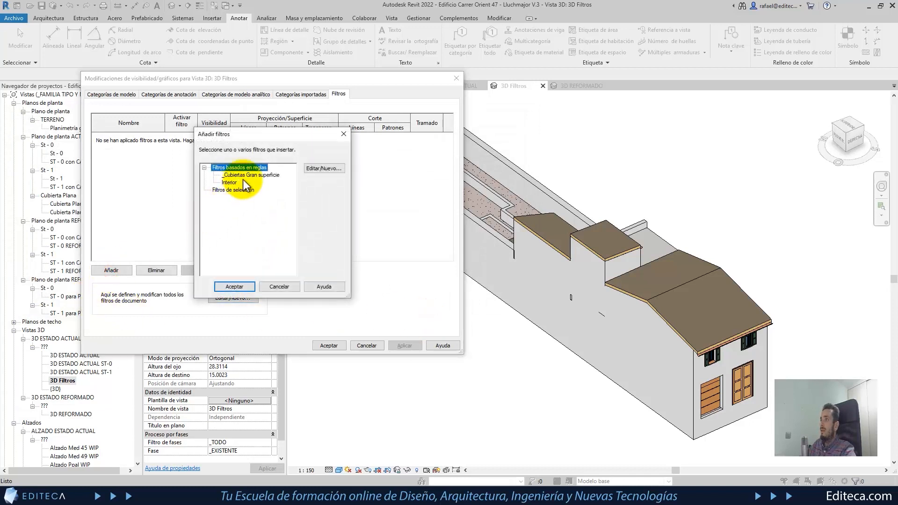
left_click(235, 286)
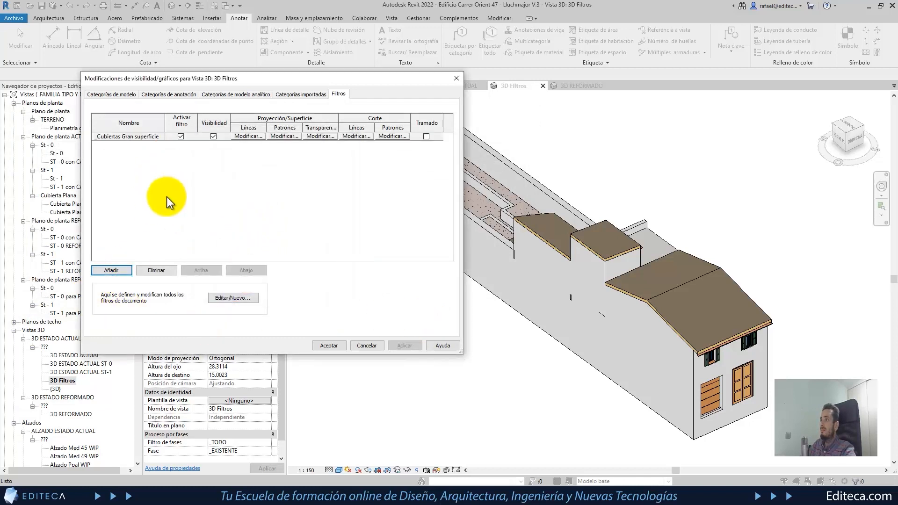
- Create a rule-based filter named _Muros gran superficie and apply it to the Muros category
left_click(232, 298)
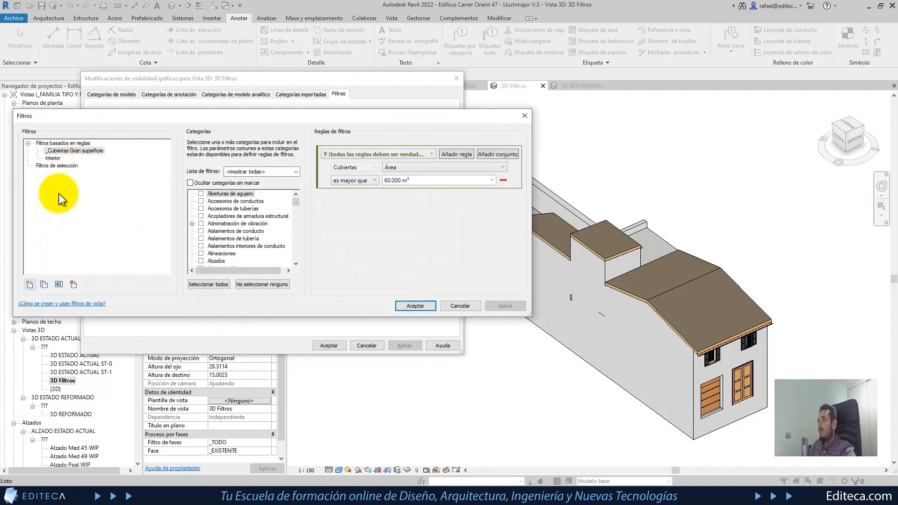
left_click(29, 285)
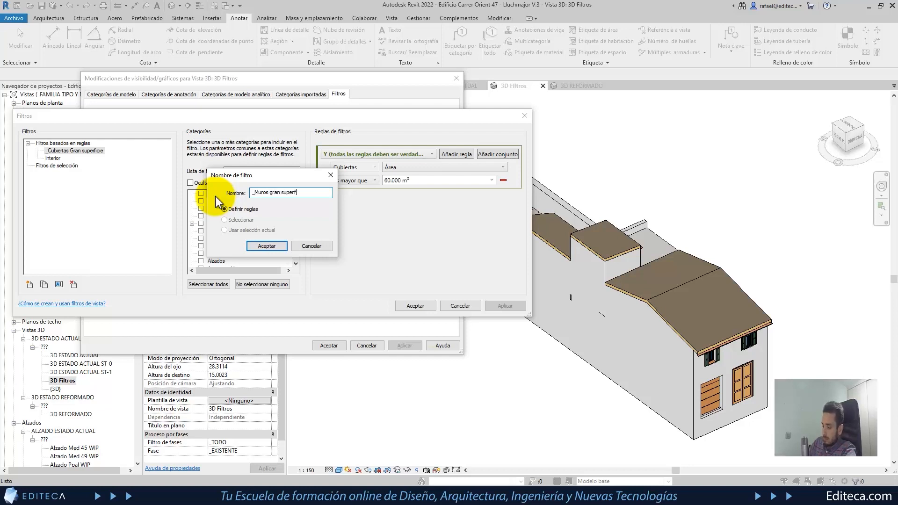
left_click(262, 247)
left_click_drag(296, 201, 297, 238)
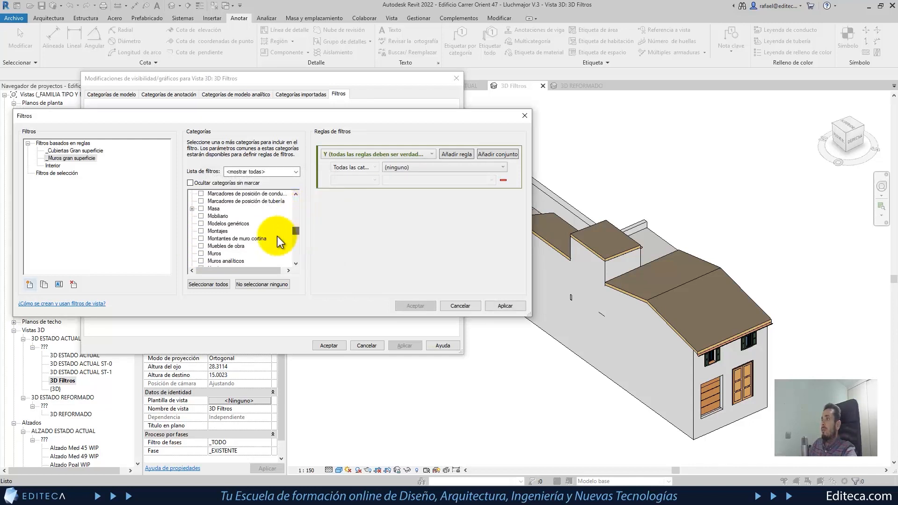
left_click(201, 253)
- Define the wall filter's rule as Área es mayor que 55 and accept the filter definition
left_click(502, 168)
scroll(405, 262, "down", 4)
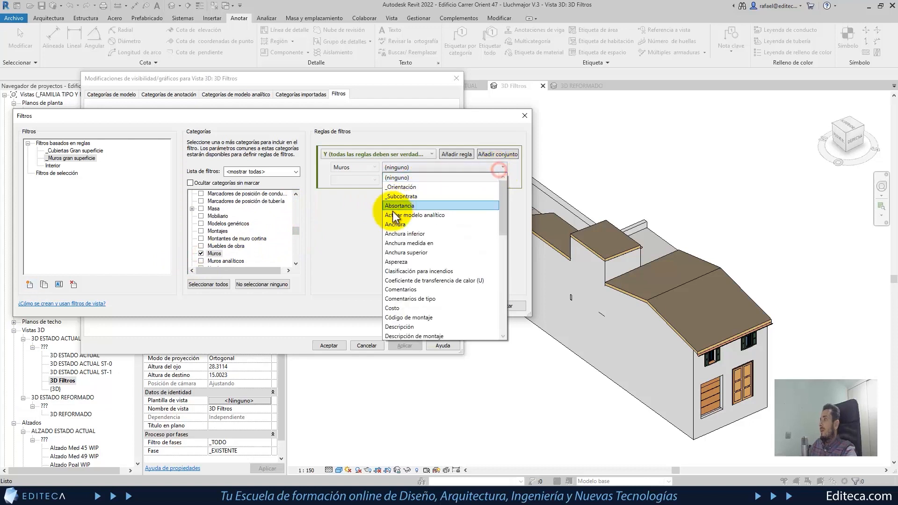
scroll(402, 299, "down", 10)
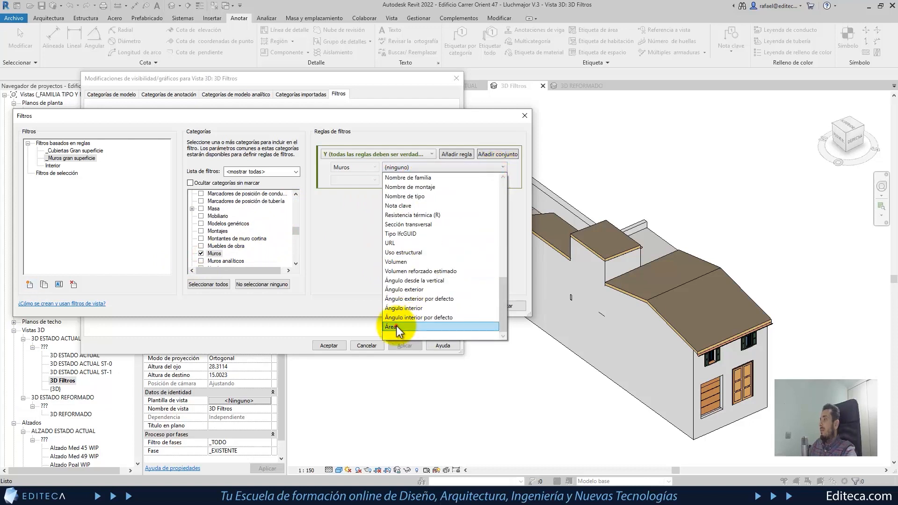
left_click(398, 326)
left_click(374, 180)
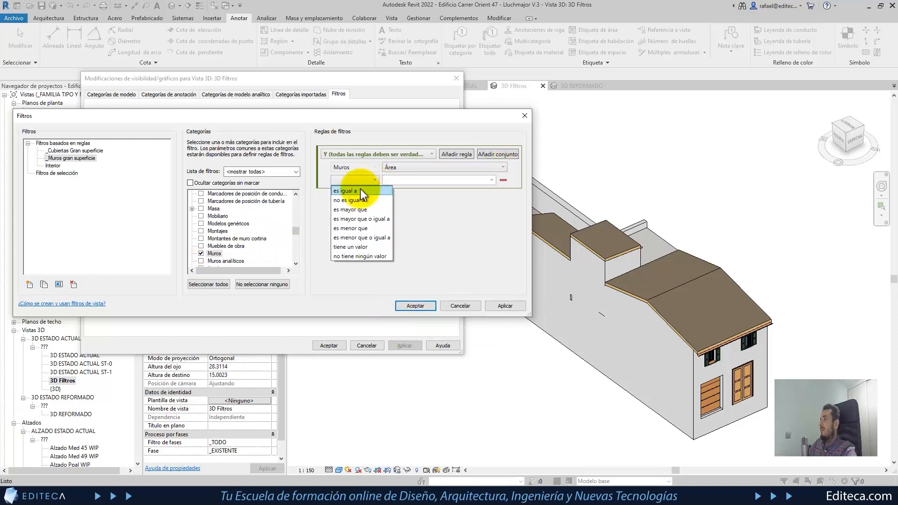
left_click(355, 209)
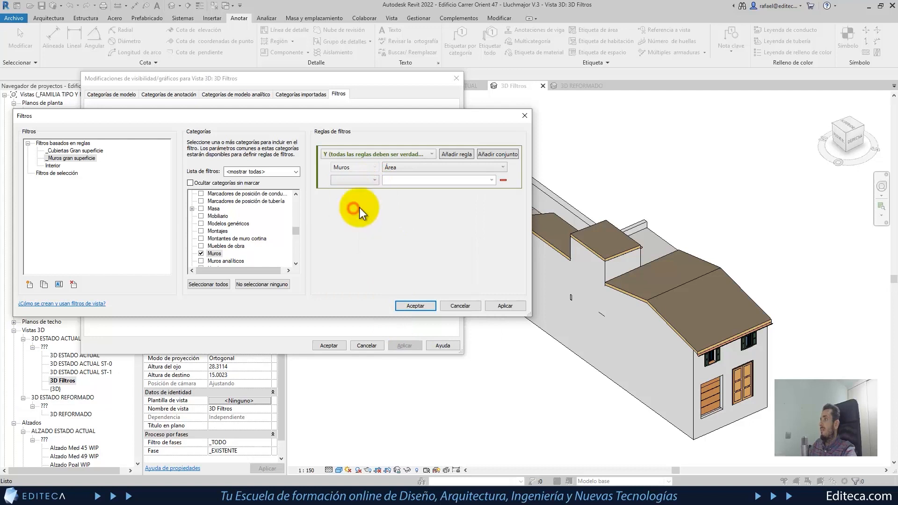
left_click(491, 179)
scroll(453, 237, "down", 8)
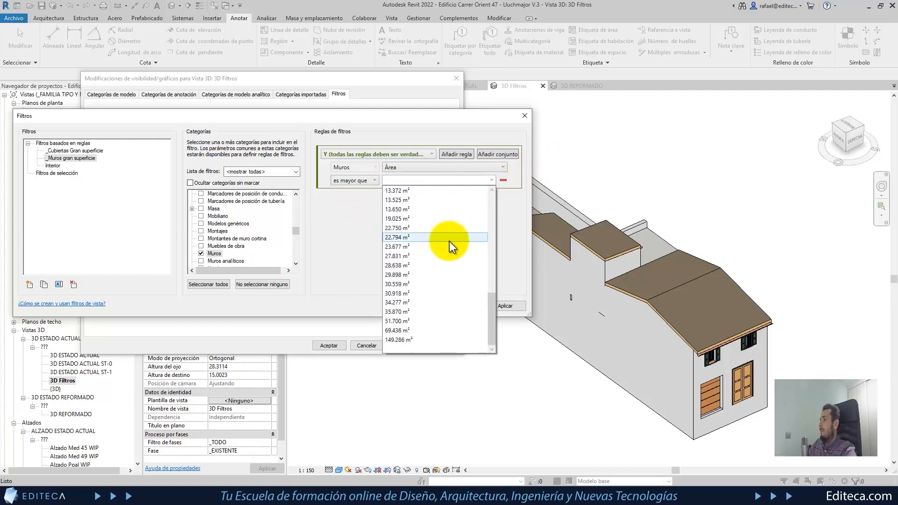
left_click(406, 322)
left_click_drag(411, 182, 372, 184)
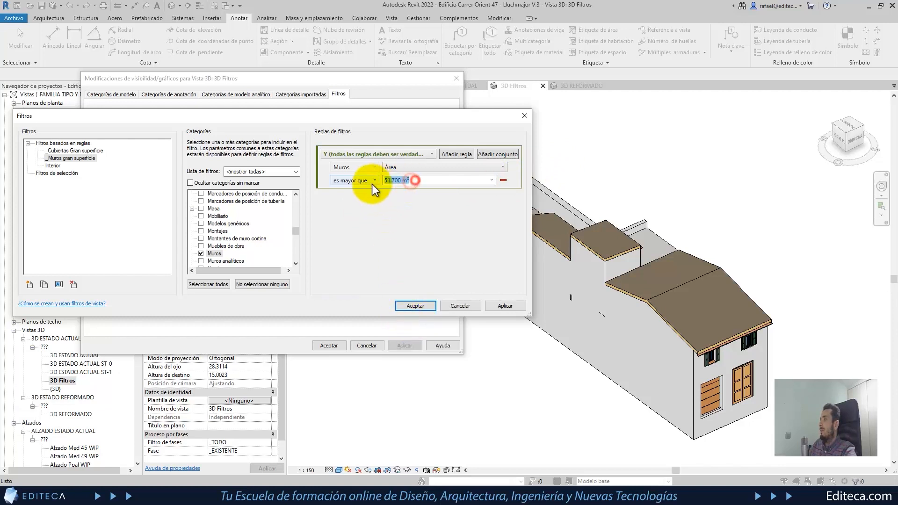
type("55")
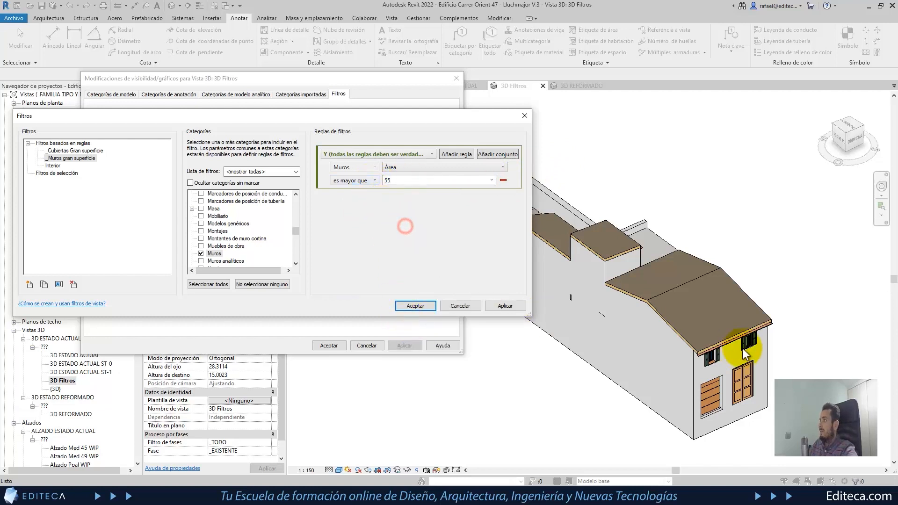
left_click(415, 305)
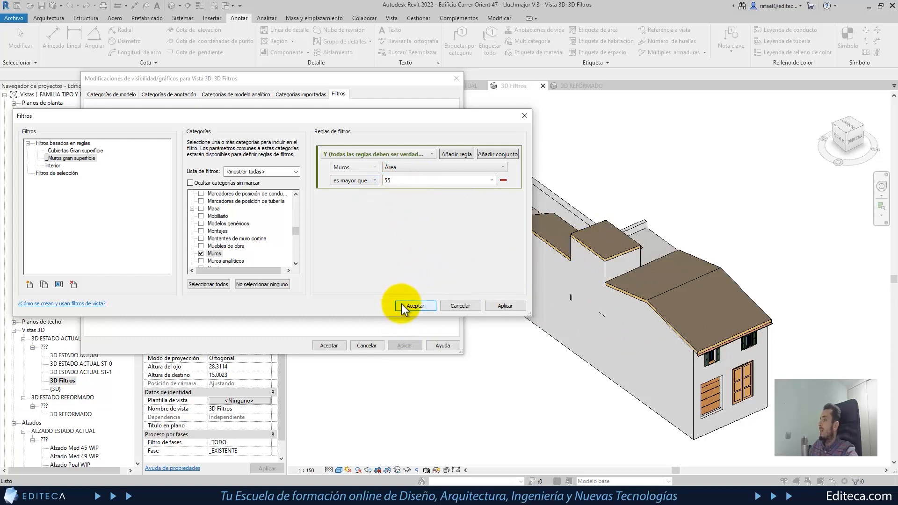
- Add the _Muros gran superficie filter to the 3D Filtros view's visibility overrides
left_click(112, 270)
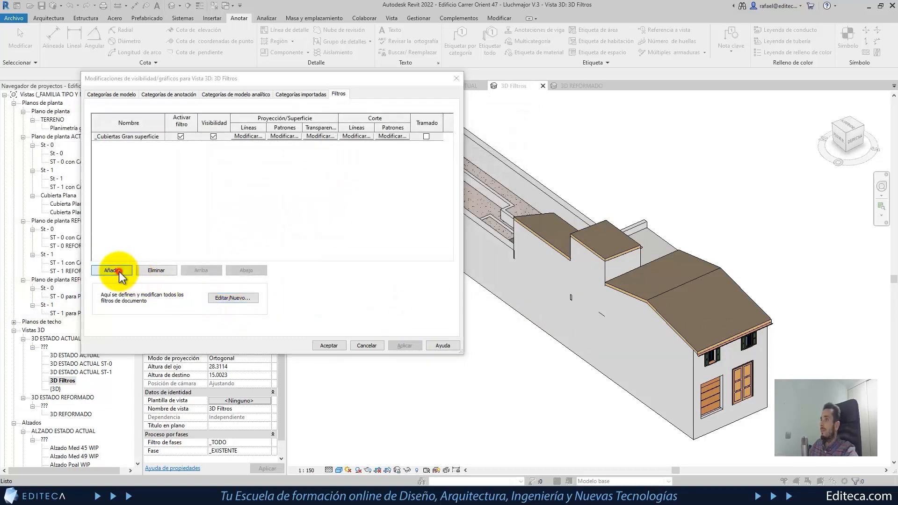
left_click(243, 175)
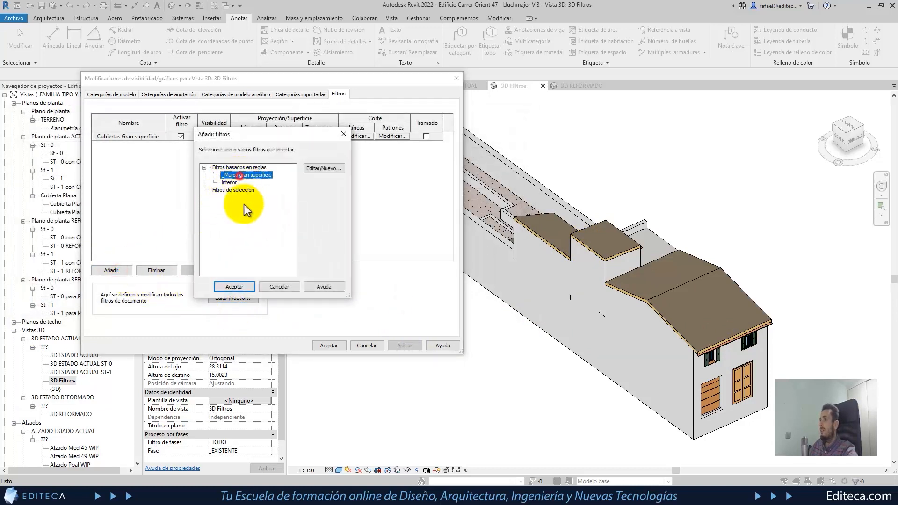
left_click(236, 287)
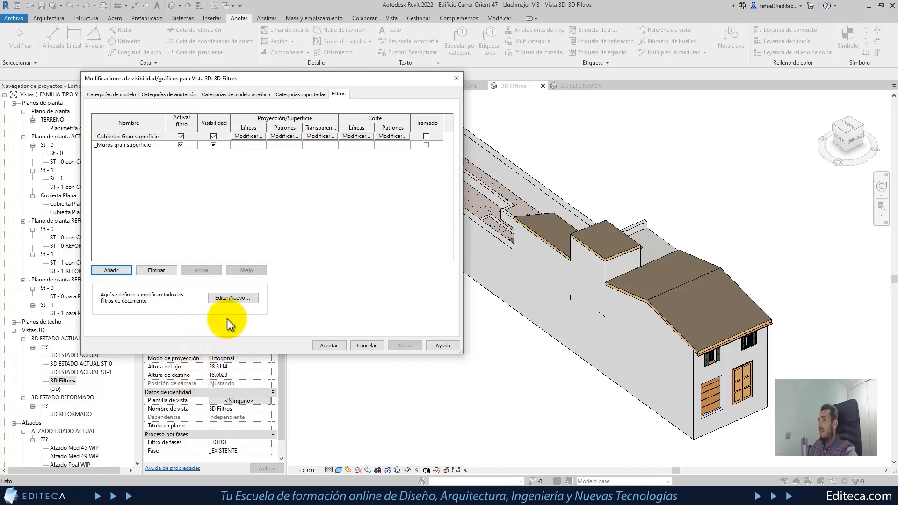
- Create a rule-based filter named _Suelos for the Suelos category, with no parameter rule, and accept the filter definition
left_click(243, 302)
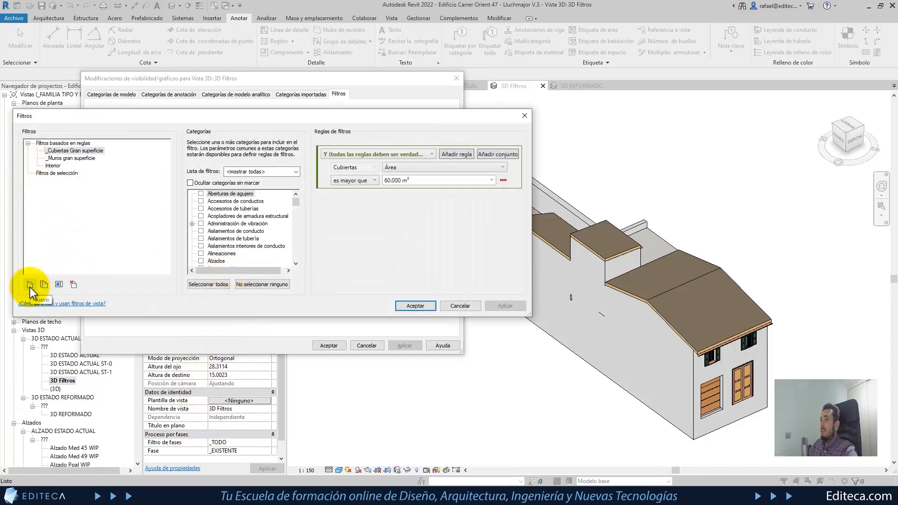
left_click(29, 284)
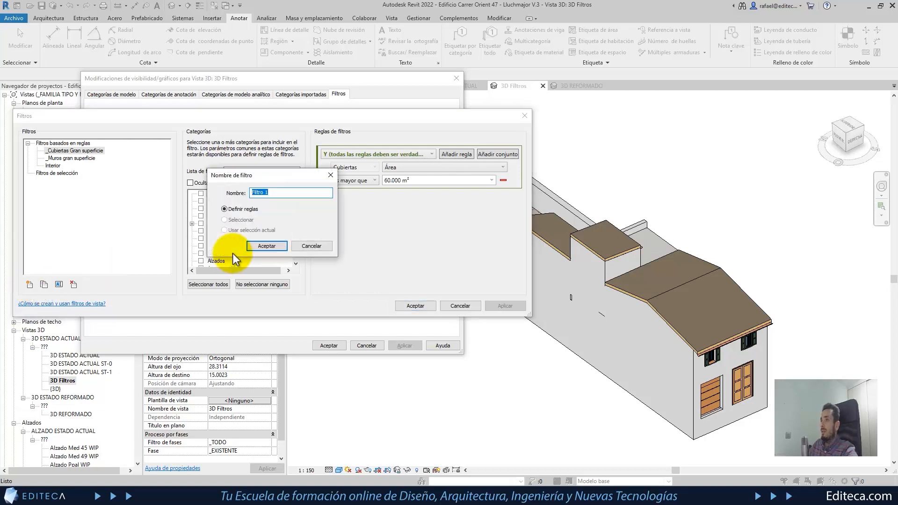
type("_Su")
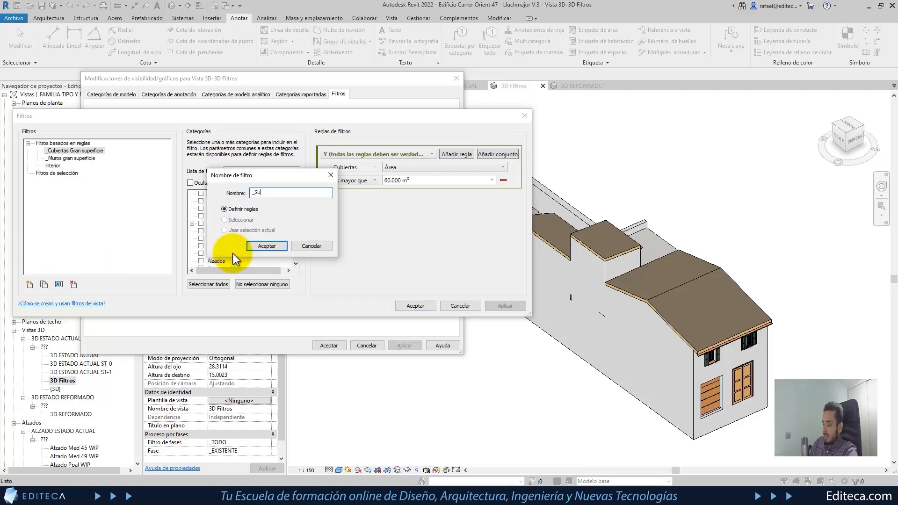
type("elos")
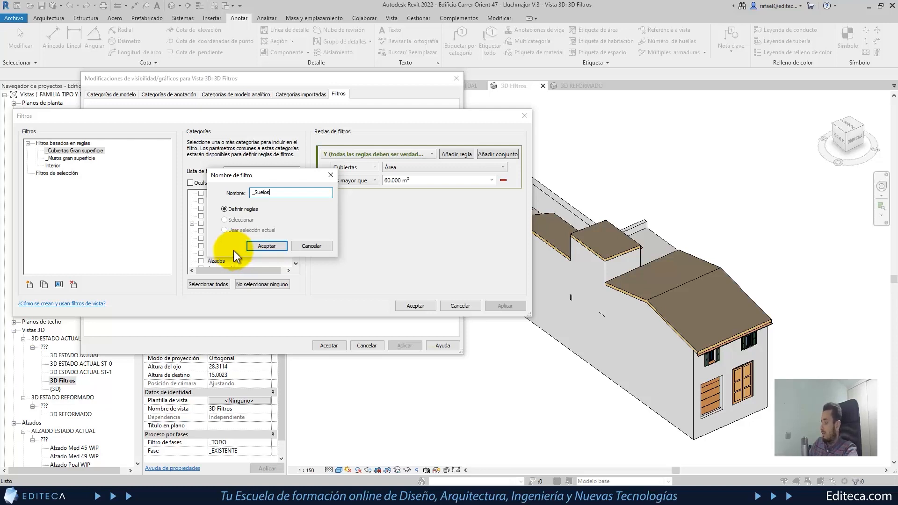
left_click(270, 245)
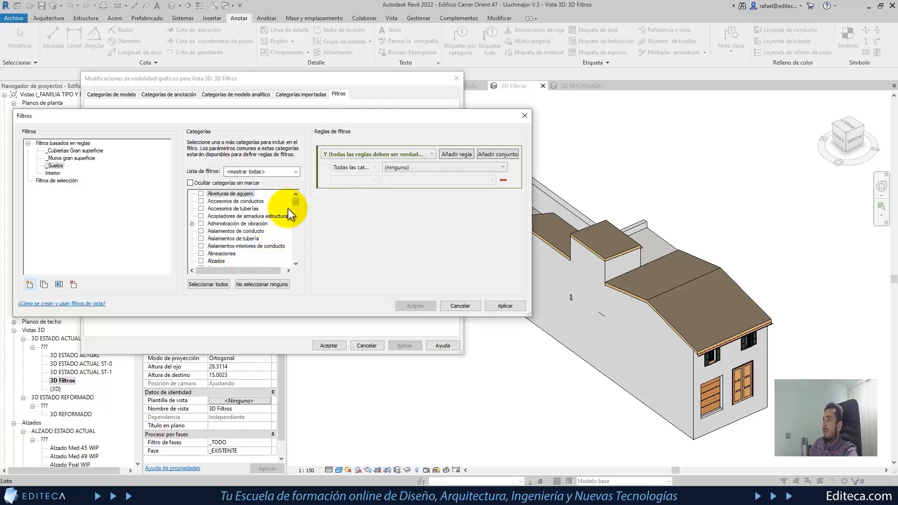
left_click_drag(296, 202, 297, 249)
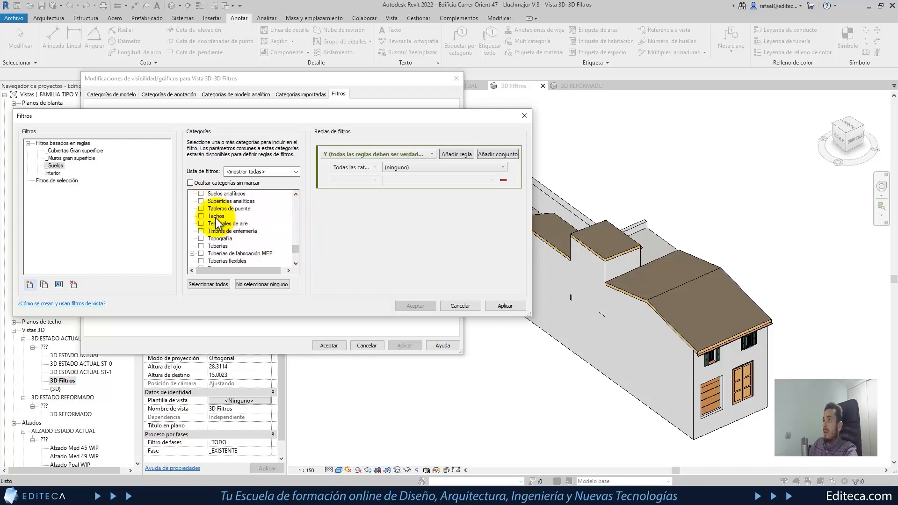
scroll(205, 213, "up", 1)
scroll(202, 194, "up", 1)
left_click(201, 201)
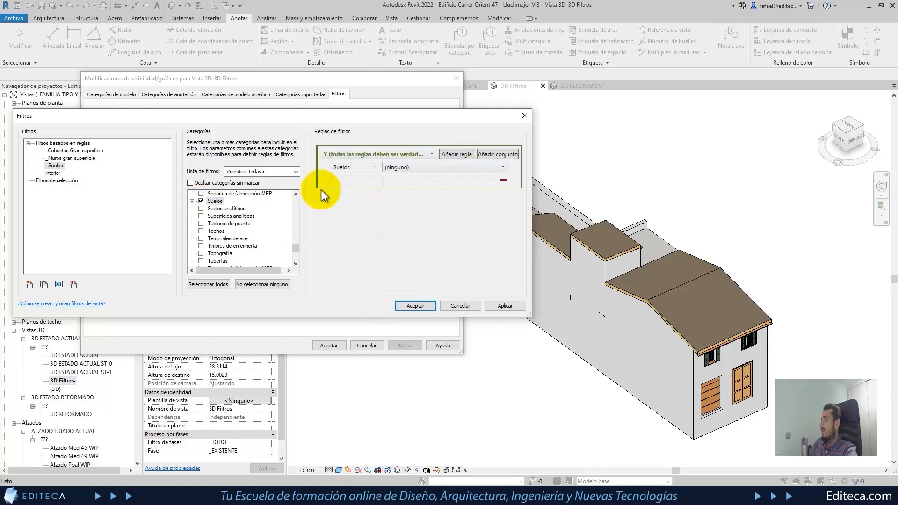
left_click(416, 306)
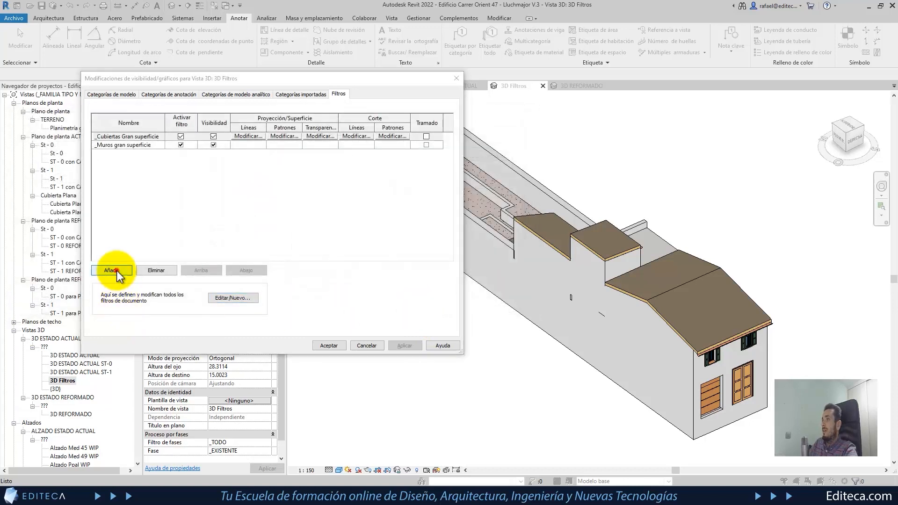
- Add the _Suelos filter to the 3D Filtros view's visibility overrides
left_click(112, 271)
left_click(232, 175)
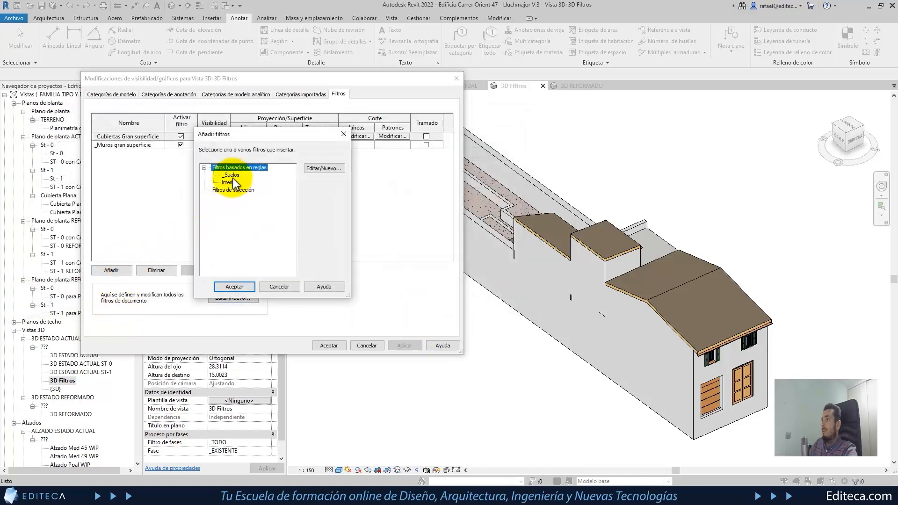
left_click(232, 287)
left_click(154, 179)
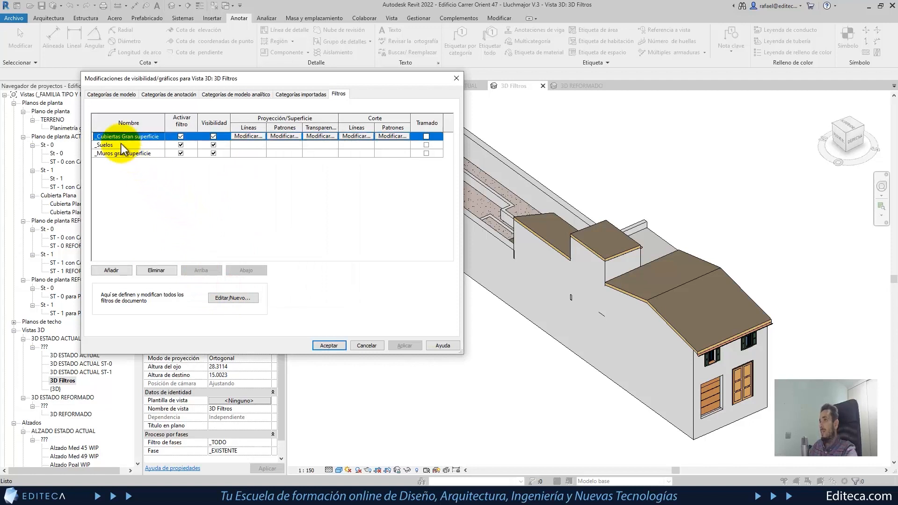
- Select all three view filters together and override their foreground surface pattern with a solid fill
left_click(104, 145)
left_click(114, 154)
left_click(106, 137)
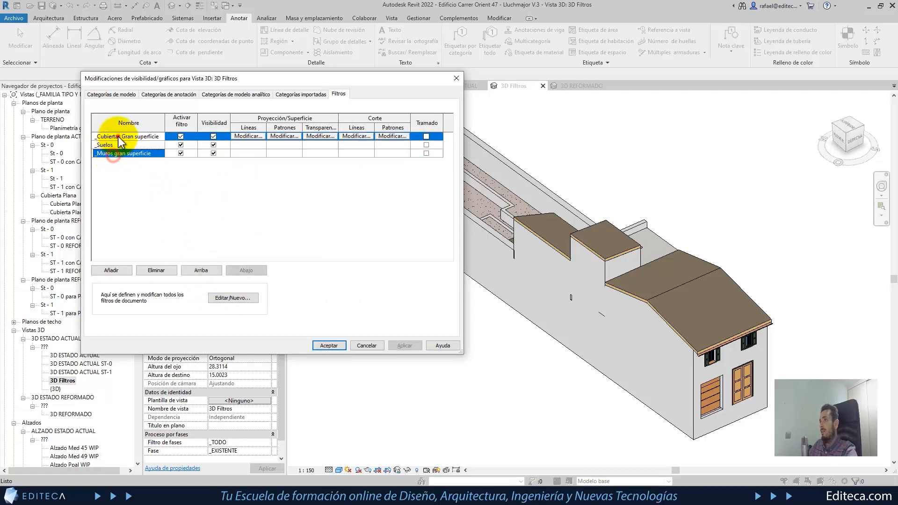
left_click(108, 154, "shift")
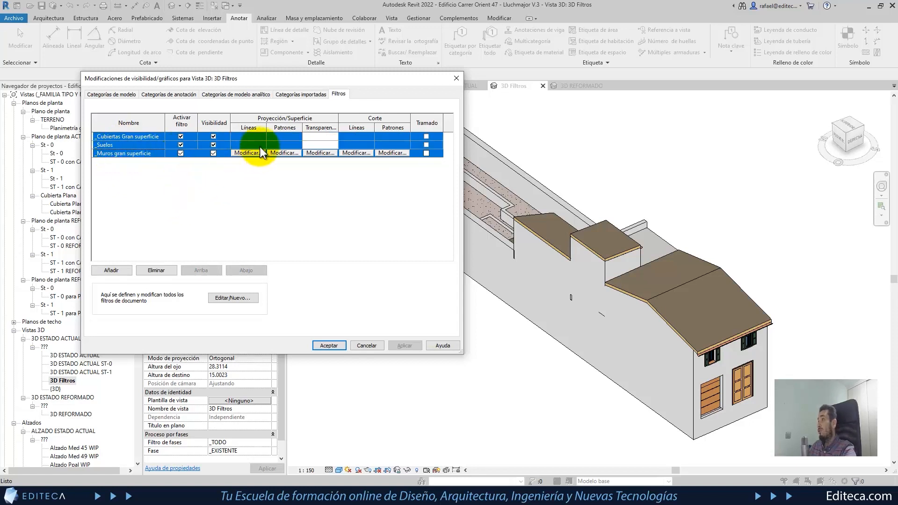
left_click(289, 136)
left_click(289, 137)
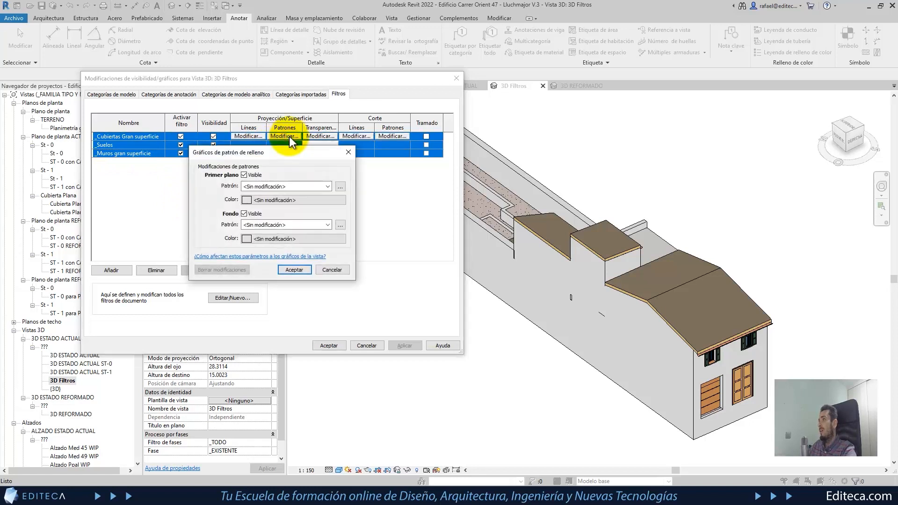
left_click(327, 187)
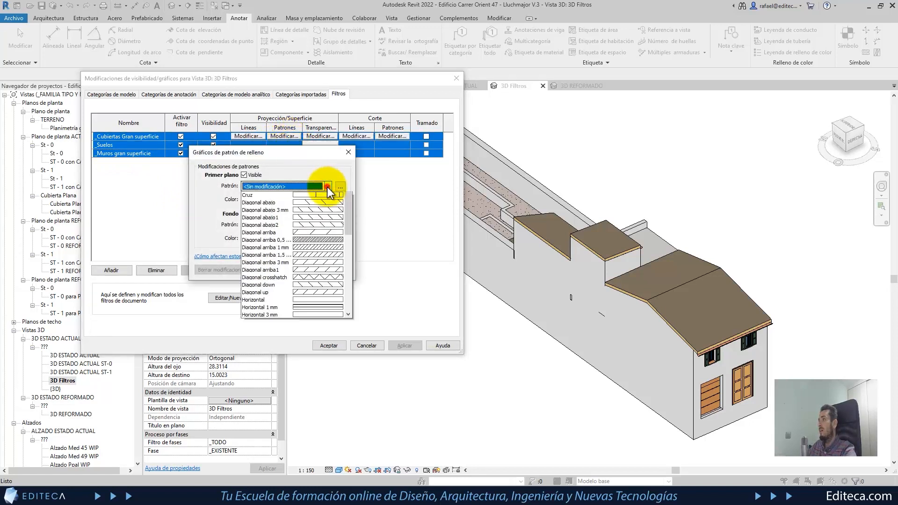
left_click(280, 203)
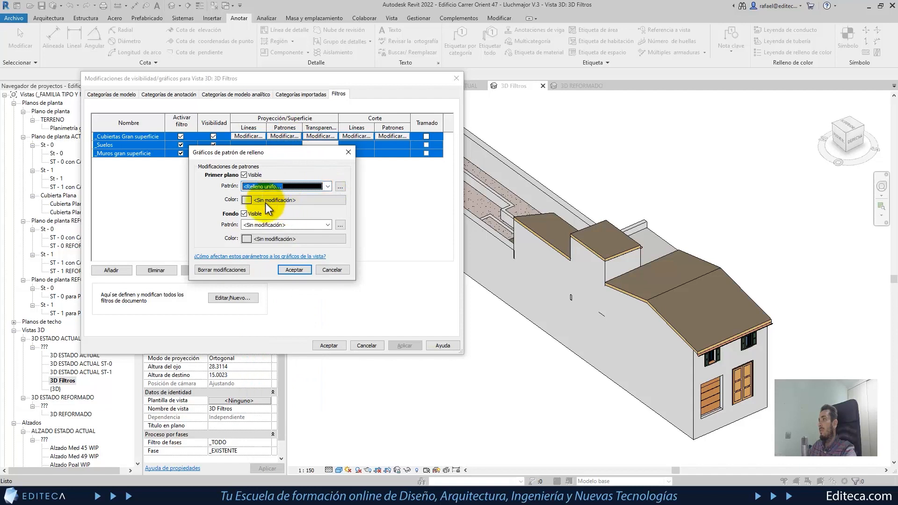
- Set the three filters' foreground pattern colour to Verde and accept the view overrides without saving the project
left_click(260, 200)
left_click(211, 224)
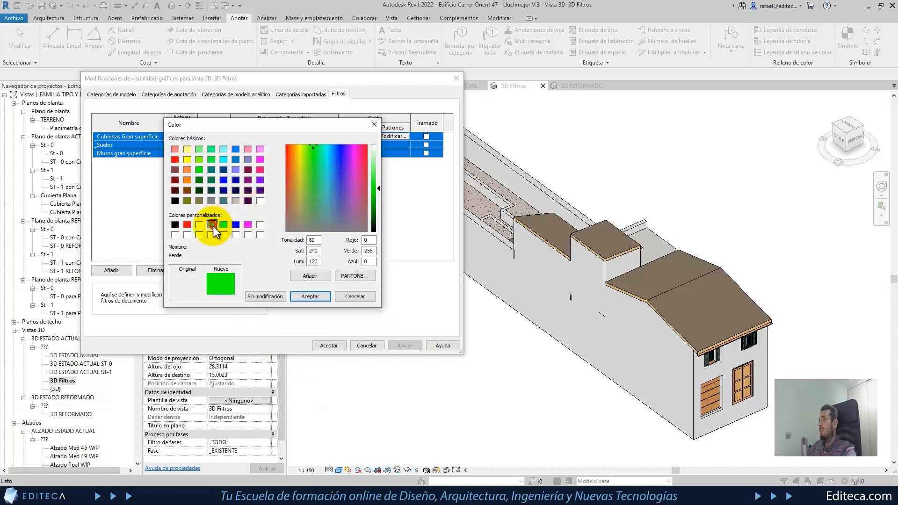
left_click(310, 296)
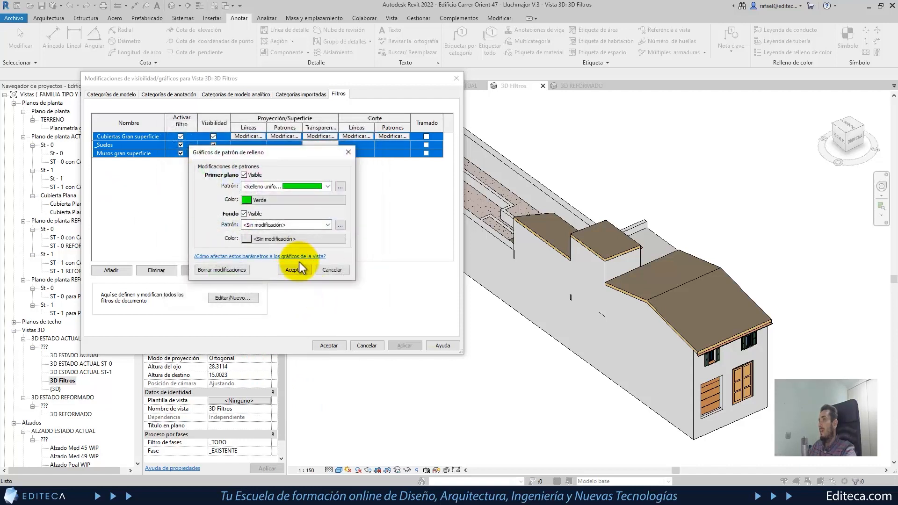
left_click(295, 270)
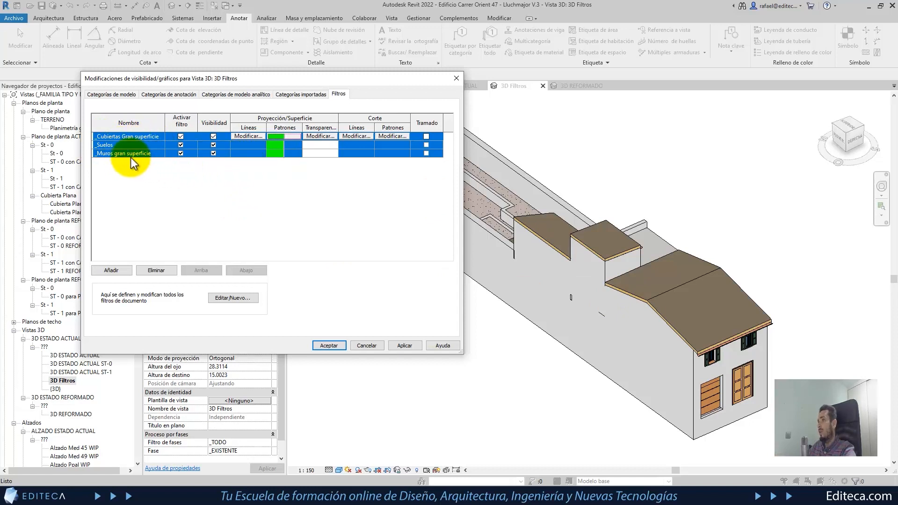
left_click(335, 349)
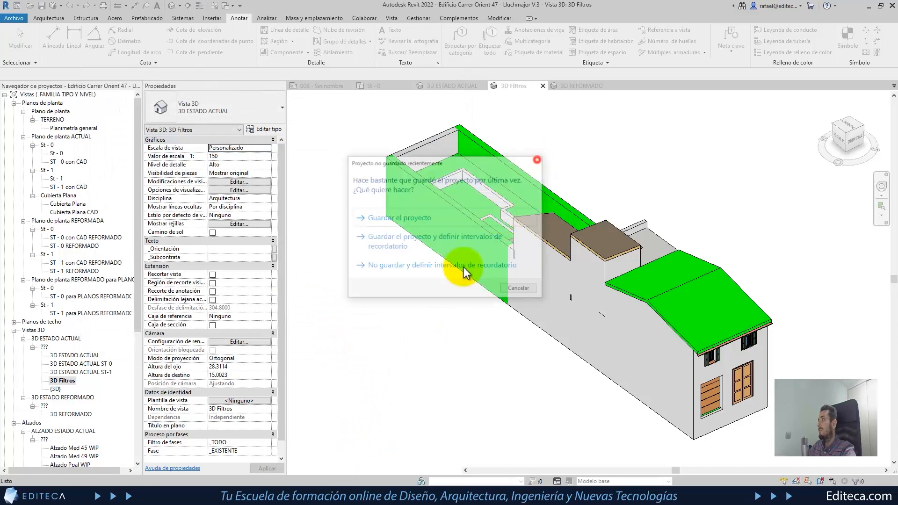
left_click(463, 265)
- Examine from several angles which roofs, walls and floors the filters colour in the 3D Filtros view
middle_click_drag(451, 344, 589, 365, "shift")
scroll(703, 414, "up", 5)
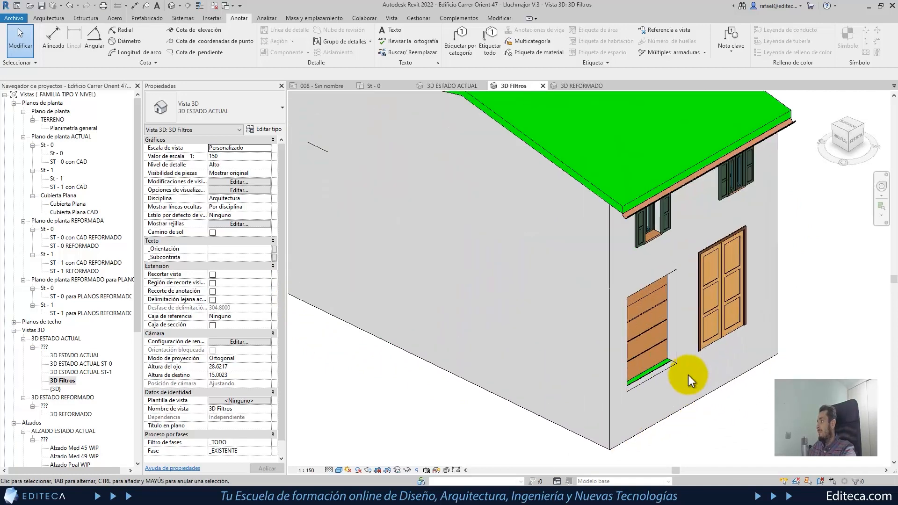
scroll(683, 376, "down", 4)
middle_click_drag(675, 379, 431, 373, "shift")
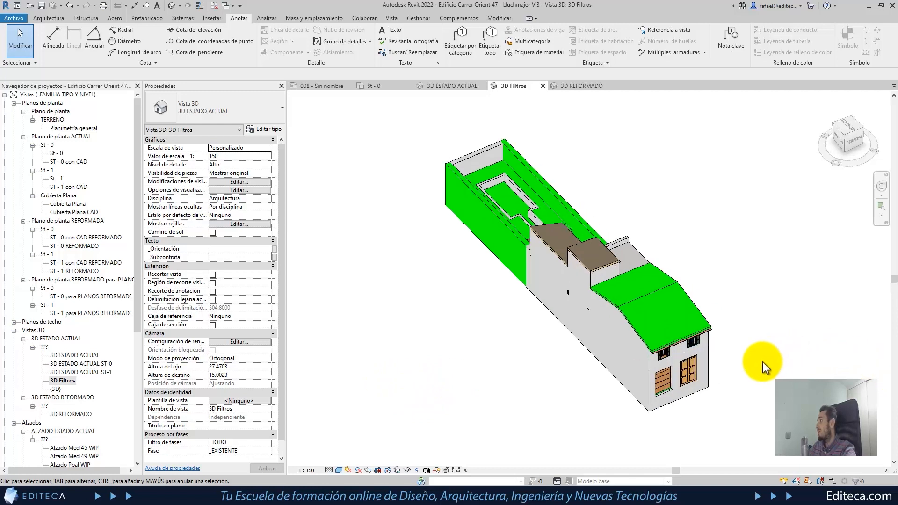
scroll(758, 335, "up", 2)
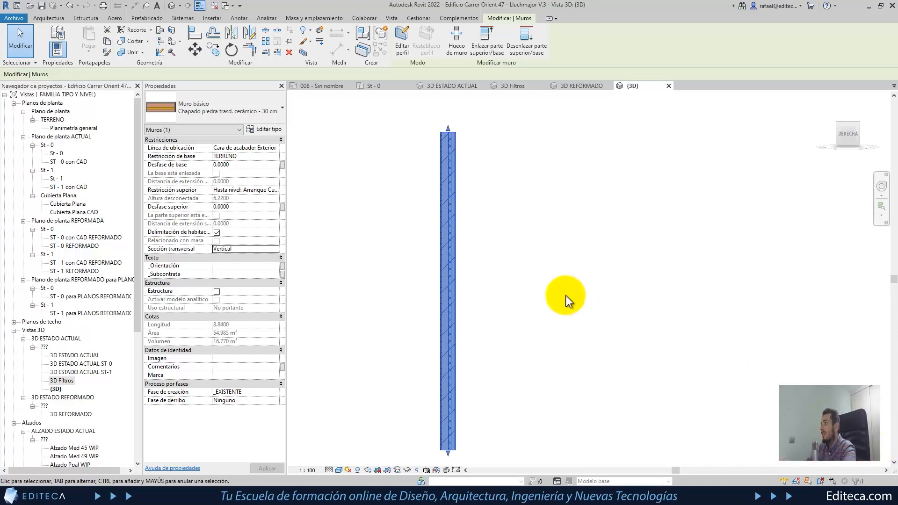
- Set the cross-section (Sección transversal) of the isolated 30 cm stone-clad wall to Inclinado
left_click(560, 293)
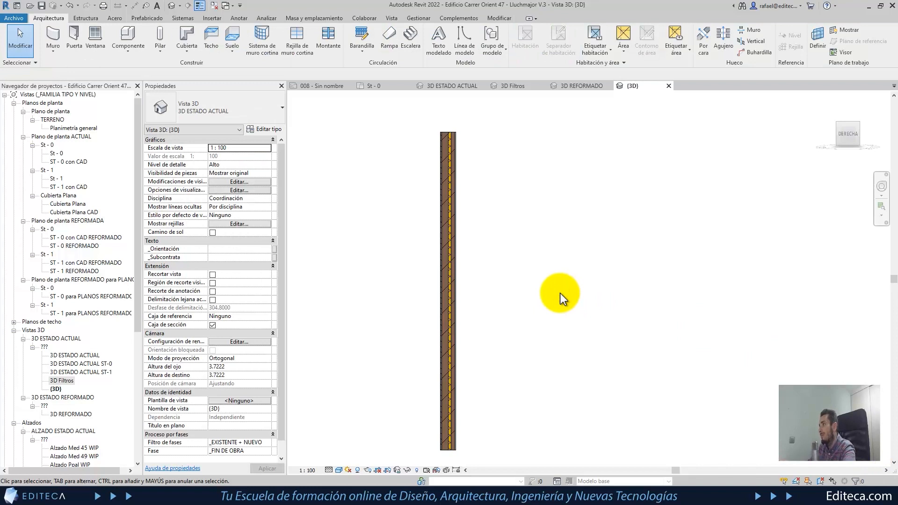
left_click(457, 230)
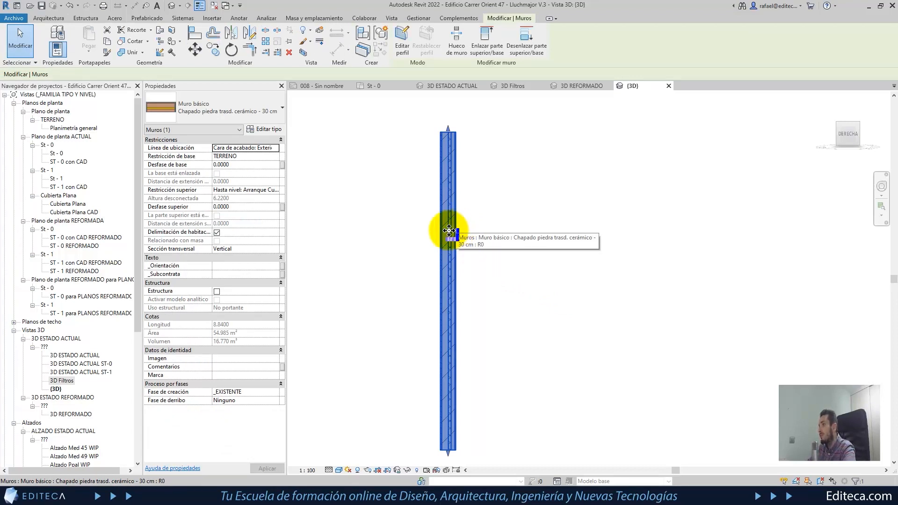
left_click(277, 249)
left_click(275, 249)
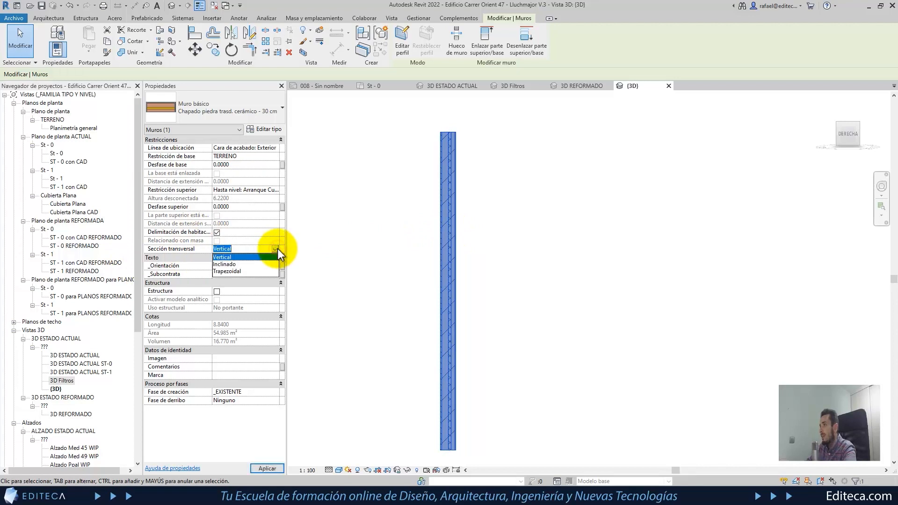
left_click(229, 264)
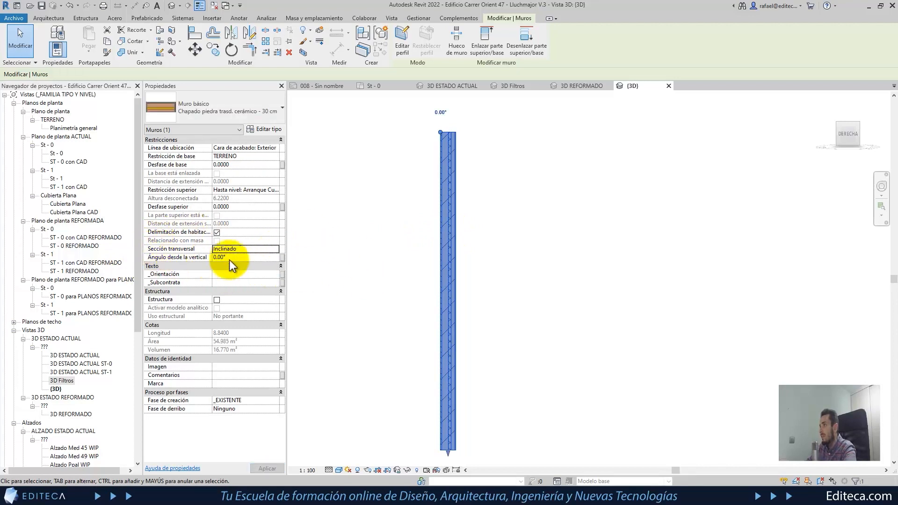
- Tilt the wall 12° from the vertical and undo that angle change
left_click(228, 257)
type("1")
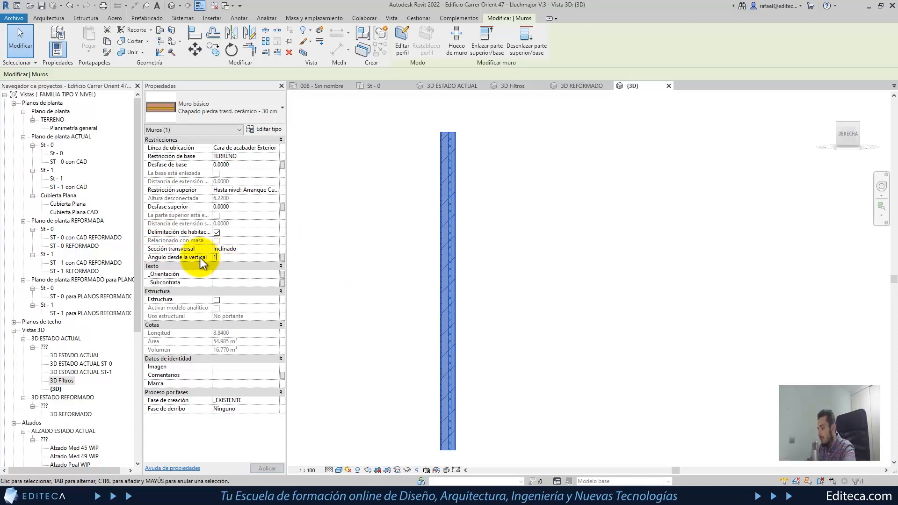
type("2")
key("Return")
left_click(597, 300)
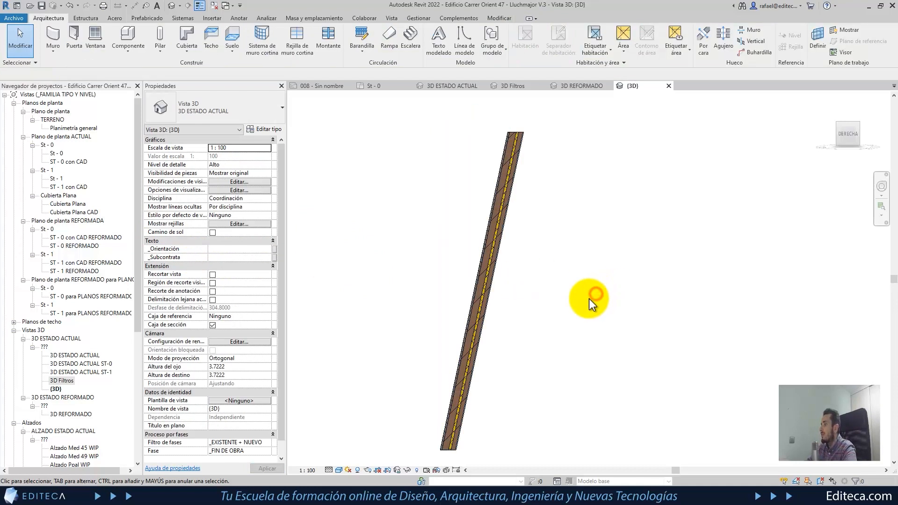
left_click(70, 5)
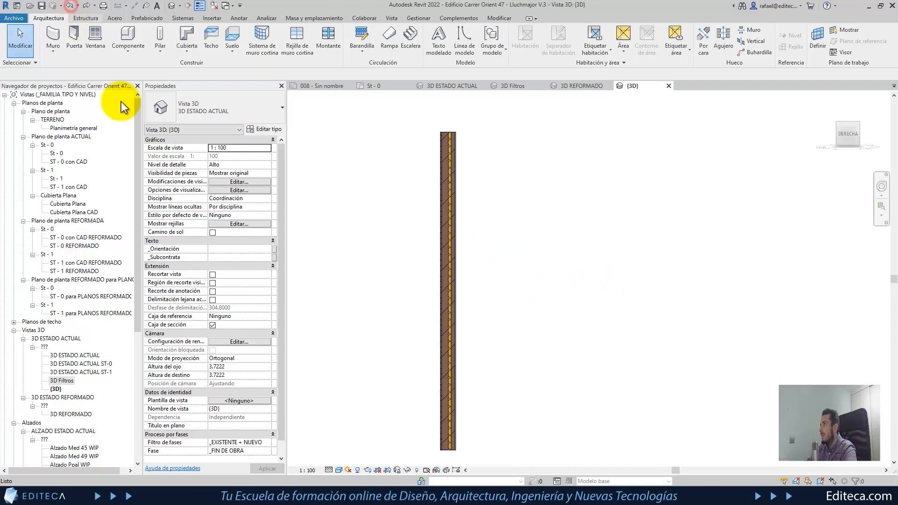
- Try to change the same wall's cross-section to Trapezoidal and dismiss the resulting message
left_click(445, 291)
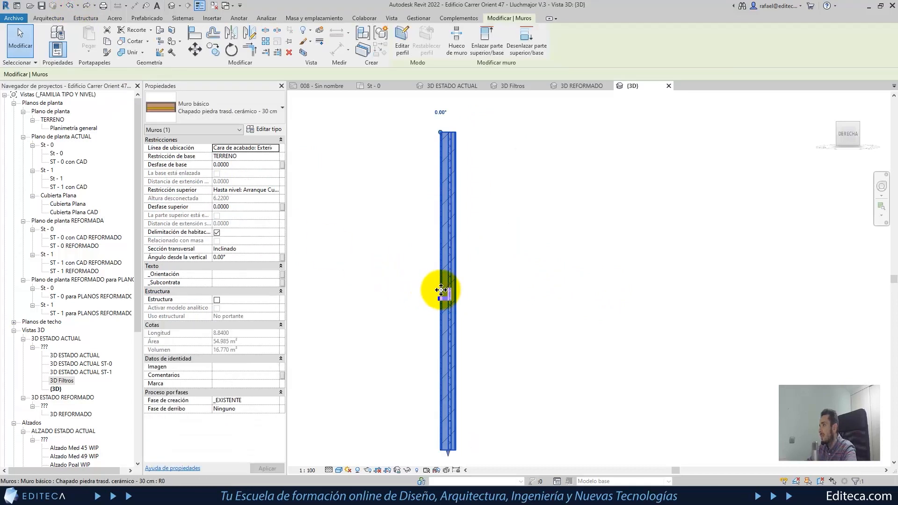
left_click(277, 250)
left_click(230, 272)
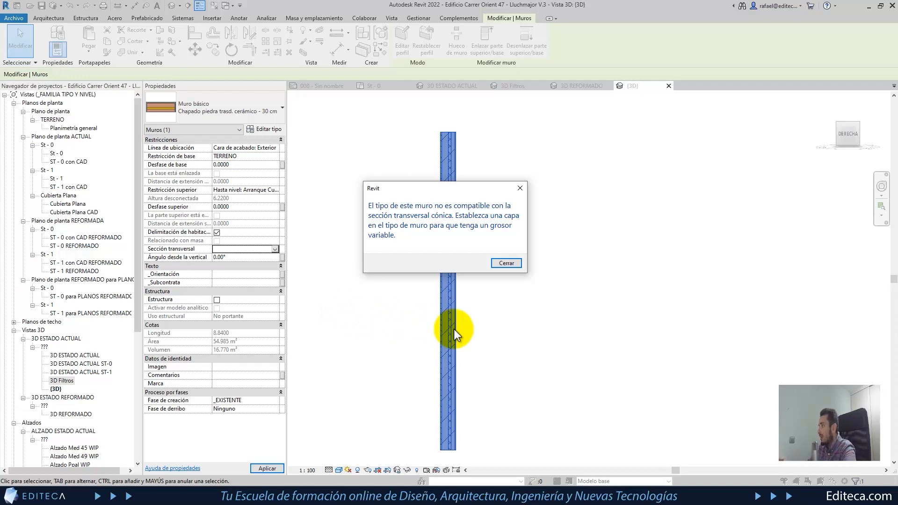
left_click(517, 264)
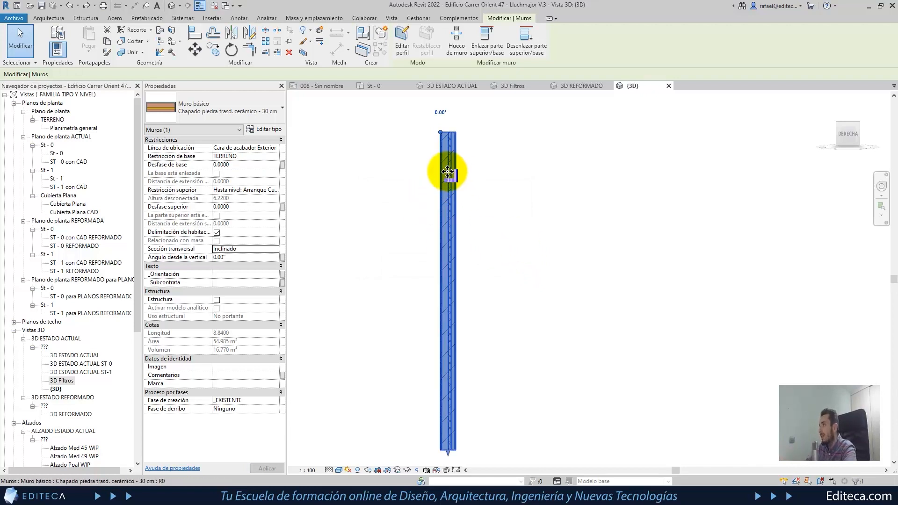
- Open the selected wall type's structure for editing with its preview shown, and widen the dialog so the layer columns are readable
left_click(275, 134)
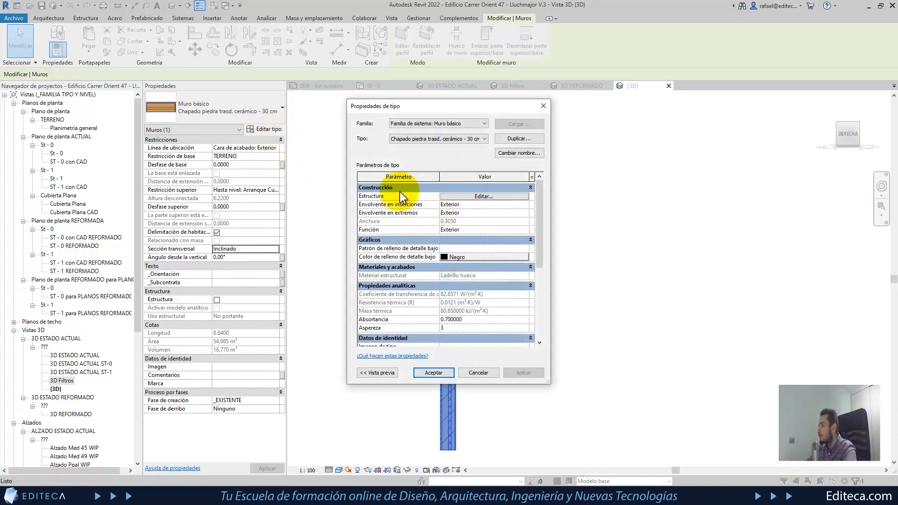
left_click(377, 373)
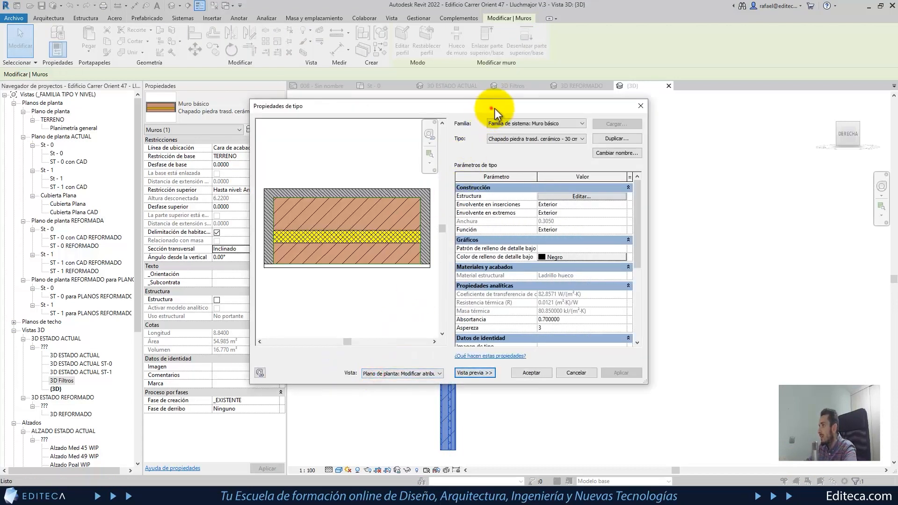
left_click(630, 192)
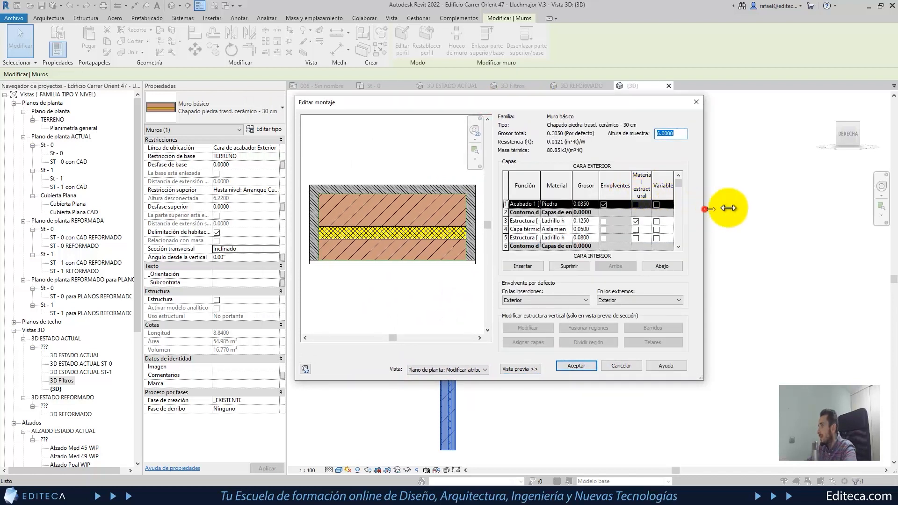
left_click_drag(705, 206, 864, 203)
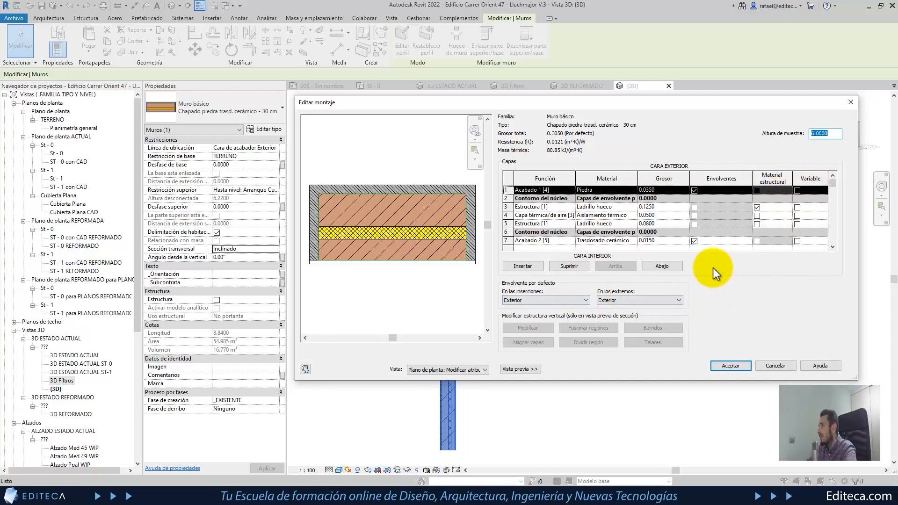
- Switch the wall assembly preview to the section view and frame the upper end of the wall
left_click(487, 329)
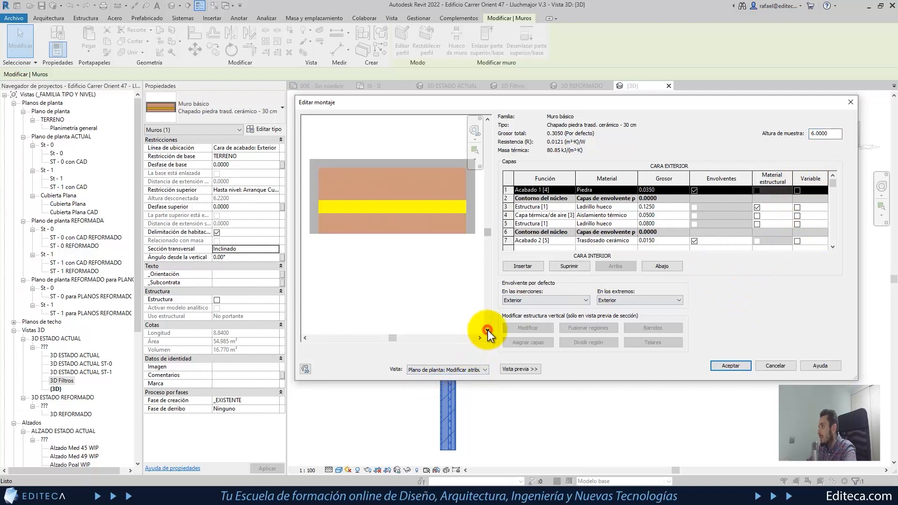
left_click(488, 329)
left_click(485, 370)
left_click(454, 385)
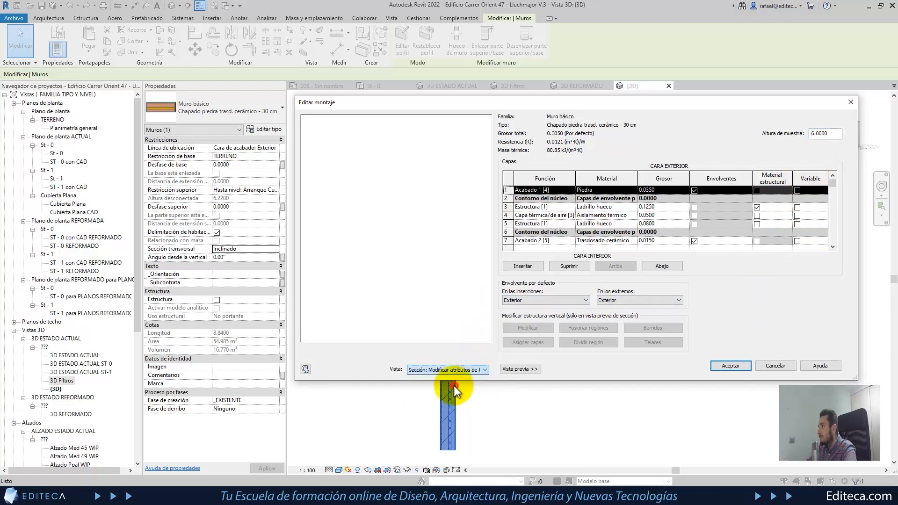
middle_click_drag(430, 155, 434, 187)
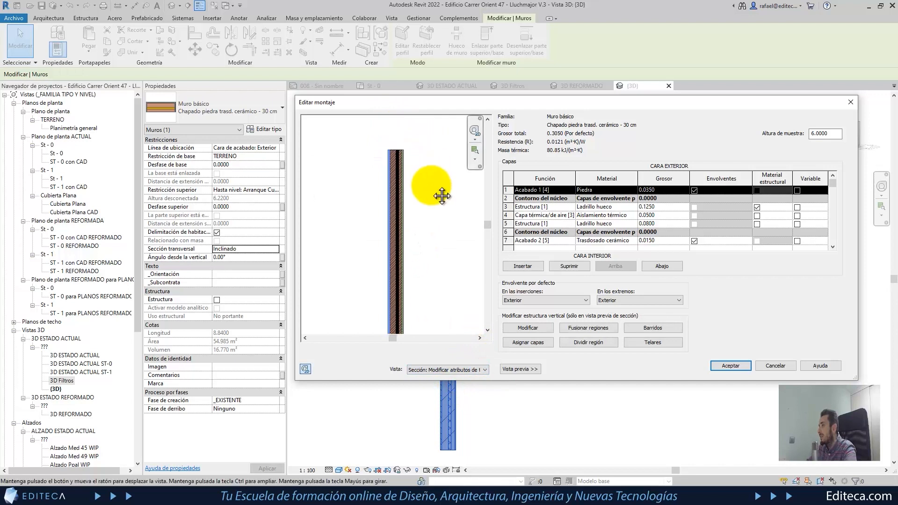
scroll(396, 141, "up", 3)
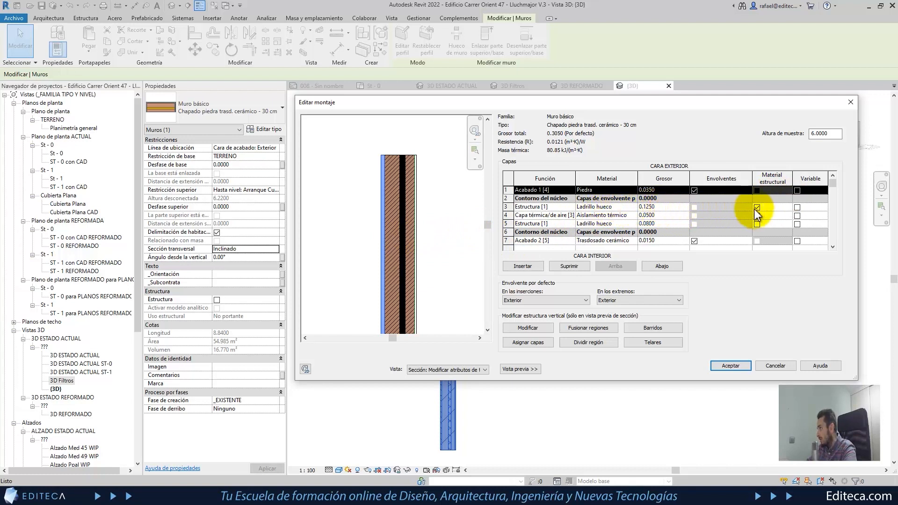
- Make the 0.1250 Ladrillo hueco structure layer variable in thickness and accept the wall type changes
left_click(797, 207)
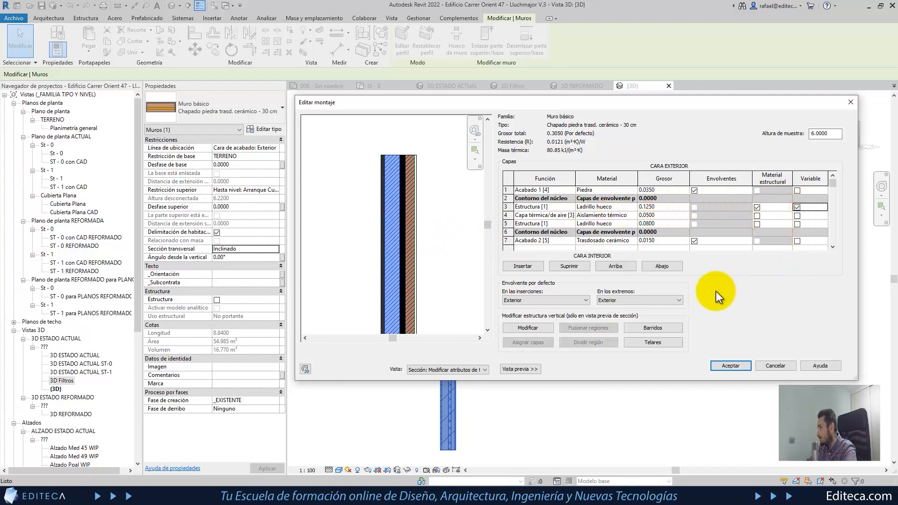
left_click(742, 367)
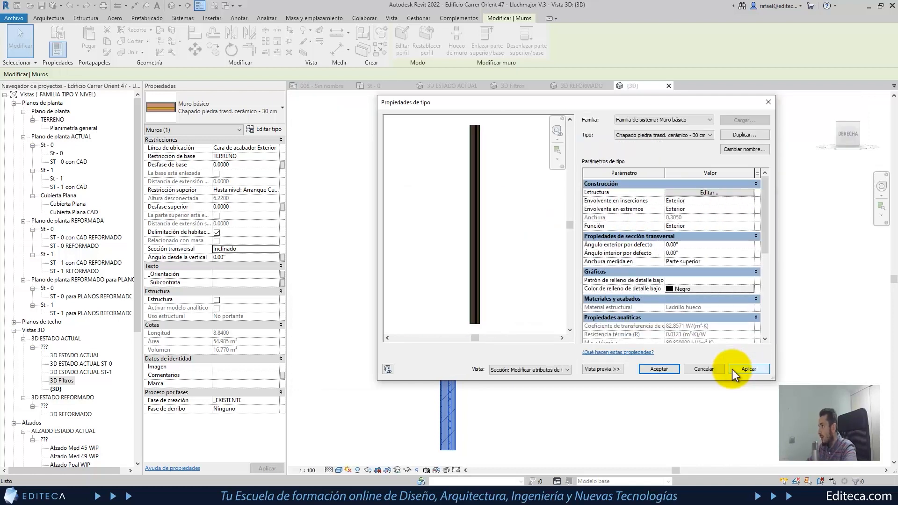
left_click(666, 371)
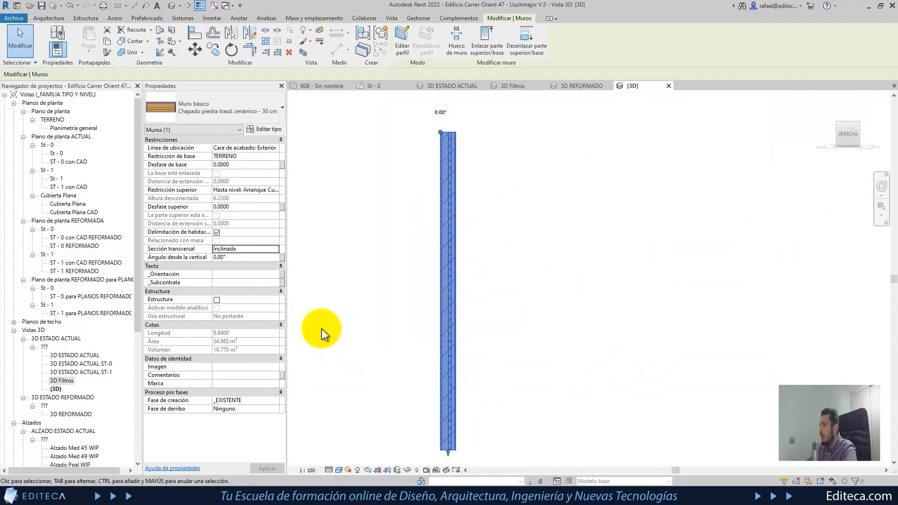
- Change the wall's cross-section to Trapezoidal and set its exterior angle to 12° through an instance override
left_click(275, 249)
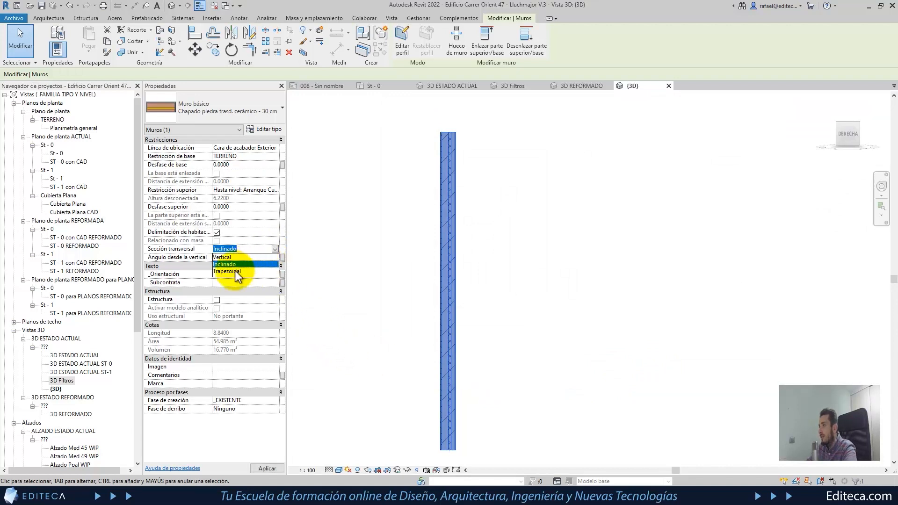
left_click(234, 271)
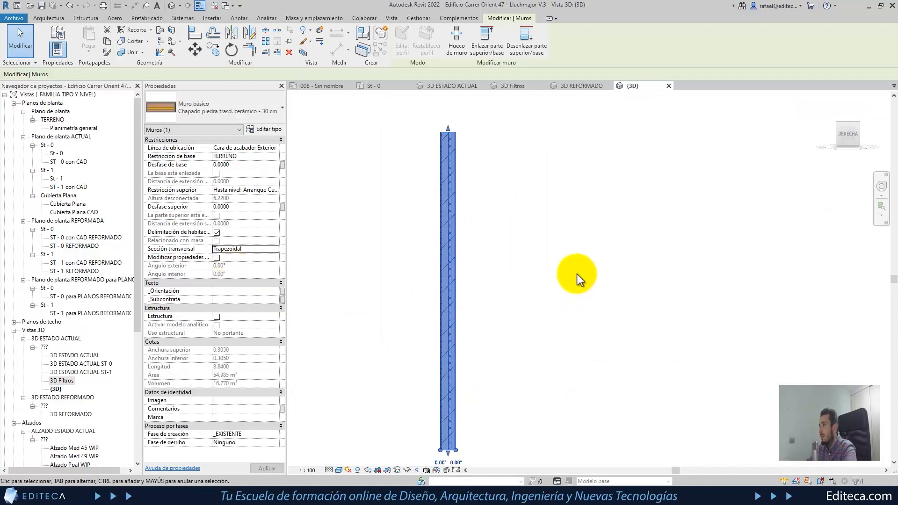
middle_click_drag(424, 396, 448, 344)
scroll(466, 357, "up", 2)
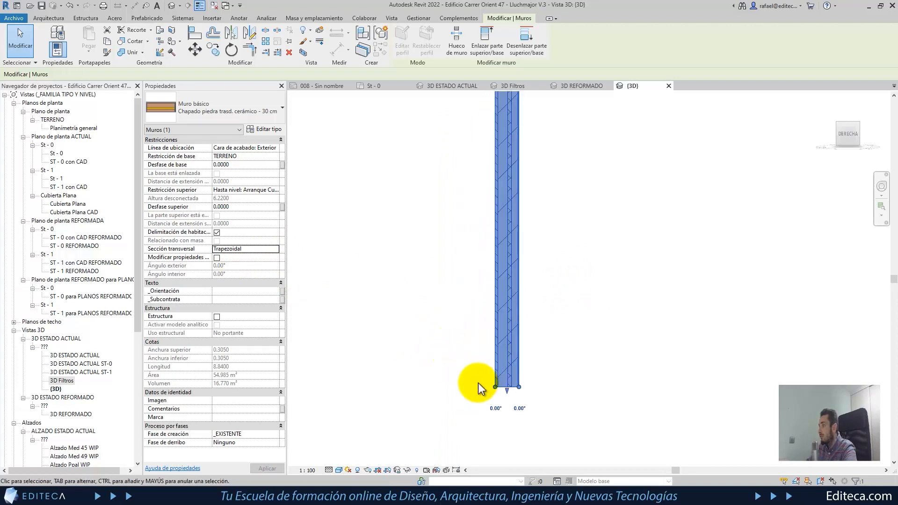
scroll(495, 420, "down", 2)
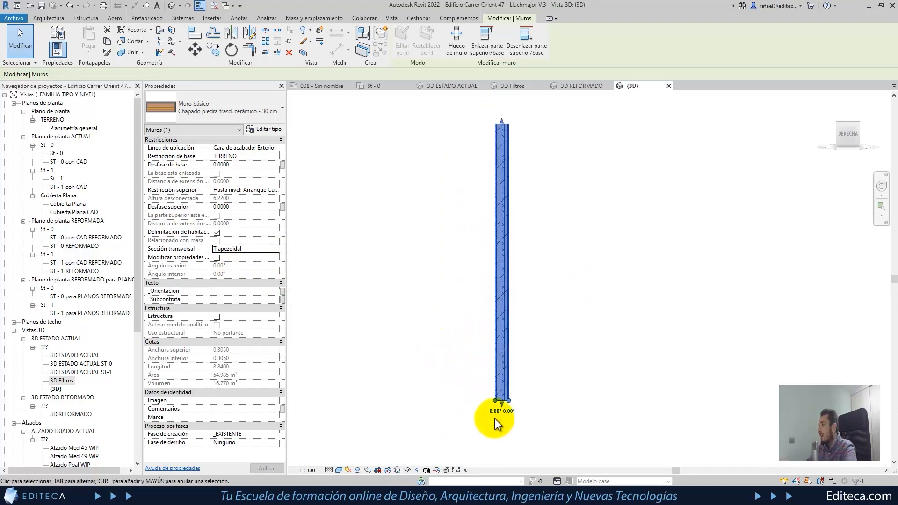
left_click(495, 411)
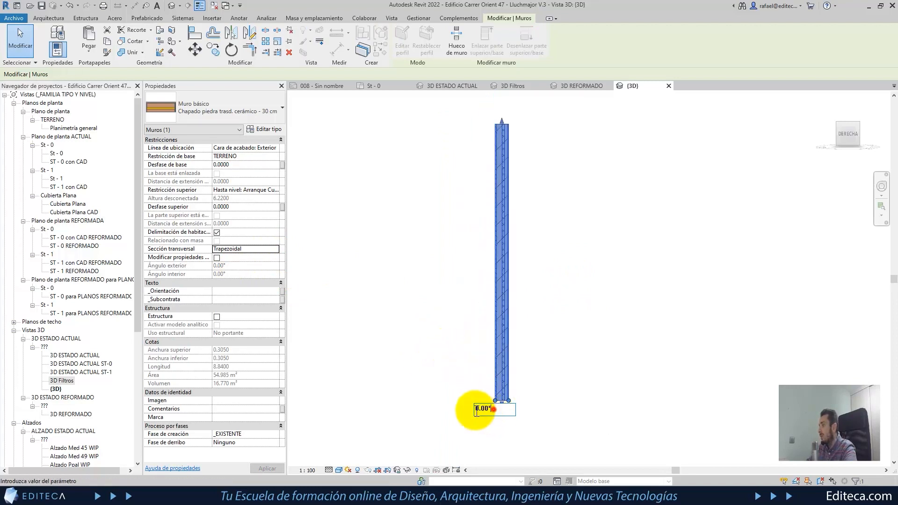
type("12")
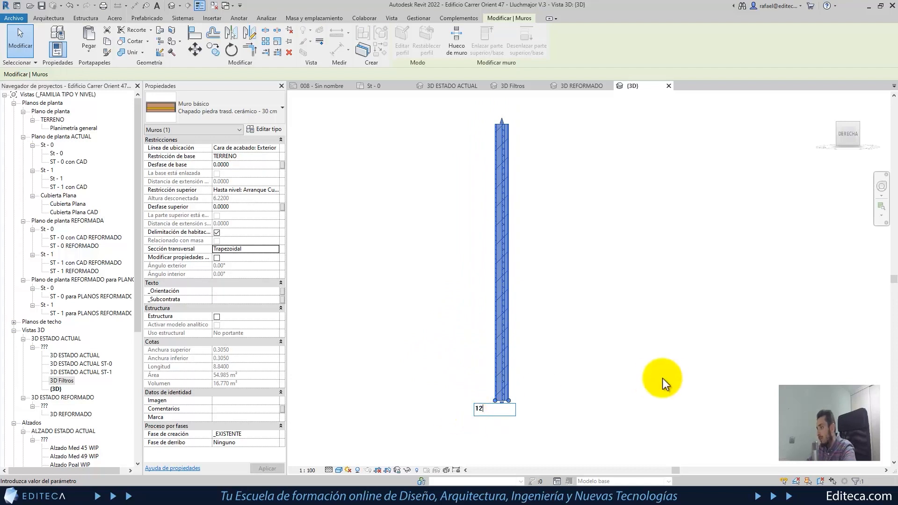
key("Return")
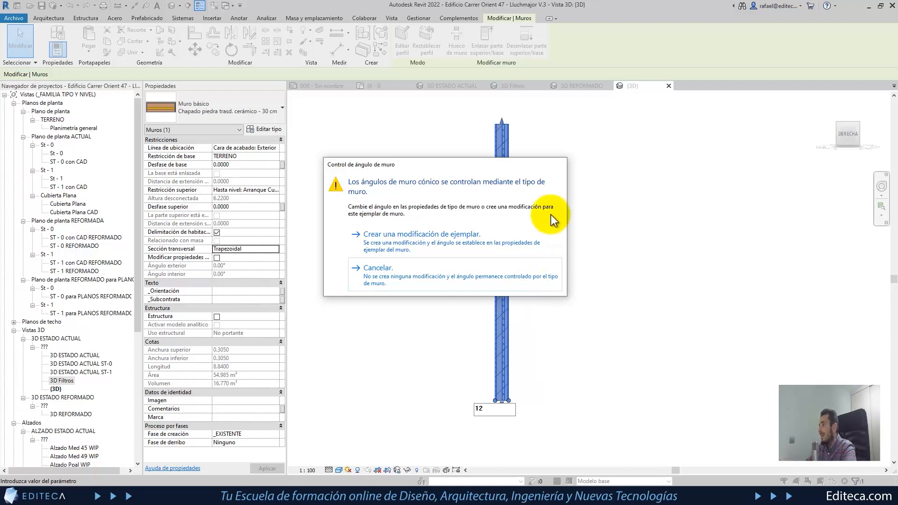
left_click(446, 243)
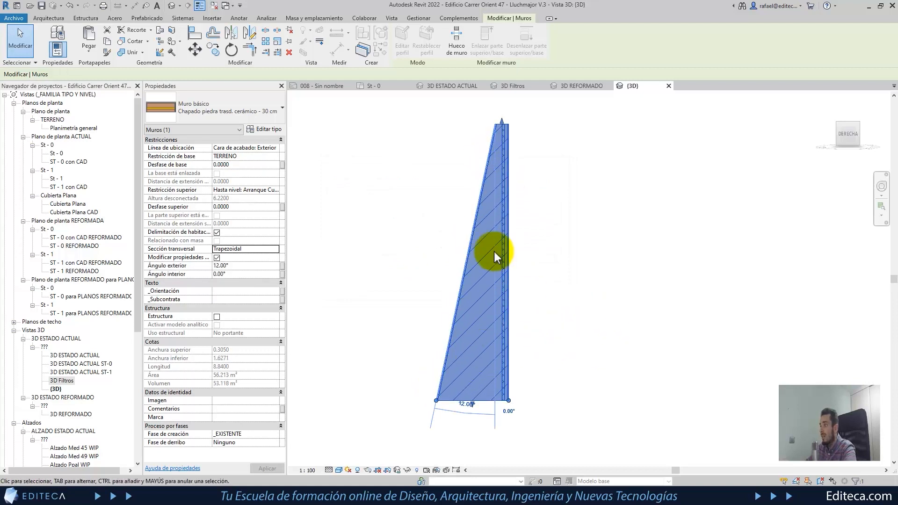
- Set the trapezoidal wall's interior angle to 5°
left_click(520, 423)
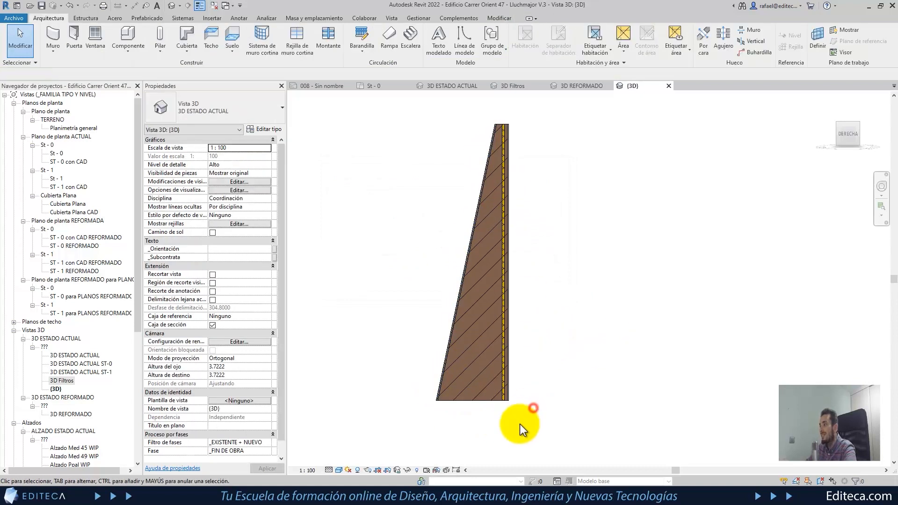
left_click(475, 397)
scroll(486, 400, "up", 2)
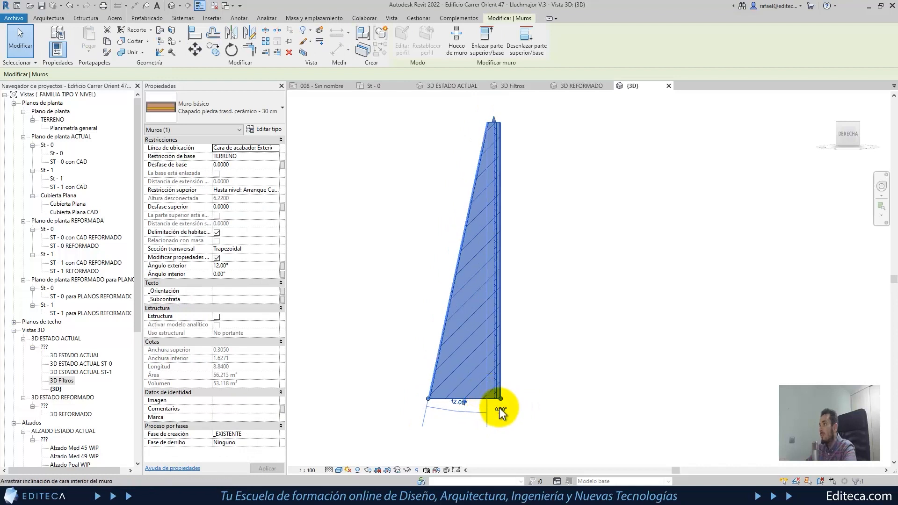
left_click(497, 412)
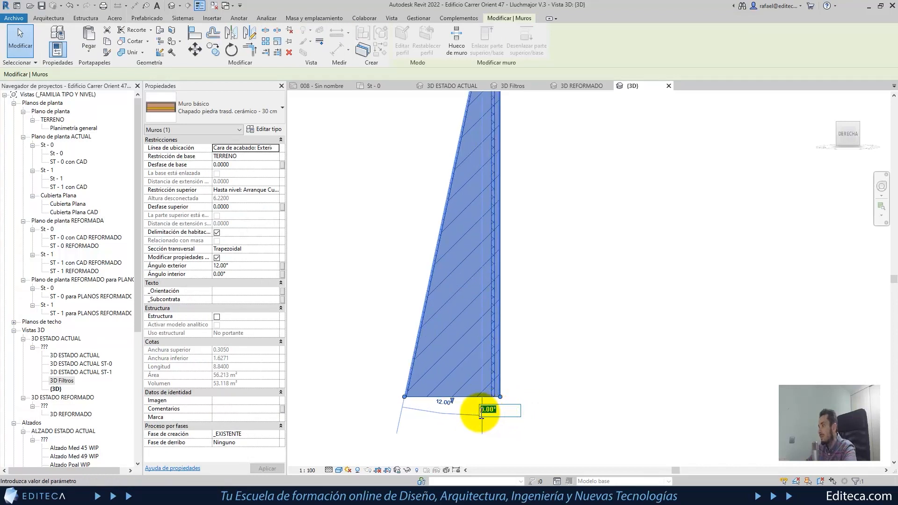
type("5")
left_click(600, 406)
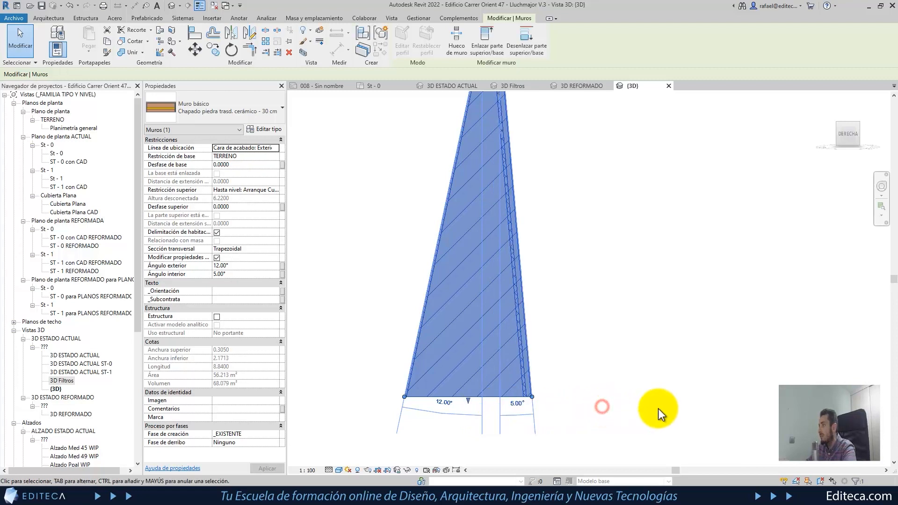
left_click(630, 374)
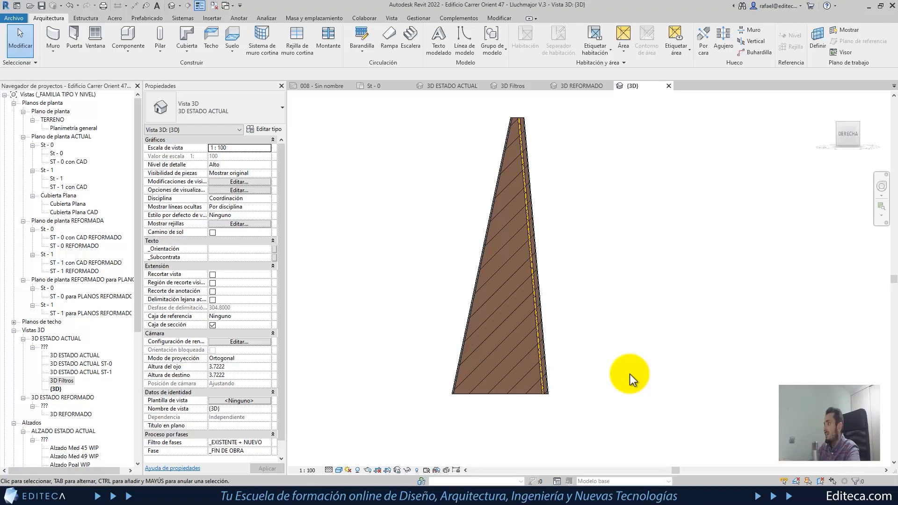
- Examine the tapered wall from an oblique 3D angle and in its straight right-side view
middle_click_drag(595, 310, 611, 324, "shift")
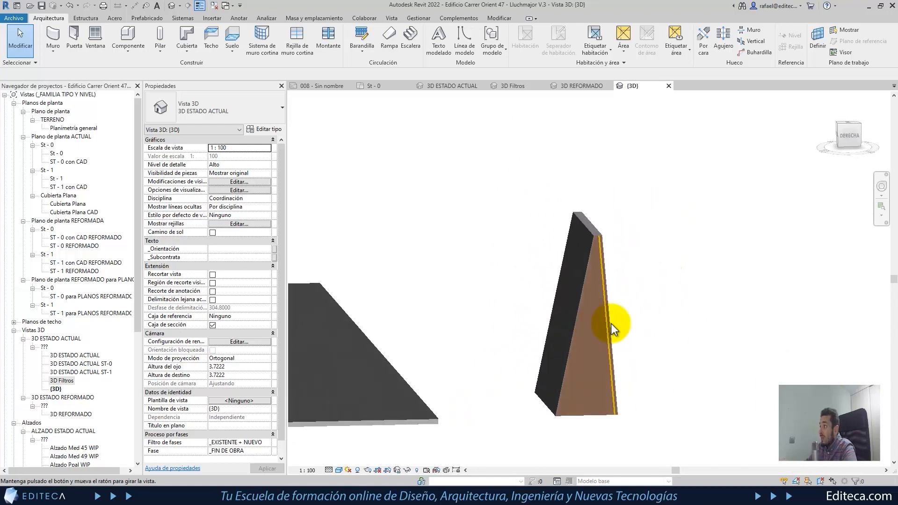
scroll(616, 416, "up", 4)
scroll(615, 406, "down", 3)
middle_click_drag(613, 405, 608, 396, "shift")
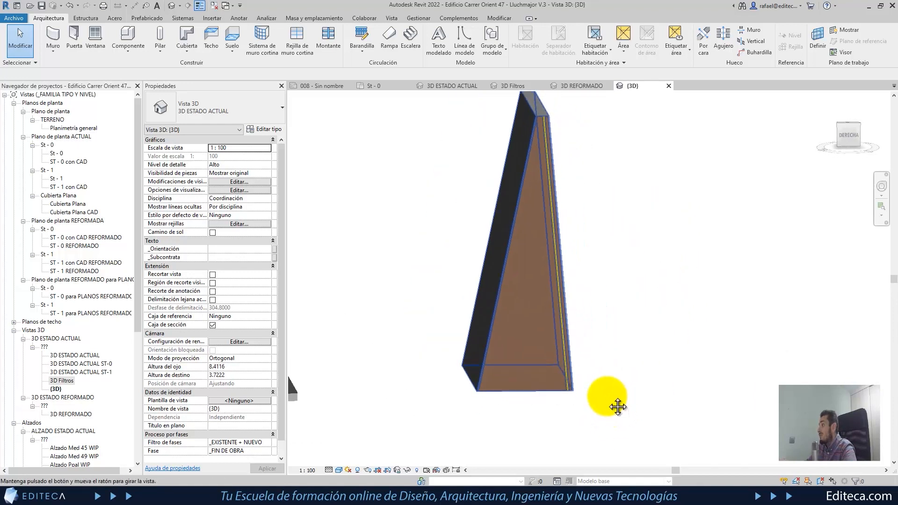
left_click(846, 135)
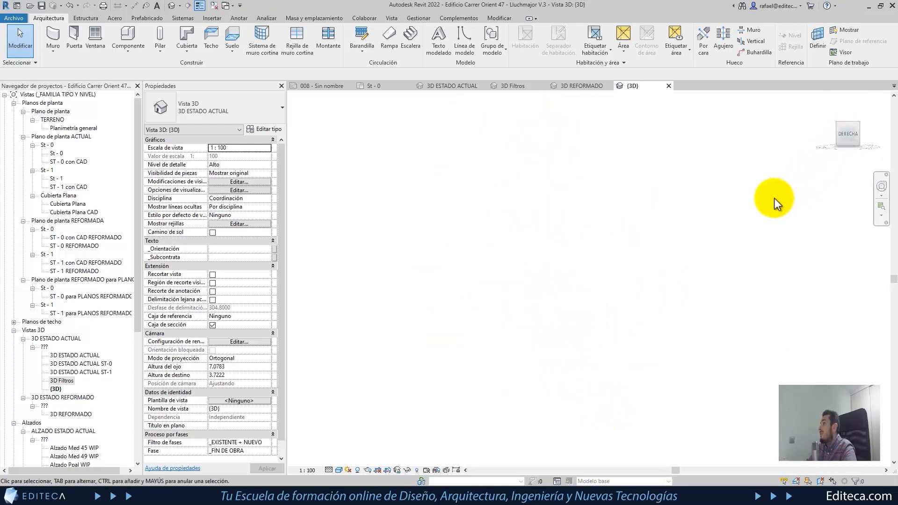
scroll(745, 288, "up", 3)
scroll(745, 287, "up", 2)
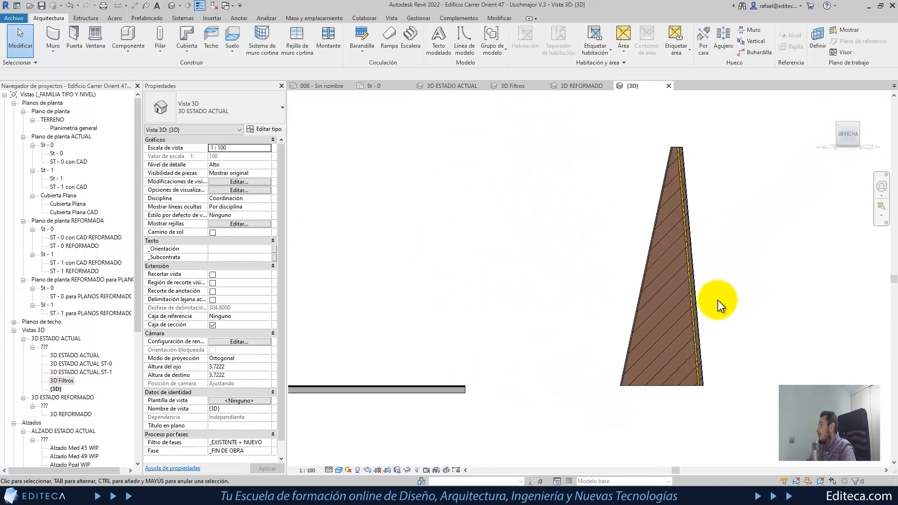
- Set the trapezoidal wall's interior angle to -5°
left_click(657, 213)
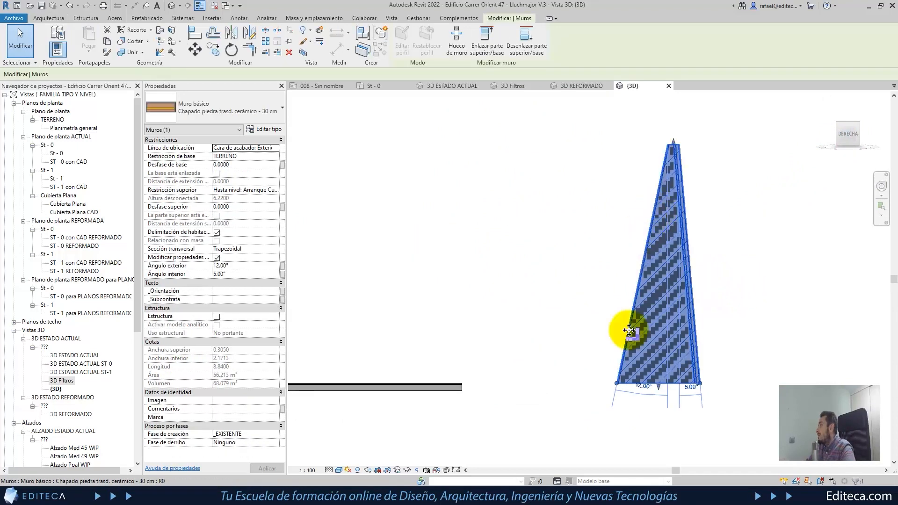
scroll(641, 421, "up", 2)
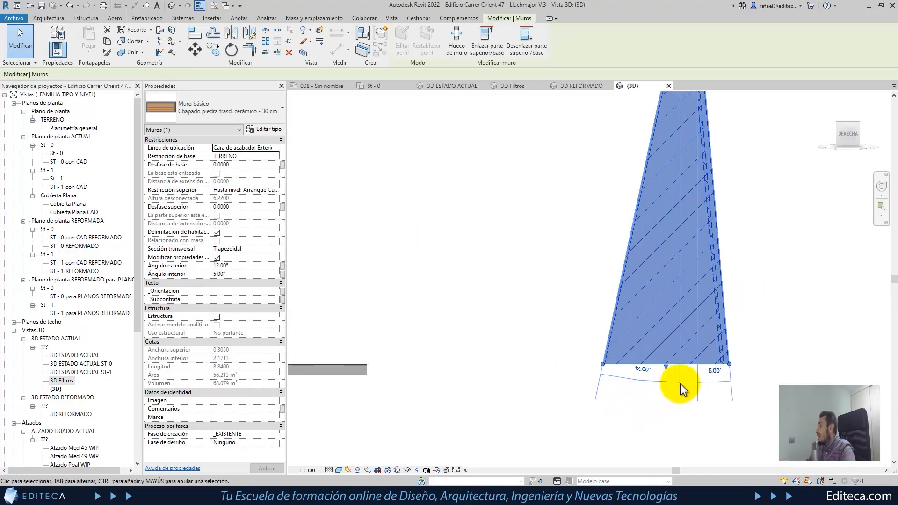
left_click(714, 375)
key("BackSpace")
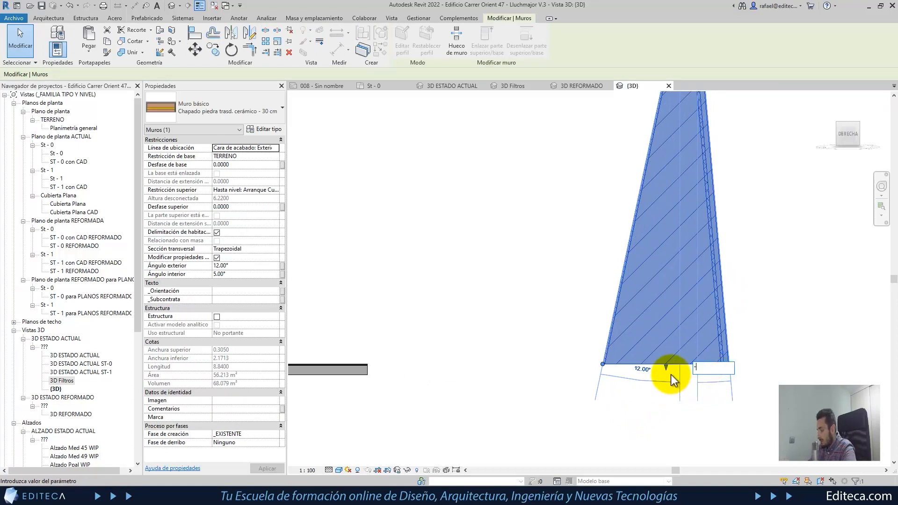
type("-5")
key("Return")
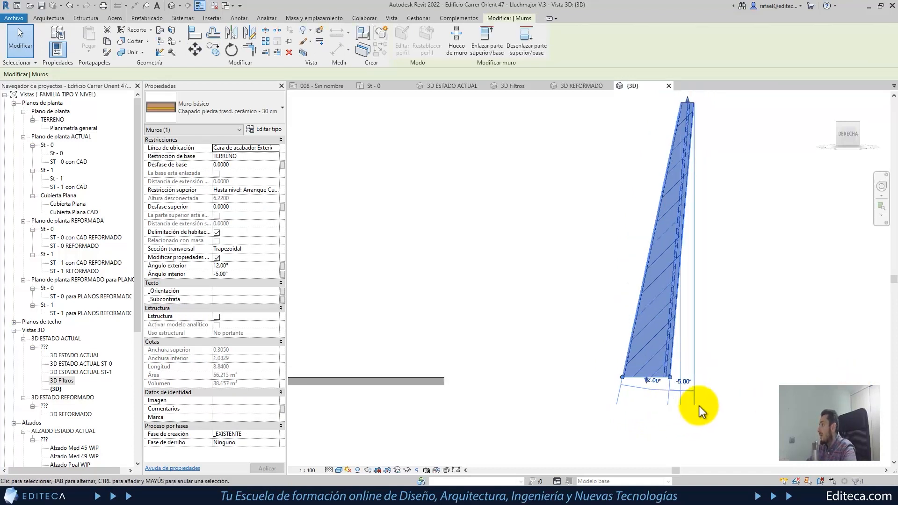
key("Escape")
- Undo the last two changes to the wall's interior angle
scroll(394, 371, "down", 1)
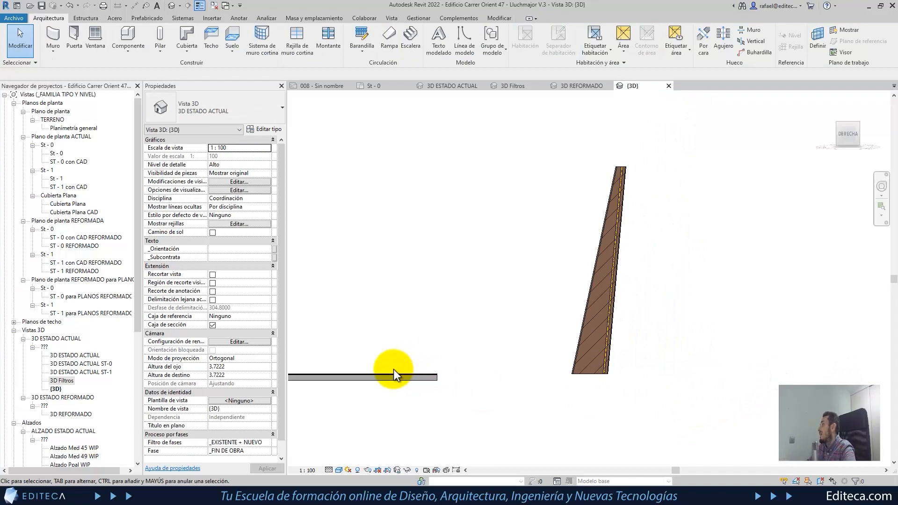
scroll(609, 239, "up", 1)
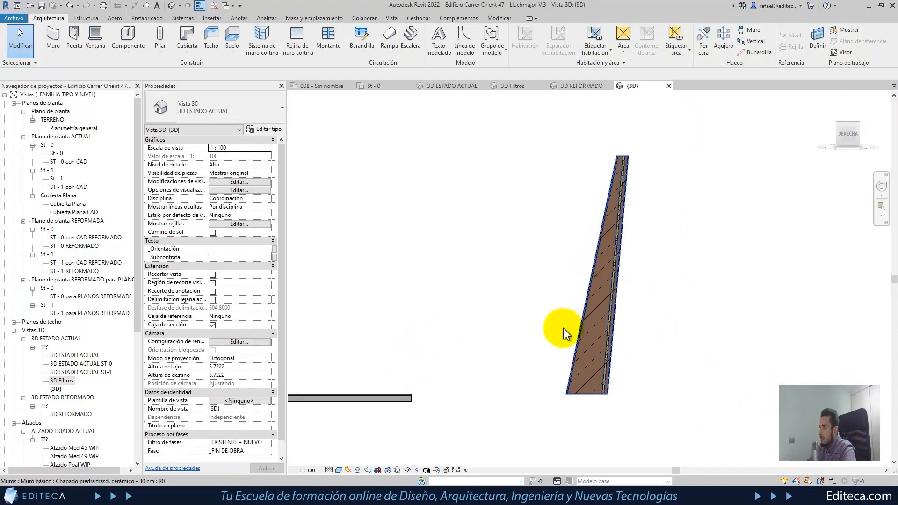
left_click(69, 6)
left_click(69, 5)
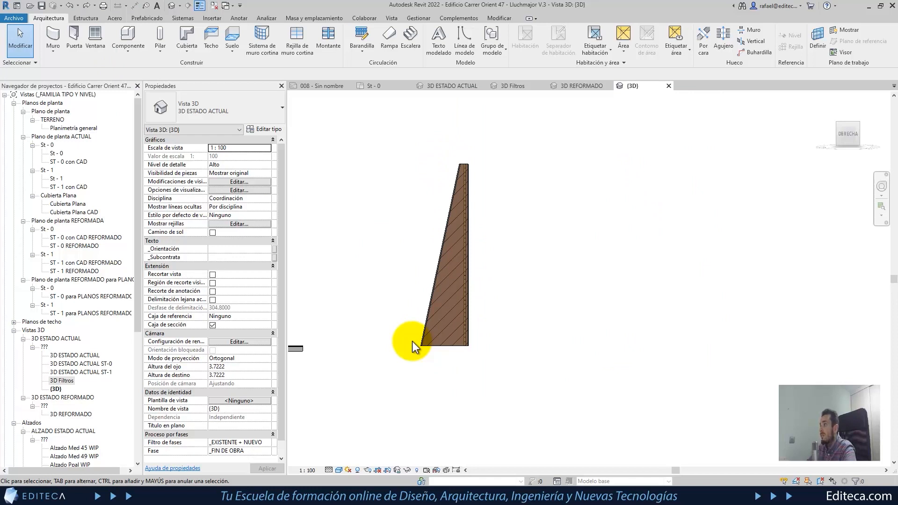
- Set the trapezoidal wall's interior angle to -5° at its base
left_click(465, 222)
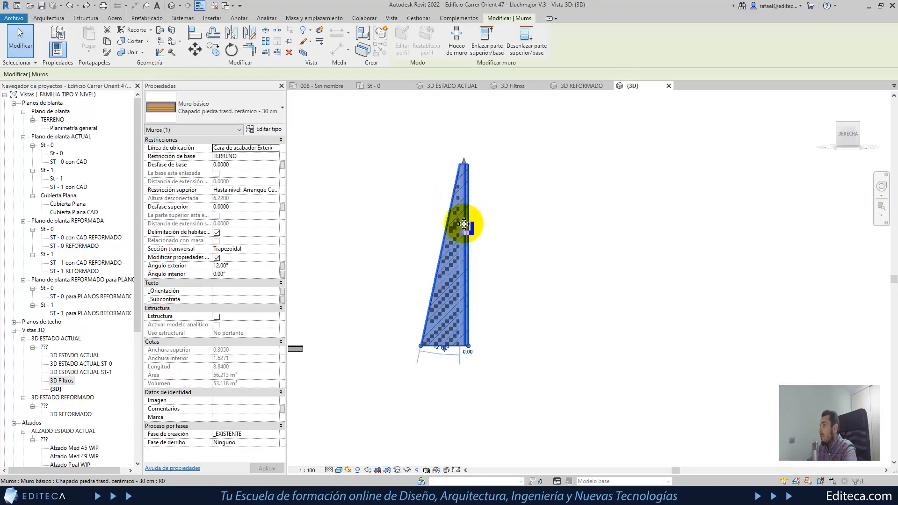
scroll(469, 356, "up", 2)
left_click(467, 351)
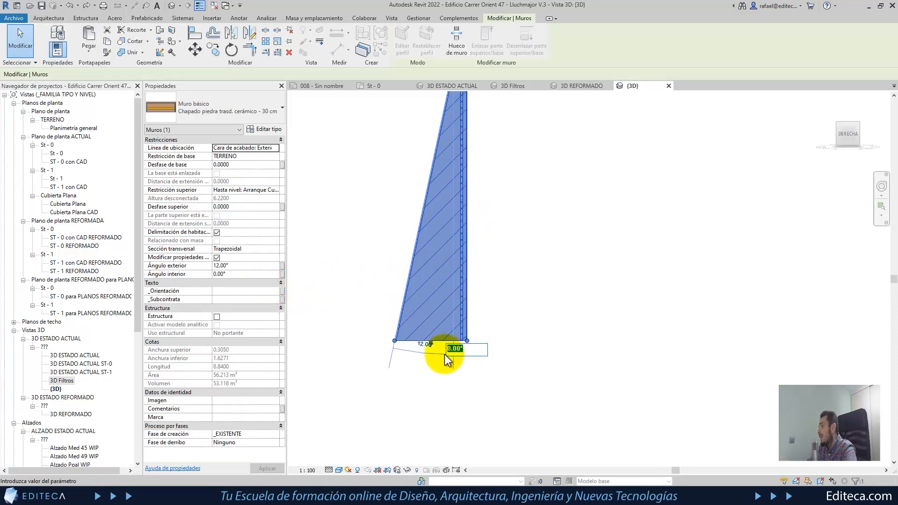
scroll(540, 383, "down", 1)
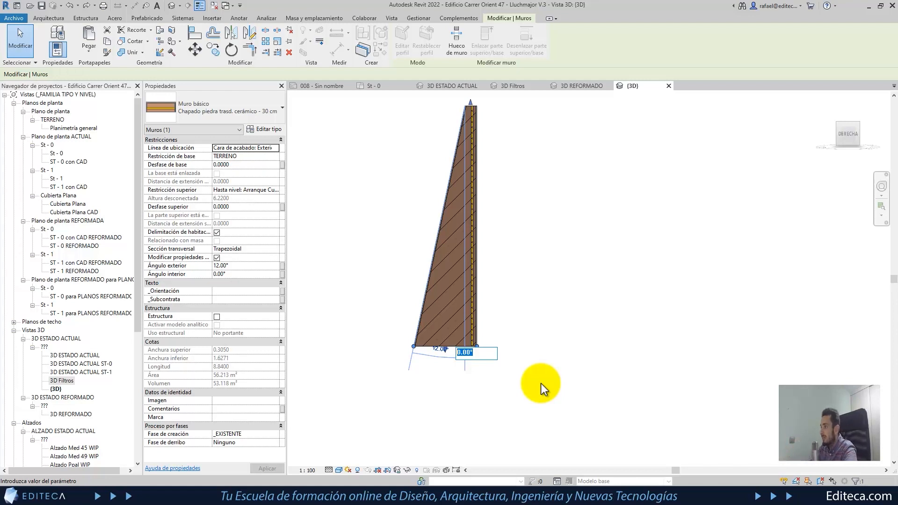
type("-5")
left_click(684, 356)
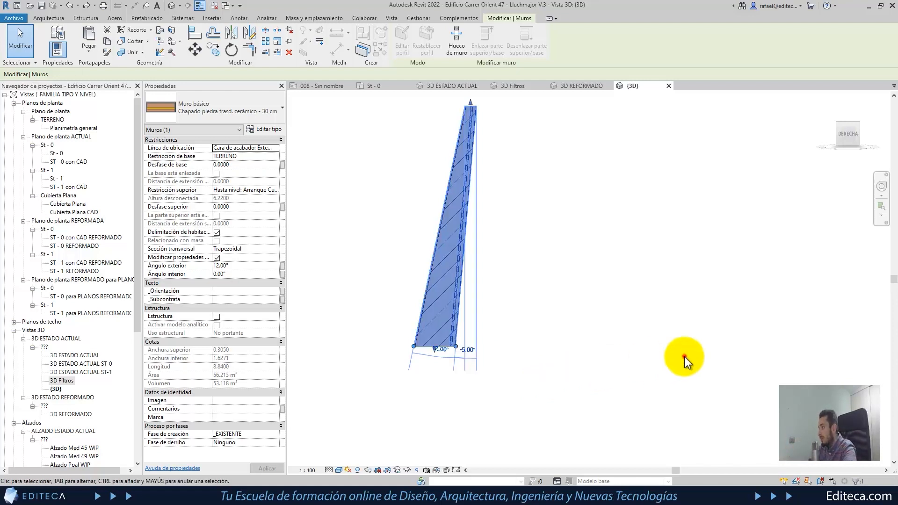
left_click(650, 361)
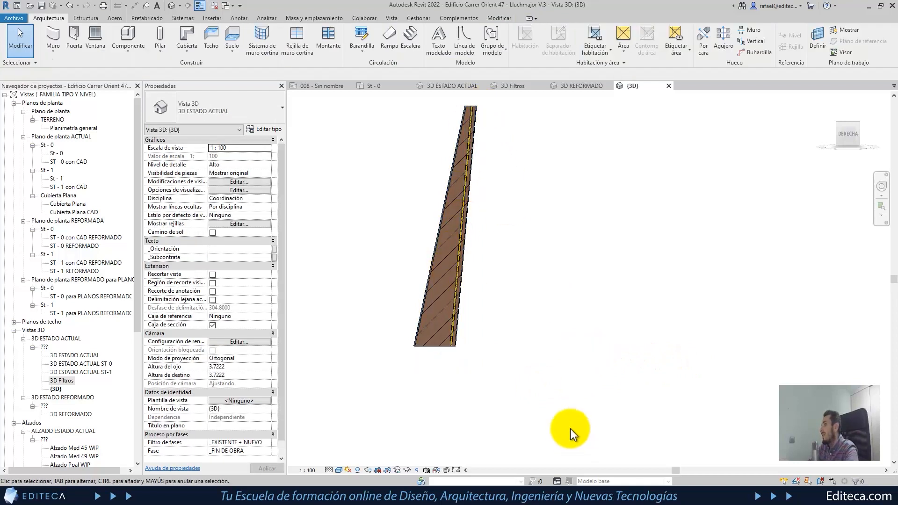
- Try to set the wall's exterior angle to -12°, and undo the last interior angle change
left_click(425, 300)
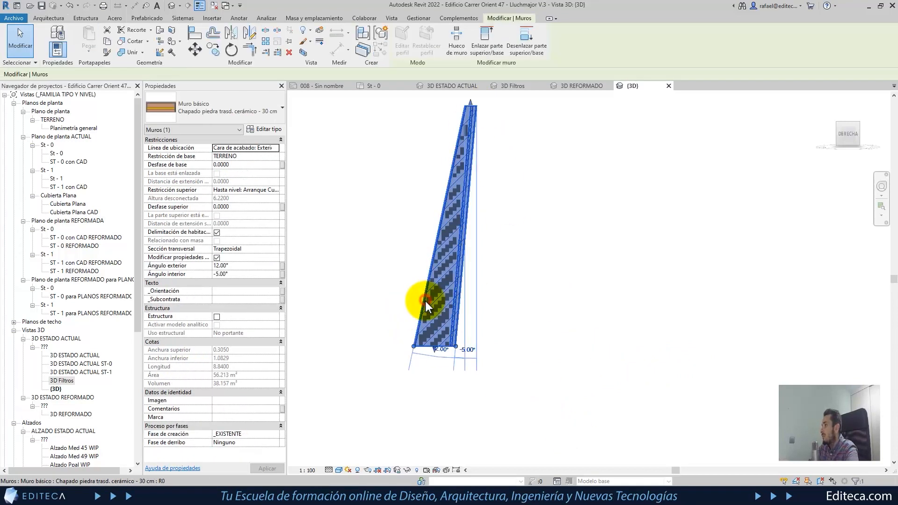
left_click(442, 348)
type("-12")
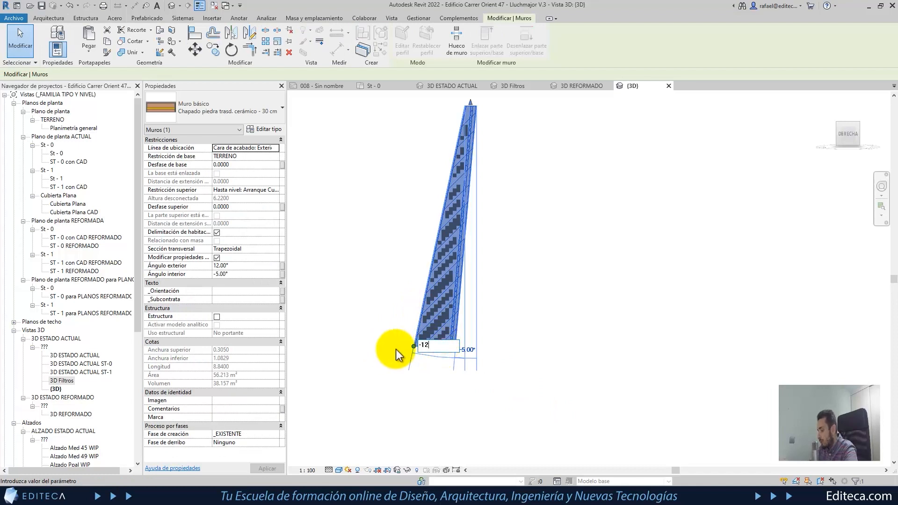
key("Return")
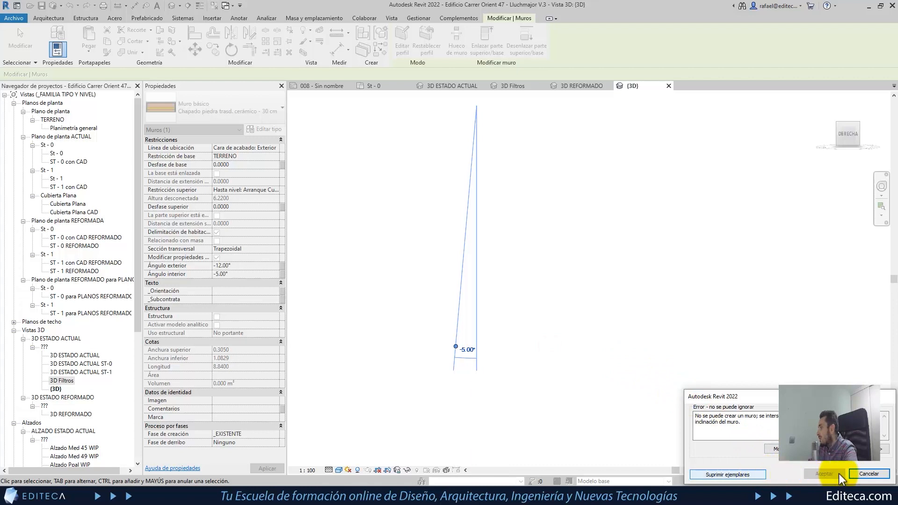
left_click(869, 473)
left_click(425, 319)
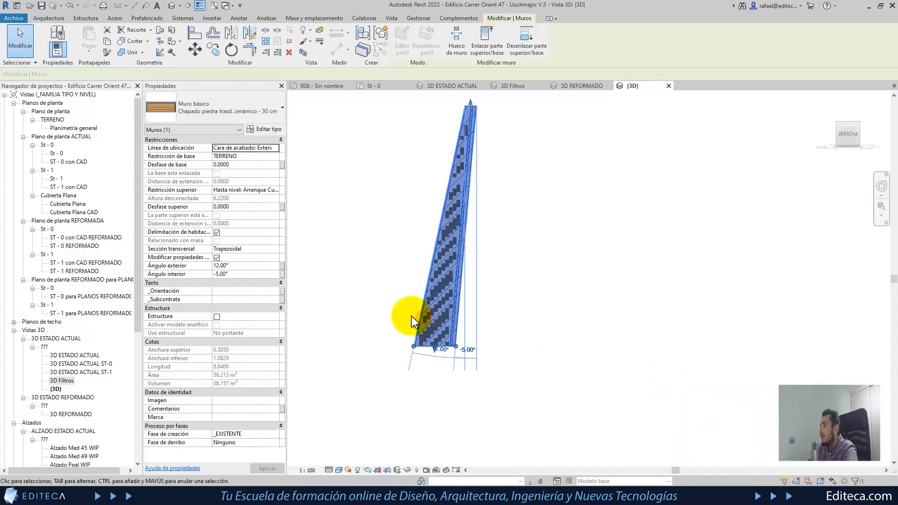
left_click(68, 6)
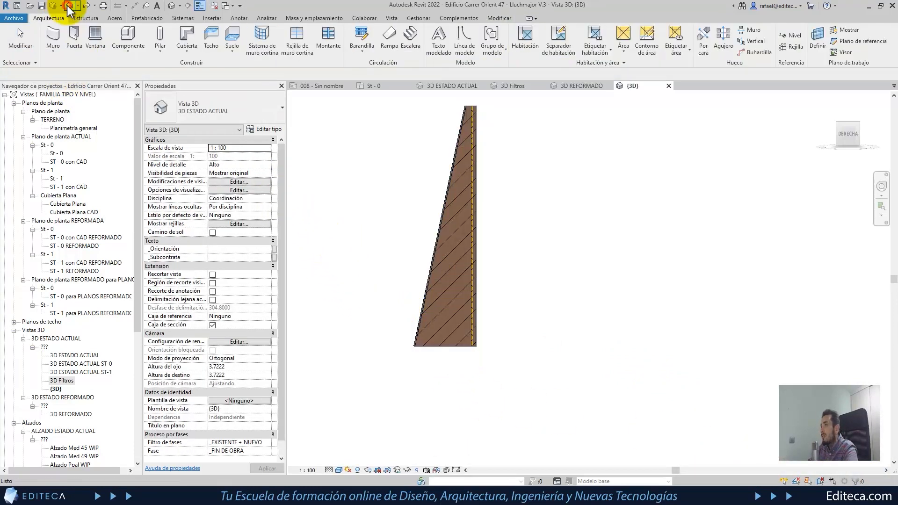
- Try to set the wall type's width measurement location to Parte inferior
left_click(450, 188)
left_click(263, 129)
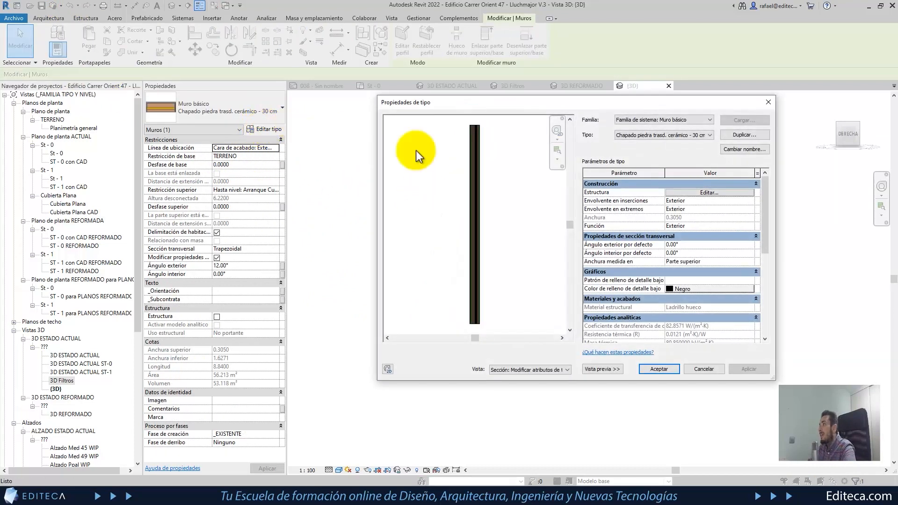
left_click_drag(685, 100, 814, 97)
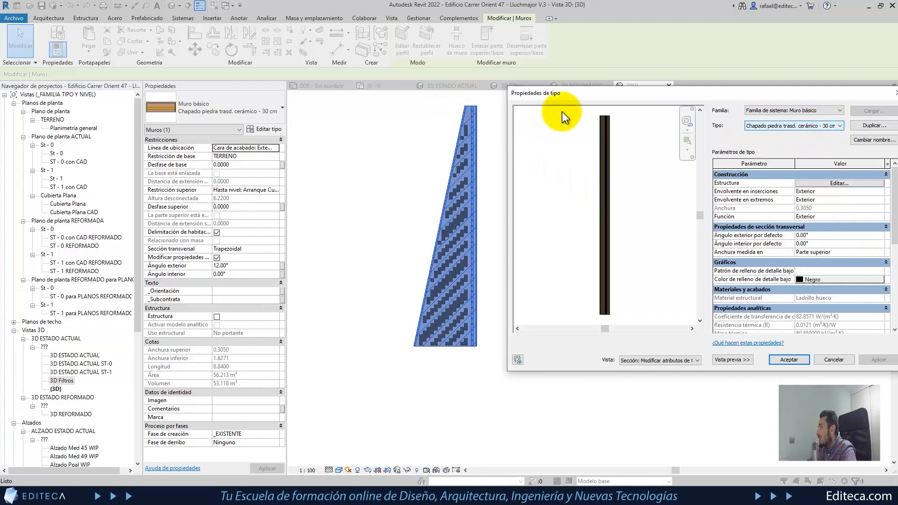
left_click(881, 253)
left_click(883, 235)
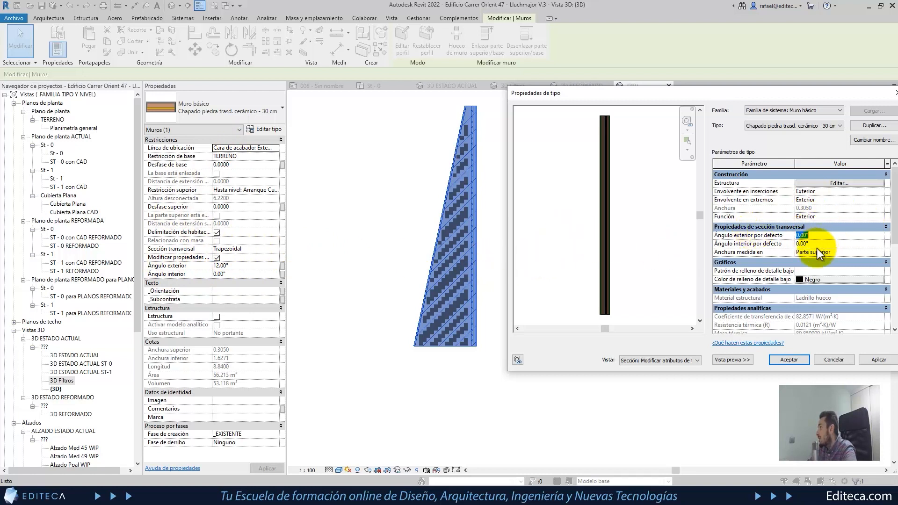
left_click(882, 255)
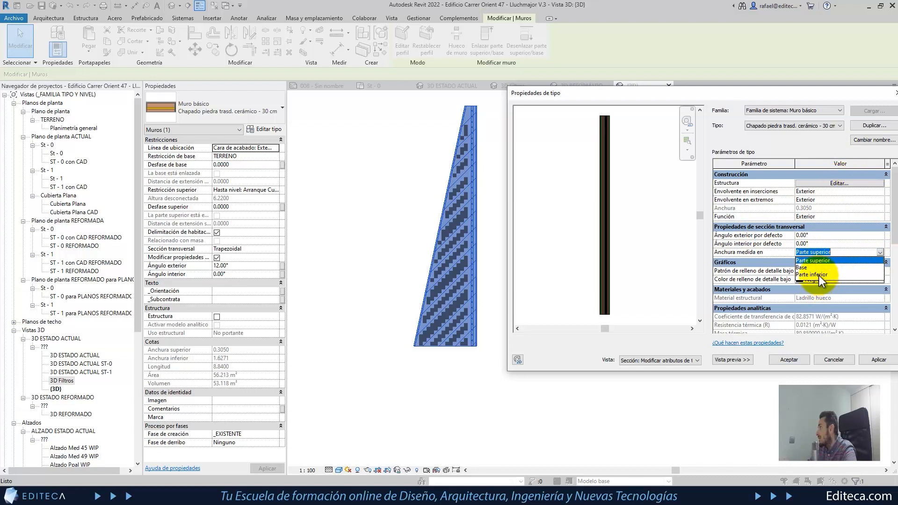
left_click(818, 279)
left_click(879, 361)
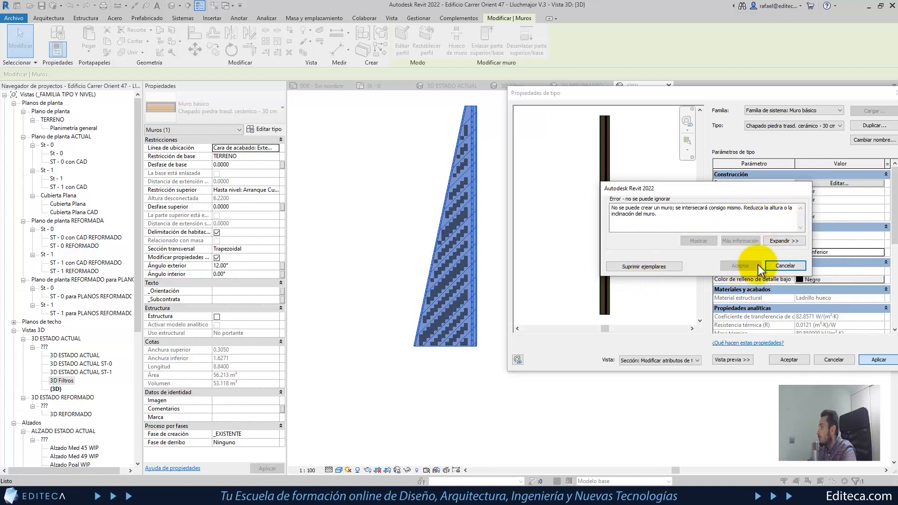
left_click(782, 264)
left_click(795, 359)
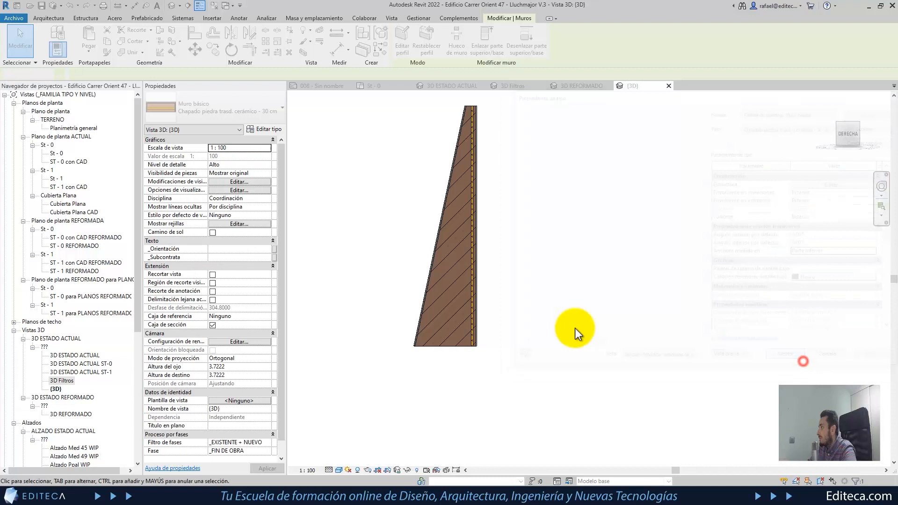
- Set the trapezoidal wall's exterior angle to 1.5°
left_click(422, 301)
scroll(442, 346, "up", 5)
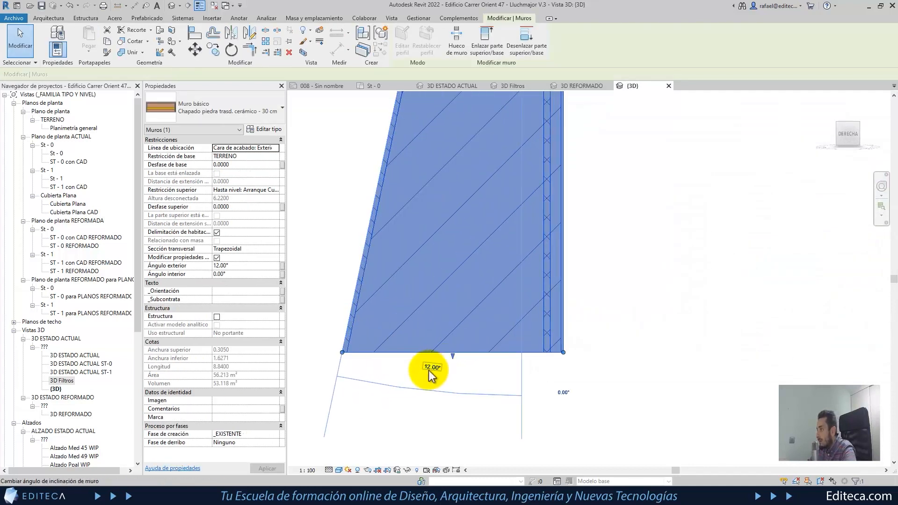
left_click(429, 366)
left_click_drag(431, 365, 401, 370)
type("1.5")
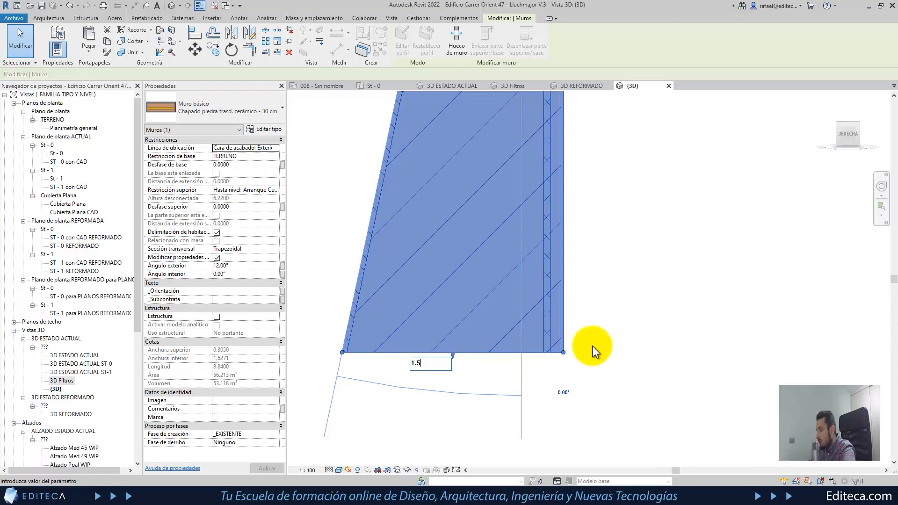
left_click(645, 336)
scroll(515, 372, "down", 4)
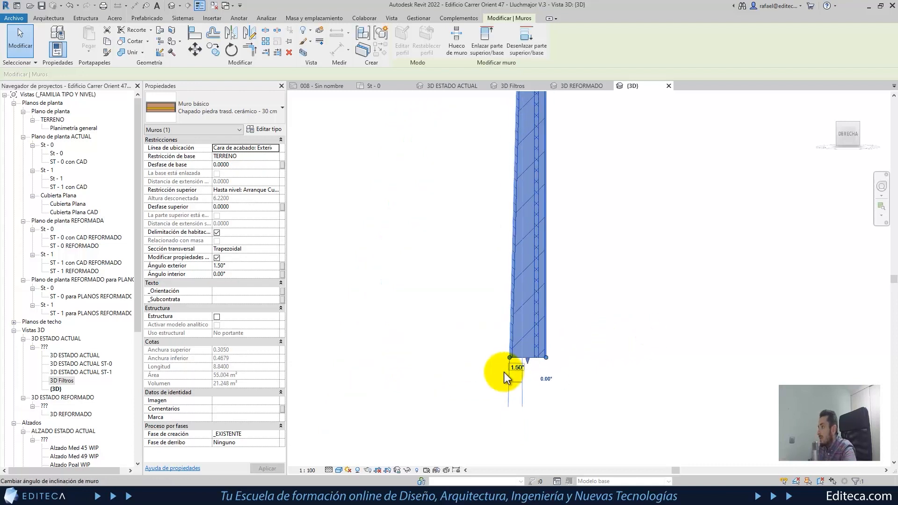
- Try again to have the wall type's width measured at Parte inferior, with the less inclined wall
left_click(539, 341)
left_click(518, 351)
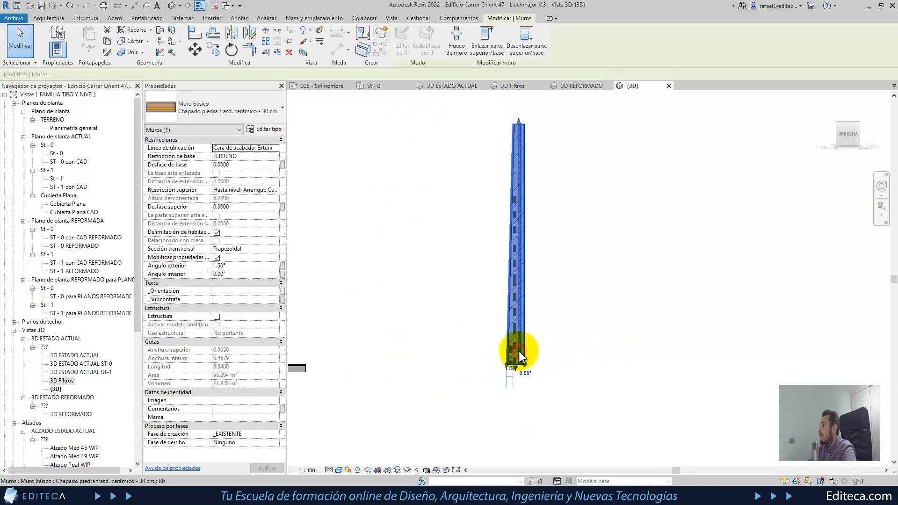
left_click(275, 131)
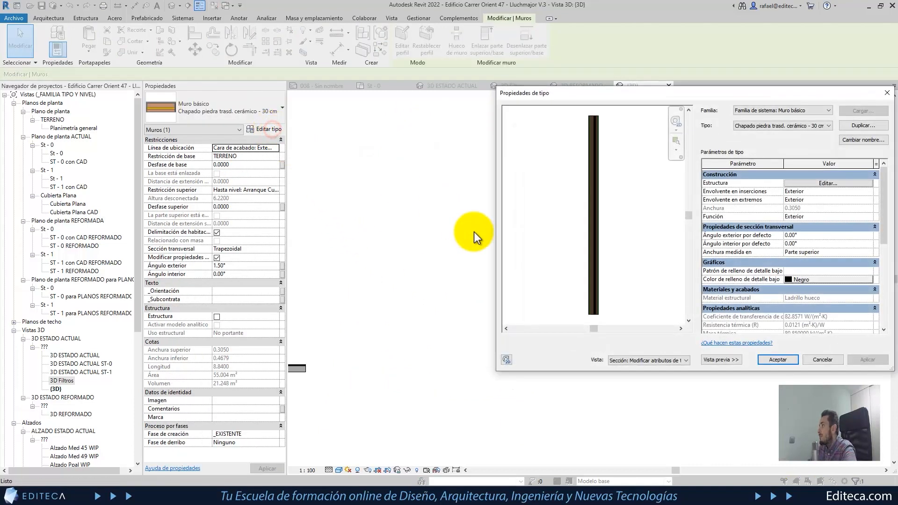
left_click_drag(645, 96, 151, 100)
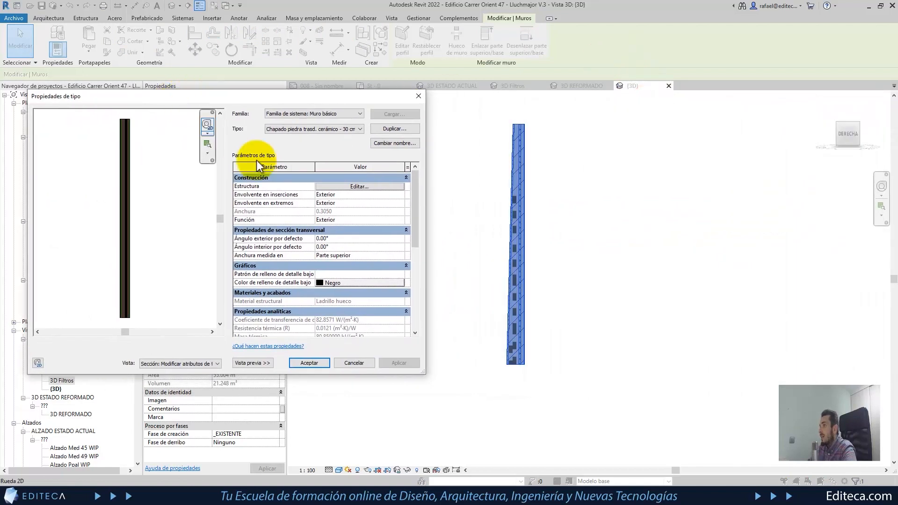
left_click(397, 254)
left_click(400, 255)
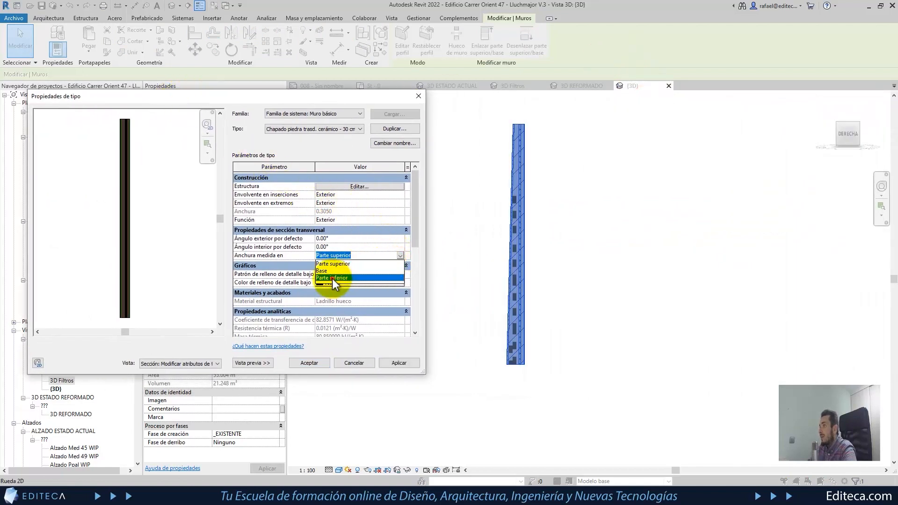
left_click(360, 277)
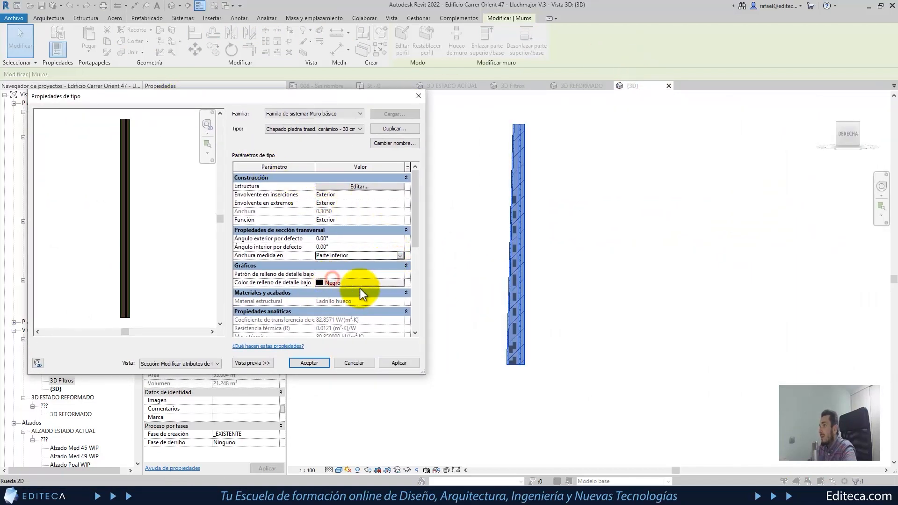
left_click(402, 363)
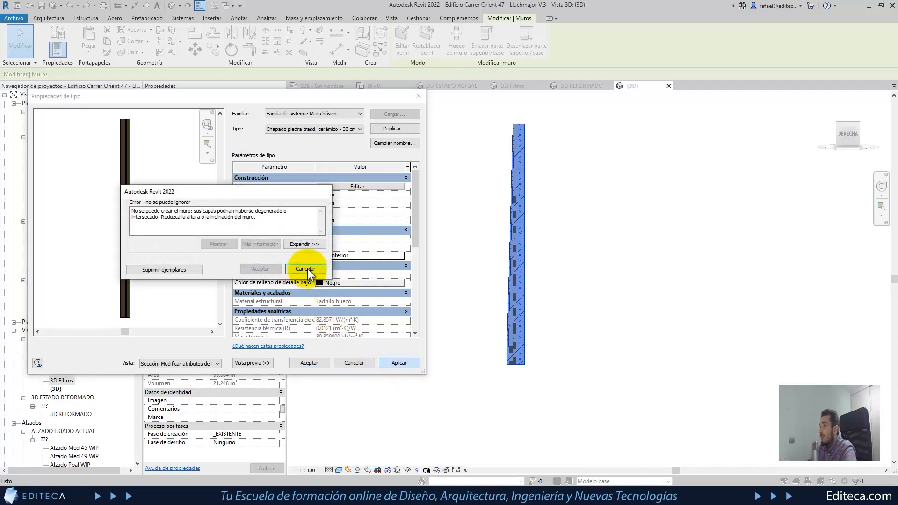
left_click(305, 269)
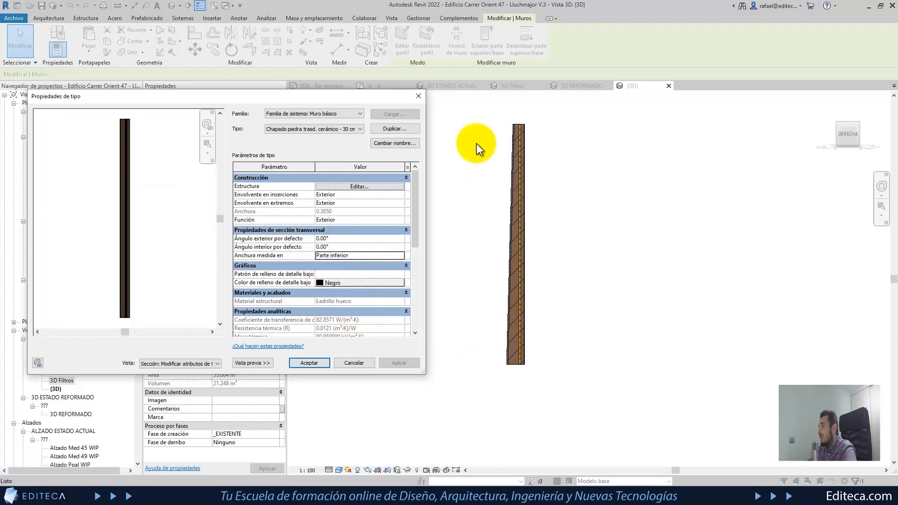
left_click(309, 363)
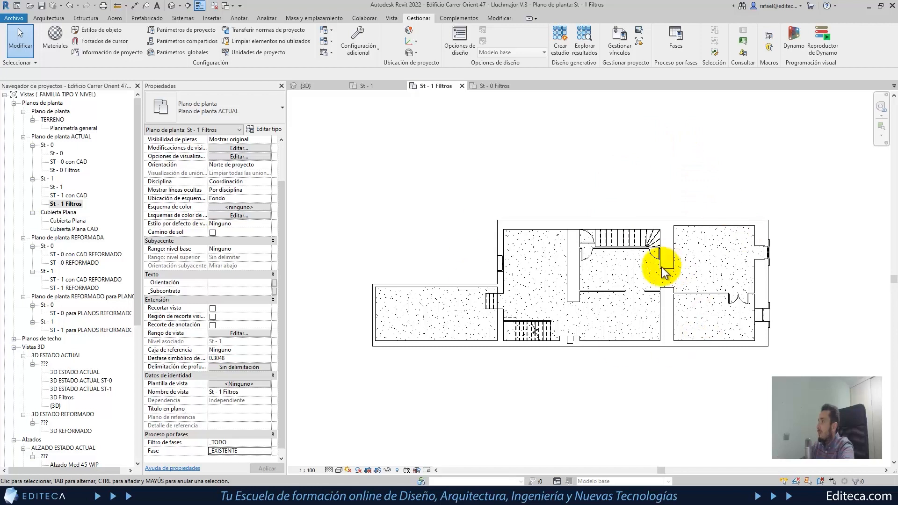
- Review the project's phases, phase filters and phase graphic overrides
left_click(682, 48)
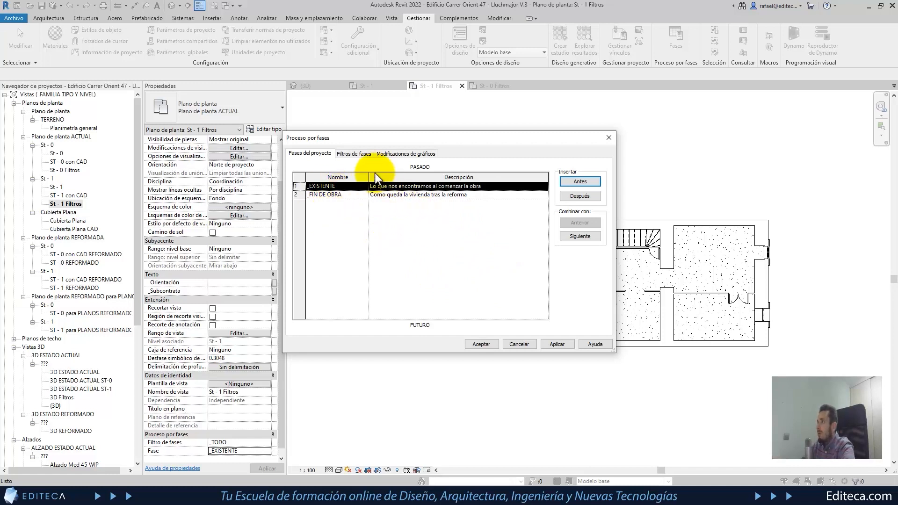
left_click(365, 155)
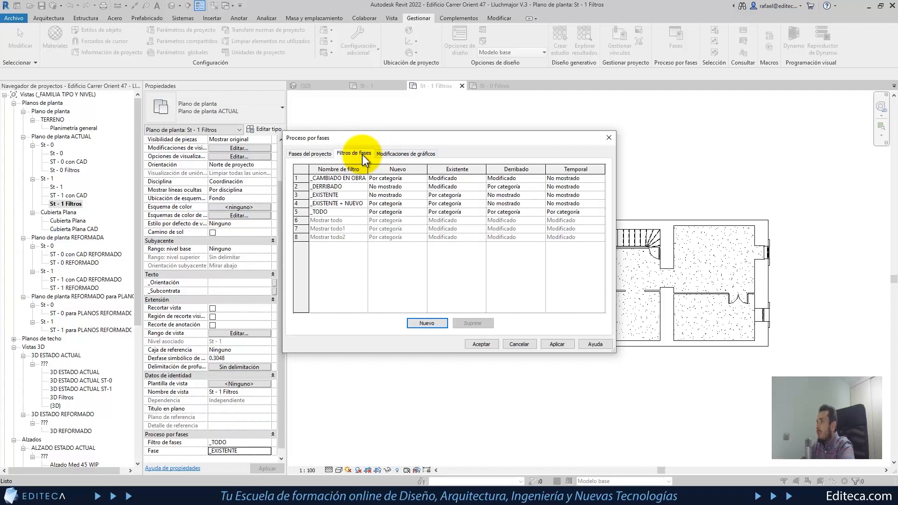
left_click(409, 154)
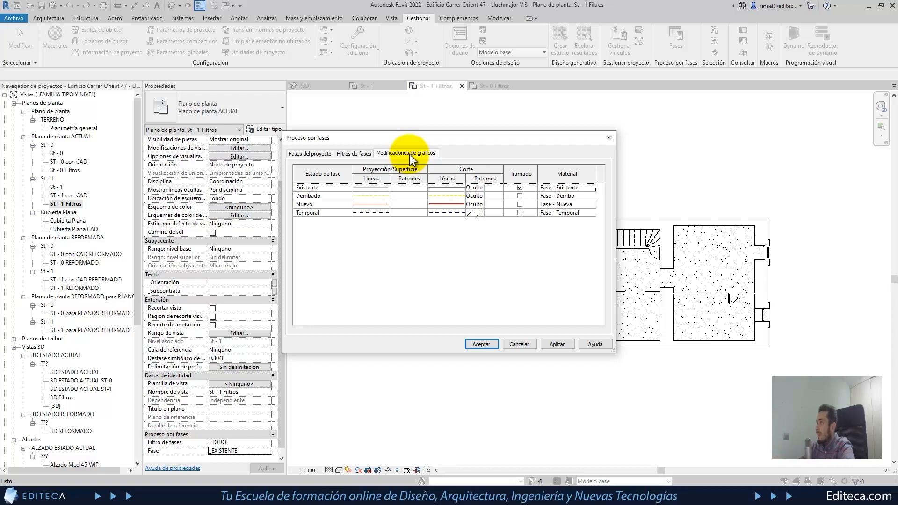
left_click(611, 139)
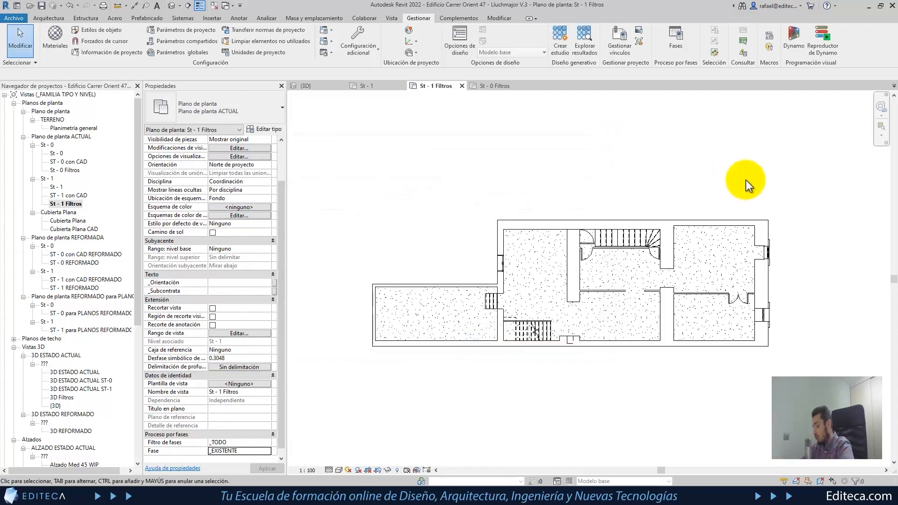
- Check the filters applied to the St - 1 Filtros plan, and view the St - 0 Filtros and St - 1 Filtros plans
key("v")
key("g")
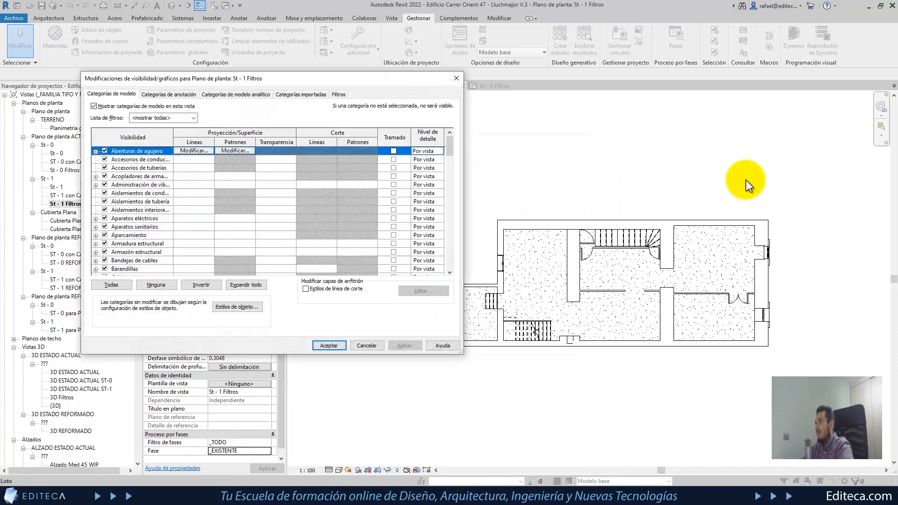
left_click(339, 94)
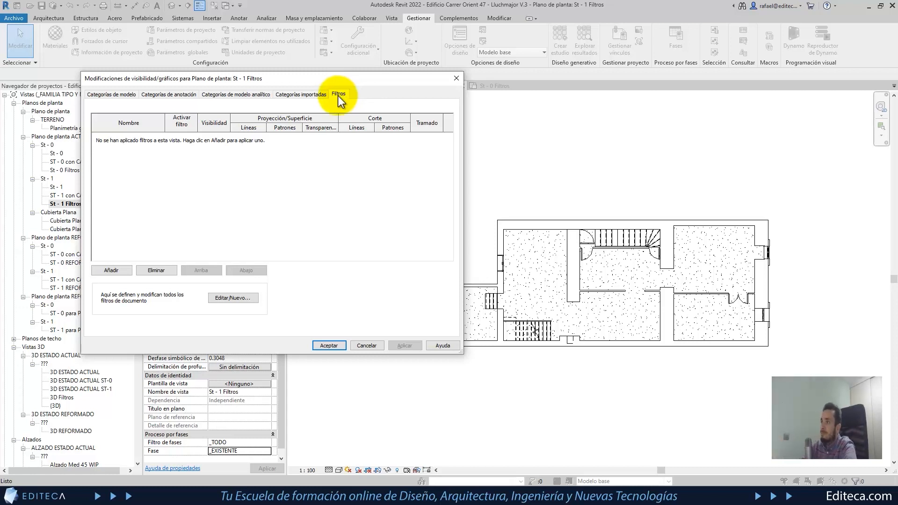
left_click(456, 79)
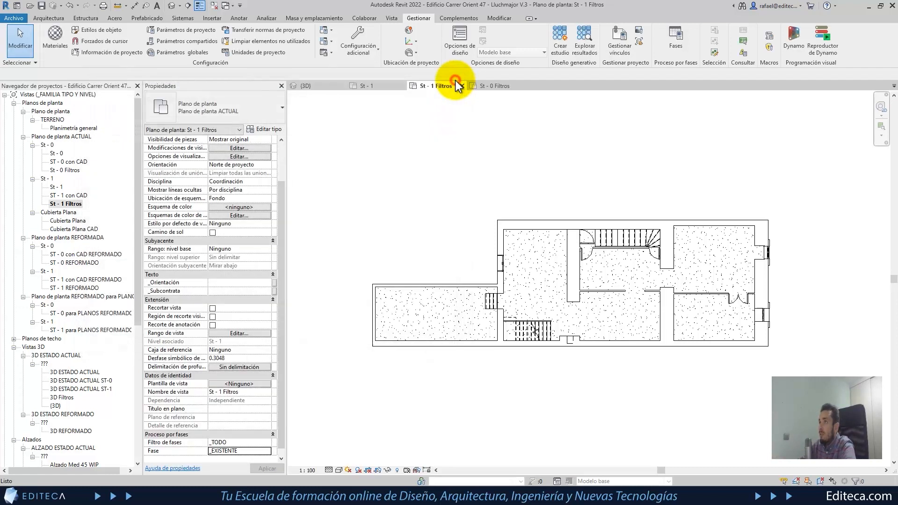
double_click(68, 170)
double_click(70, 204)
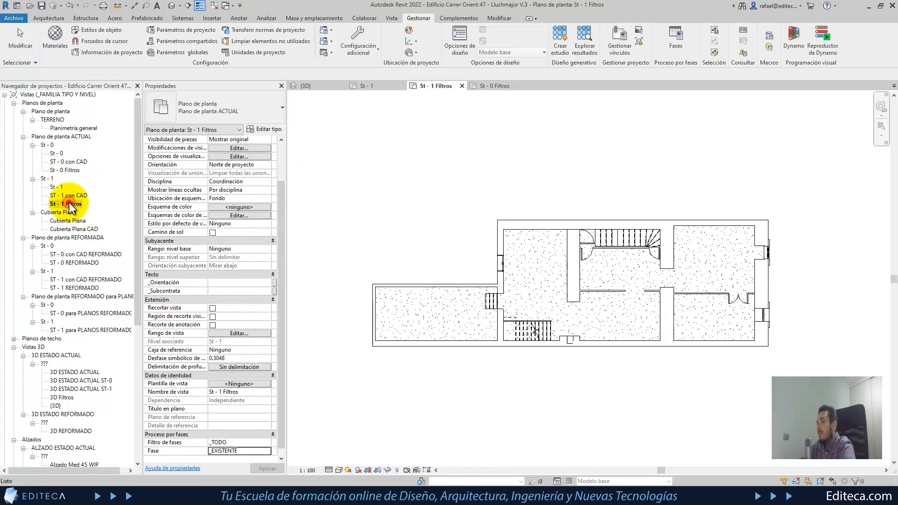
- Open the St - 0 Filtros plan and bring up the document's filter definitions from its visibility/graphics overrides
double_click(68, 171)
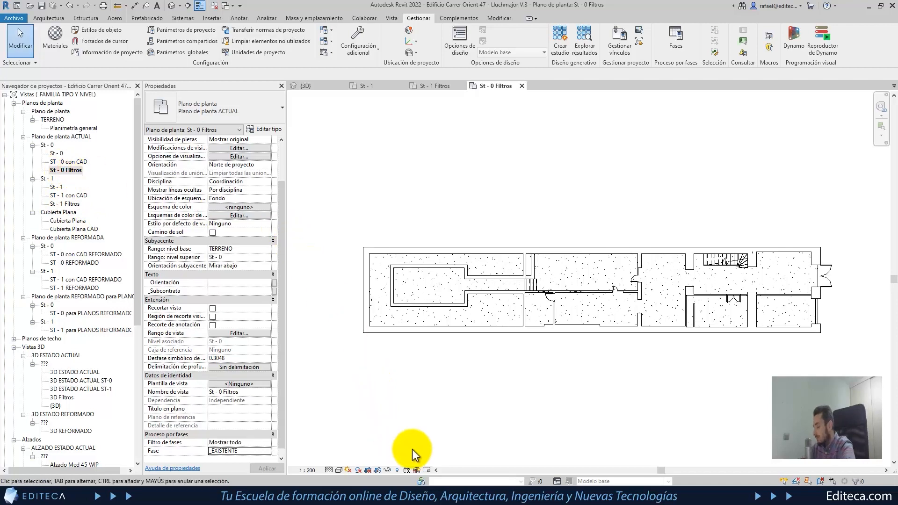
key("v")
key("g")
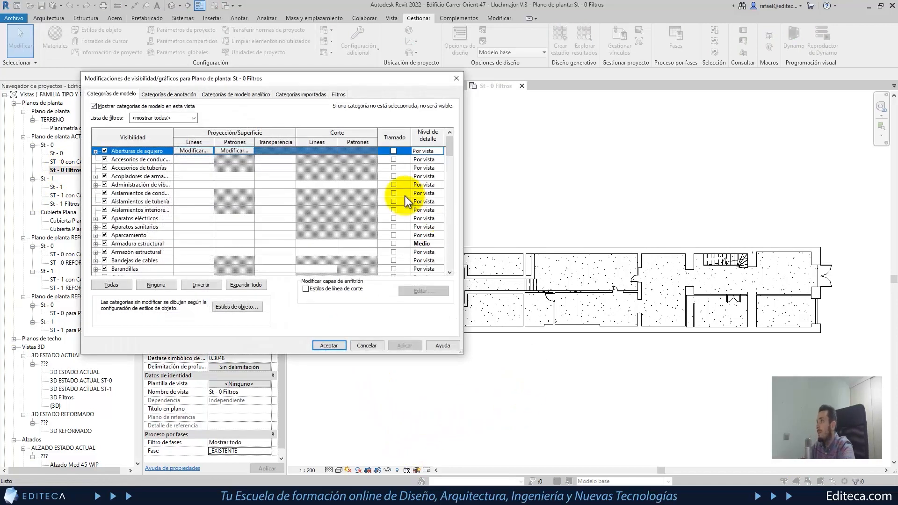
left_click(339, 94)
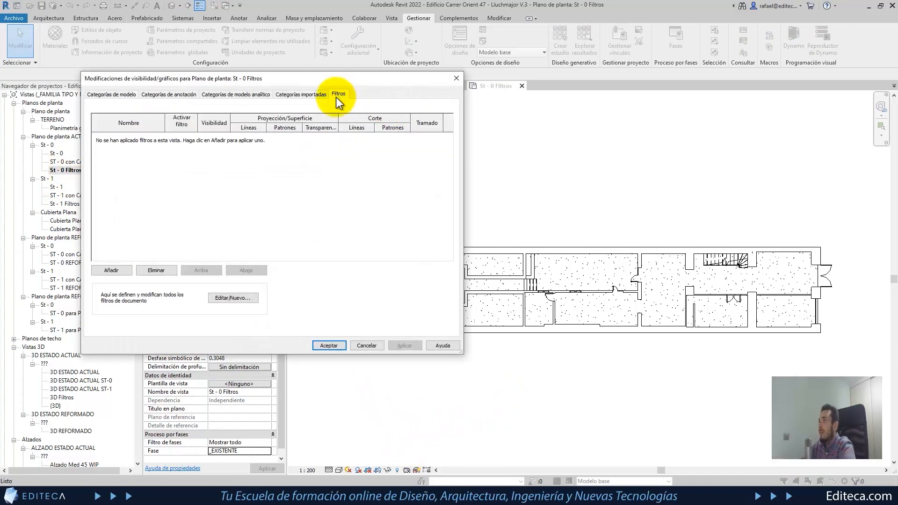
left_click(223, 296)
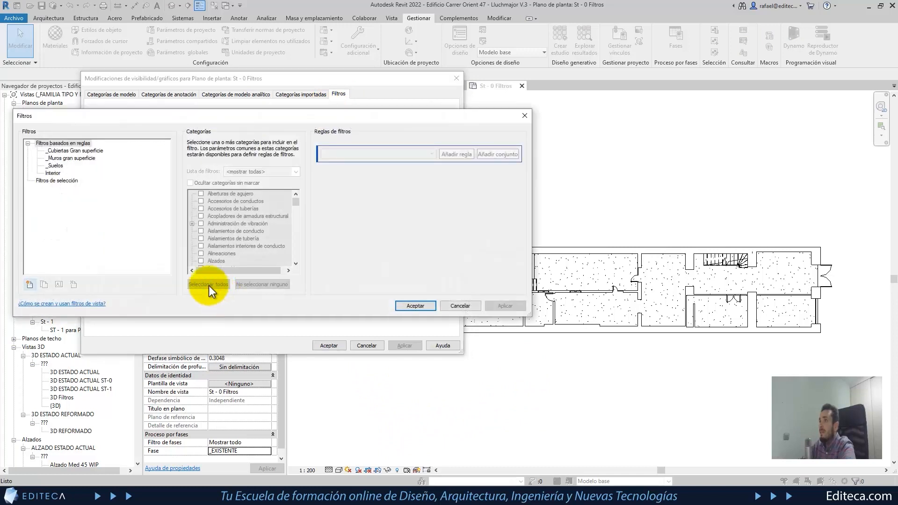
- Delete the rule-based filters _Cubiertas Gran superficie, _Muros gran superficie, _Suelos and Interior
left_click(65, 150)
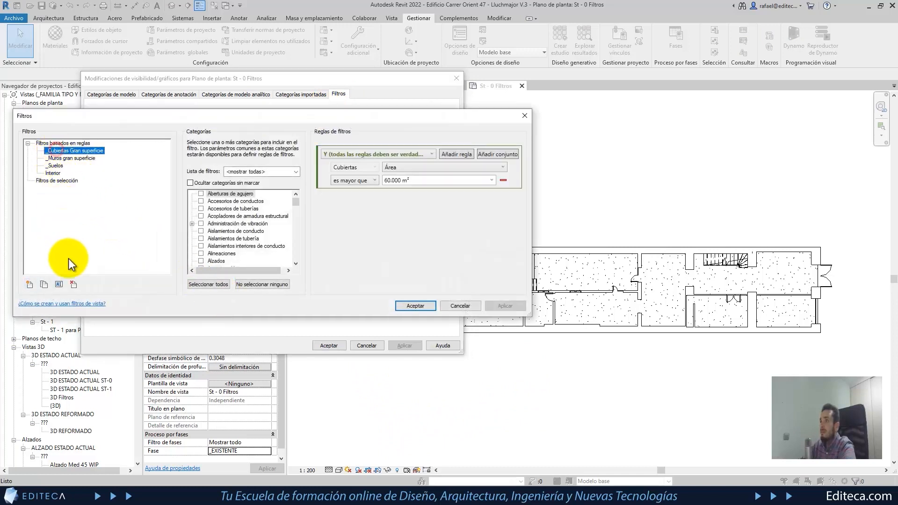
left_click(74, 284)
left_click(467, 252)
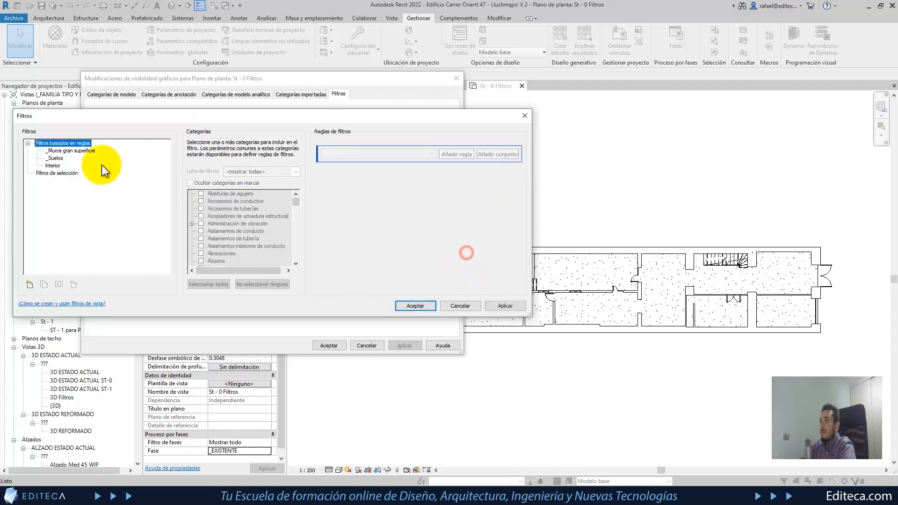
left_click(72, 284)
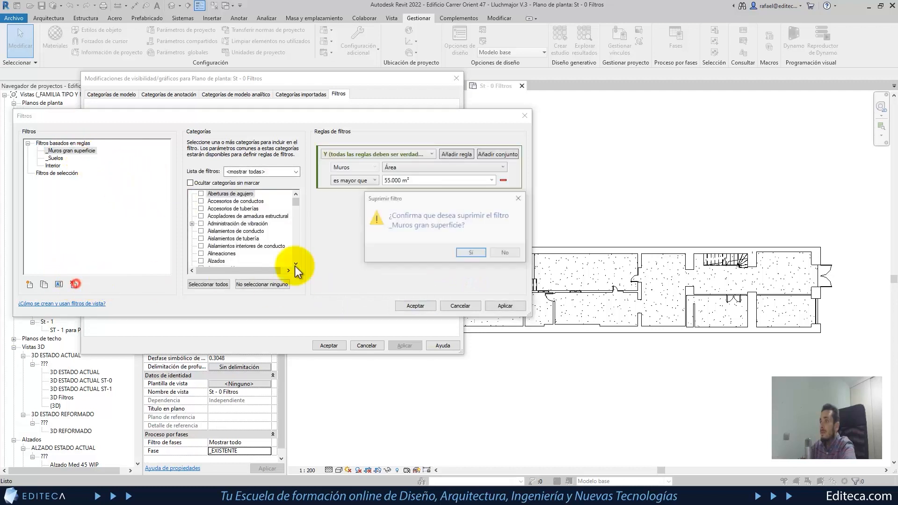
left_click(477, 253)
left_click(55, 150)
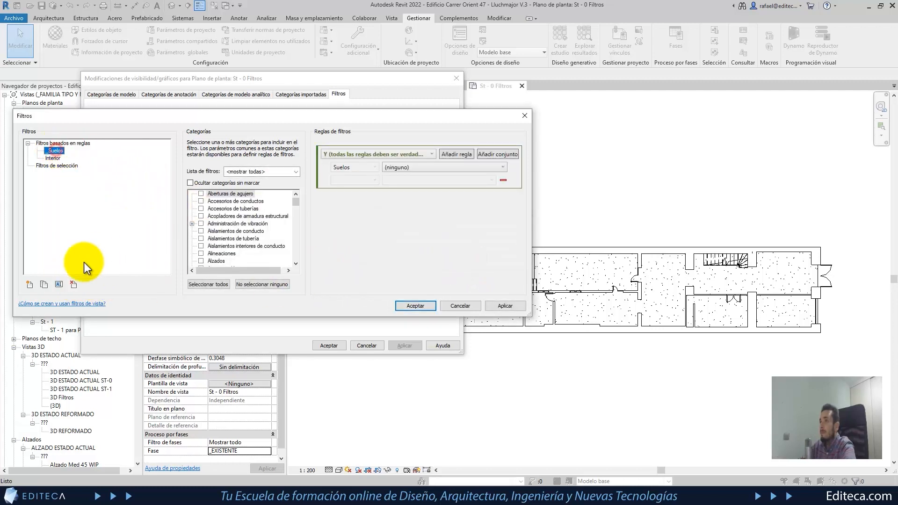
left_click(73, 284)
left_click(470, 253)
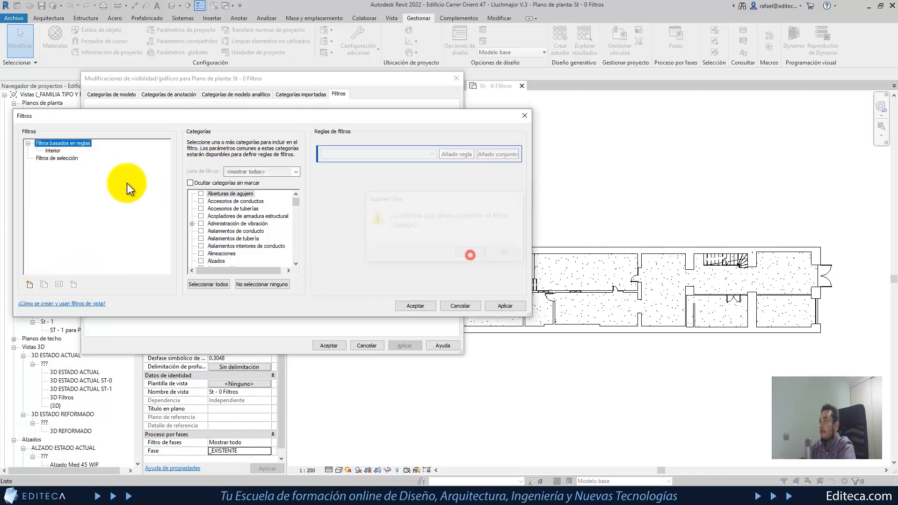
left_click(52, 150)
left_click(466, 253)
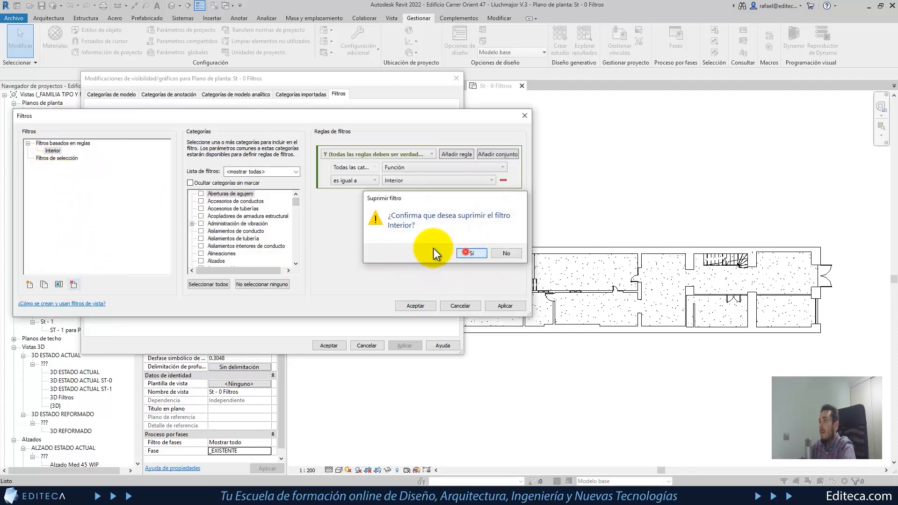
- Create a new rule-based filter named "_Elementos Creación Fase Existente"
left_click(29, 284)
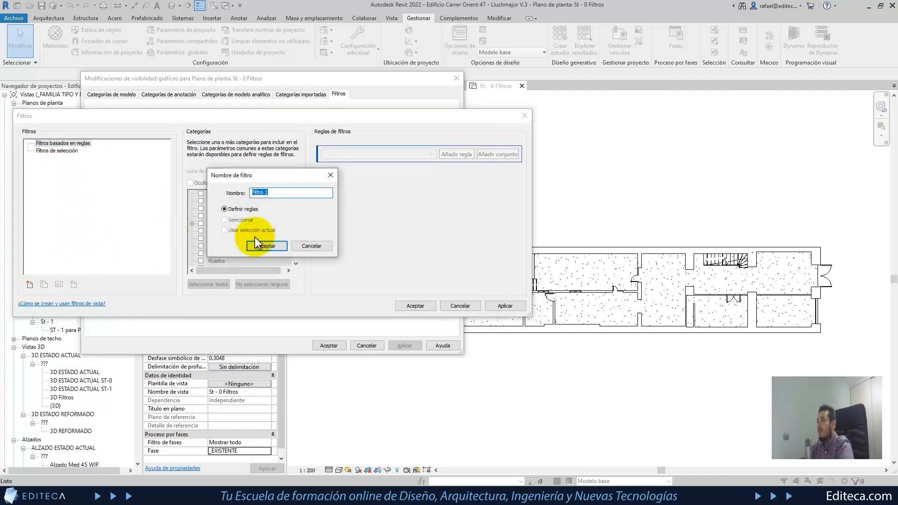
type("_")
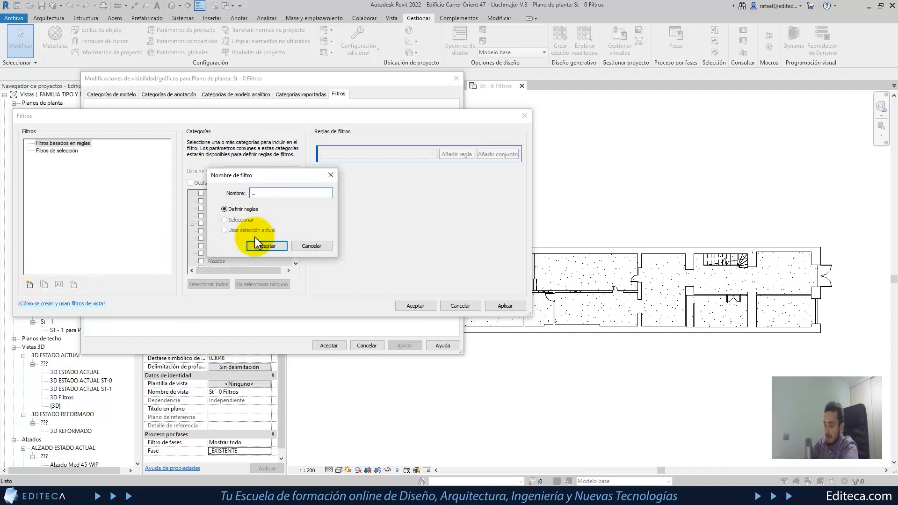
type("Elementos ")
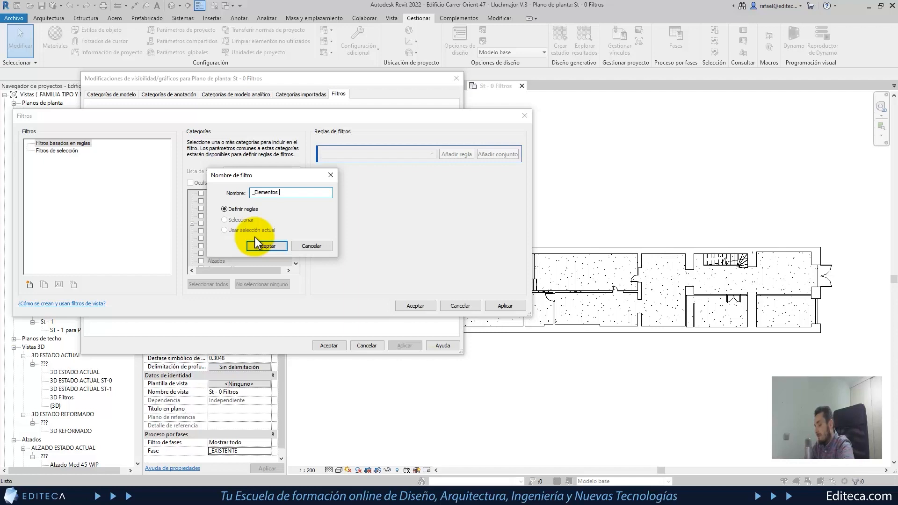
type("Fase")
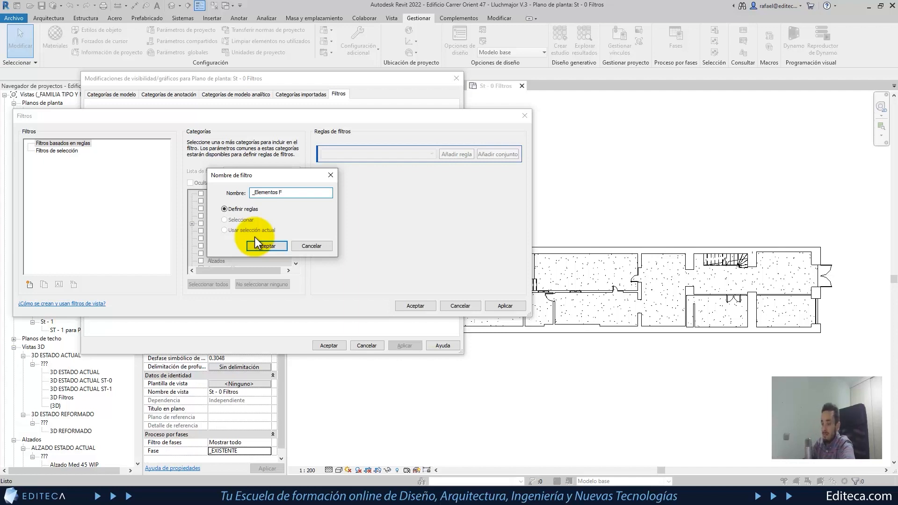
left_click(281, 192)
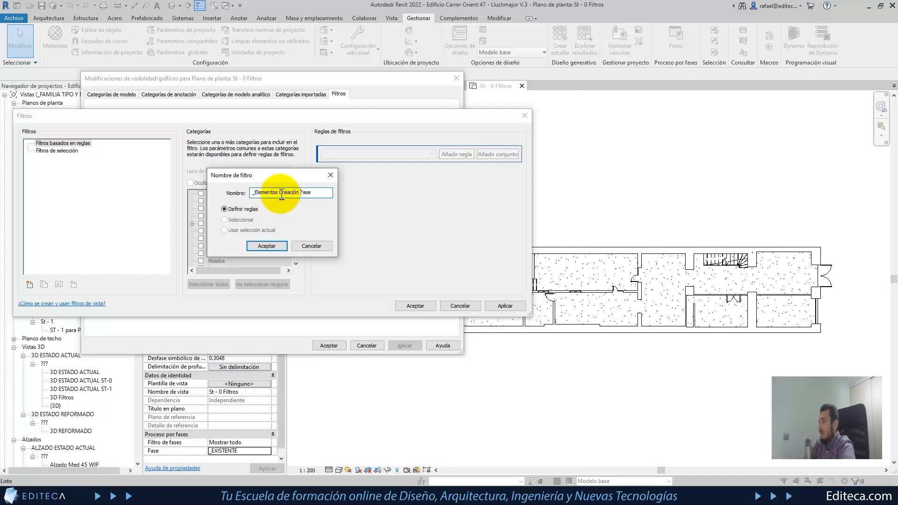
left_click(320, 192)
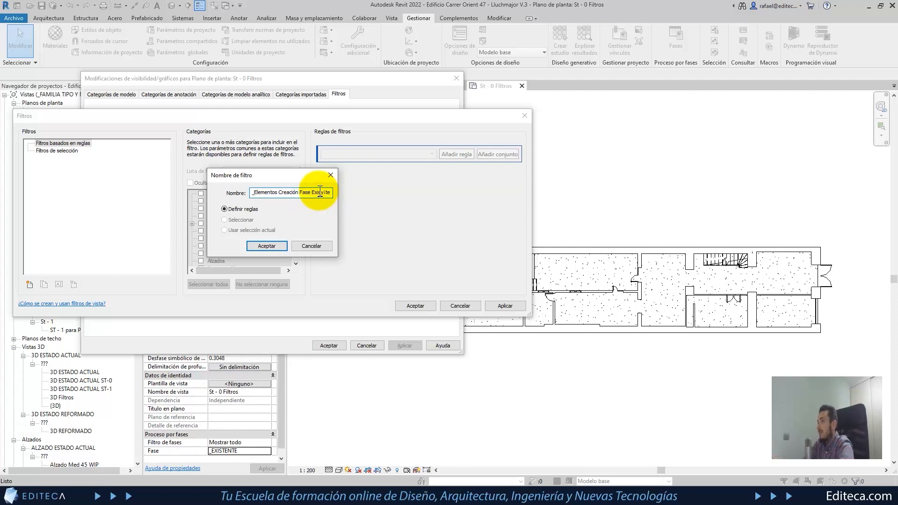
type("Existen")
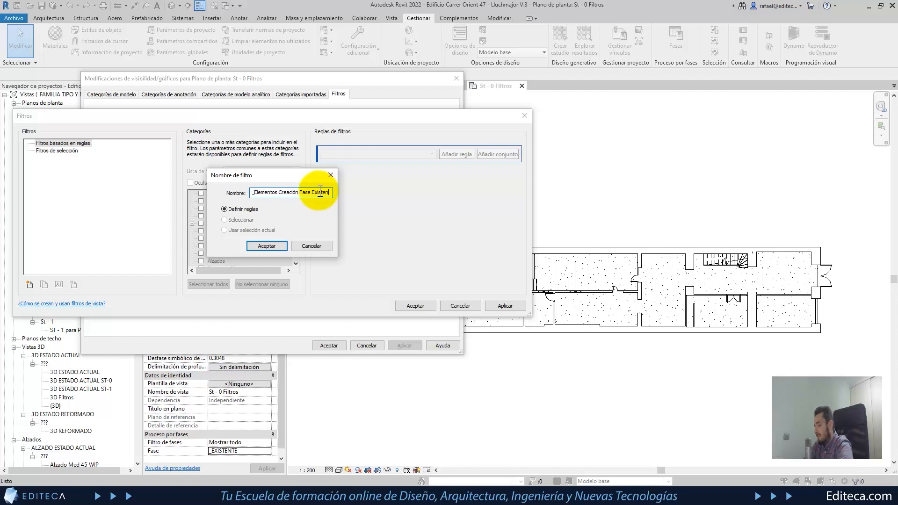
type("te")
left_click(267, 245)
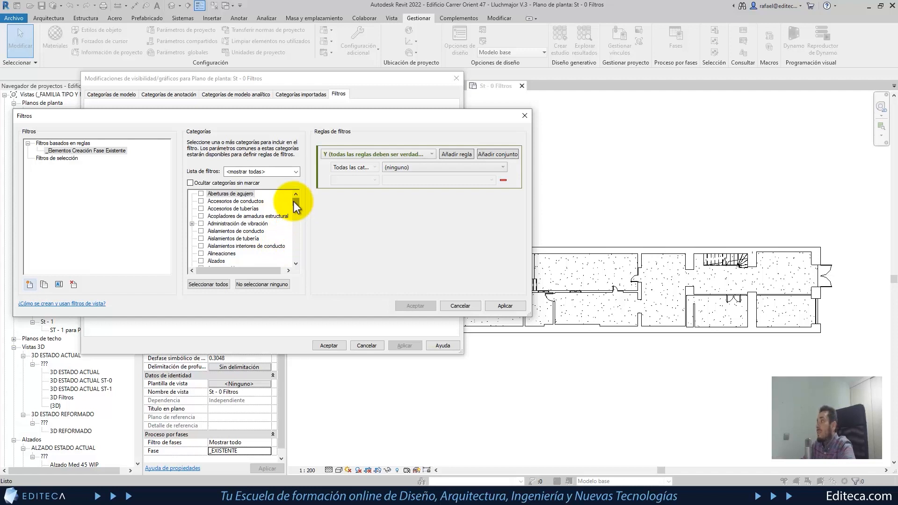
- Include the Muros, Ventanas and Puertas categories in the _Elementos Creación Fase Existente filter
left_click_drag(295, 202, 296, 229)
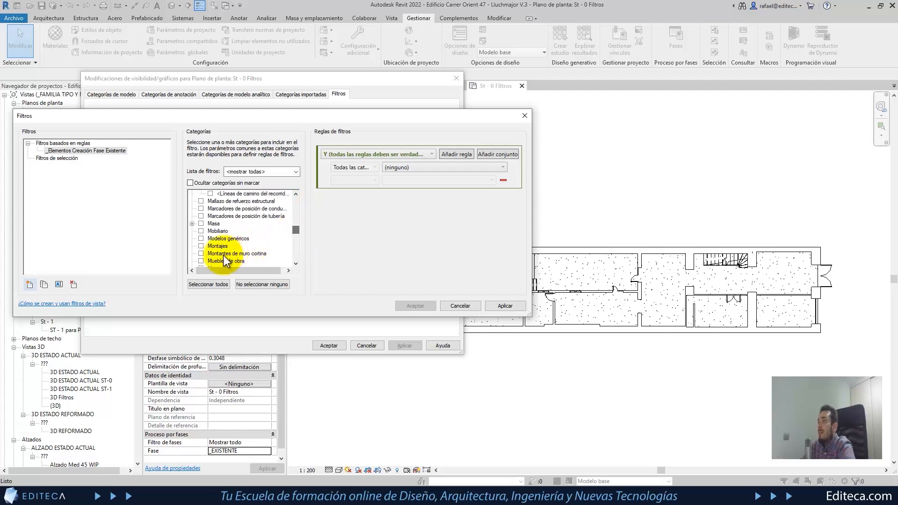
scroll(214, 255, "down", 1)
left_click(201, 261)
scroll(220, 243, "down", 4)
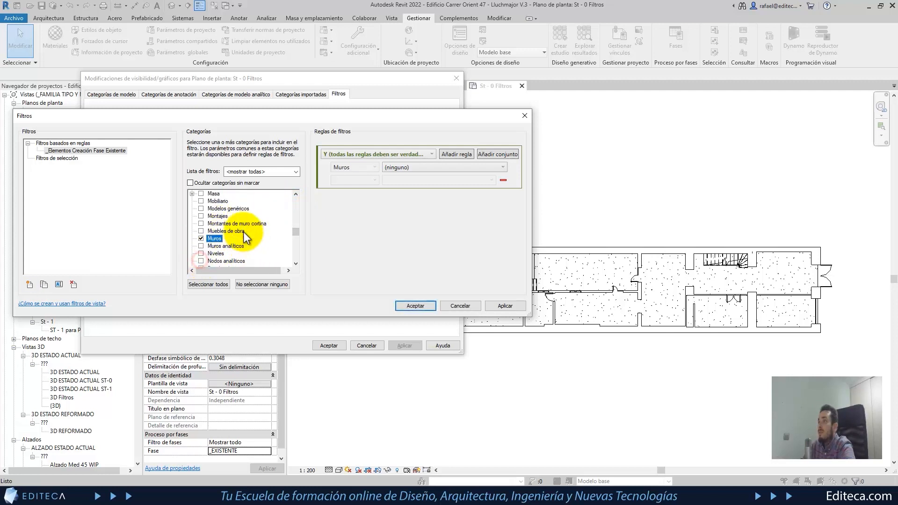
scroll(217, 253, "down", 6)
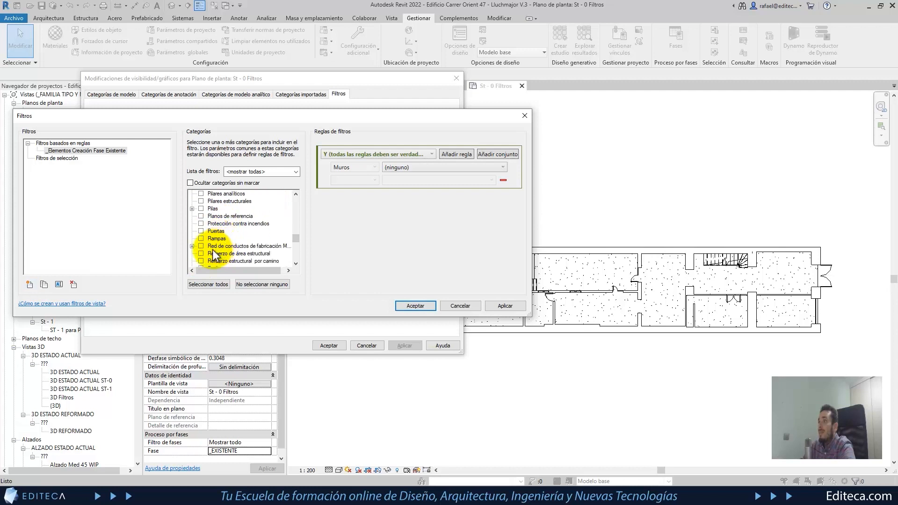
scroll(205, 256, "down", 6)
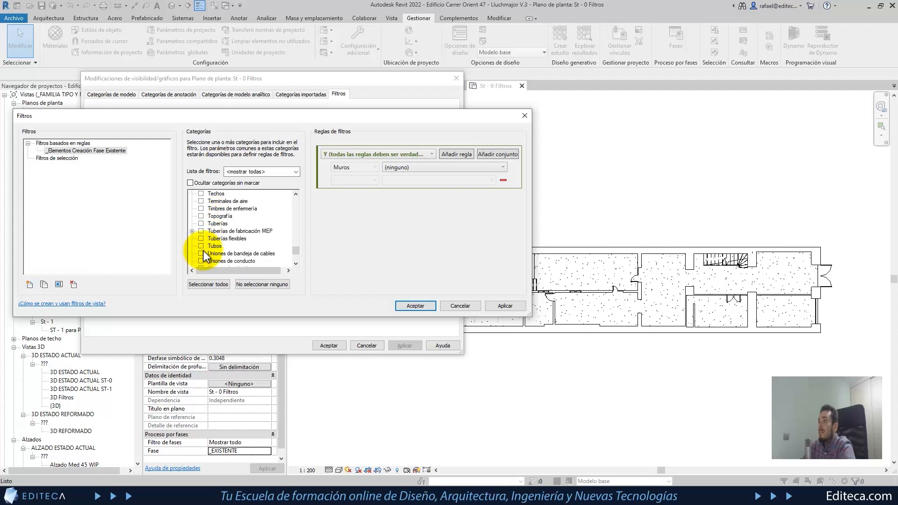
scroll(202, 256, "down", 1)
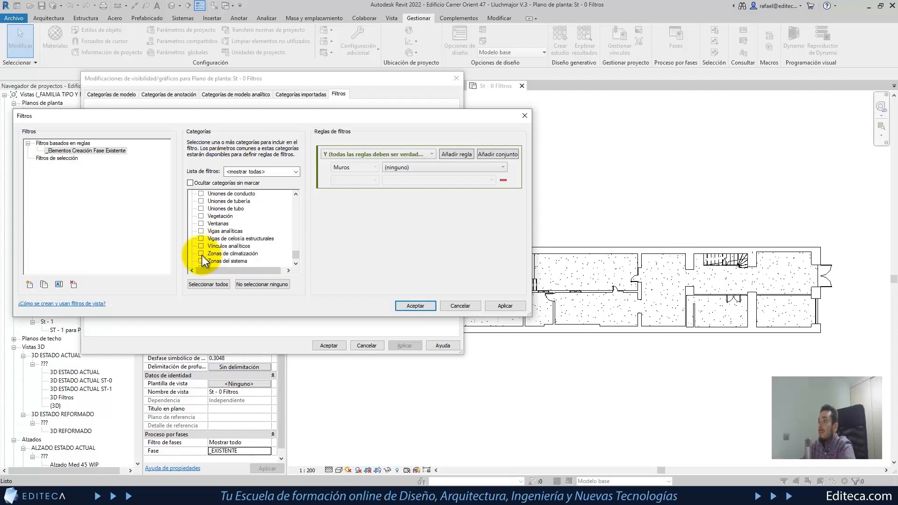
left_click(201, 223)
scroll(208, 241, "up", 2)
scroll(209, 244, "up", 3)
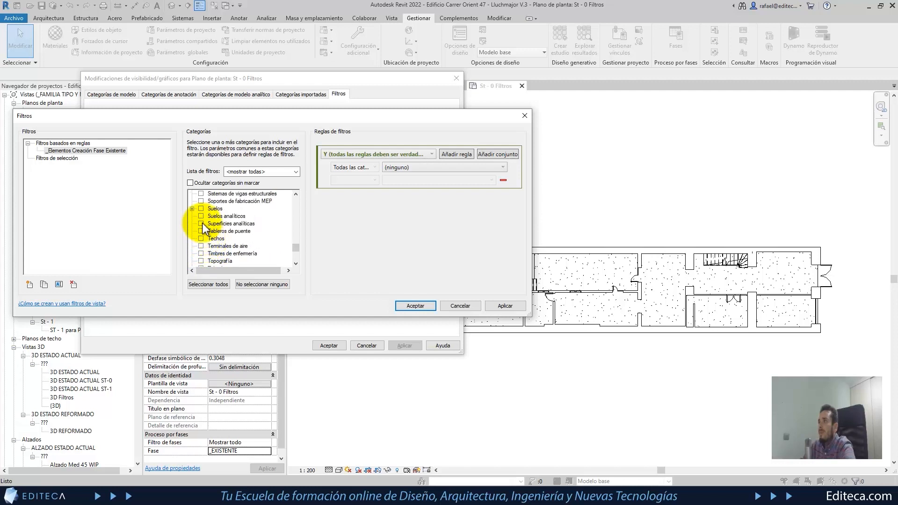
scroll(209, 231, "up", 5)
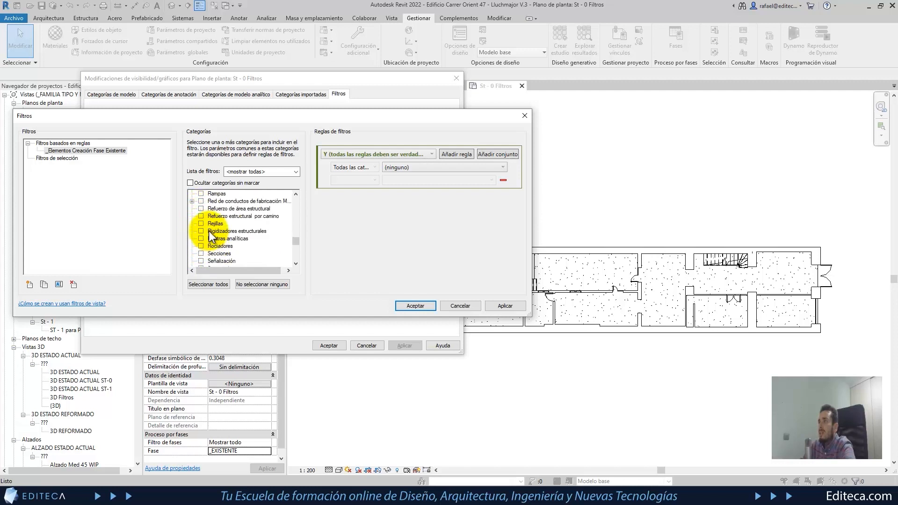
scroll(209, 231, "up", 2)
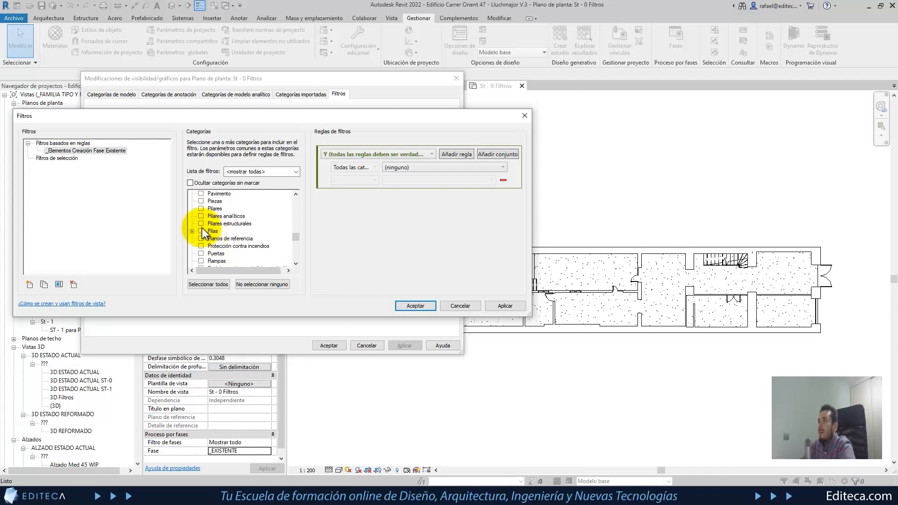
scroll(208, 244, "down", 1)
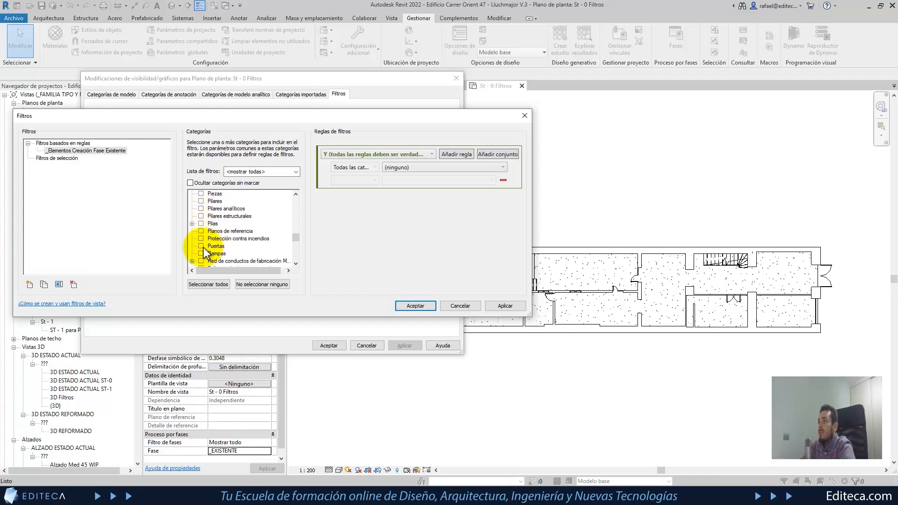
left_click(202, 246)
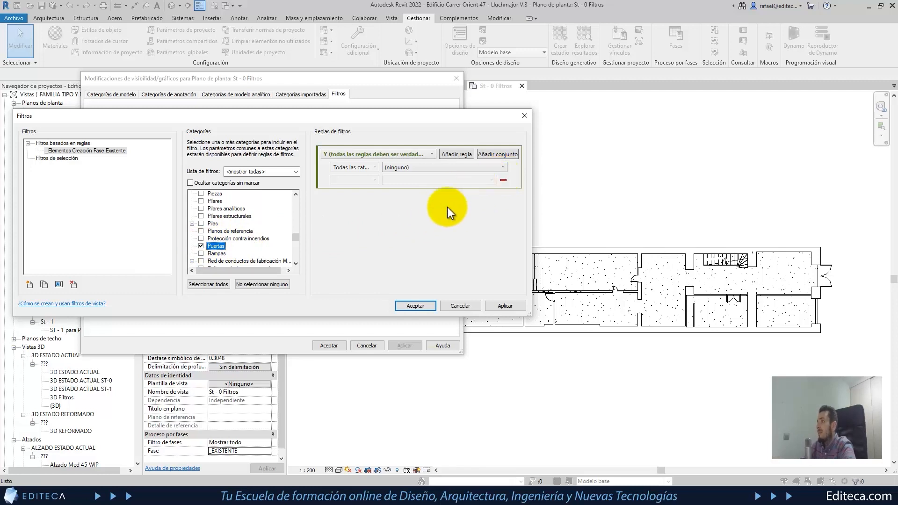
- Set the filter rule to Fase de creación es igual a _EXISTENTE and accept the filter definition
left_click(499, 166)
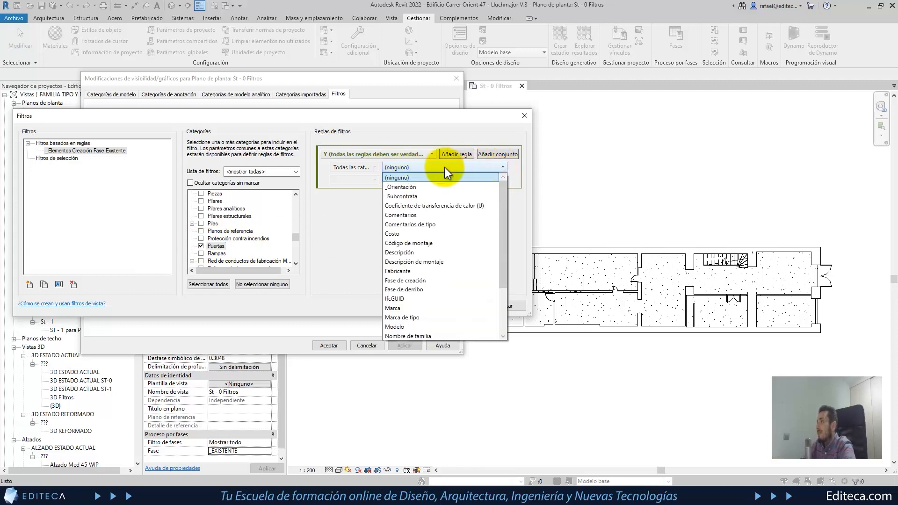
scroll(463, 241, "down", 2)
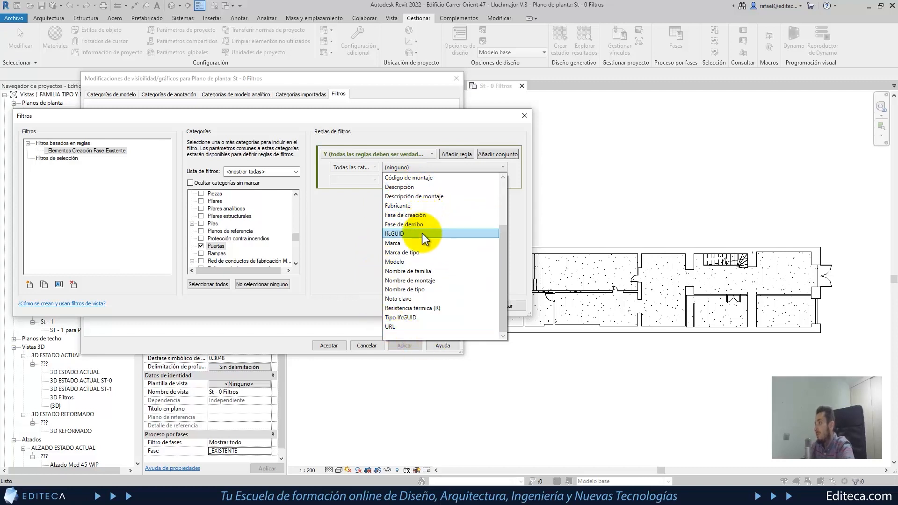
left_click(416, 216)
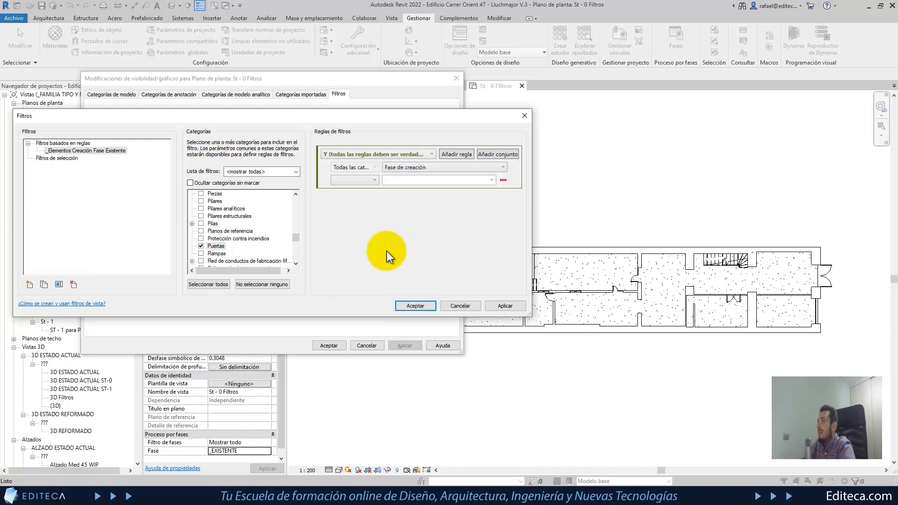
left_click(373, 180)
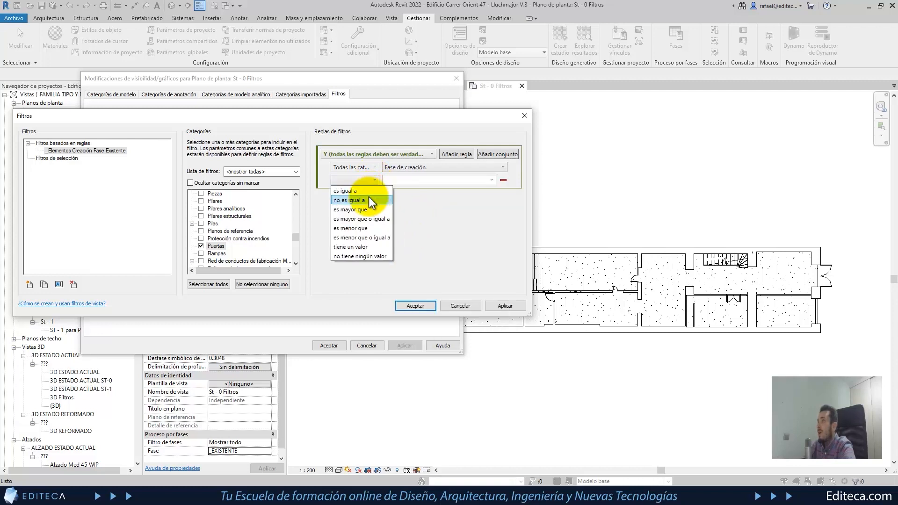
left_click(358, 194)
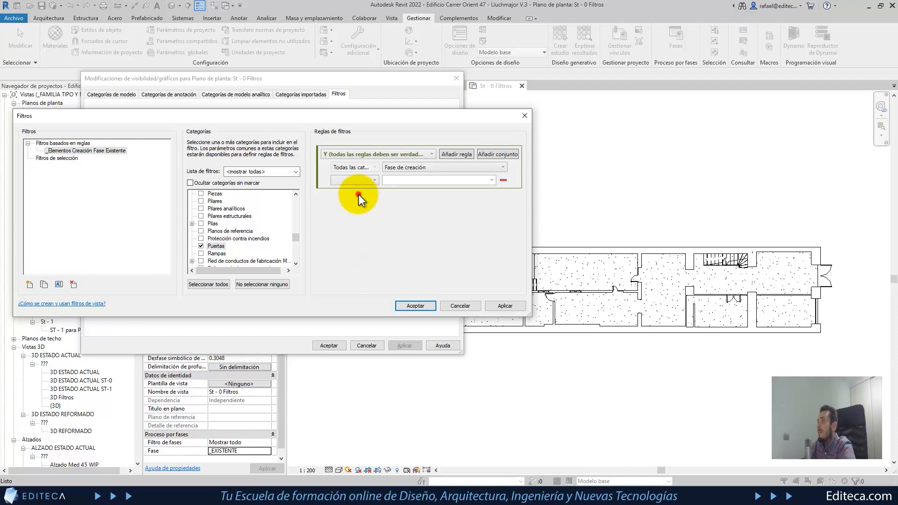
left_click(492, 180)
left_click(464, 191)
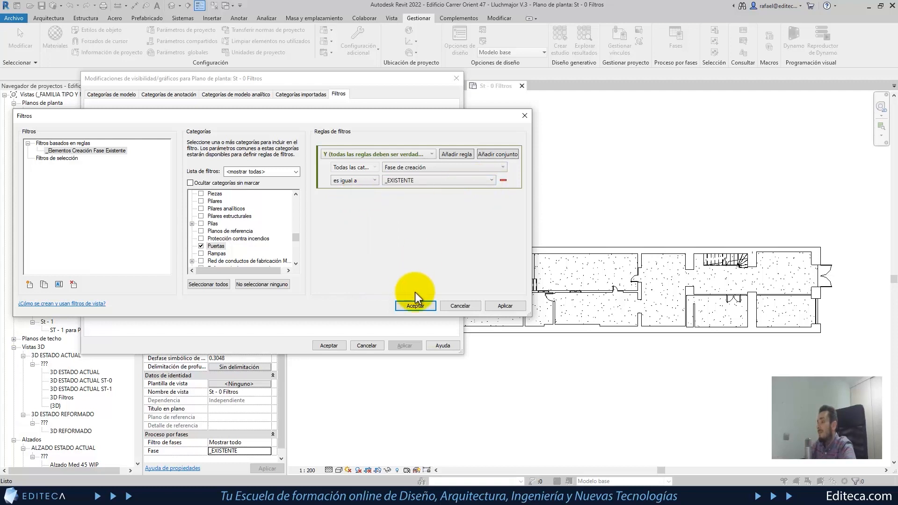
left_click(416, 306)
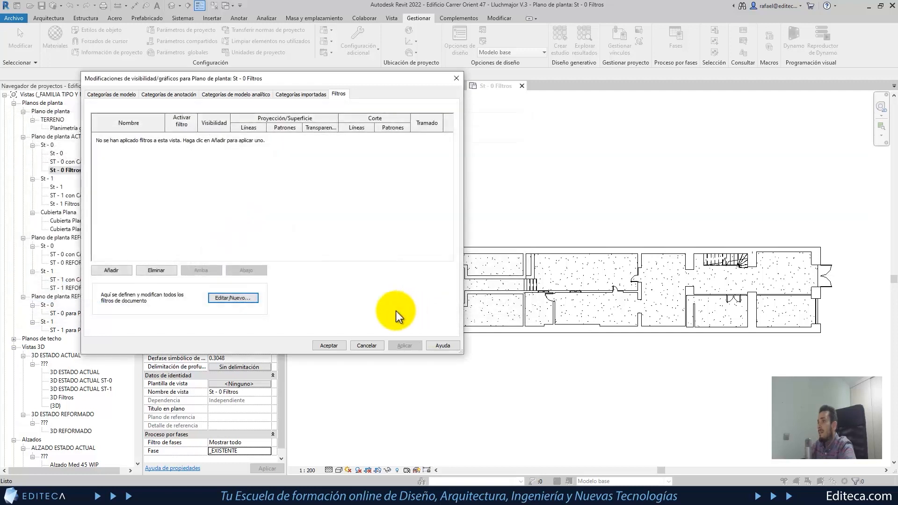
- Create a new rule-based filter named "_Elementos Creación Fase Fin de Obra"
left_click(243, 302)
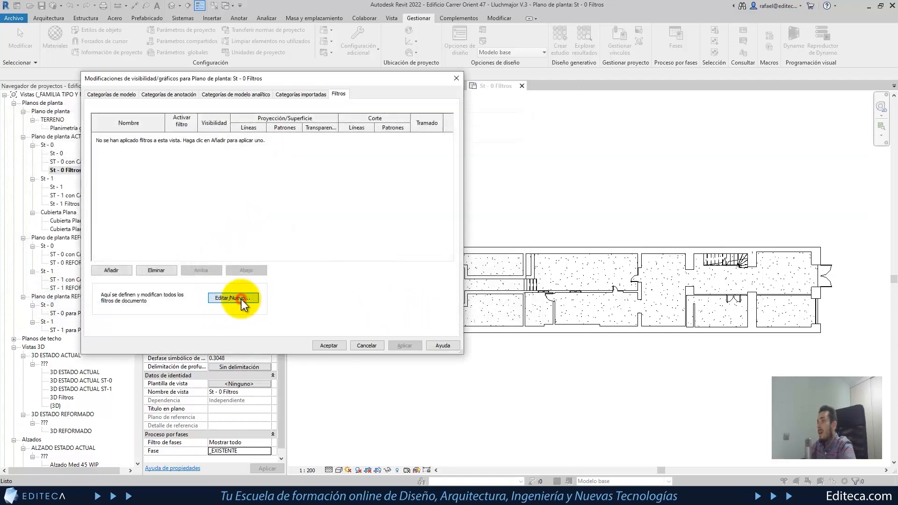
left_click(29, 284)
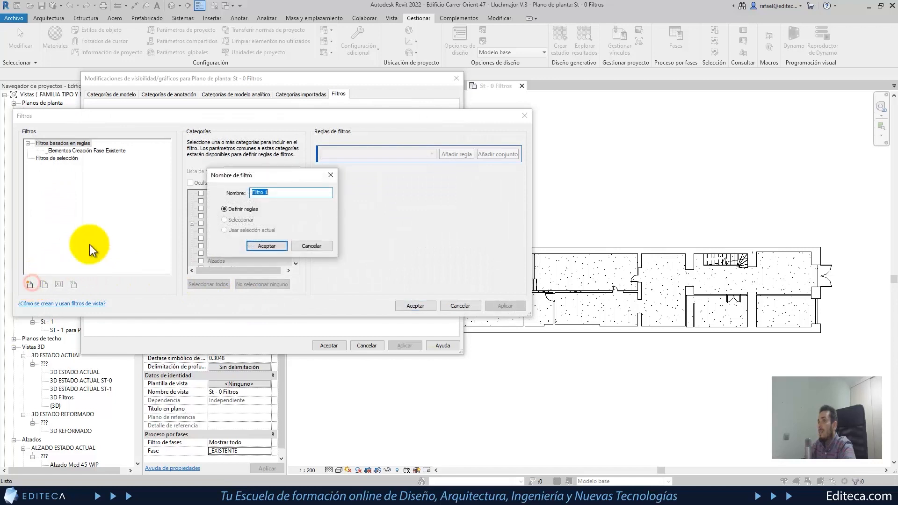
type("_Elem")
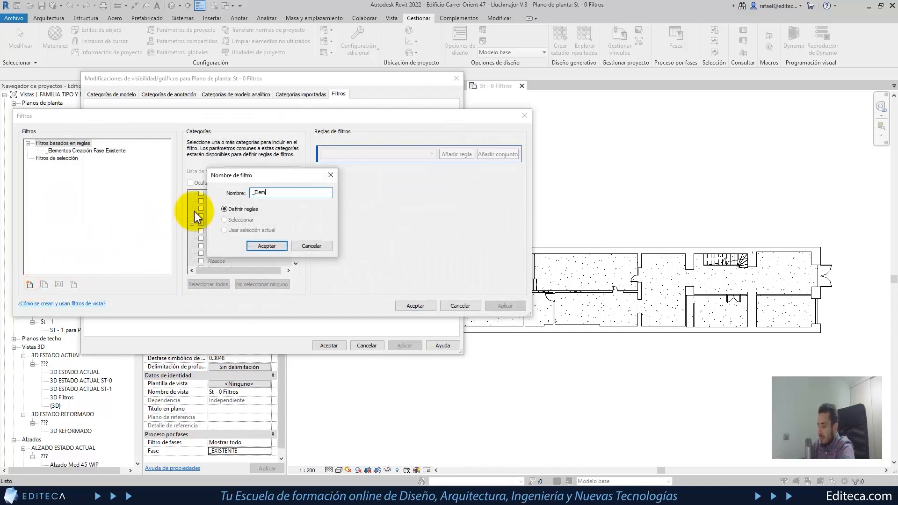
type("entos")
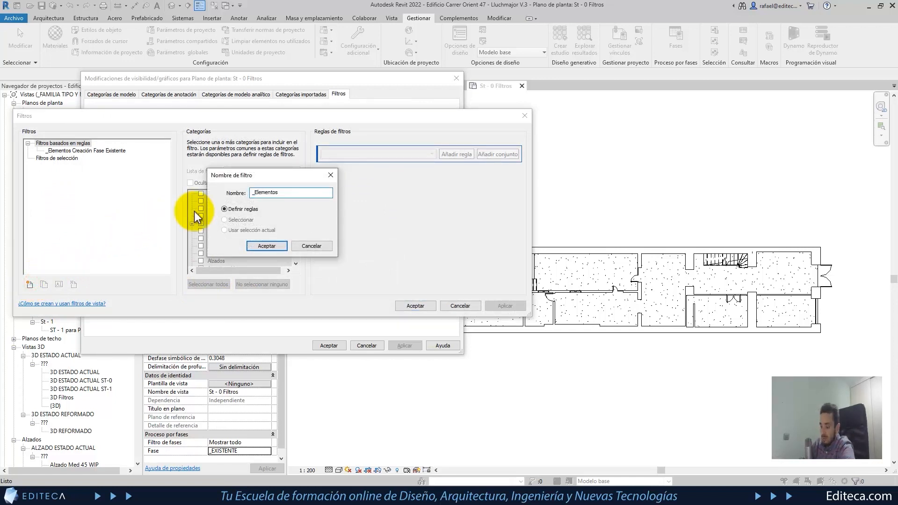
type(" Creaci")
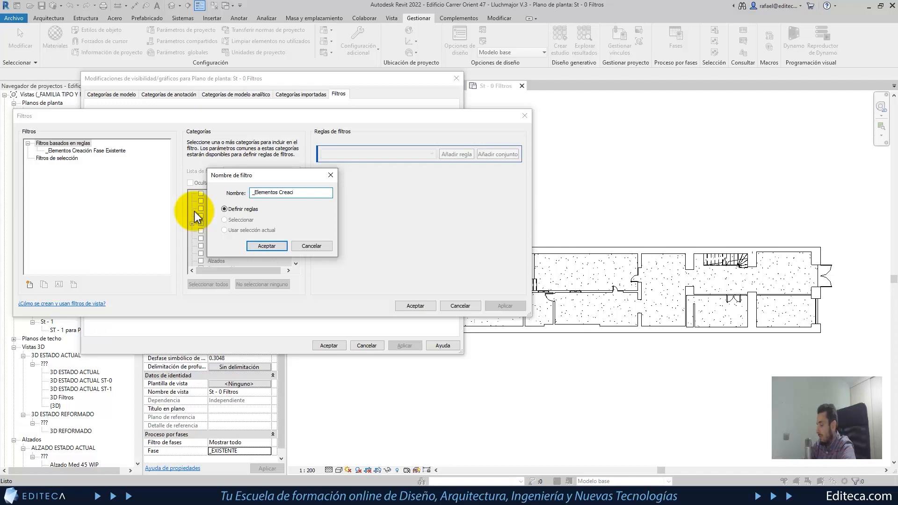
type("ón F")
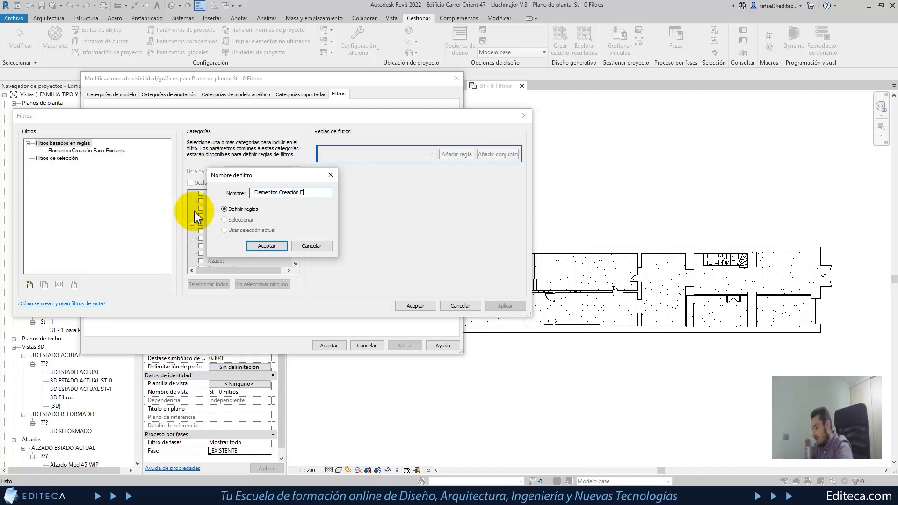
type("ase Fin de Obra")
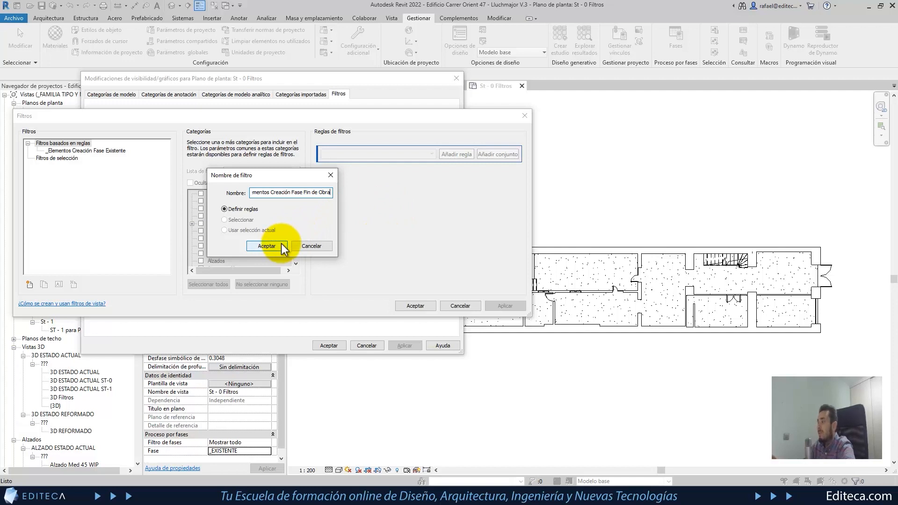
left_click(266, 246)
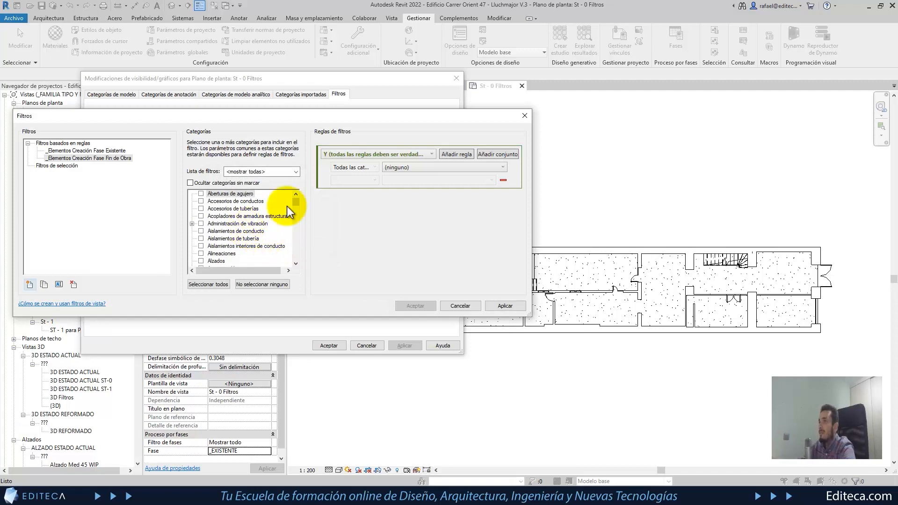
- Include the Muros, Puertas and Ventanas categories in the _Elementos Creación Fase Fin de Obra filter
scroll(241, 223, "down", 3)
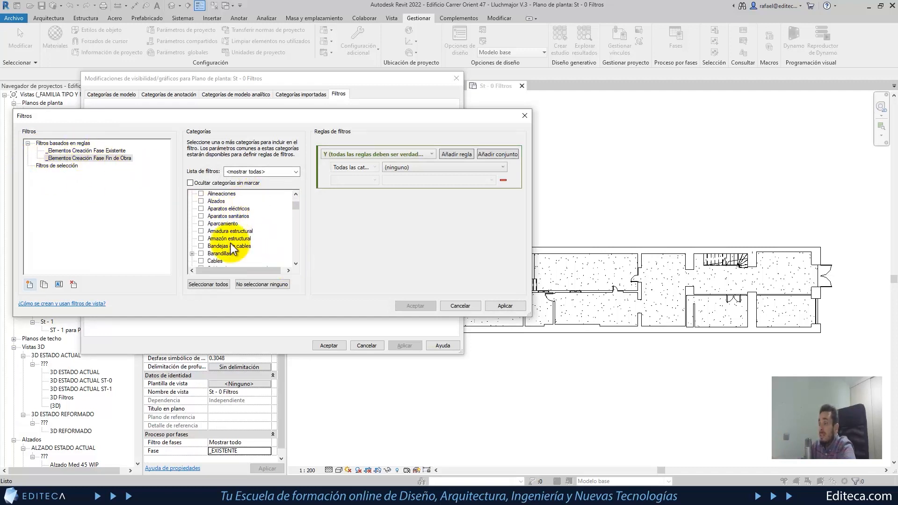
scroll(222, 230, "down", 3)
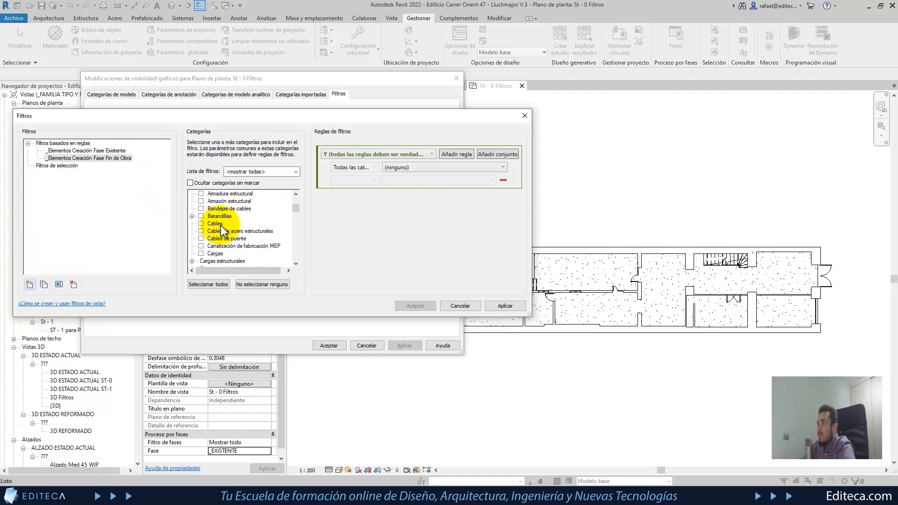
scroll(223, 230, "down", 3)
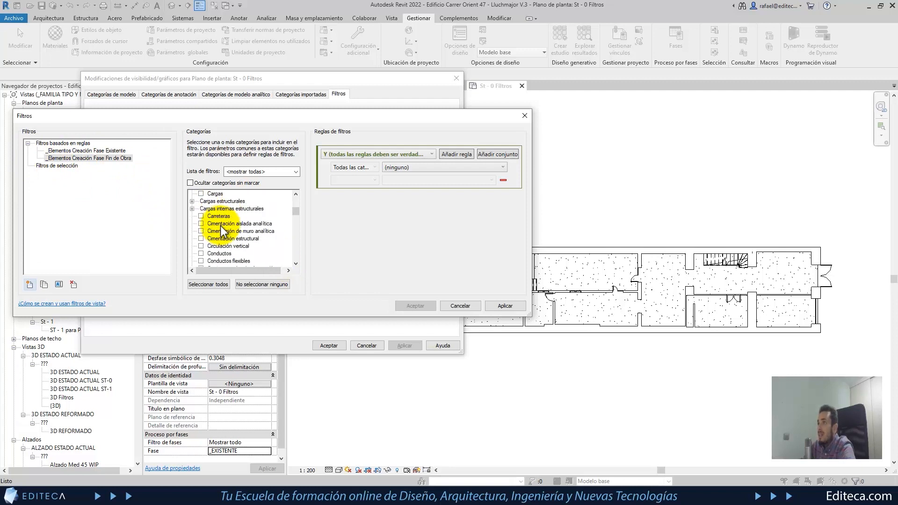
scroll(202, 230, "down", 6)
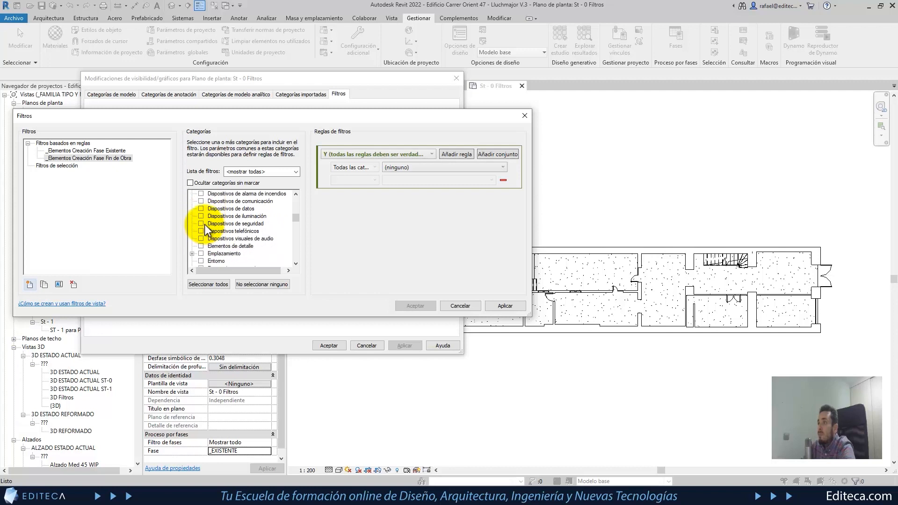
scroll(206, 229, "down", 5)
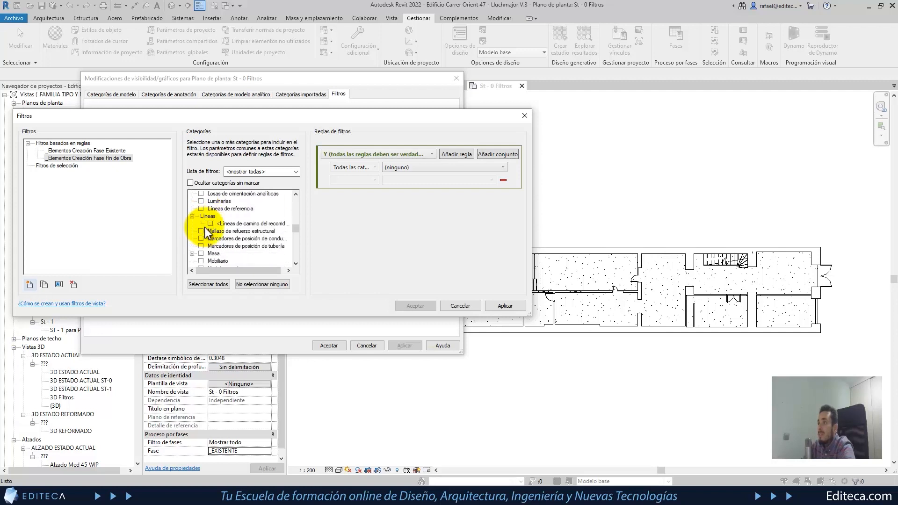
left_click(202, 238)
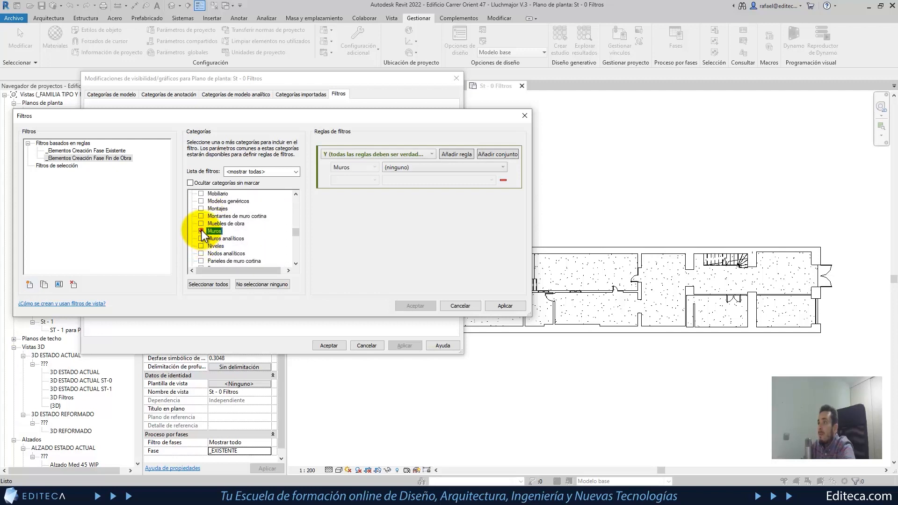
scroll(215, 234, "down", 2)
scroll(217, 235, "down", 2)
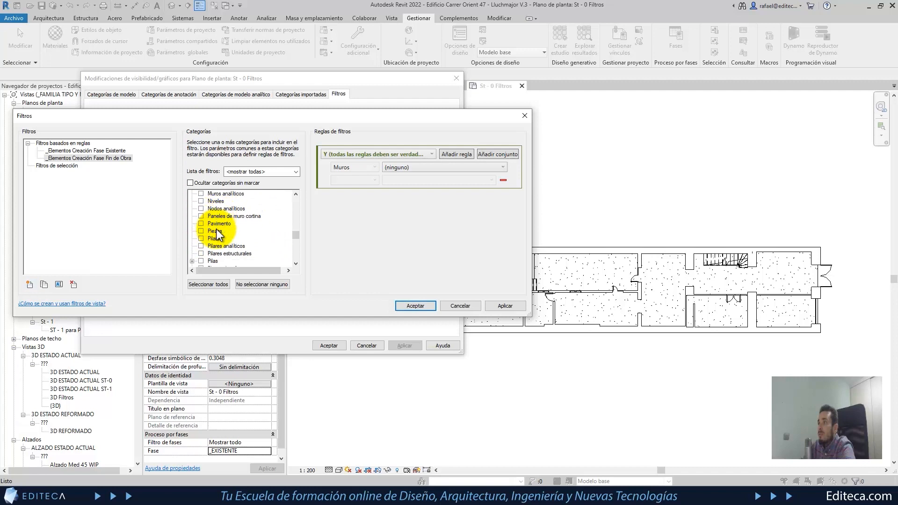
left_click(201, 253)
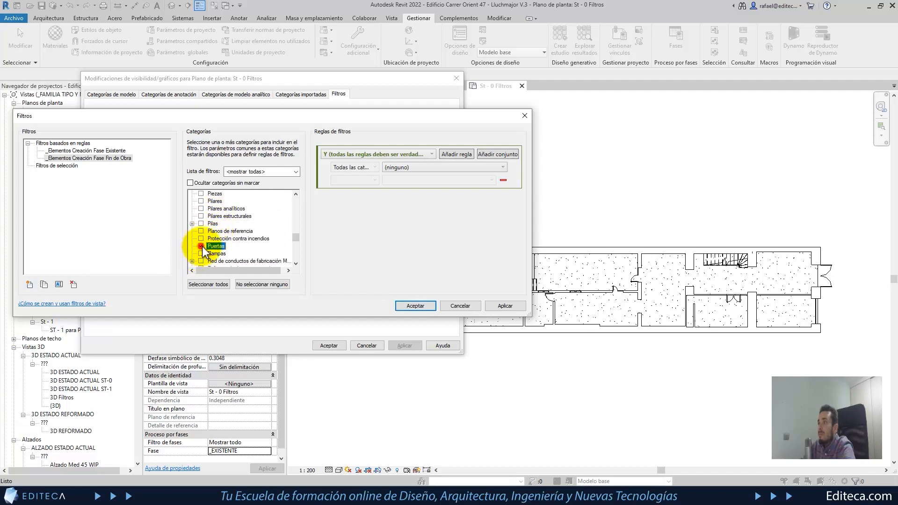
scroll(203, 252, "down", 4)
scroll(204, 256, "down", 3)
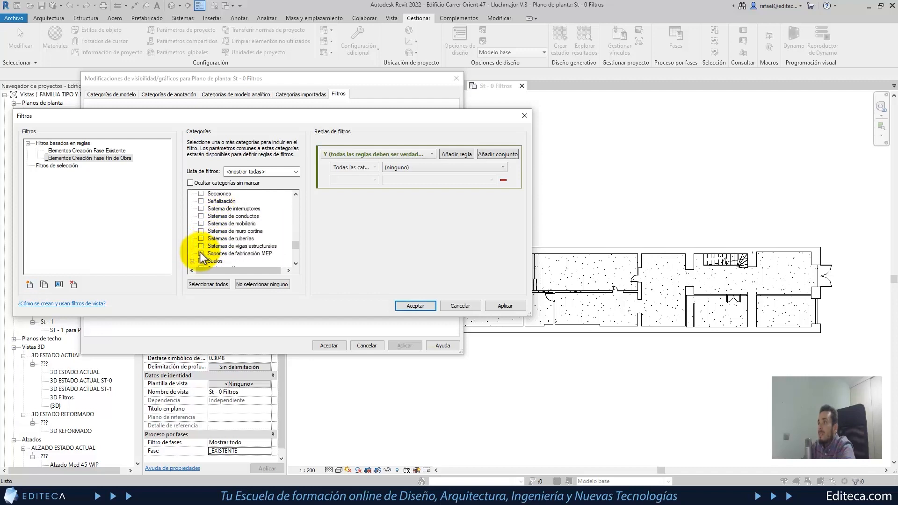
left_click(202, 245)
scroll(216, 242, "down", 5)
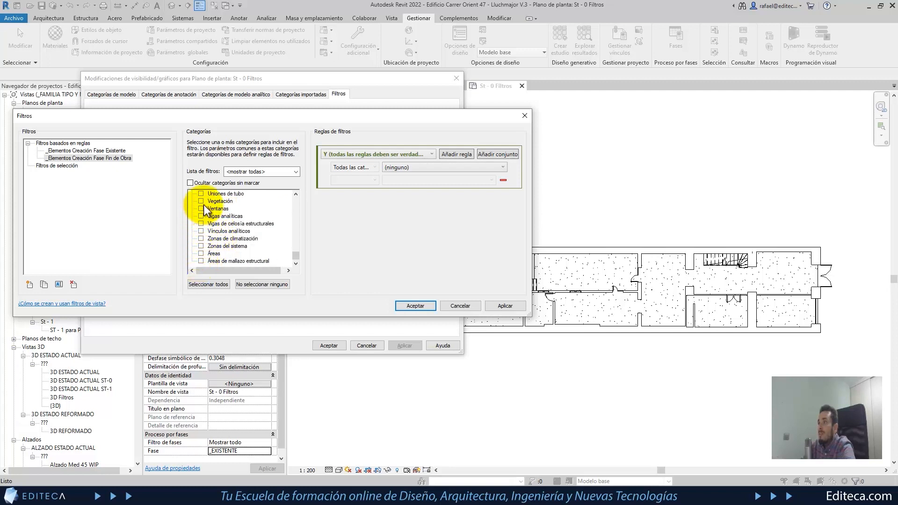
left_click(201, 208)
left_click(387, 235)
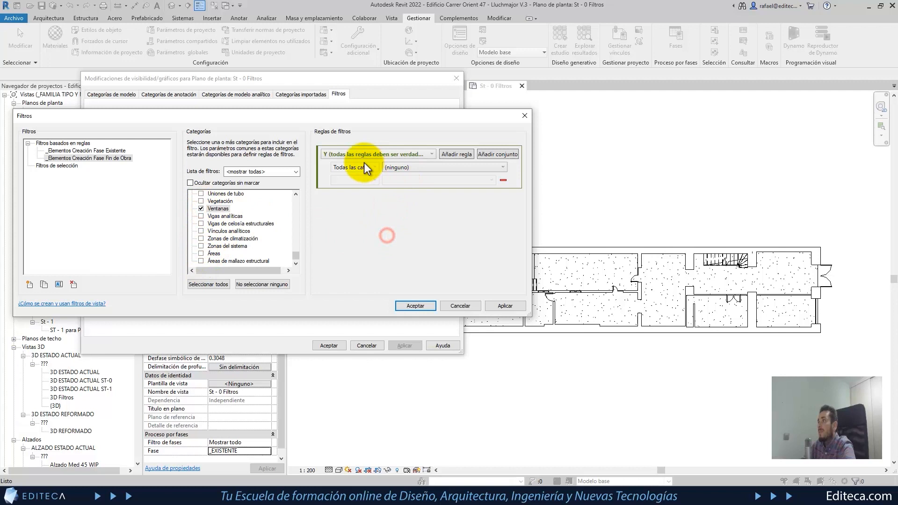
- Set the Fin de Obra filter's rule to Fase de creación es igual a _FIN DE OBRA and accept the filter definition
left_click(500, 167)
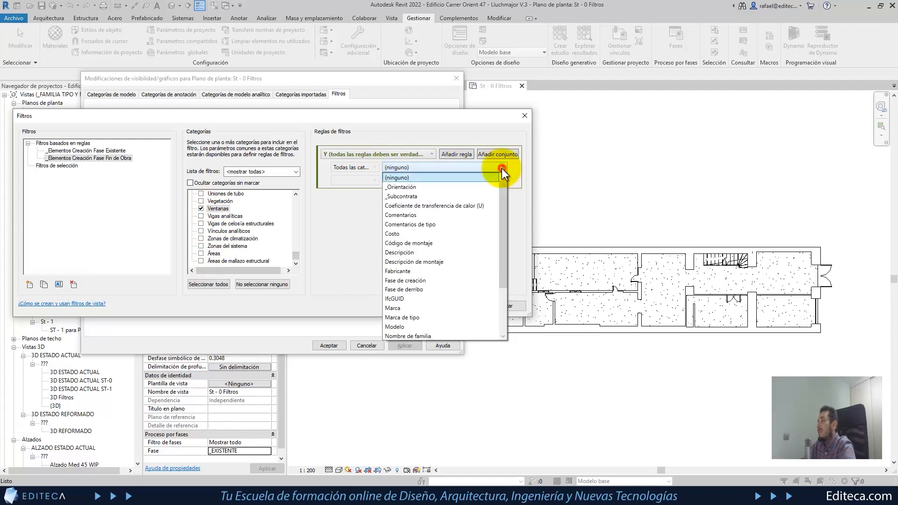
left_click(413, 290)
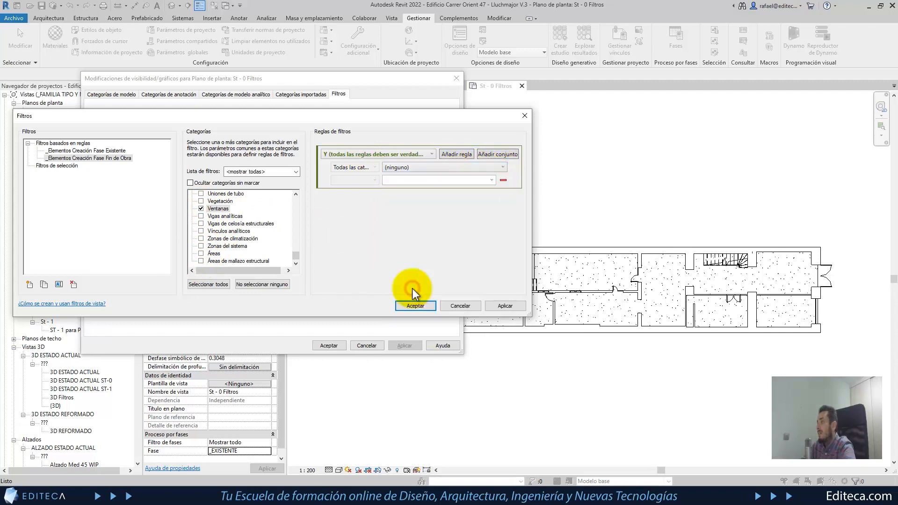
left_click(375, 180)
left_click(369, 192)
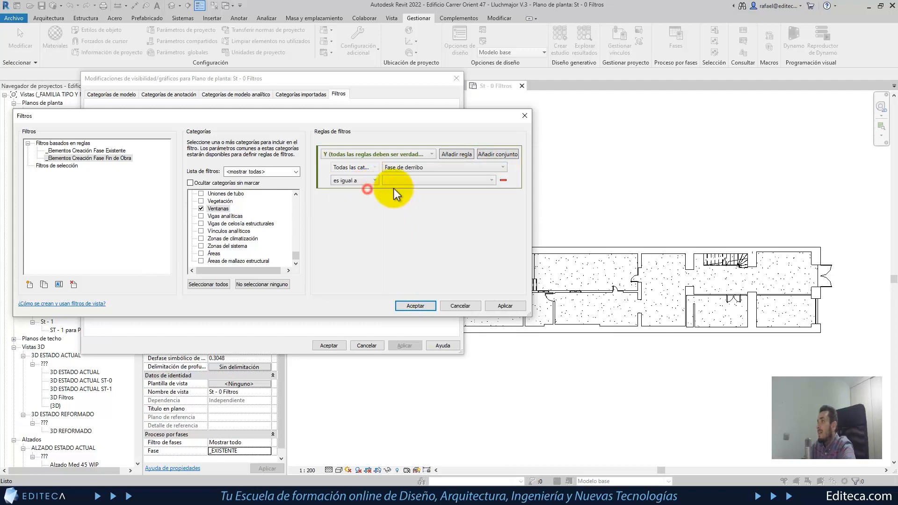
left_click(489, 180)
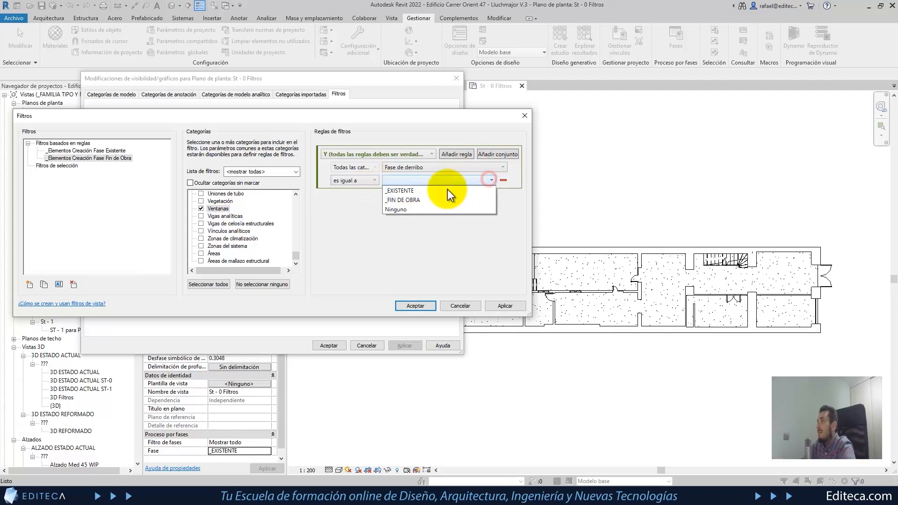
left_click(425, 201)
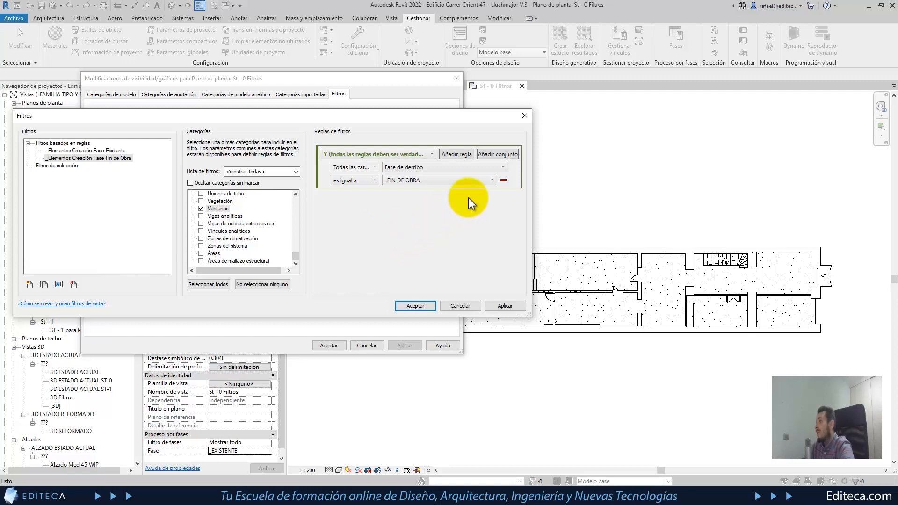
left_click(497, 166)
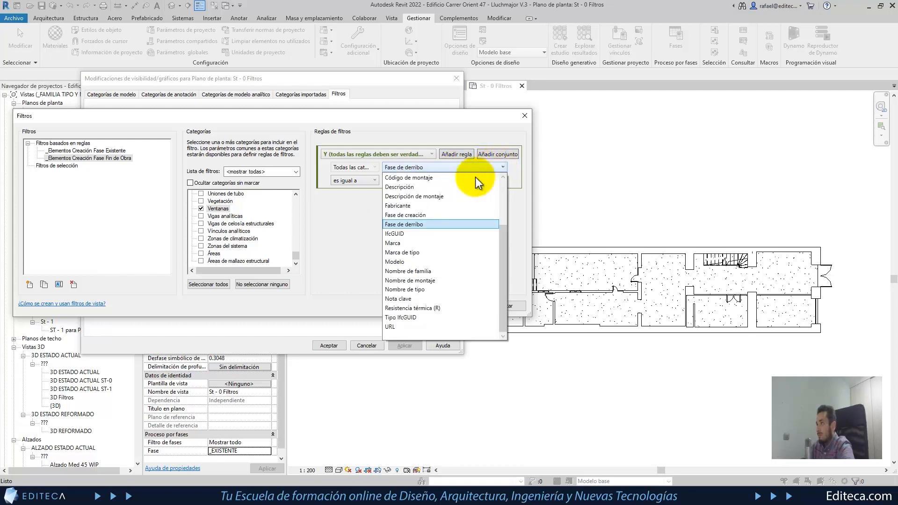
left_click(417, 213)
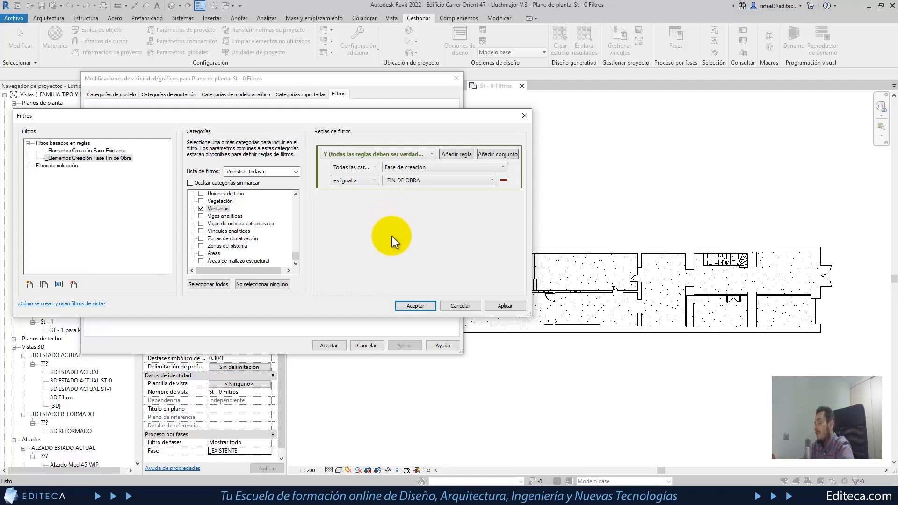
left_click(414, 306)
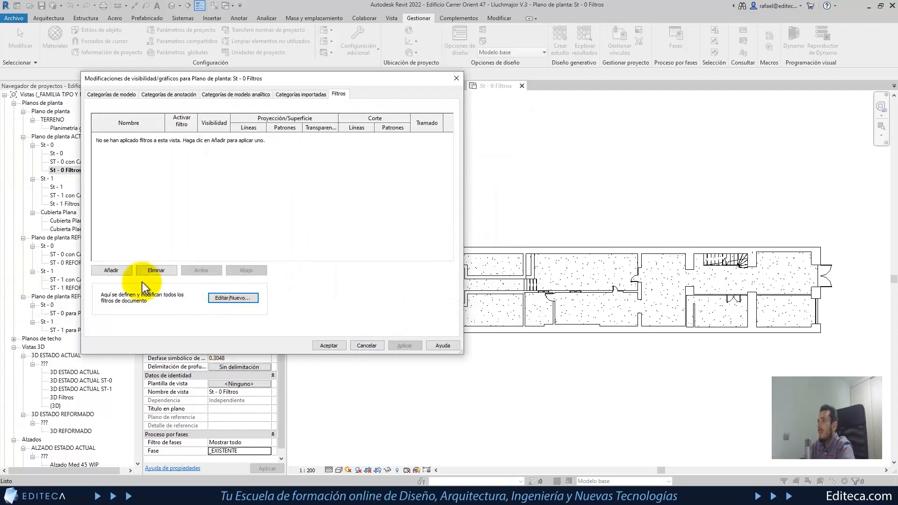
- Add the _Elementos Creación Fase Existente and _Elementos Creación Fase Fin de Obra filters to the view, widening the Nombre column to show full names
left_click(109, 271)
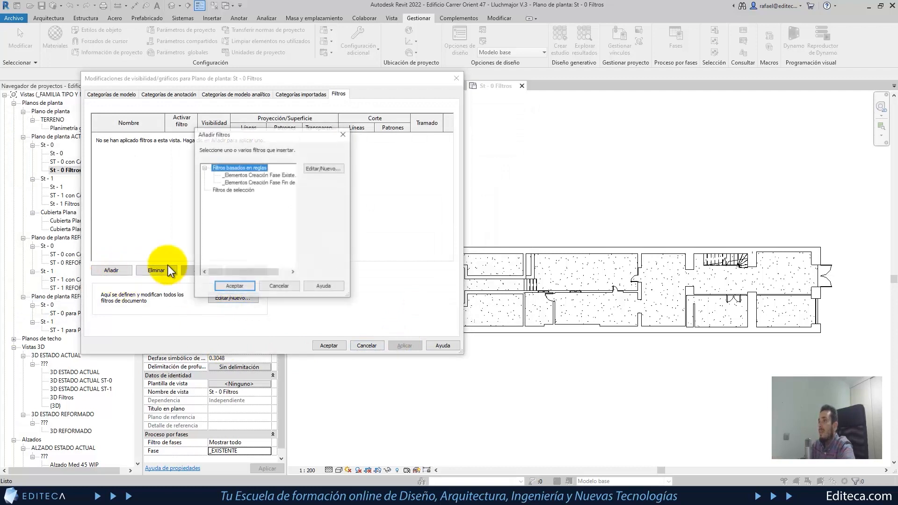
left_click(276, 174)
left_click(235, 287)
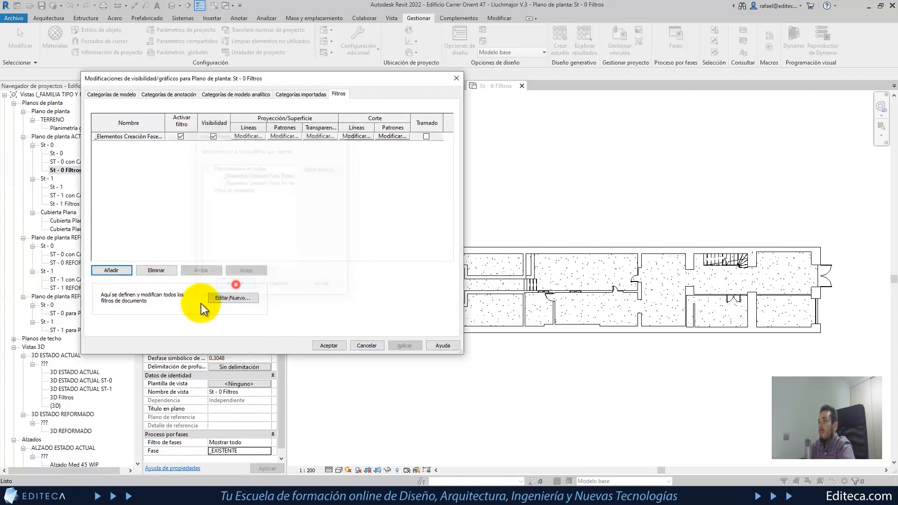
left_click_drag(165, 123, 243, 124)
left_click(115, 270)
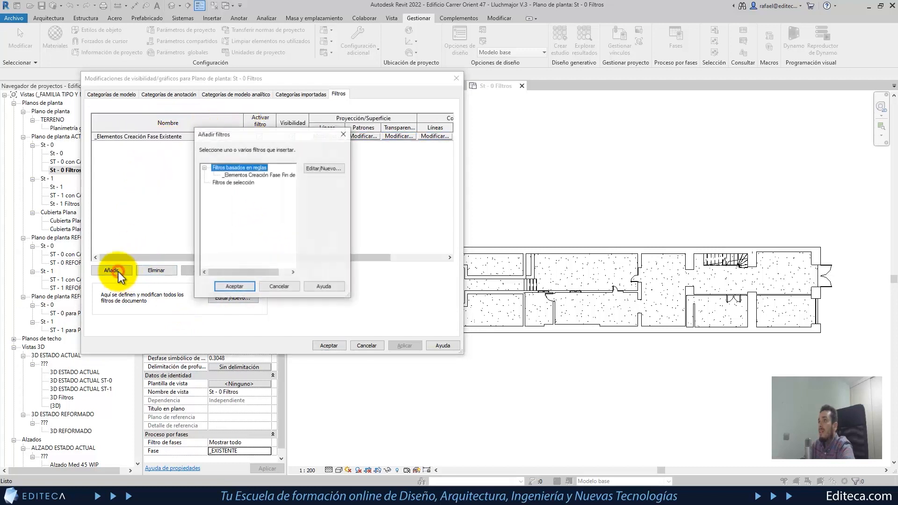
left_click(237, 175)
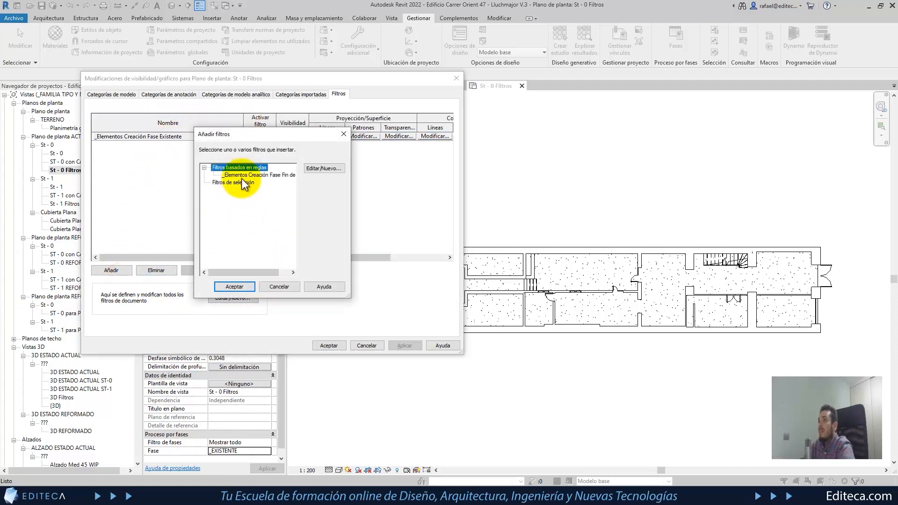
left_click(234, 287)
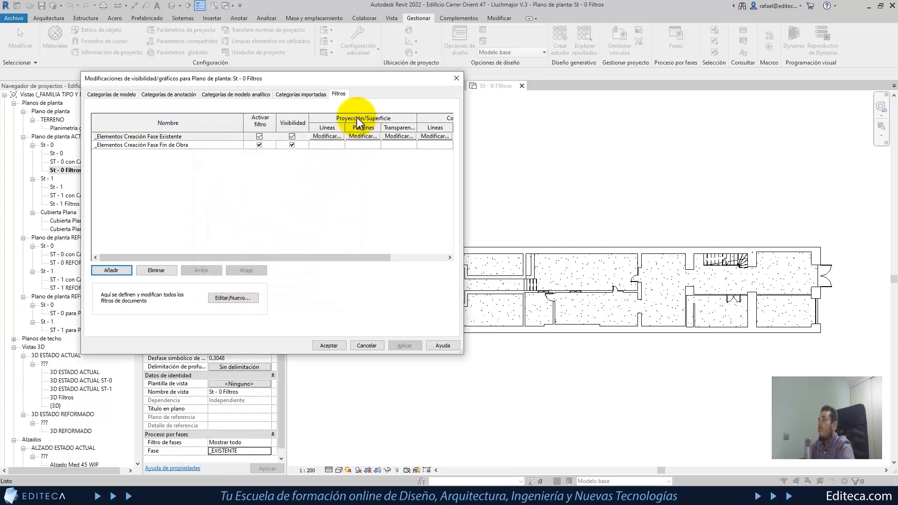
- Override the projection/surface pattern of the _Elementos Creación Fase Existente filter with a foreground Relleno uniforme in Verde
left_click(364, 136)
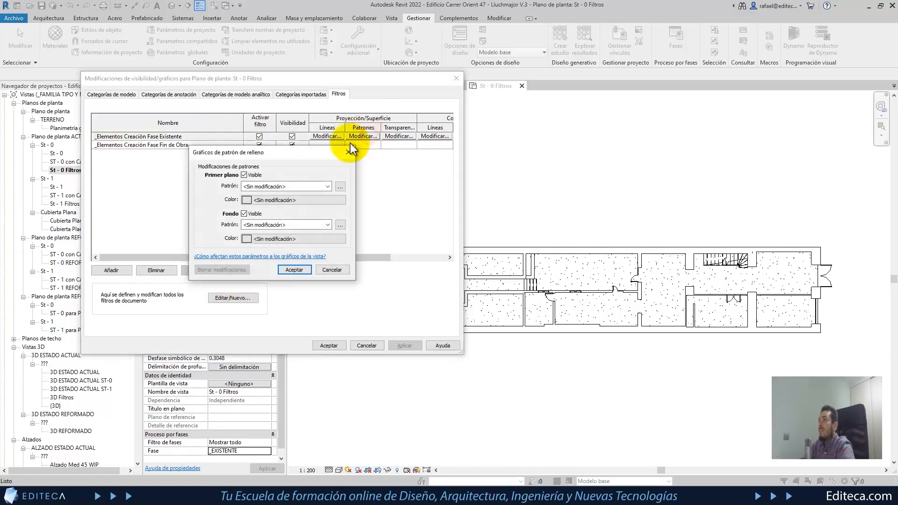
left_click(326, 186)
left_click(310, 204)
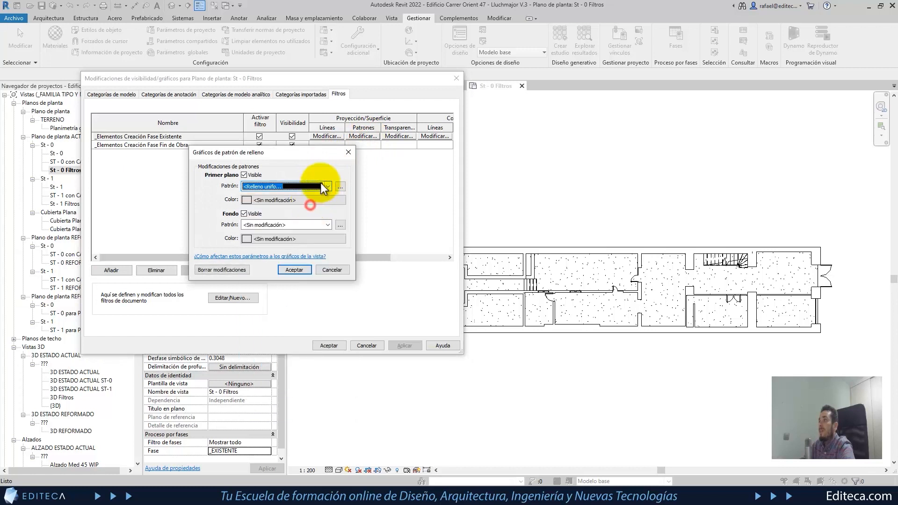
left_click(318, 200)
left_click(200, 170)
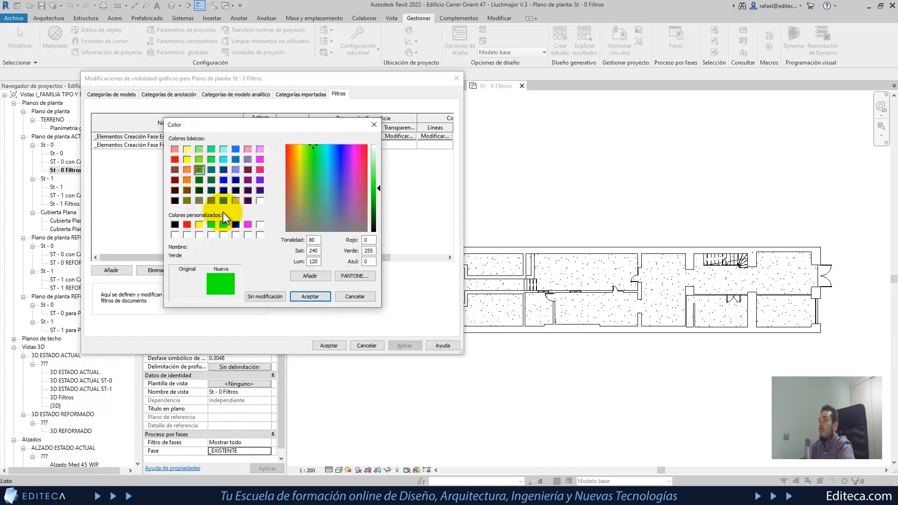
left_click(309, 296)
left_click(294, 266)
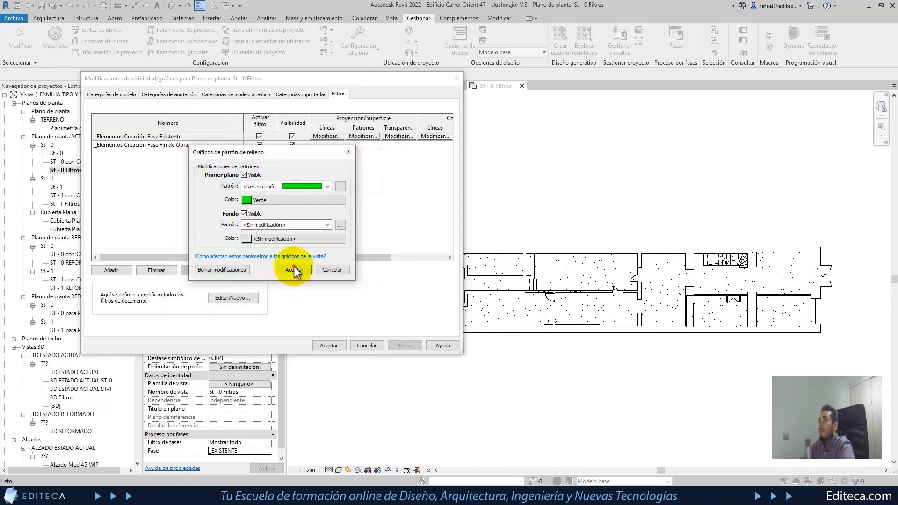
- Override the Fin de Obra filter's projection/surface pattern with a foreground Relleno uniforme in Magenta and apply the overrides to the view
left_click(366, 147)
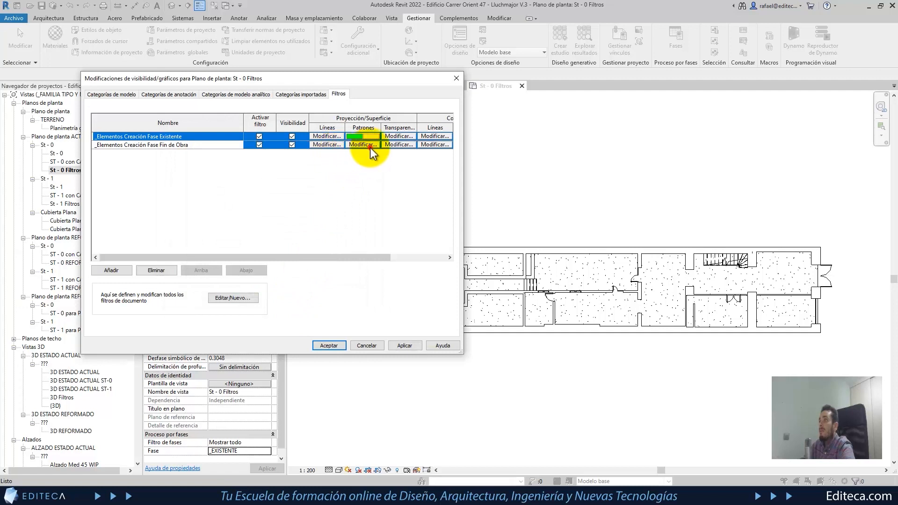
left_click(370, 144)
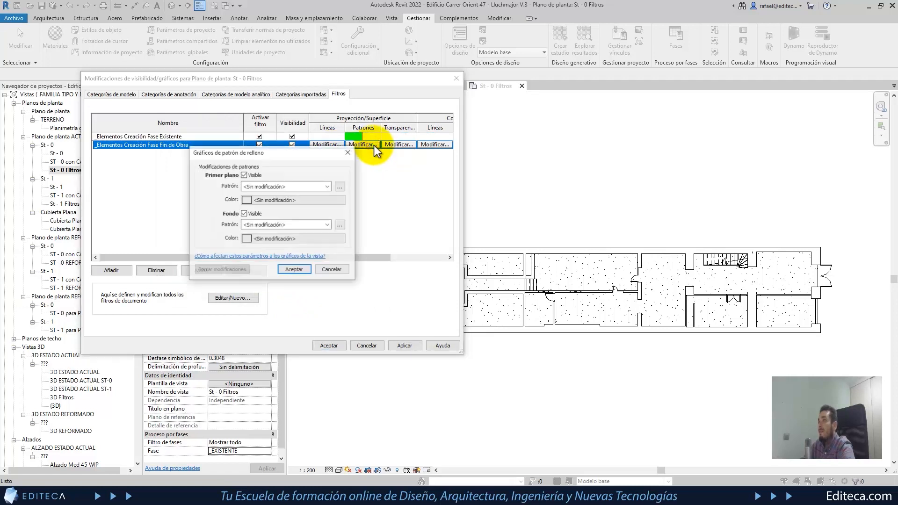
left_click(329, 187)
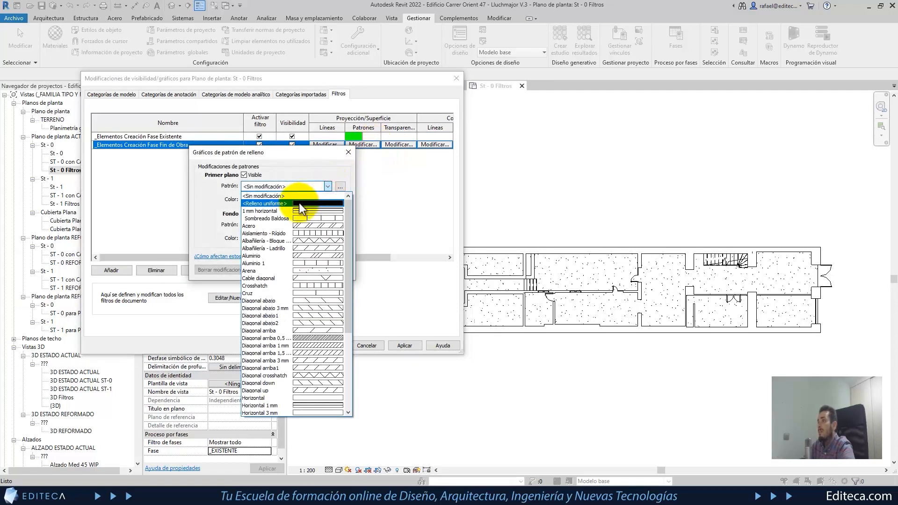
left_click(299, 204)
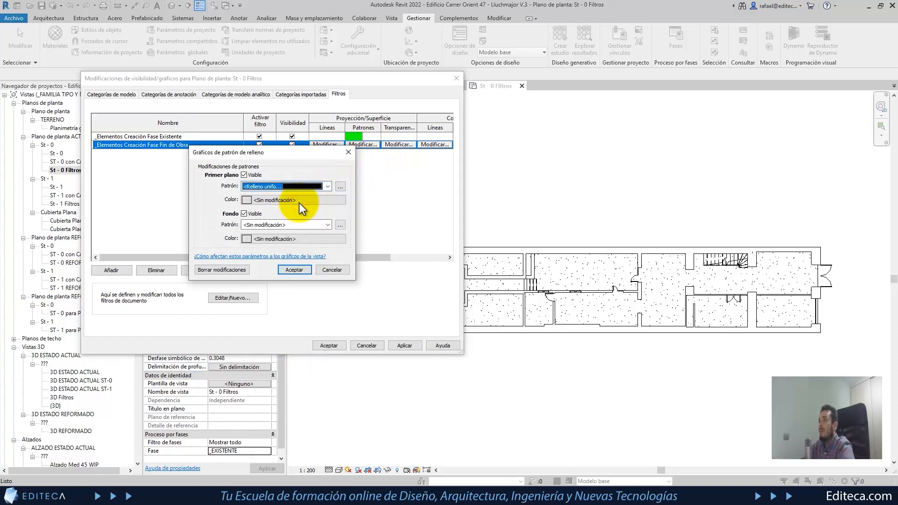
left_click(330, 202)
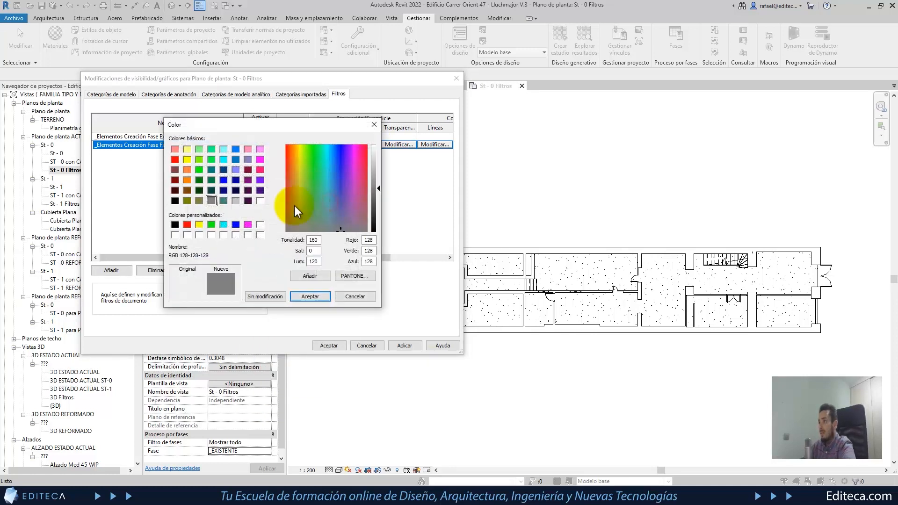
left_click(248, 224)
left_click(310, 299)
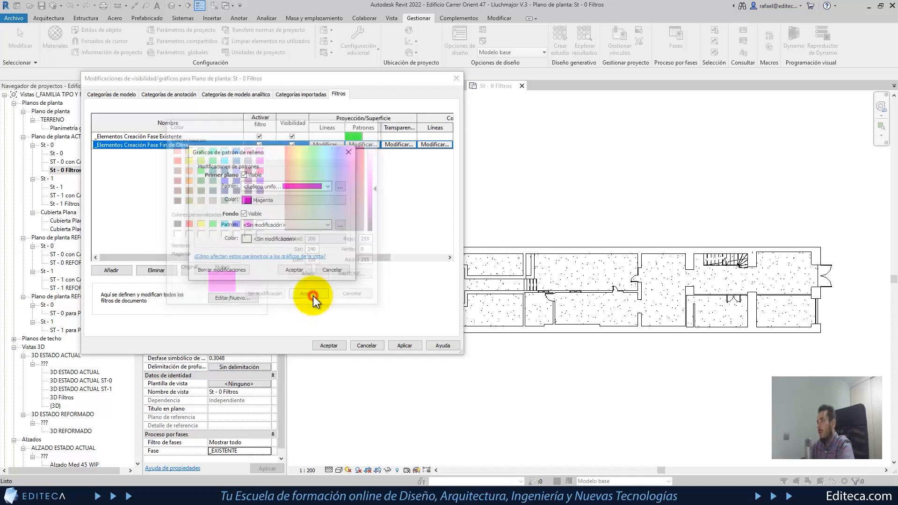
left_click(305, 270)
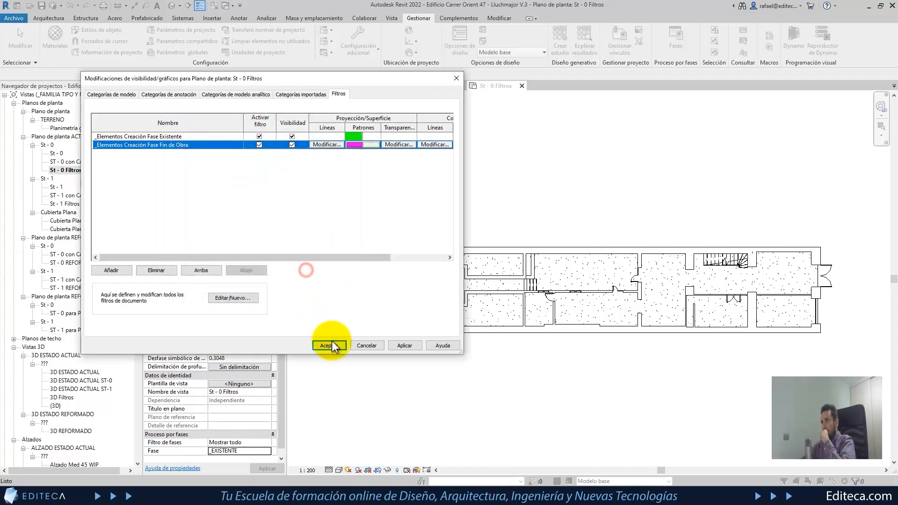
left_click(332, 345)
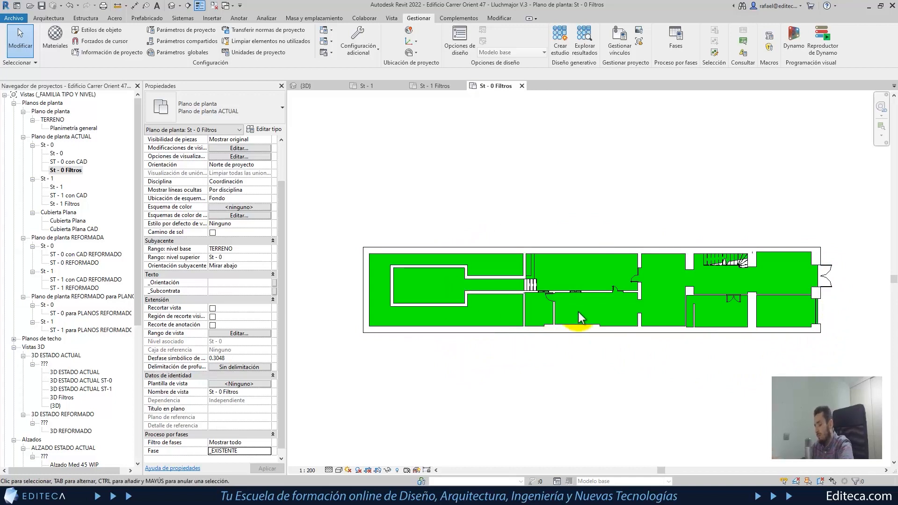
- Reopen the filter overrides of St - 0 Filtros and set the Existente filter's foreground cut pattern to Relleno uniforme in Verde
key("v")
key("g")
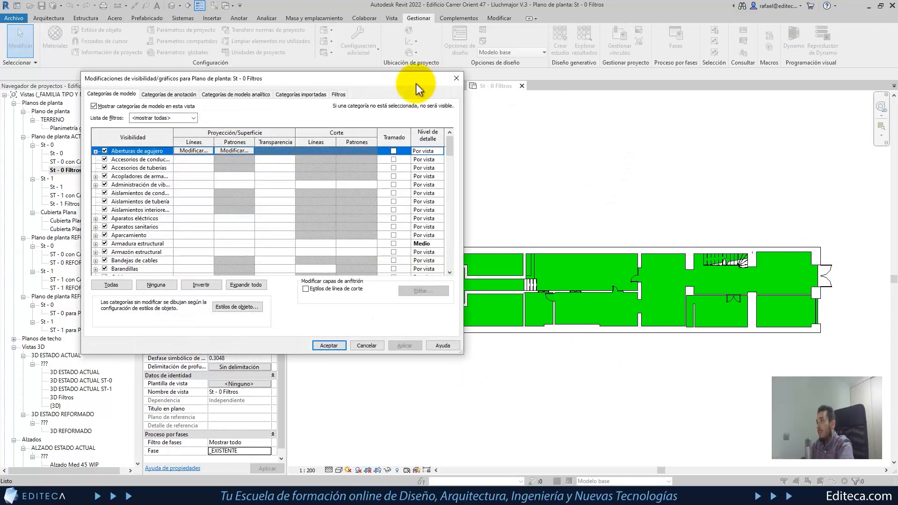
left_click(339, 94)
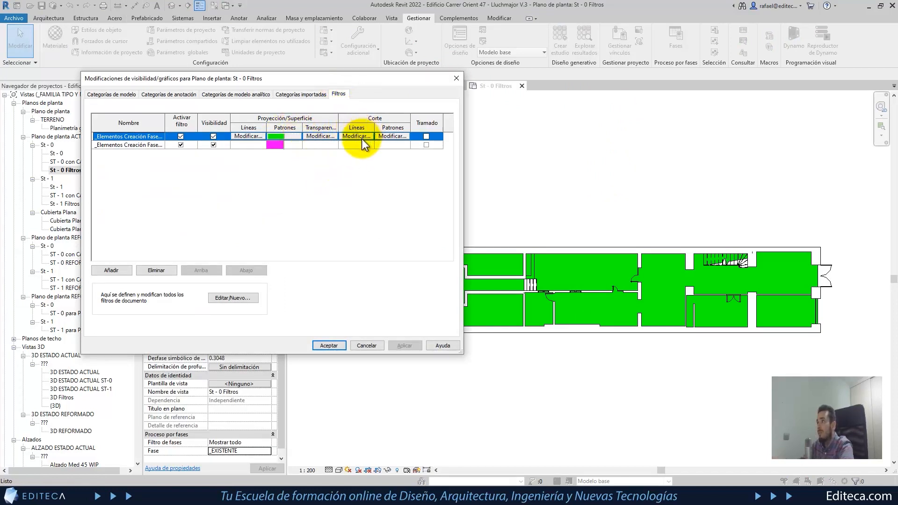
left_click(391, 136)
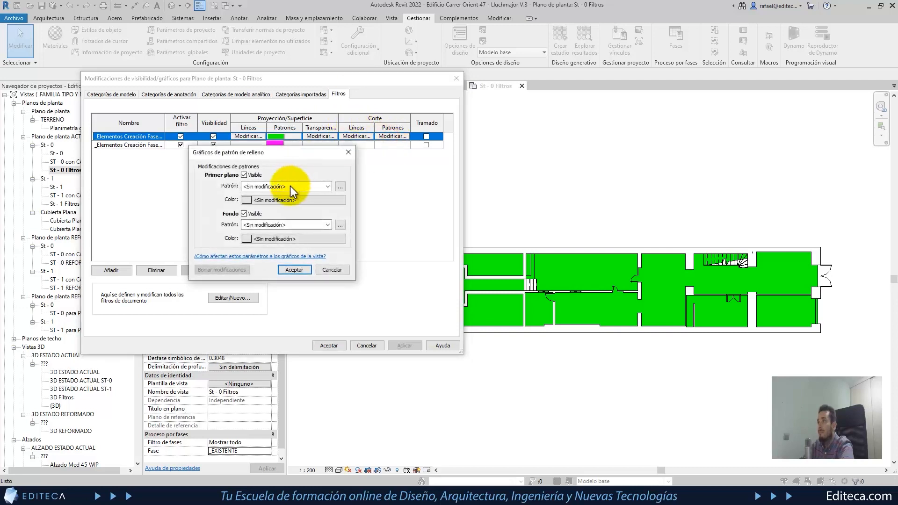
left_click(328, 186)
left_click(303, 205)
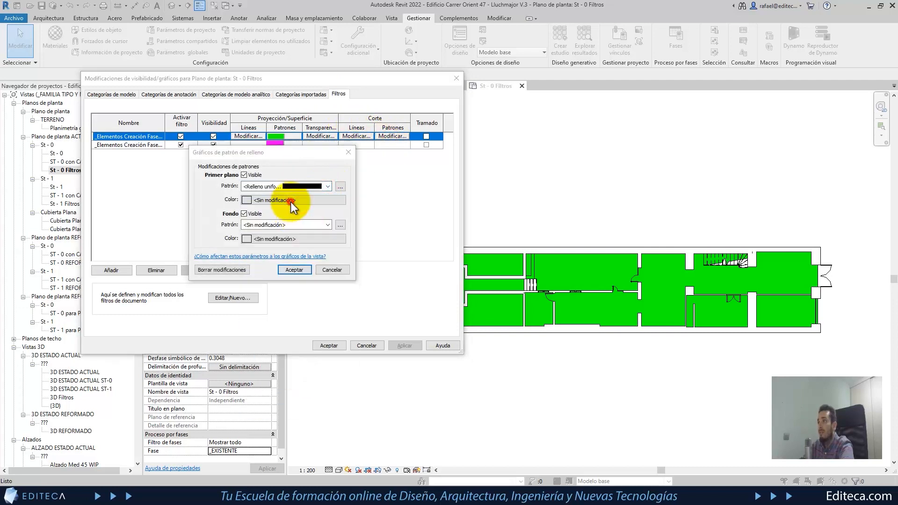
left_click(290, 202)
left_click(200, 170)
left_click(310, 297)
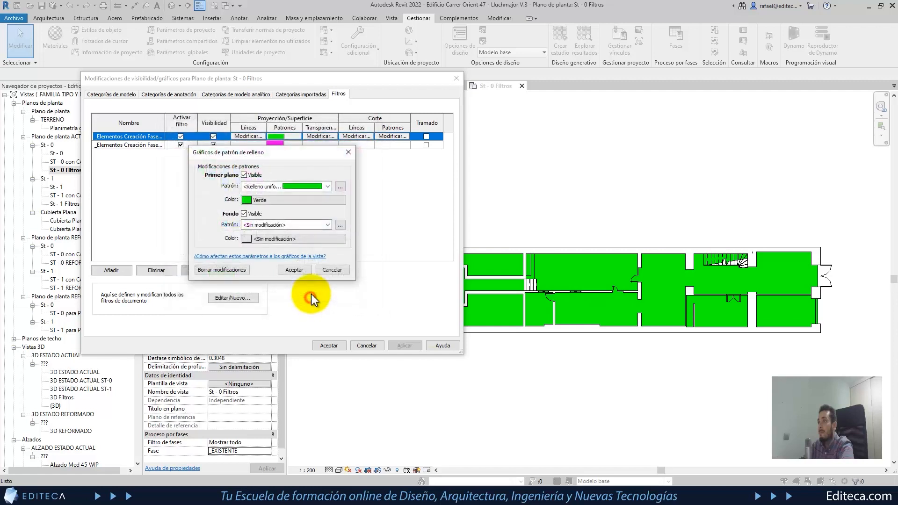
left_click(295, 270)
- Set the Fin de Obra filter's foreground cut pattern to Relleno uniforme in Magenta and apply the overrides to St - 0 Filtros
left_click(403, 144)
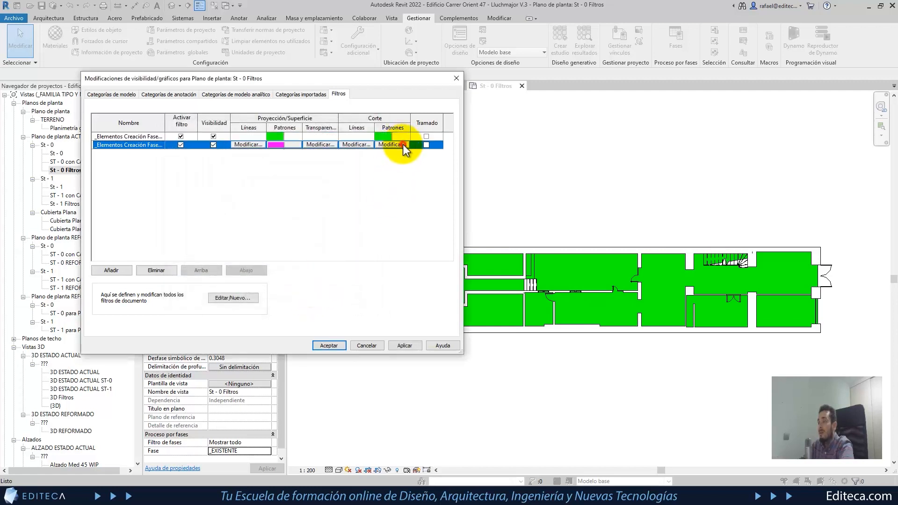
left_click(403, 144)
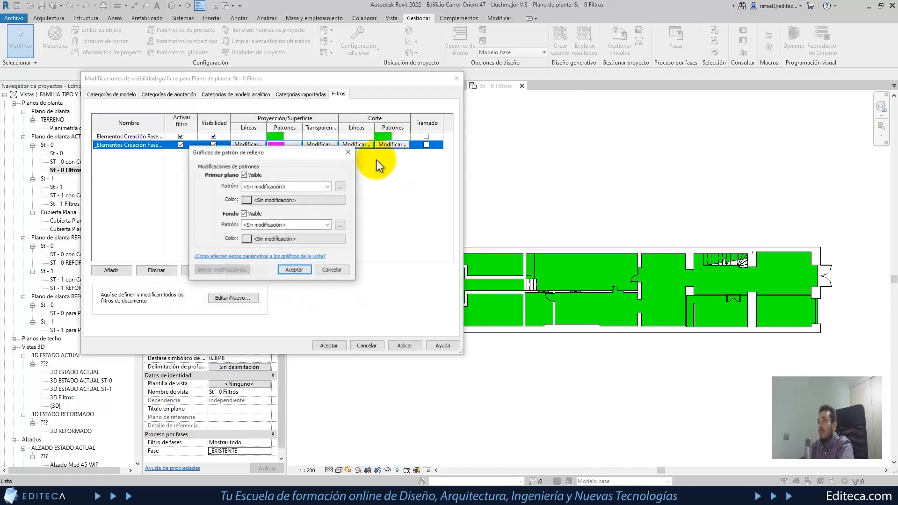
left_click(327, 186)
left_click(311, 201)
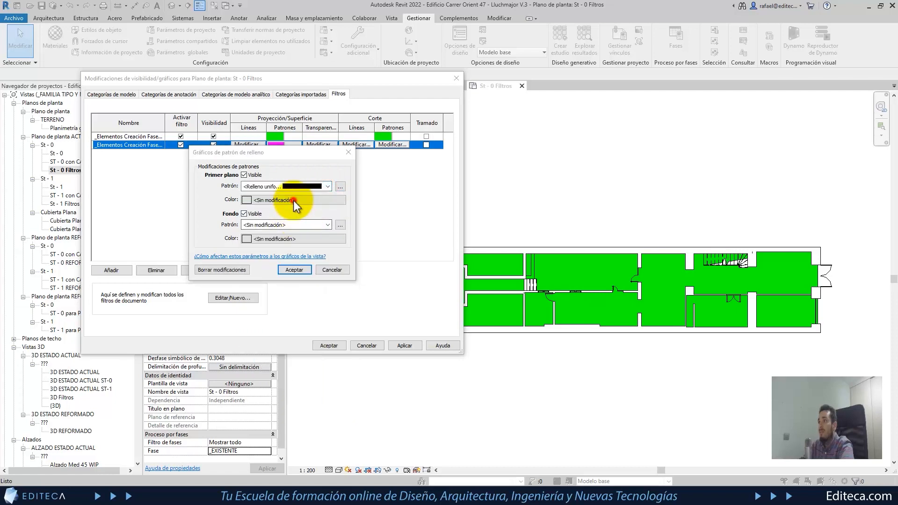
left_click(294, 200)
left_click(247, 225)
left_click(308, 294)
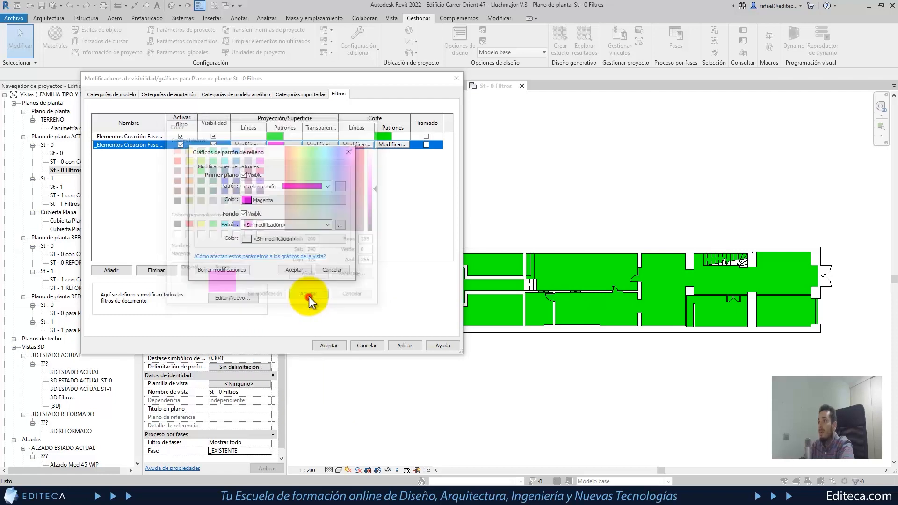
left_click(292, 269)
left_click(342, 345)
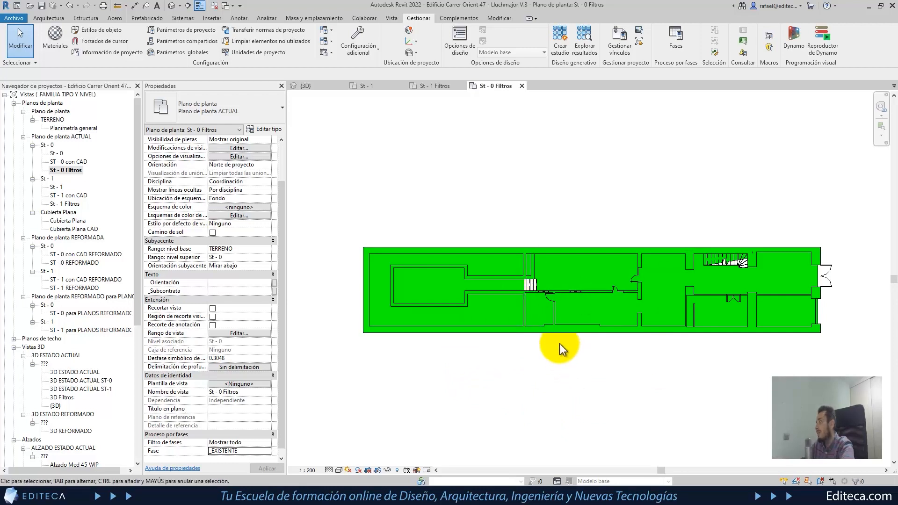
- Open the St - 1 Filtros floor plan under Plano de planta ACTUAL
left_click(56, 187)
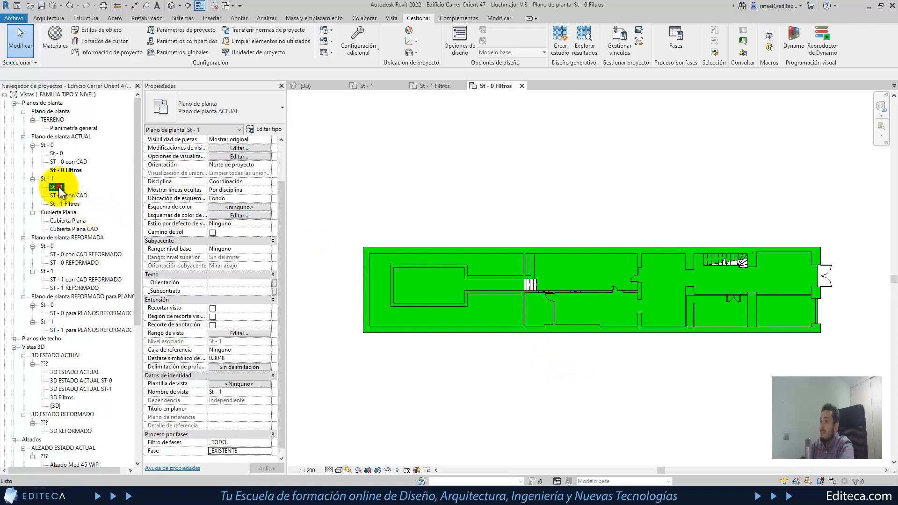
double_click(57, 187)
double_click(65, 203)
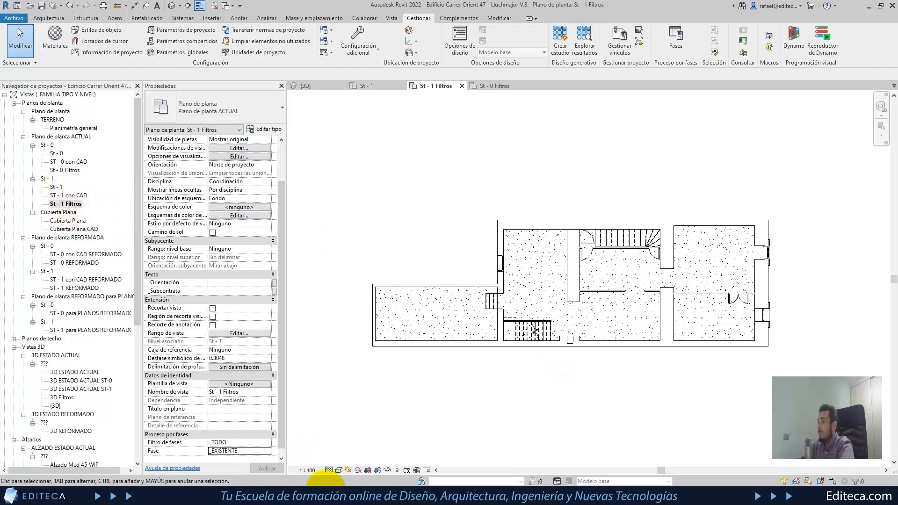
- Add the _Elementos Creación Fase Existente and _Elementos Creación Fase Fin de Obra filters to the St - 1 Filtros view
key("v")
key("v")
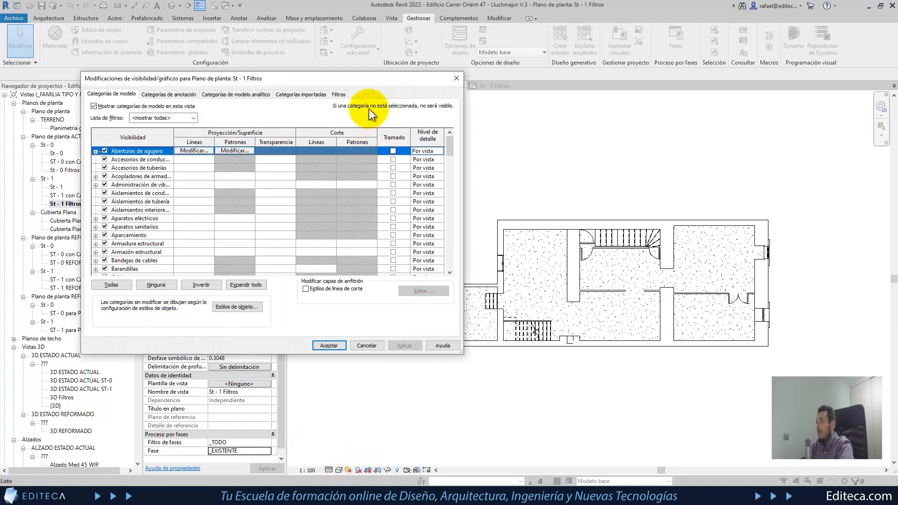
left_click(339, 94)
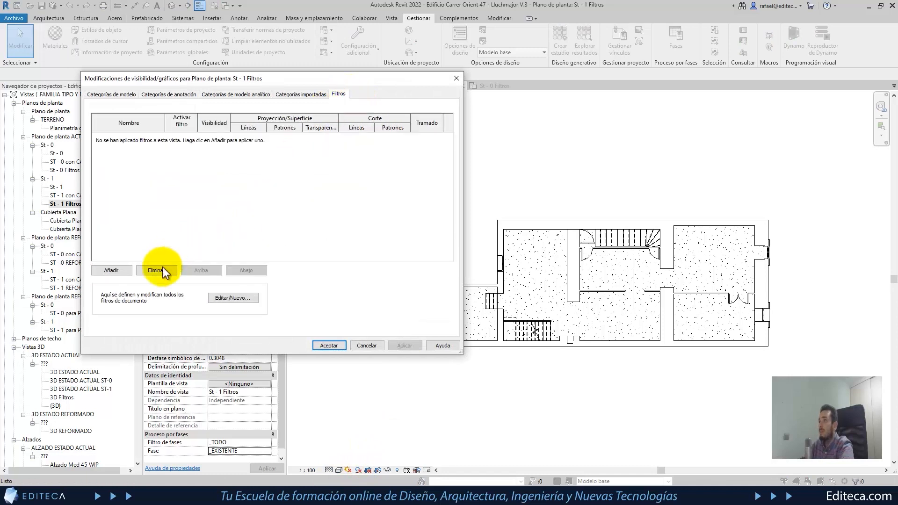
left_click(111, 270)
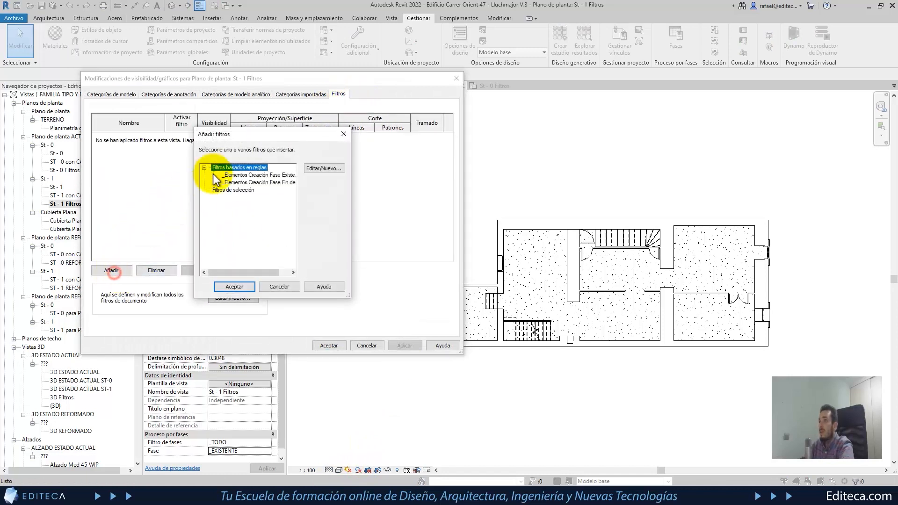
left_click(236, 280)
left_click(111, 270)
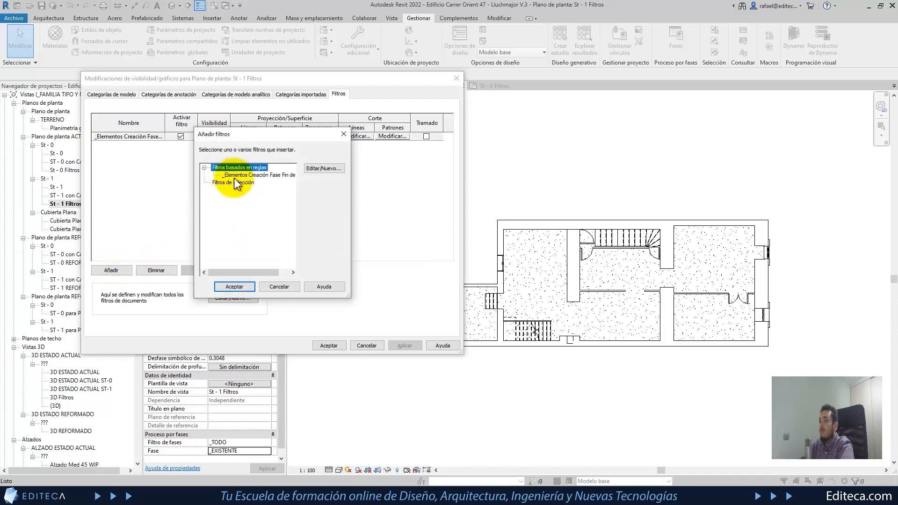
left_click(235, 174)
left_click(235, 286)
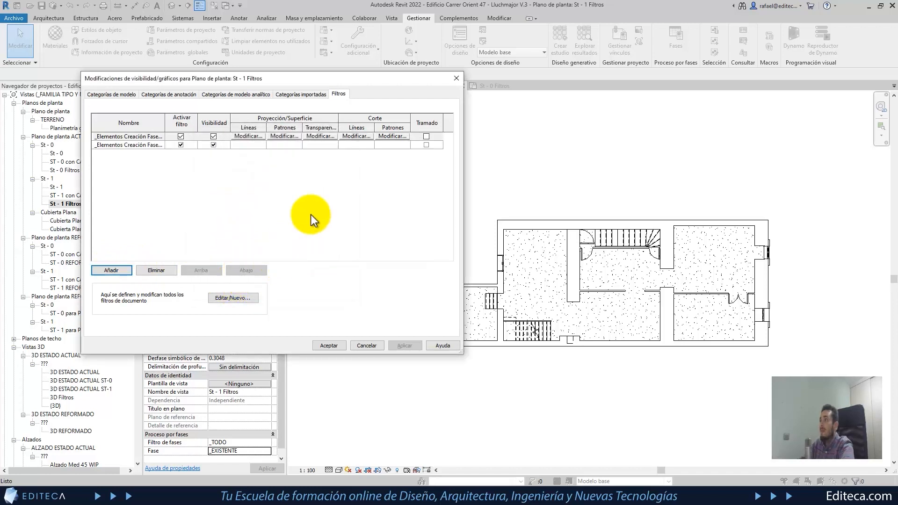
- Set the Existente filter's foreground projection/surface pattern in St - 1 Filtros to Relleno uniforme in Verde
left_click(284, 137)
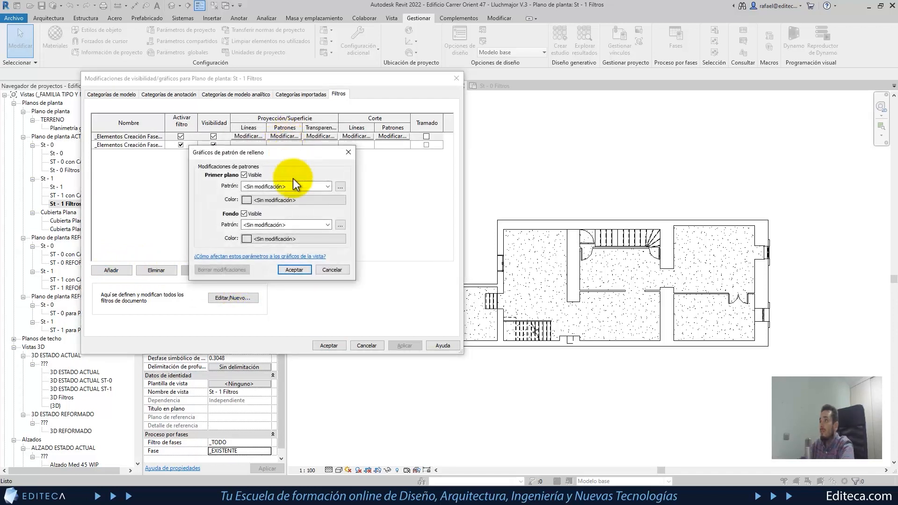
left_click(329, 186)
left_click(320, 201)
left_click(295, 203)
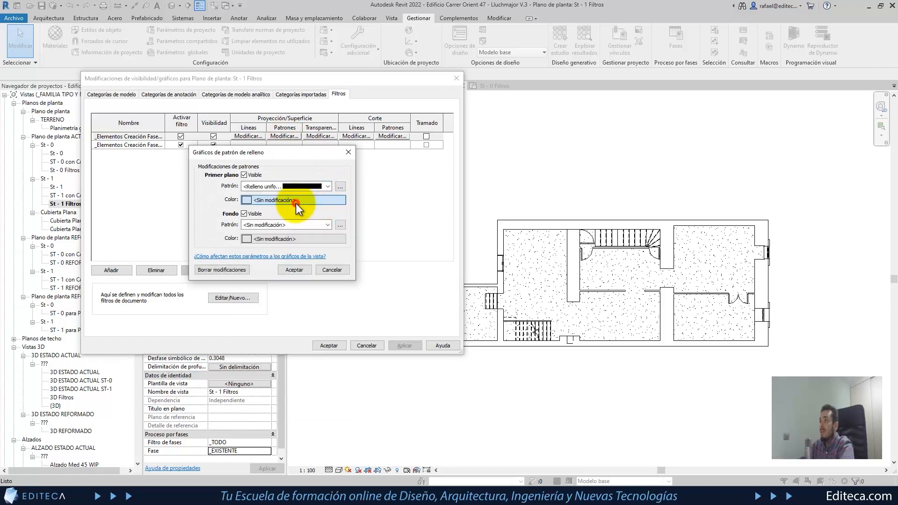
left_click(211, 225)
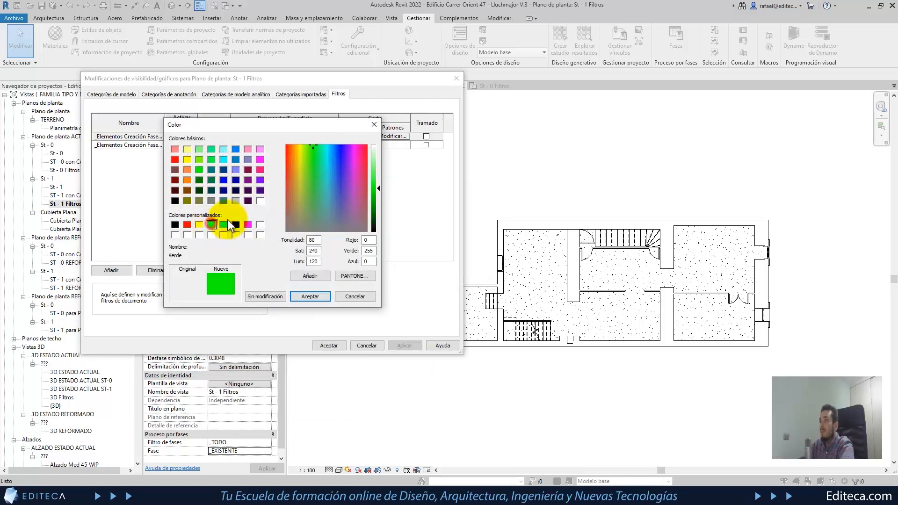
left_click(300, 296)
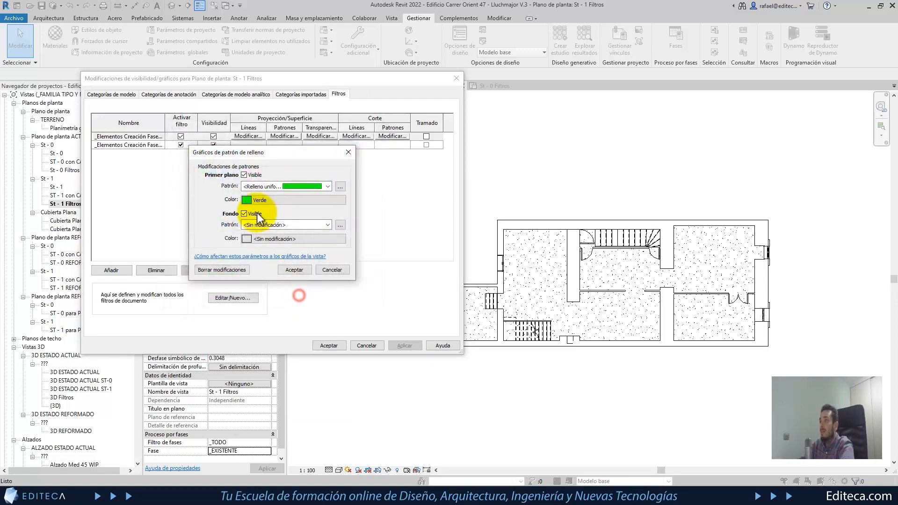
left_click(282, 270)
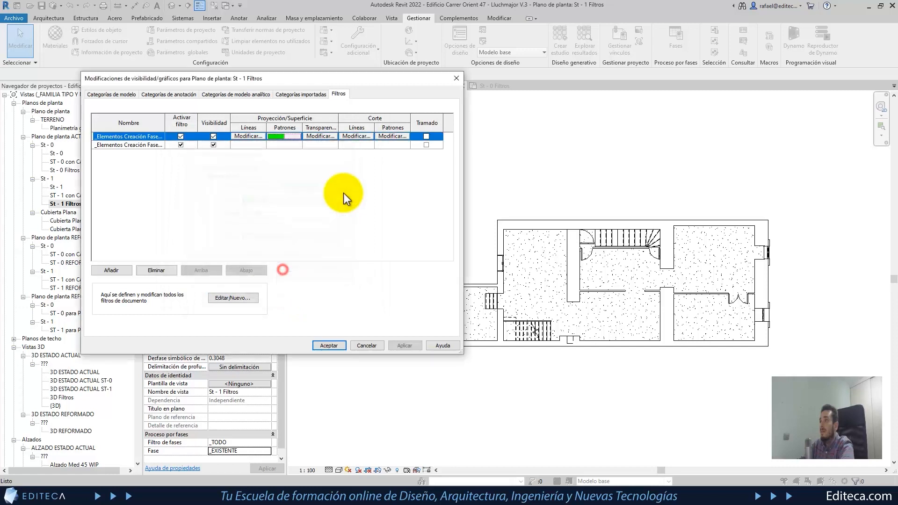
- Set the Existente filter's foreground cut pattern in St - 1 Filtros to Relleno uniforme in Verde
left_click(397, 136)
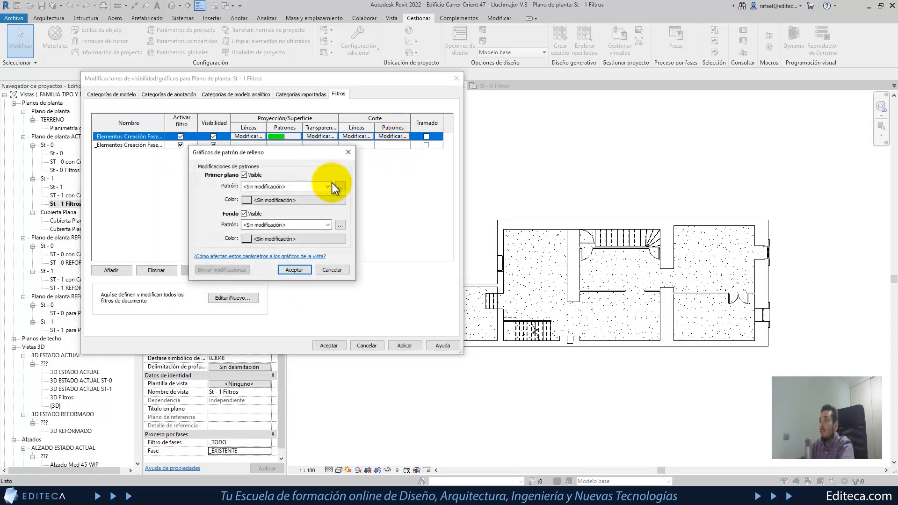
left_click(331, 185)
left_click(298, 202)
left_click(290, 200)
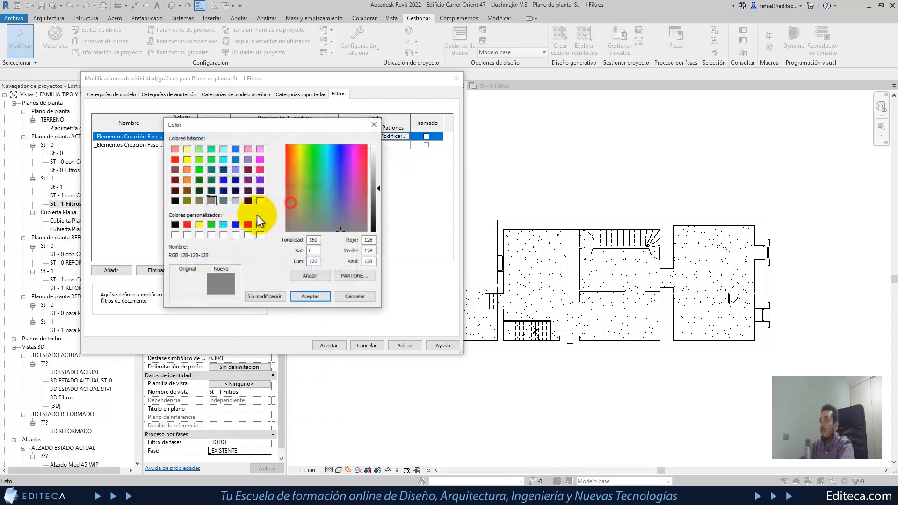
left_click(211, 225)
left_click(300, 296)
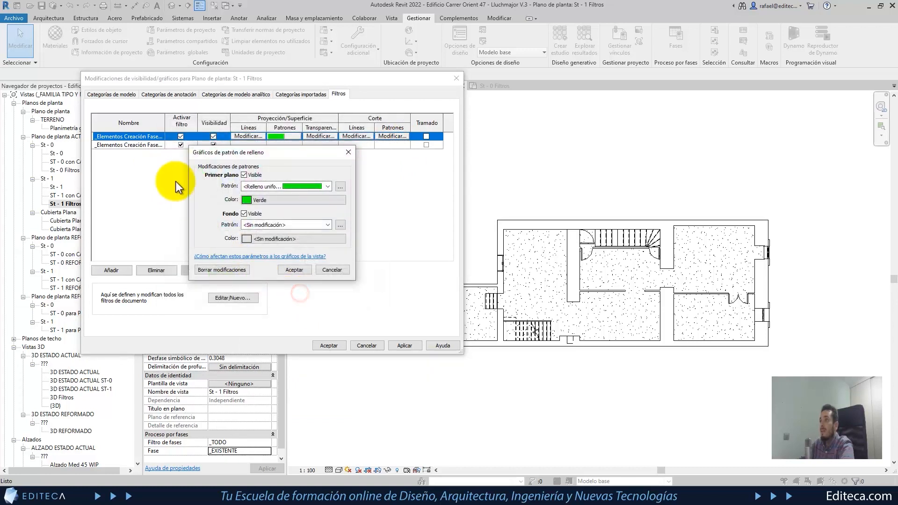
left_click(287, 270)
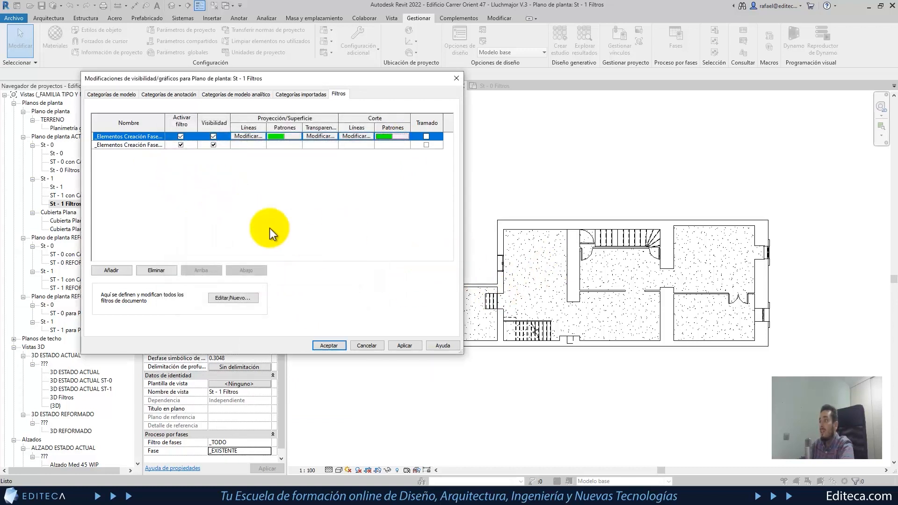
- Set the Fin de Obra filter's foreground projection/surface pattern in St - 1 Filtros to Relleno uniforme in Magenta
left_click(295, 145)
left_click(295, 145)
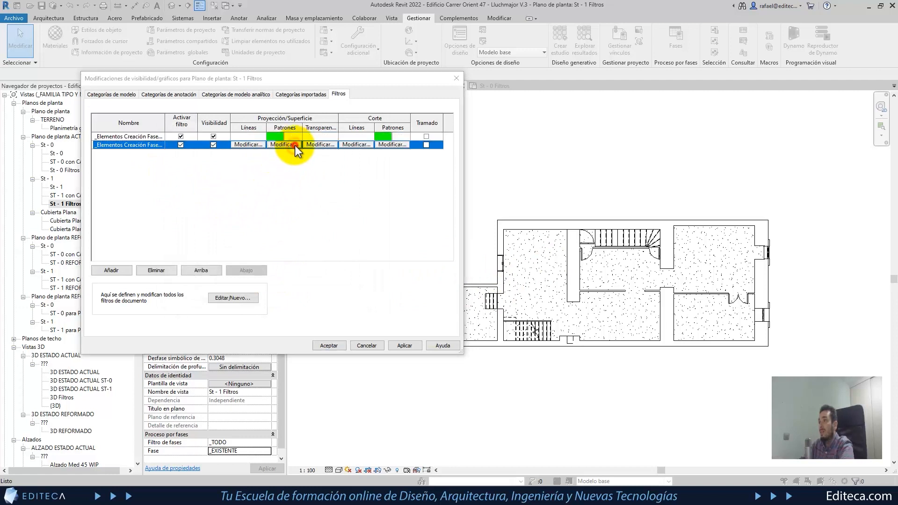
left_click(326, 187)
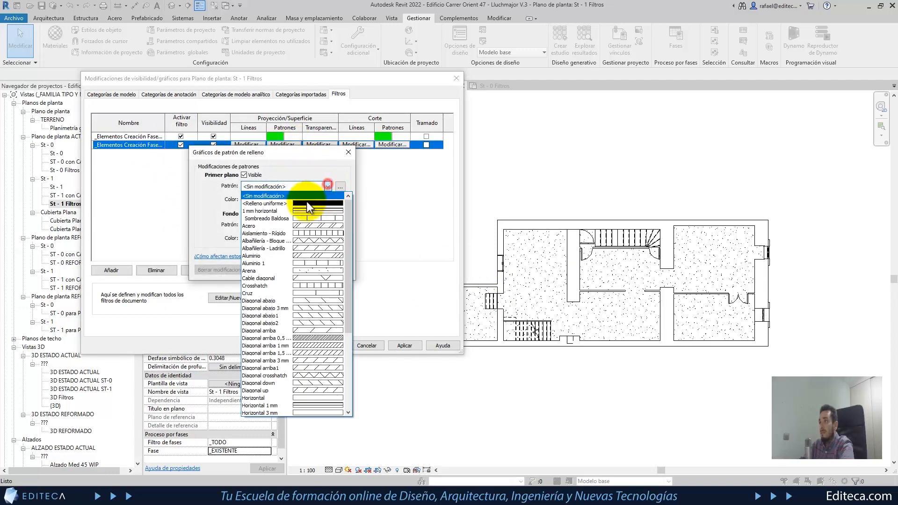
left_click(305, 201)
left_click(302, 201)
left_click(248, 225)
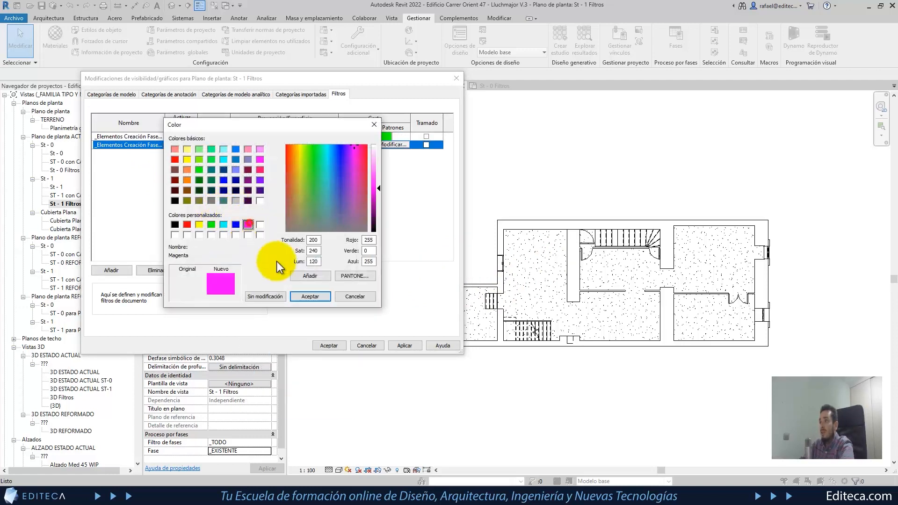
left_click(306, 299)
left_click(294, 267)
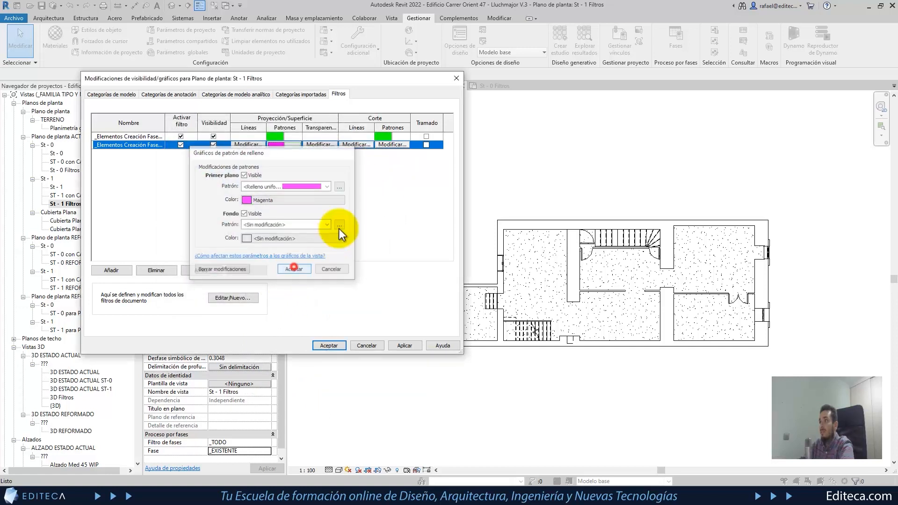
- Set the Fin de Obra filter's foreground cut pattern to Relleno uniforme in Magenta and apply the overrides to St - 1 Filtros
left_click(401, 146)
left_click(322, 187)
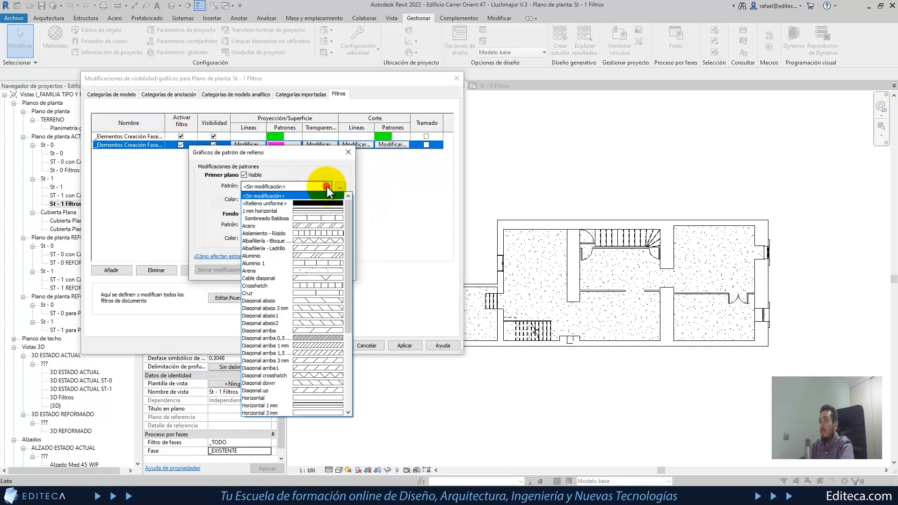
left_click(319, 203)
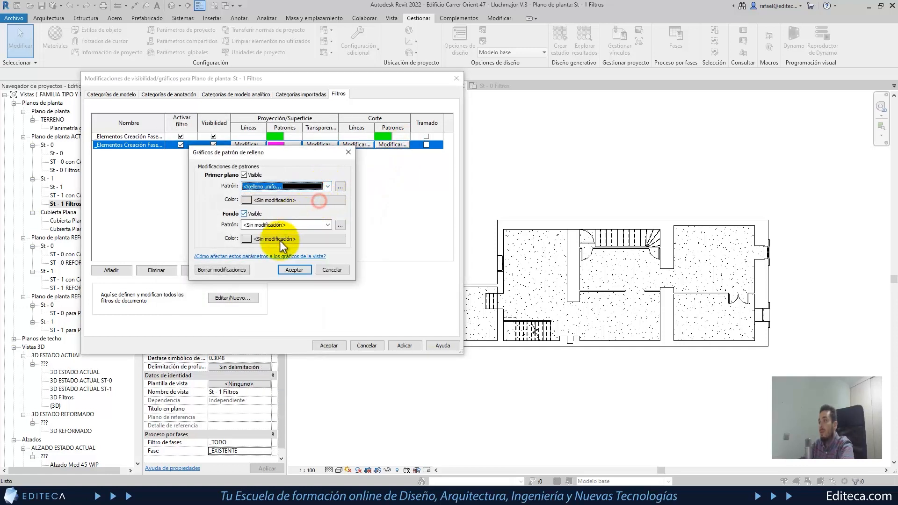
left_click(283, 200)
left_click(247, 224)
left_click(310, 296)
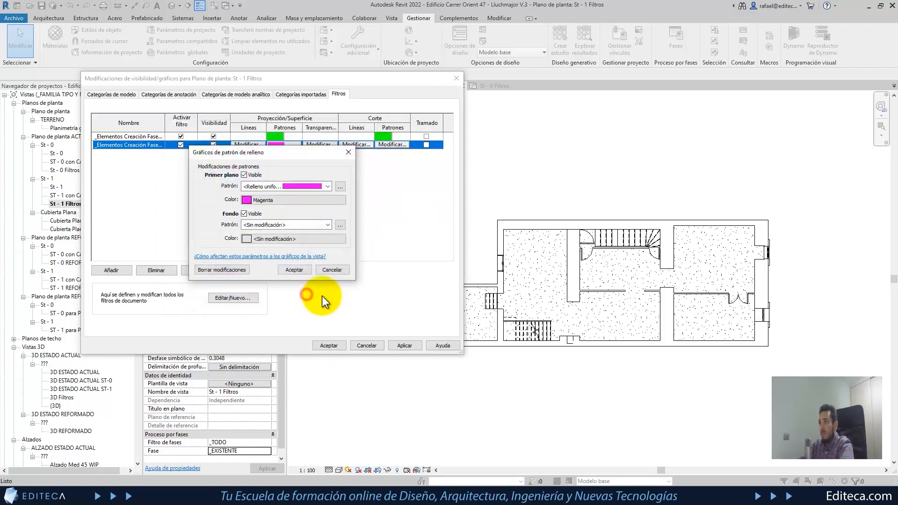
left_click(299, 269)
left_click(329, 345)
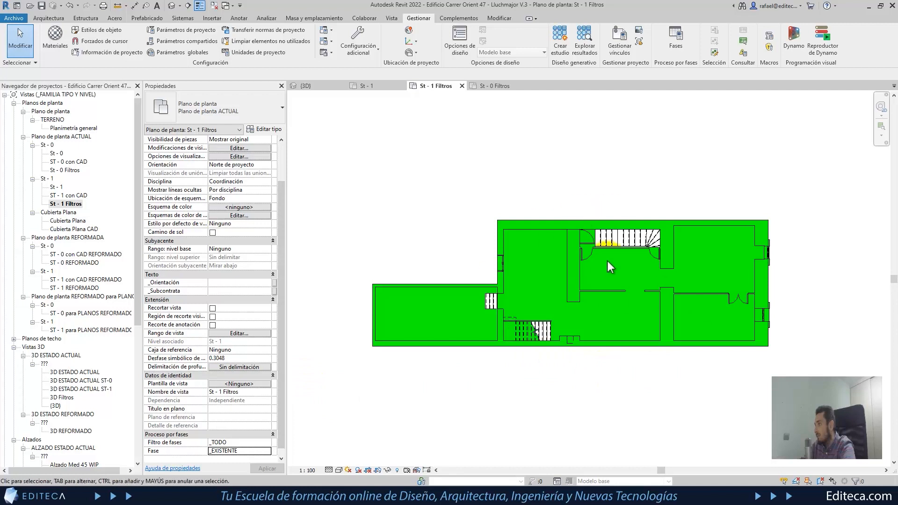
- Set the St - 1 Filtros view's phase to _FIN DE OBRA and its phase filter to _EXISTENTE + NUEVO
left_click(269, 450)
left_click(218, 466)
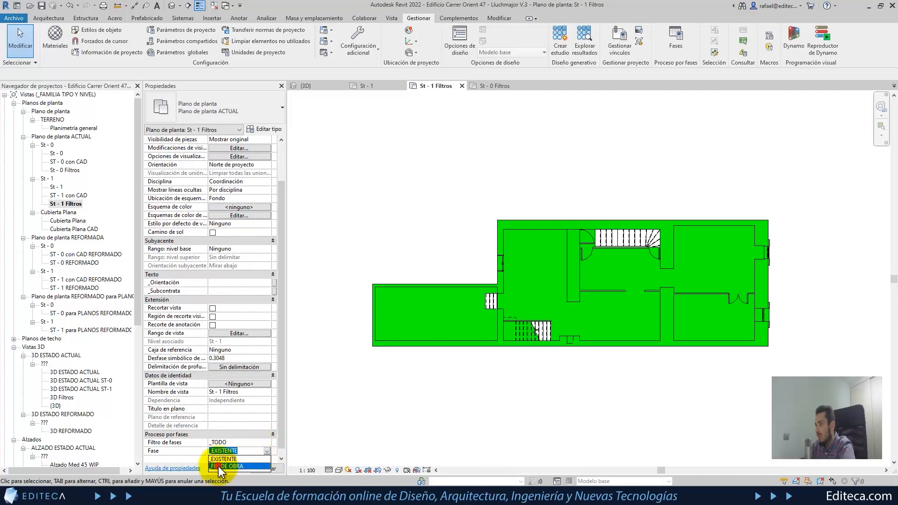
left_click(266, 442)
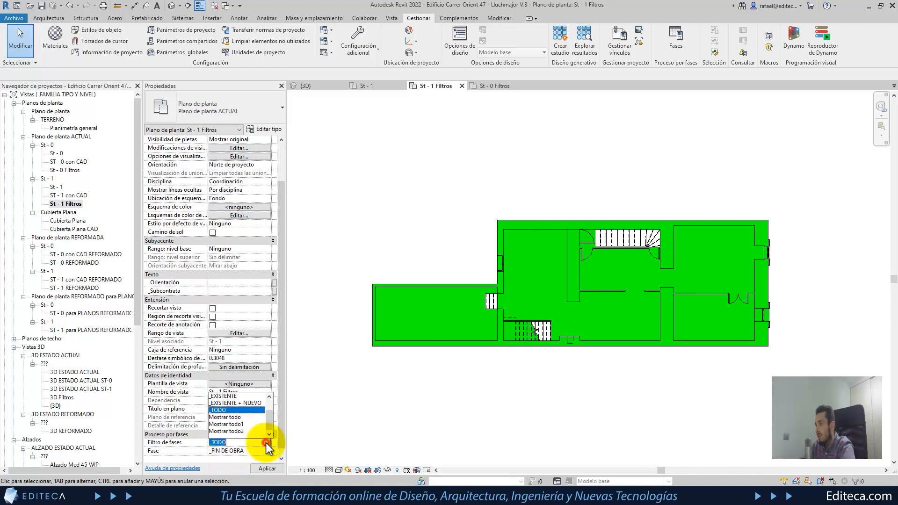
left_click(237, 402)
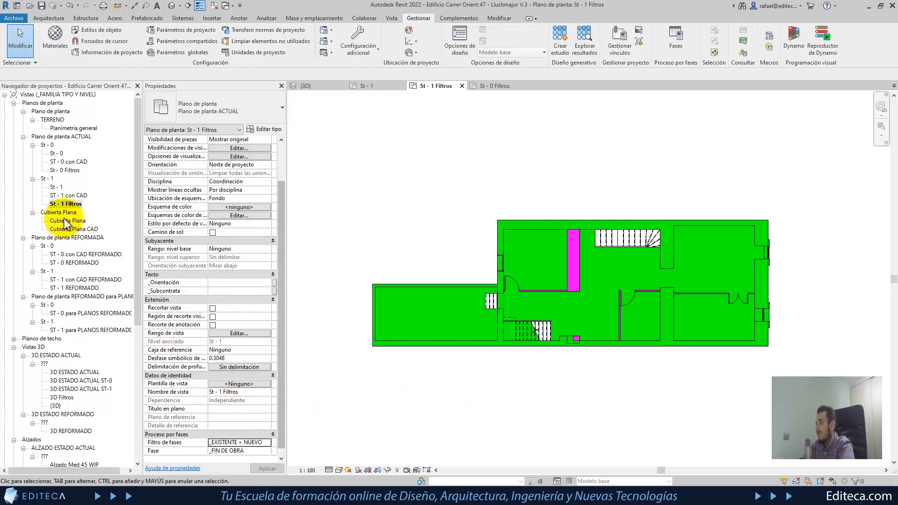
- Open the St - 0 Filtros plan and duplicate the St - 1 Filtros plan with details
double_click(59, 169)
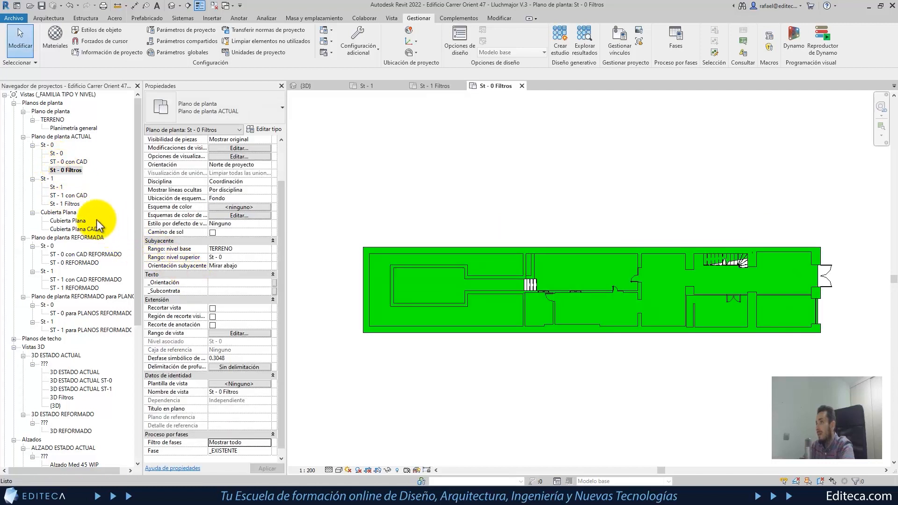
right_click(68, 205)
mouse_move(111, 280)
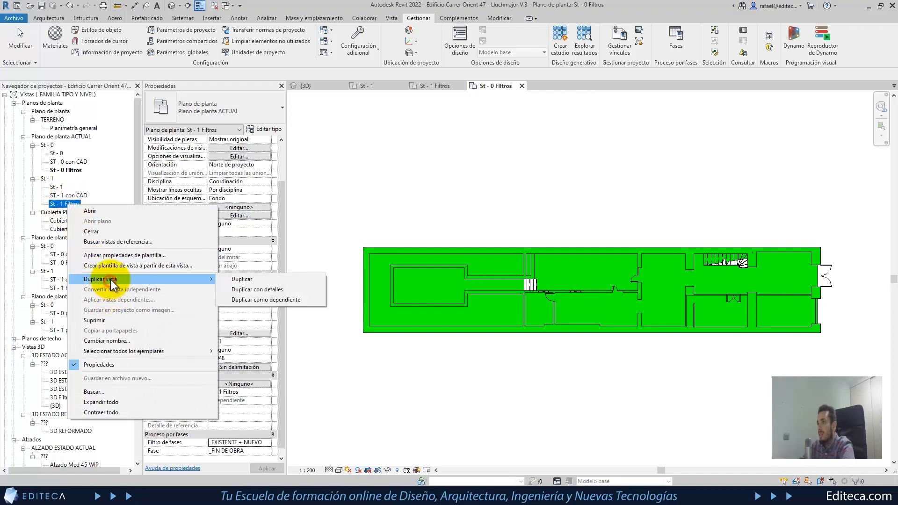
left_click(236, 289)
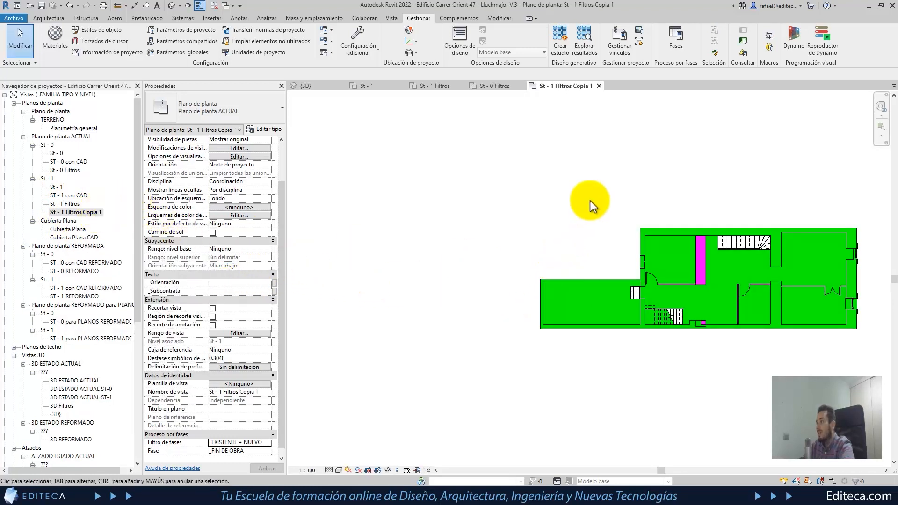
middle_click_drag(590, 200, 486, 222)
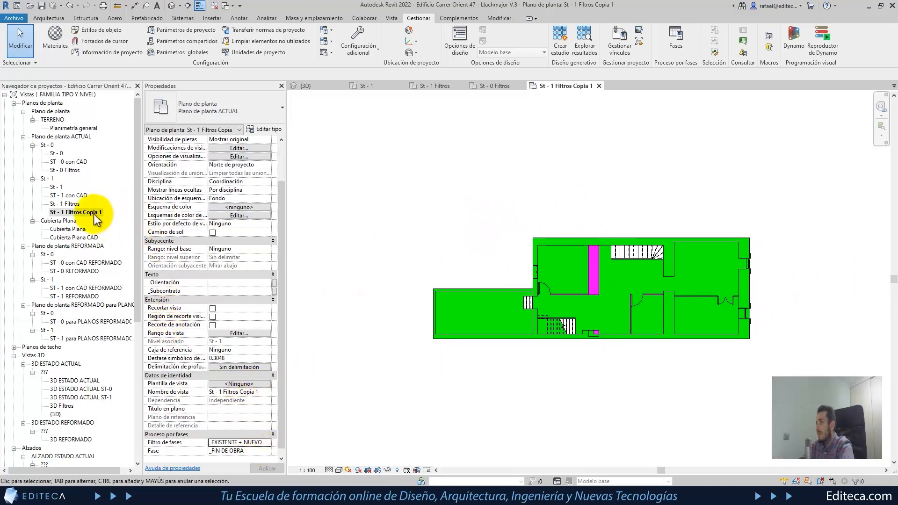
- Set the St - 1 Filtros Copia 1 view's phase to _EXISTENTE and its phase filter to _TODO
left_click(263, 442)
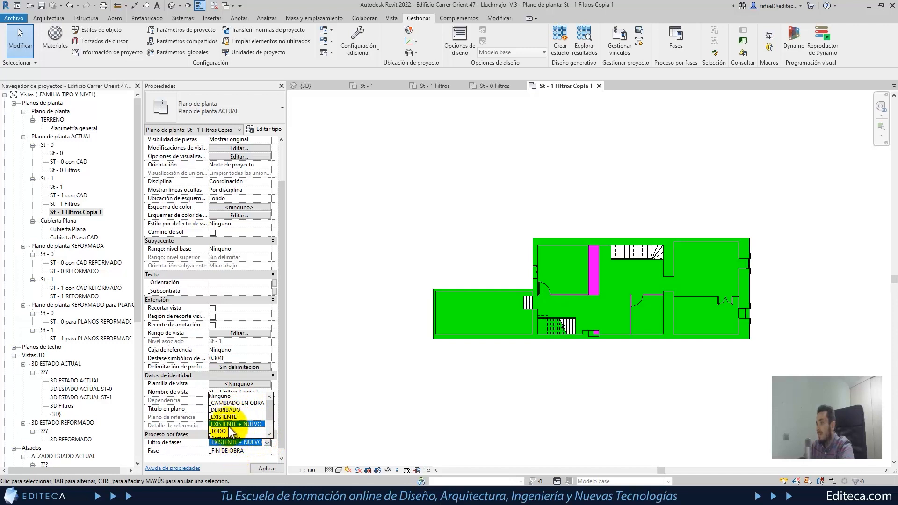
left_click(226, 417)
left_click(261, 451)
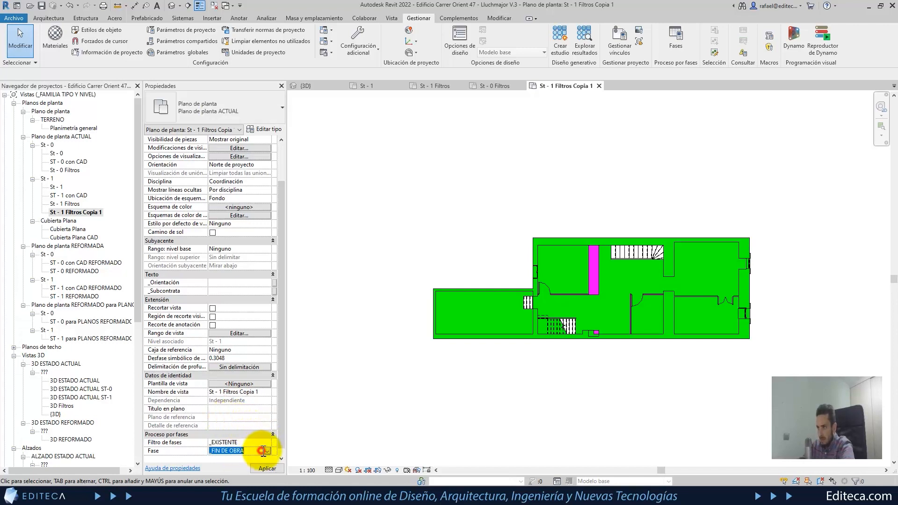
left_click(267, 451)
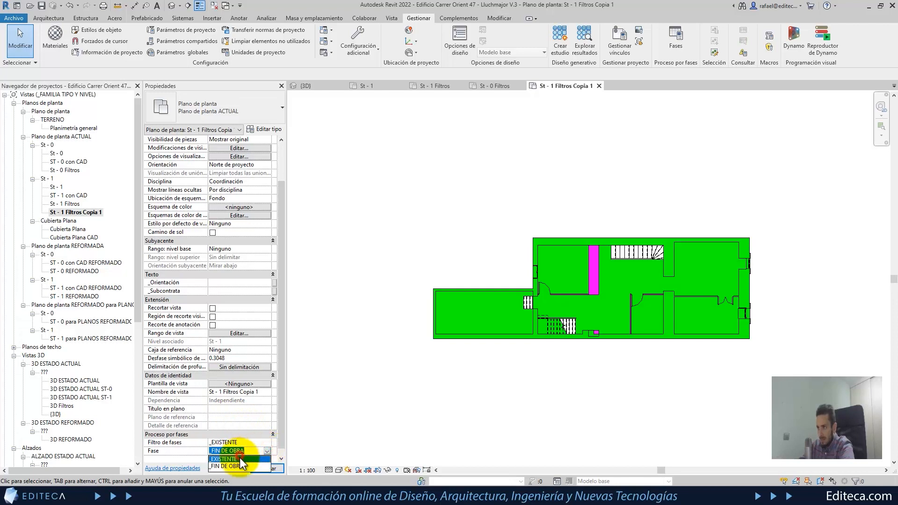
left_click(225, 458)
left_click(267, 442)
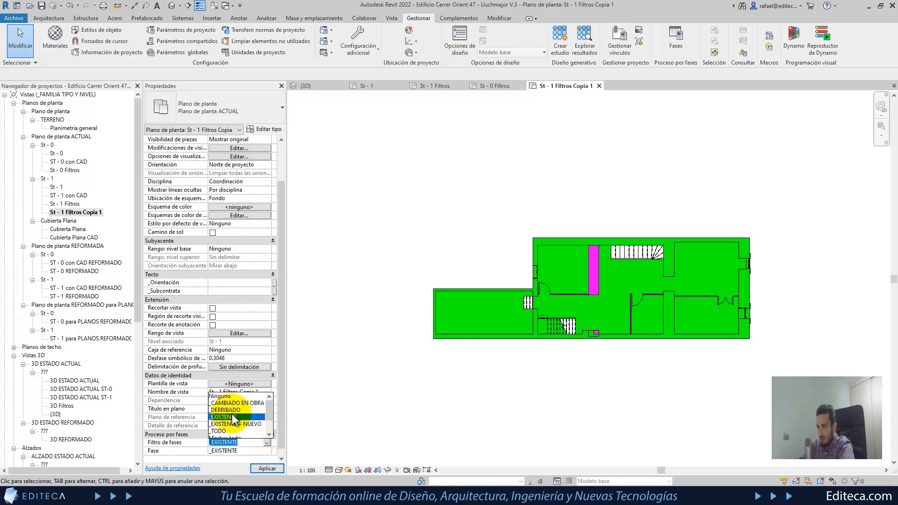
left_click(219, 431)
left_click(473, 396)
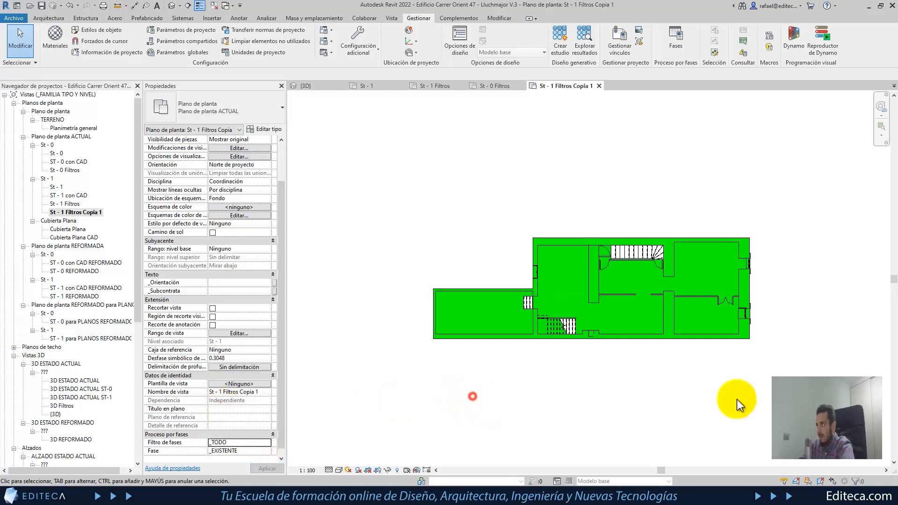
scroll(714, 215, "up", 2)
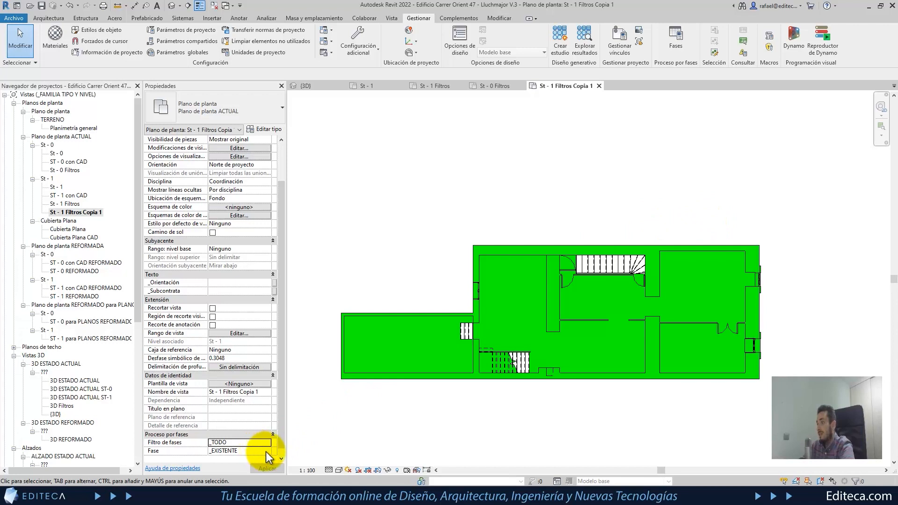
- Switch the St - 1 Filtros Copia 1 view to the _FIN DE OBRA phase with the _TODO phase filter
left_click(266, 451)
left_click(243, 467)
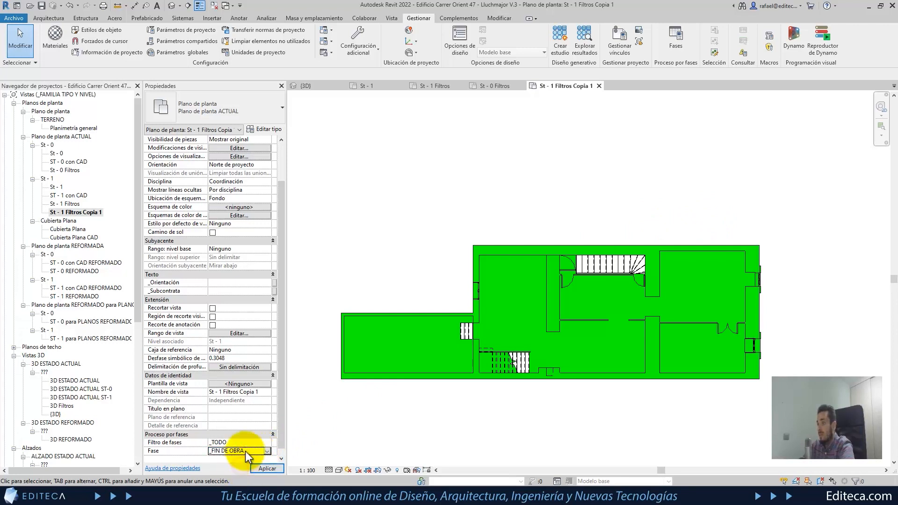
left_click(266, 443)
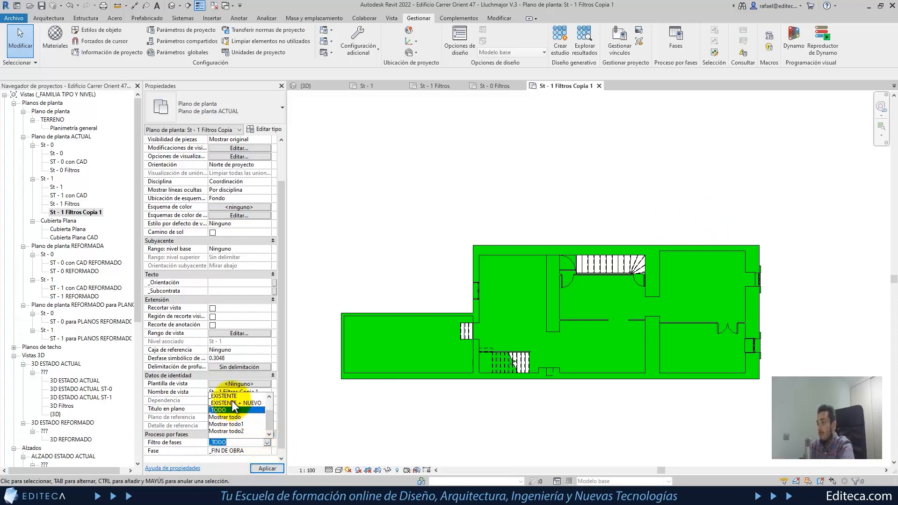
left_click(232, 409)
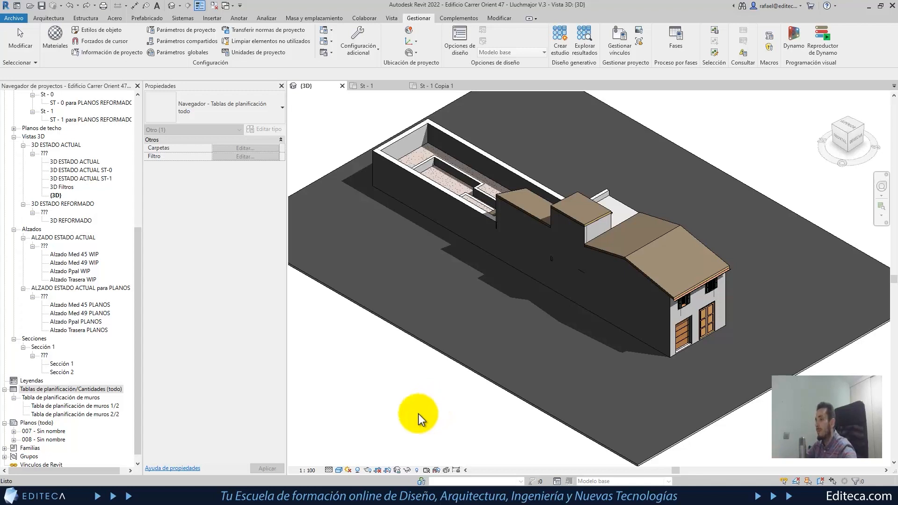
- Create a new Multicategoría schedule named "_Coordinación de modelado"
right_click(101, 390)
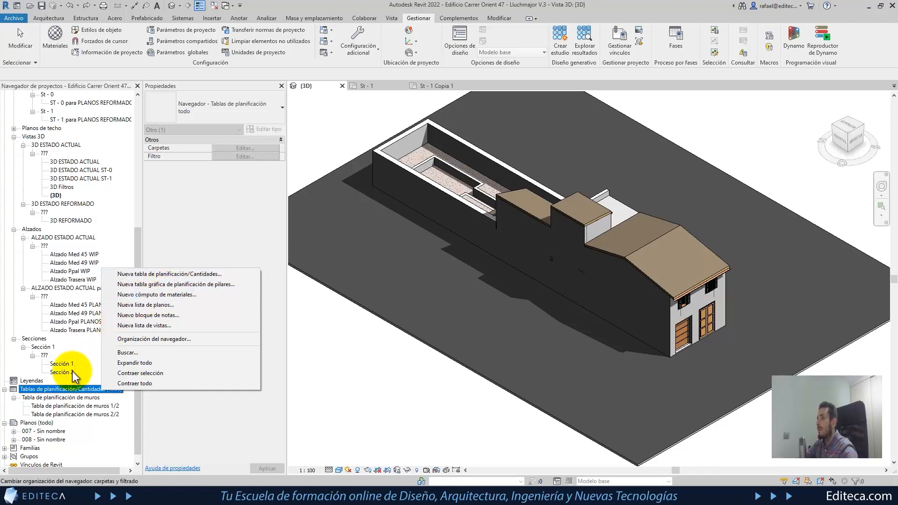
left_click(149, 274)
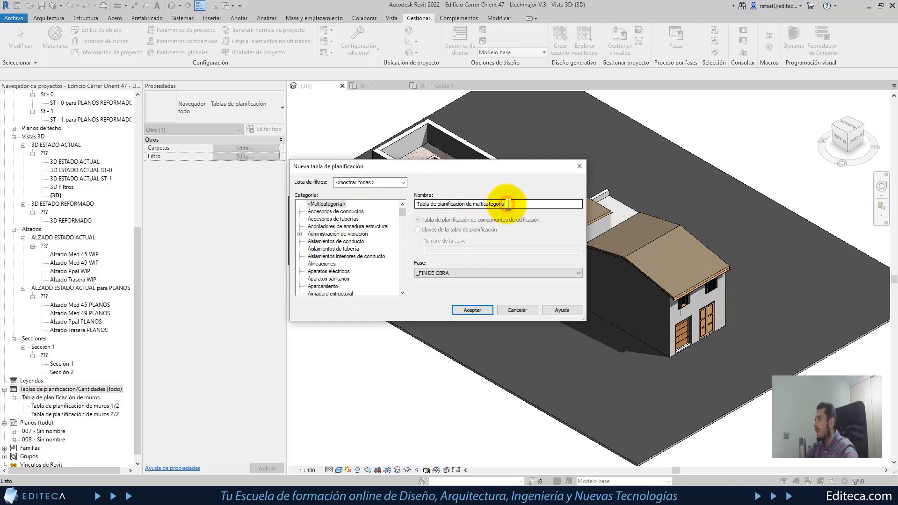
left_click_drag(509, 204, 412, 209)
type("_Coordinaci")
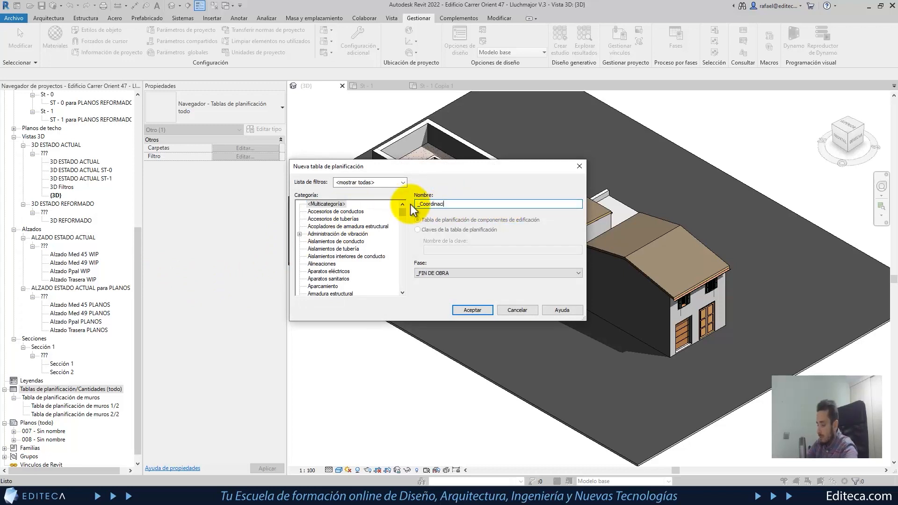
type("ón de modelado")
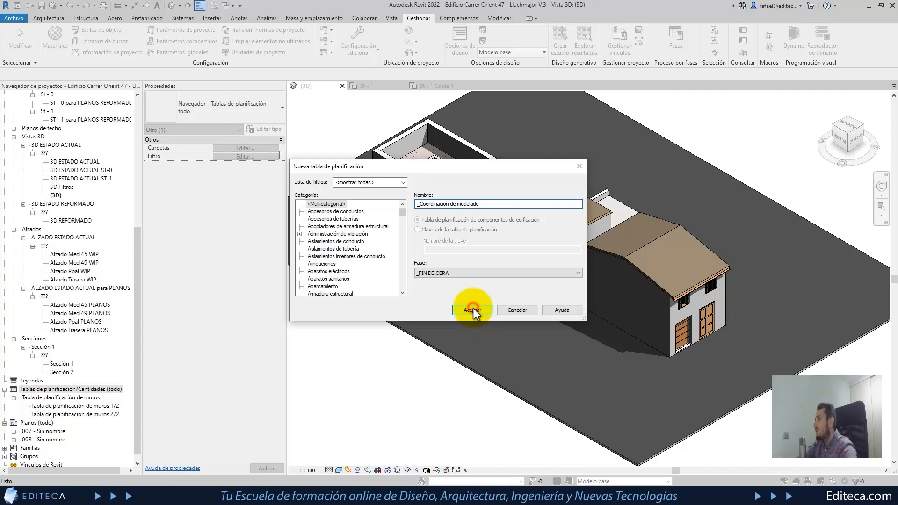
left_click(473, 310)
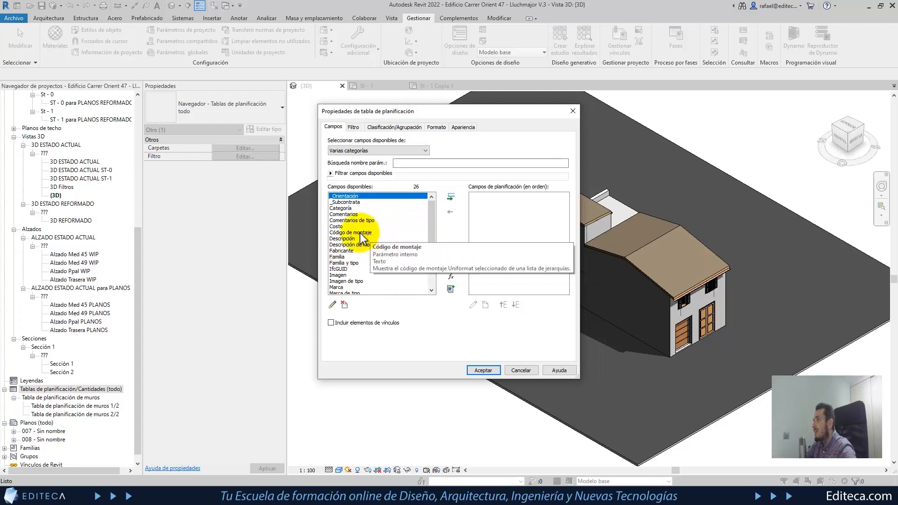
- Add the Categoría, Familia and Tipo fields to the schedule in that order and create the schedule
scroll(363, 239, "down", 1)
scroll(355, 231, "up", 1)
left_click(341, 208)
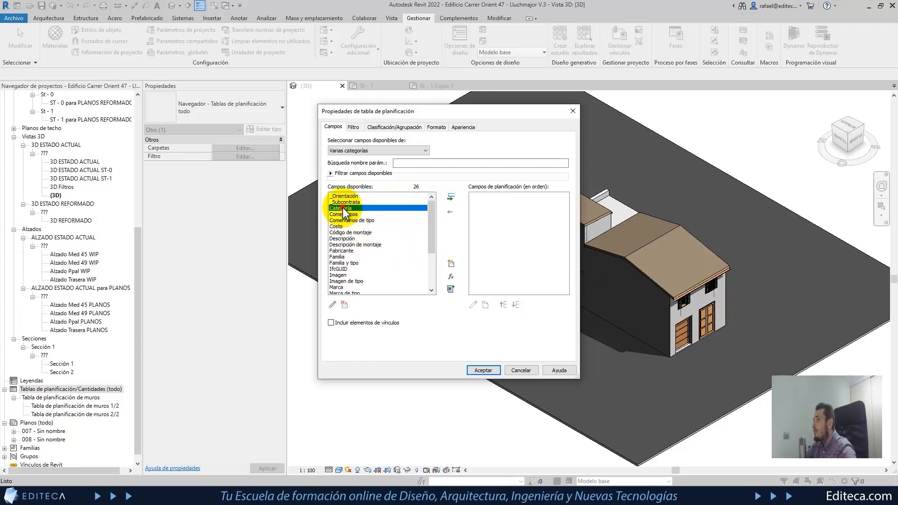
left_click(449, 198)
scroll(370, 244, "down", 1)
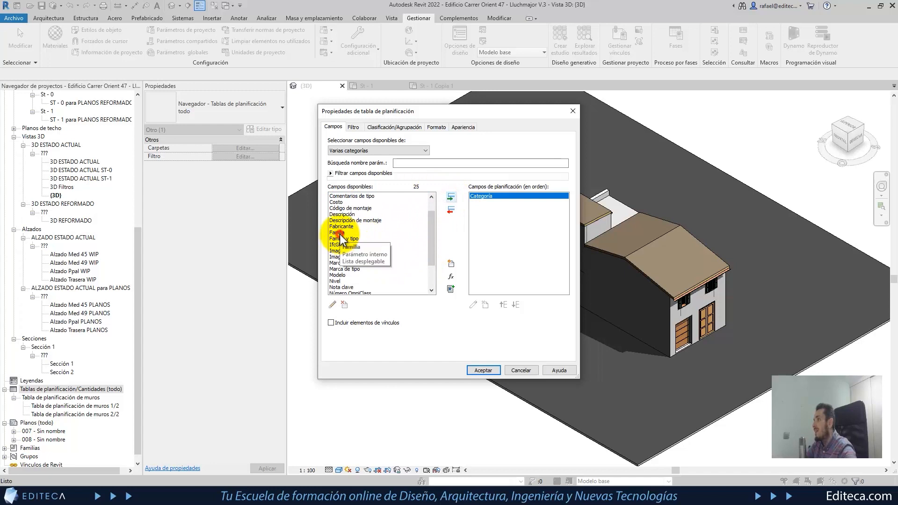
left_click(339, 233)
left_click(450, 197)
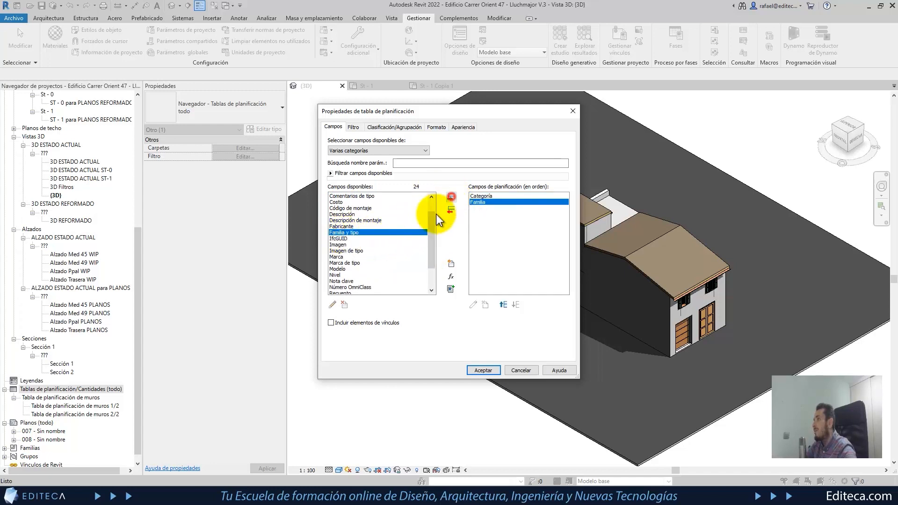
left_click_drag(431, 222, 431, 241)
left_click(335, 269)
left_click(450, 197)
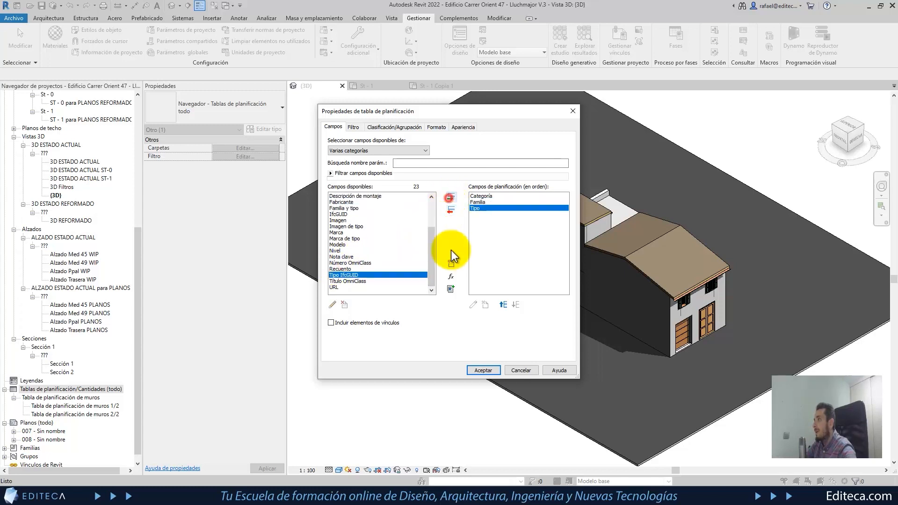
left_click(483, 370)
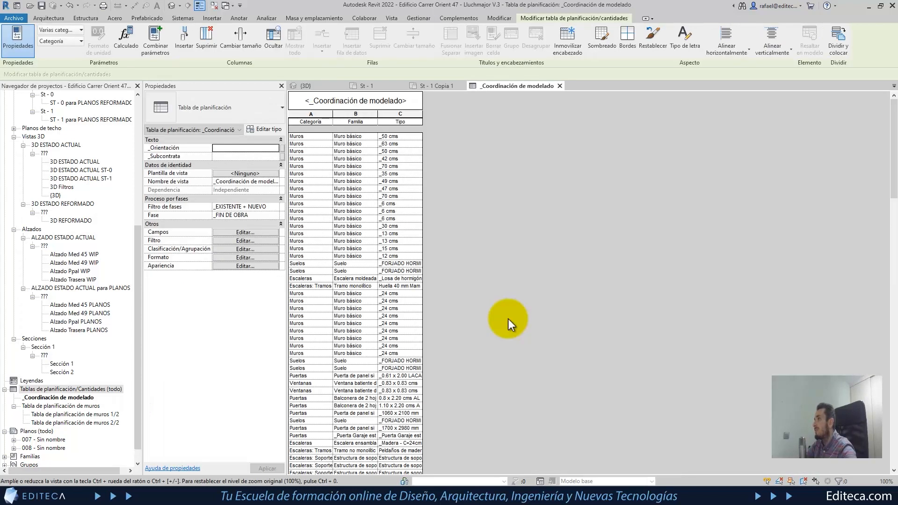
- Widen the schedule's columns to fit their text and sort the rows by Categoría with a blank line between groups
left_click_drag(422, 116, 558, 114)
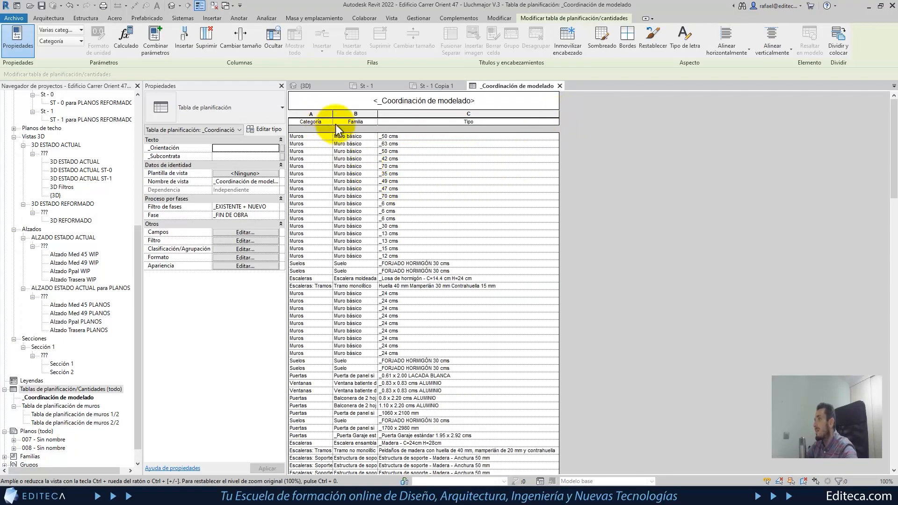
left_click_drag(333, 116, 481, 123)
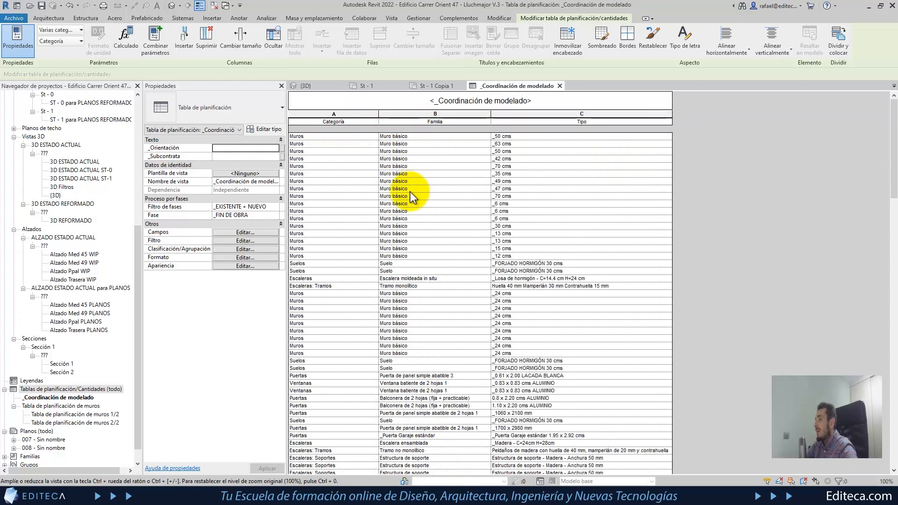
left_click(247, 248)
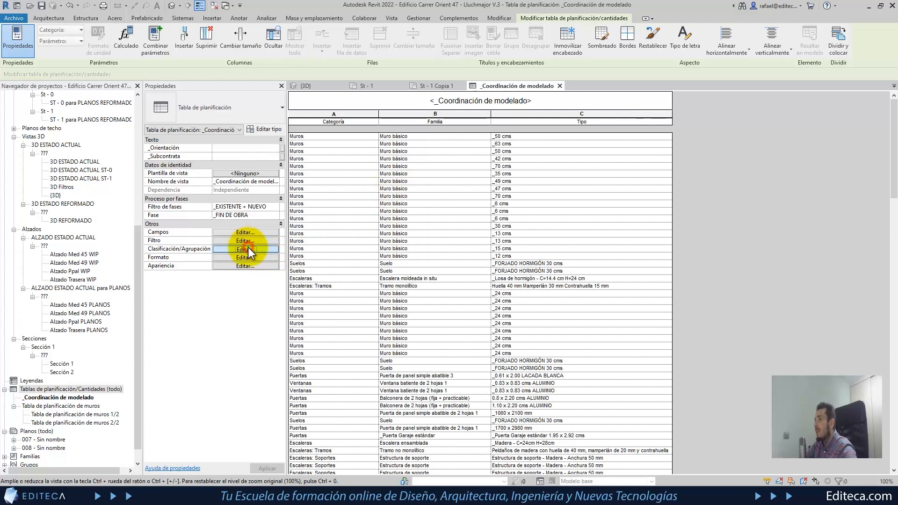
left_click(432, 141)
left_click(424, 157)
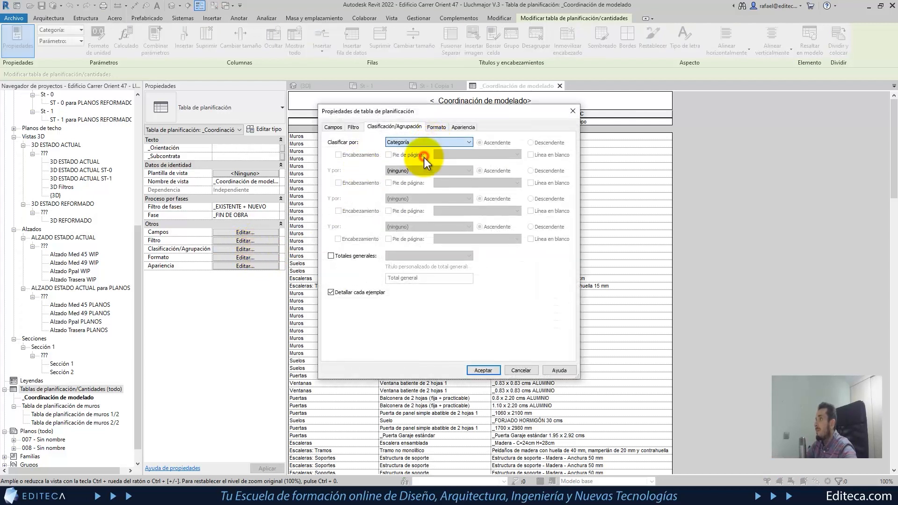
left_click(530, 154)
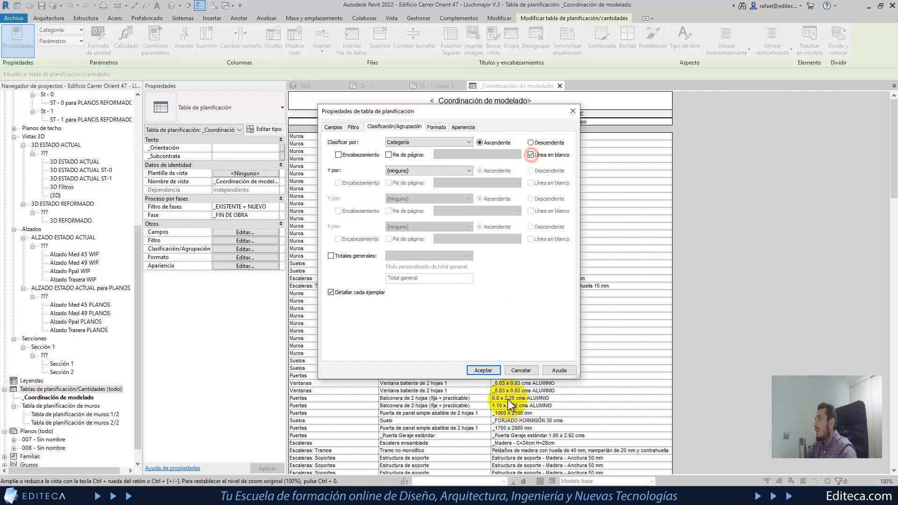
left_click(483, 370)
- Examine the categories, families and types listed in the grouped schedule, from structural framing through to windows
scroll(396, 250, "down", 15)
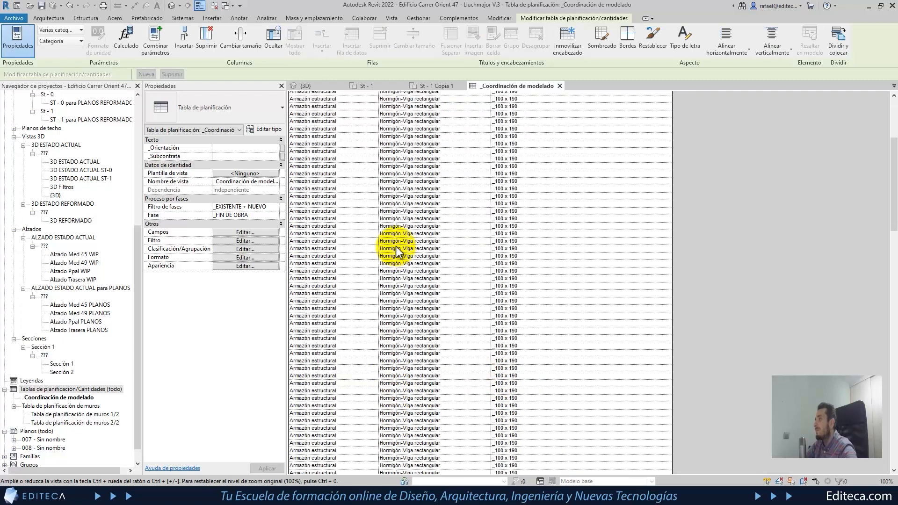
scroll(395, 246, "down", 8)
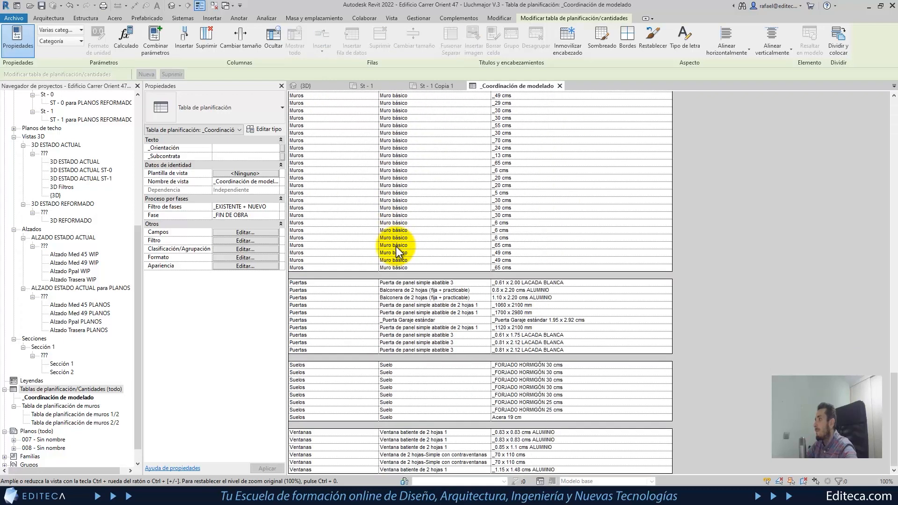
scroll(395, 246, "up", 10)
scroll(395, 246, "up", 10)
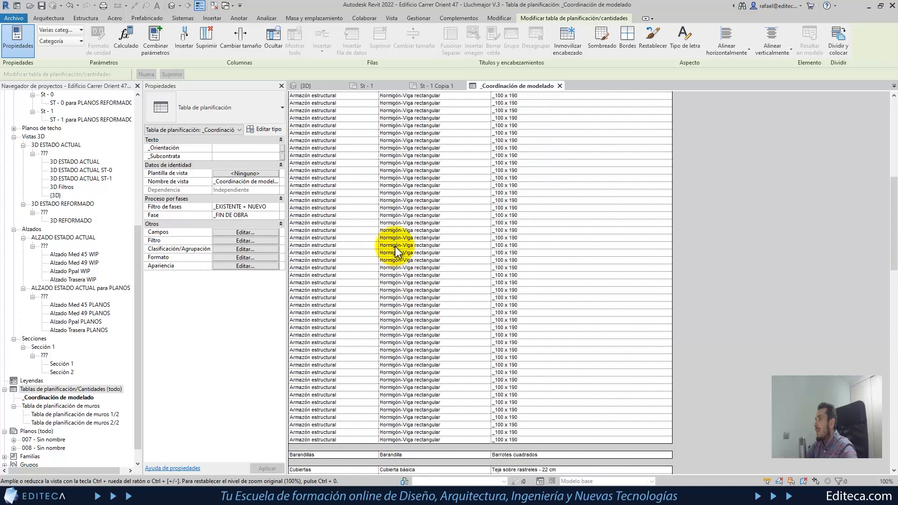
scroll(394, 246, "down", 5)
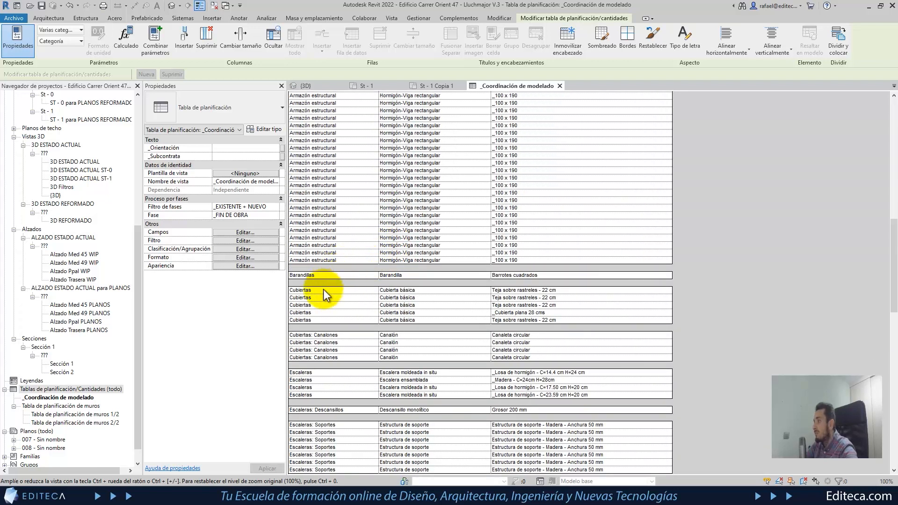
scroll(321, 300, "down", 5)
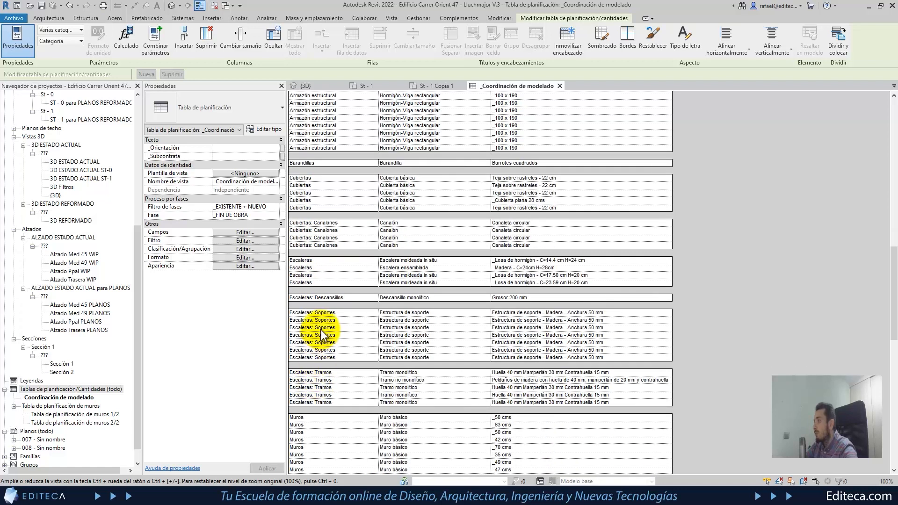
scroll(312, 364, "down", 2)
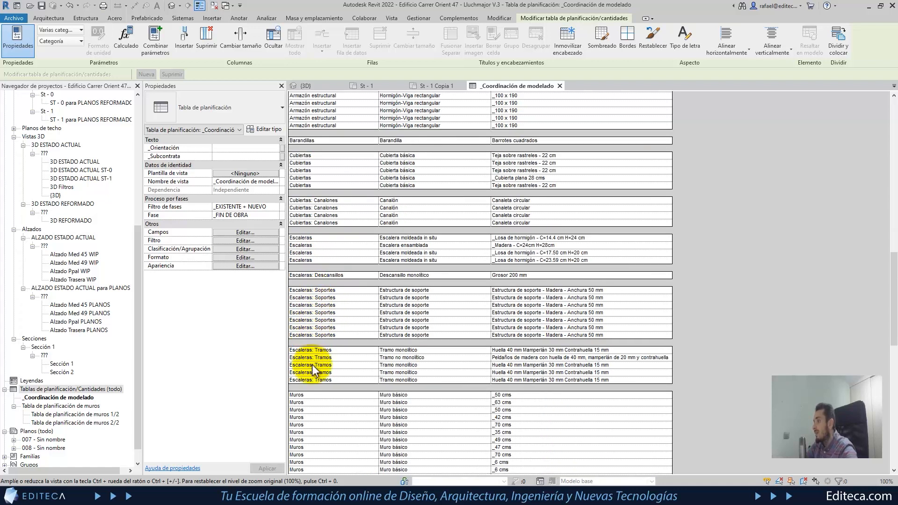
scroll(318, 357, "down", 1)
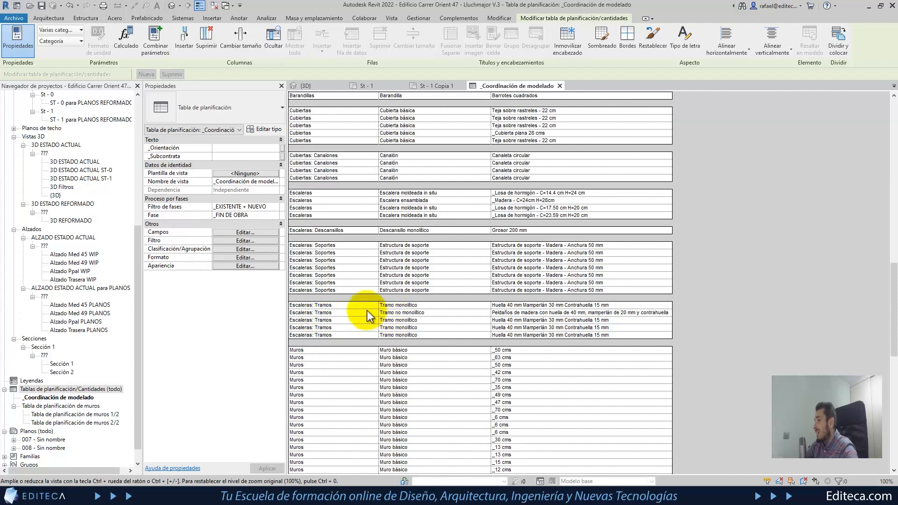
scroll(431, 245, "up", 15)
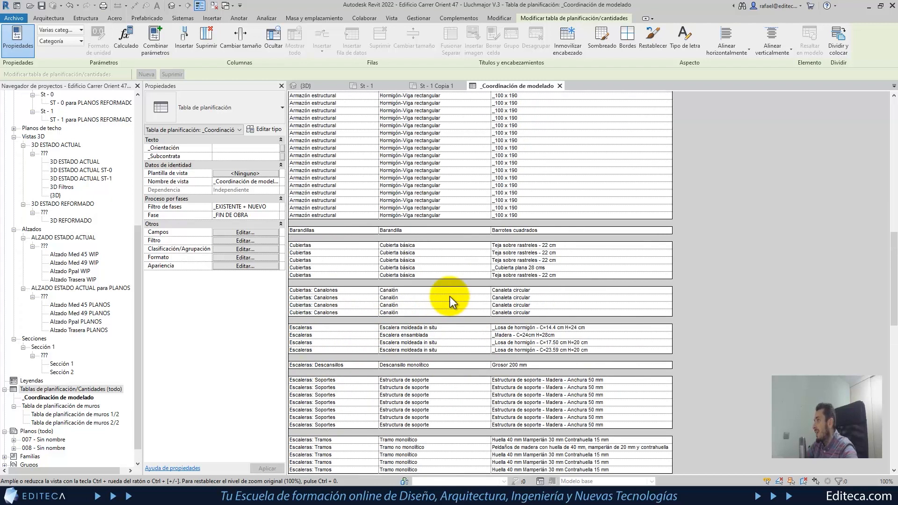
scroll(443, 303, "up", 5)
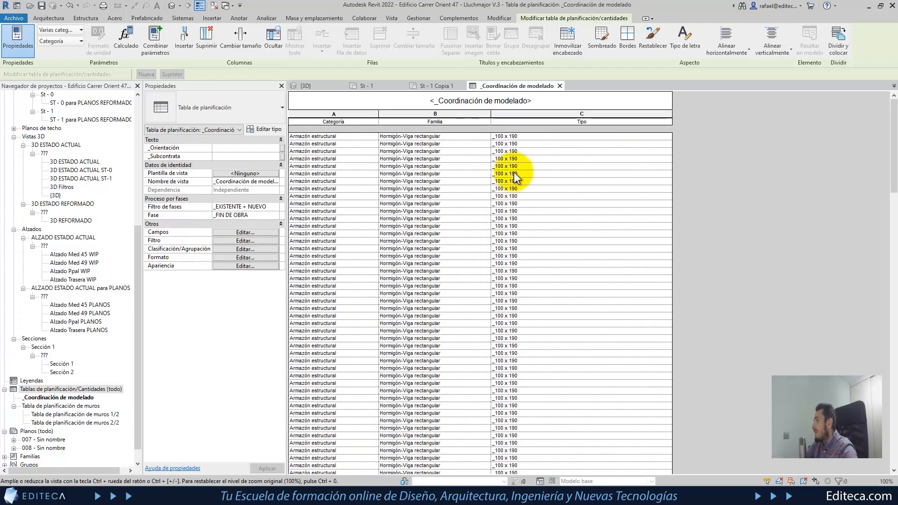
- Add Tipo as the second sorting criterion with a blank line, and remove the blank line from the Categoría criterion
left_click(244, 248)
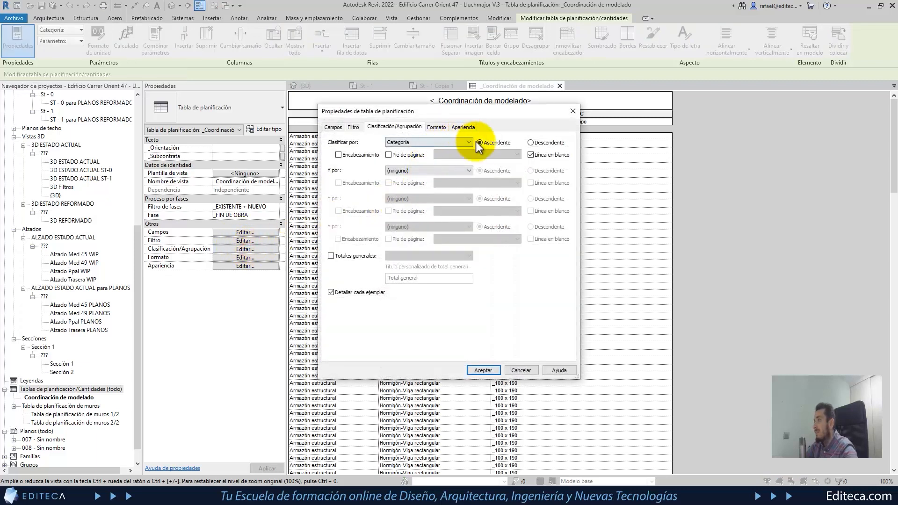
left_click(447, 170)
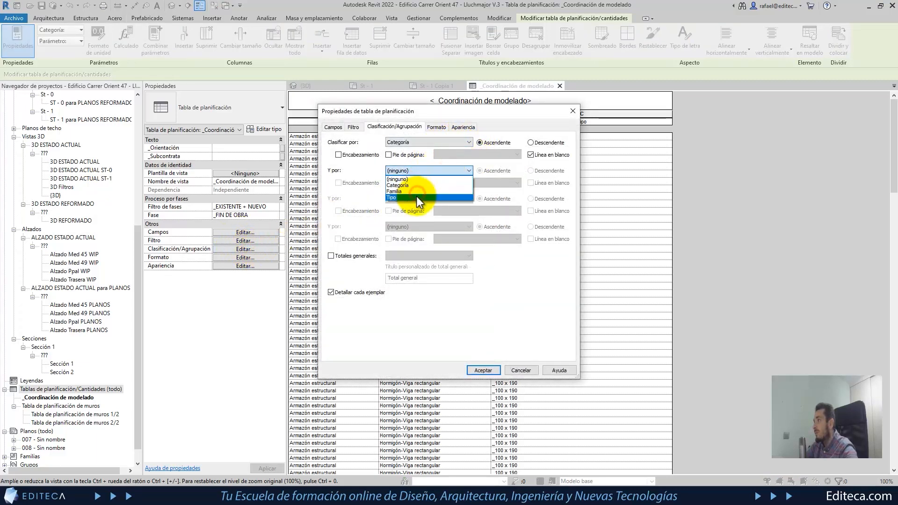
left_click(416, 196)
left_click(531, 183)
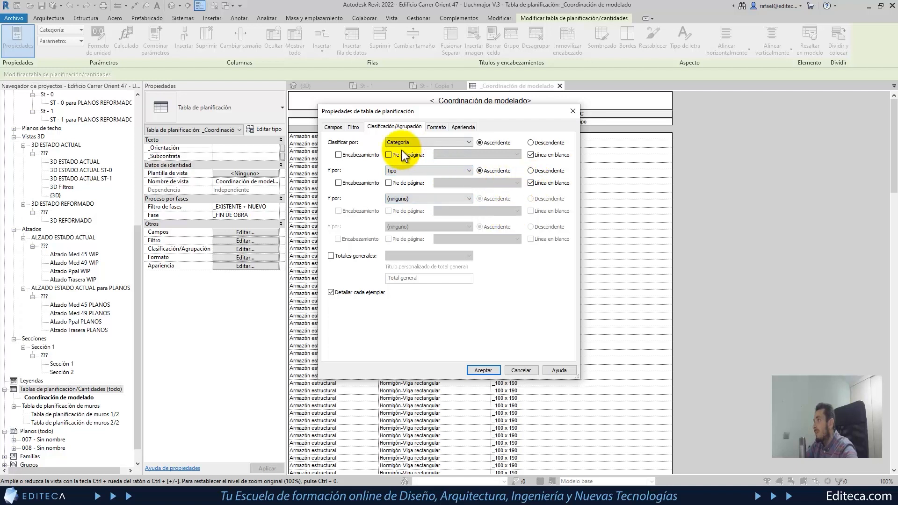
left_click(530, 155)
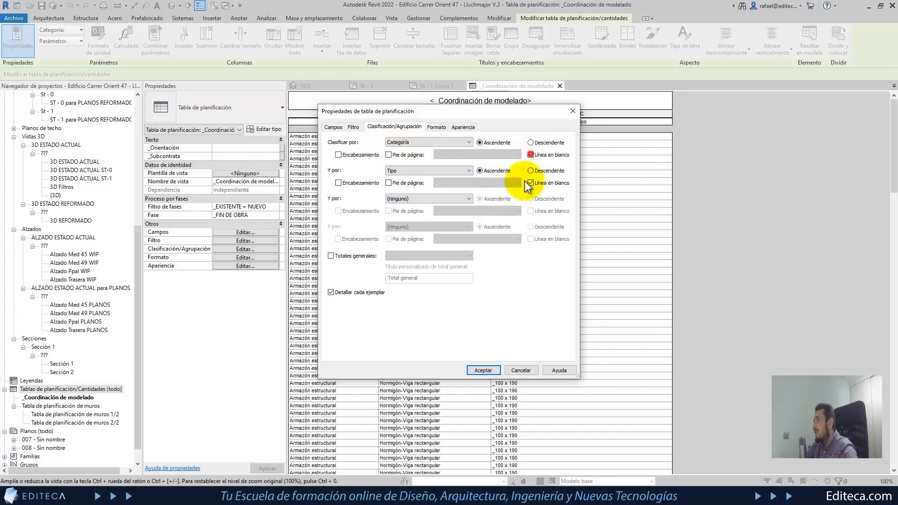
left_click(487, 369)
scroll(590, 260, "down", 5)
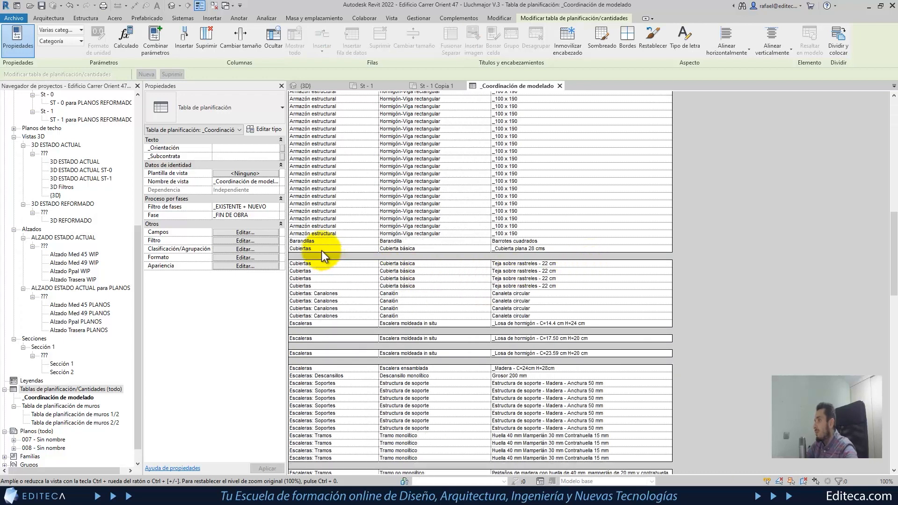
- Enable the blank line for the Categoría sorting criterion again and review the resulting groups down to the walls
left_click(230, 247)
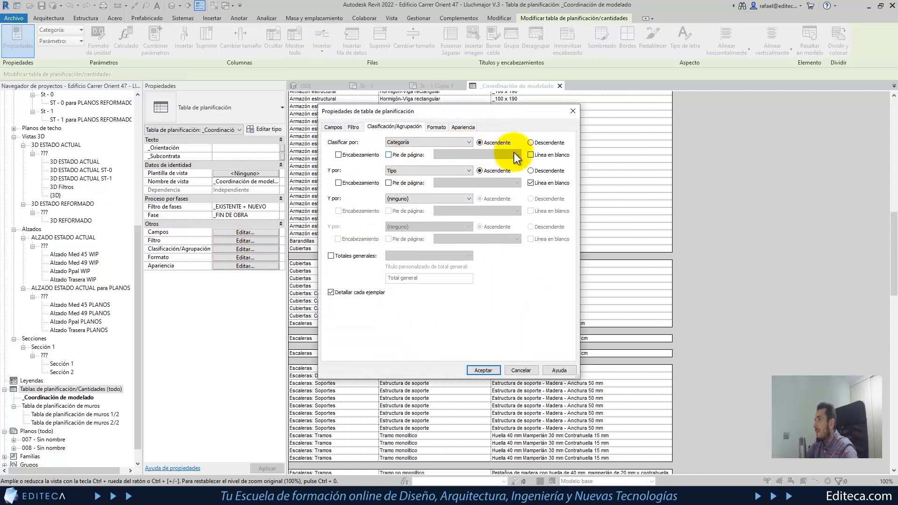
left_click(530, 155)
left_click(487, 370)
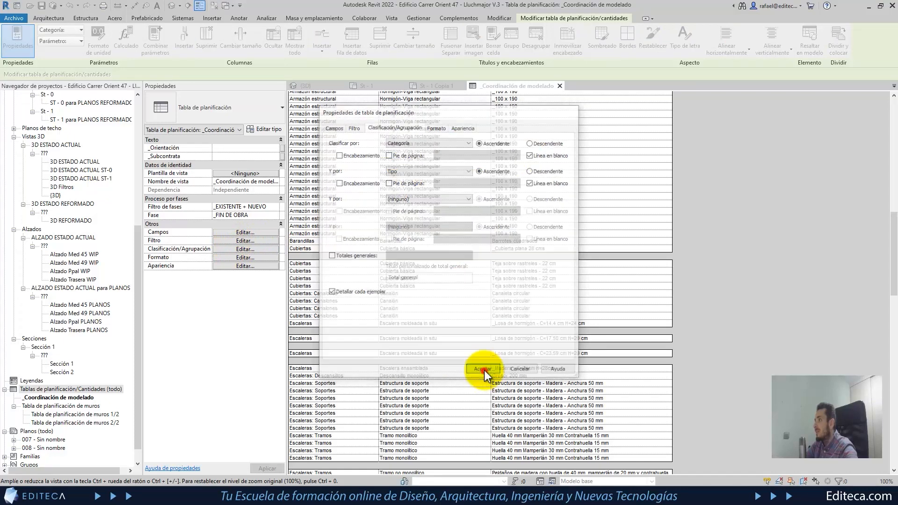
scroll(332, 234, "down", 1)
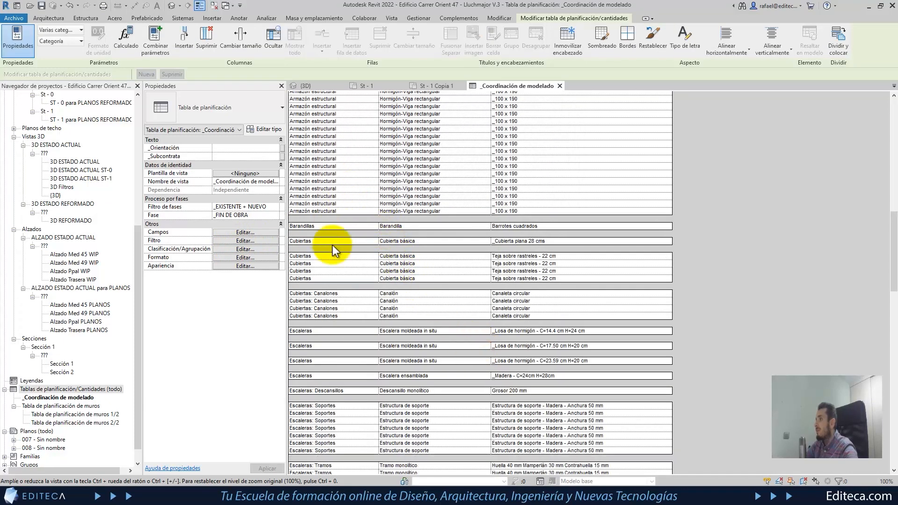
scroll(318, 262, "down", 1)
scroll(369, 249, "down", 1)
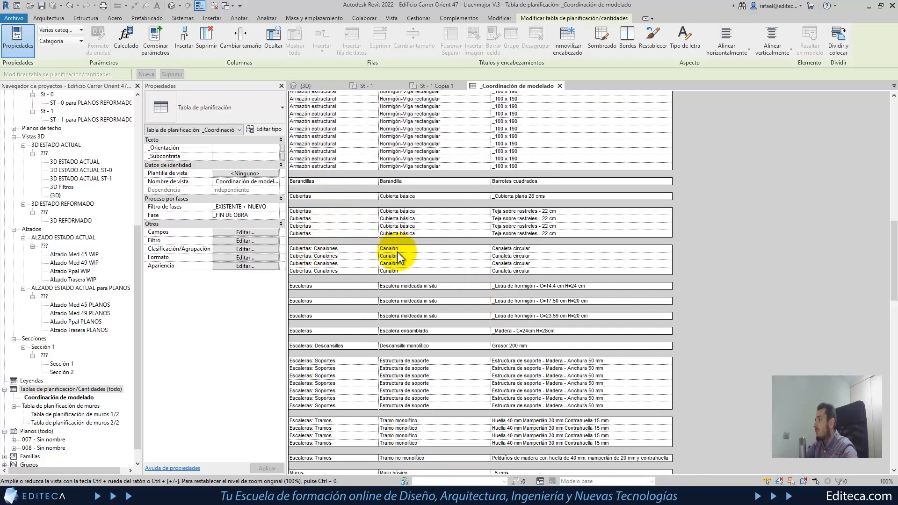
scroll(364, 268, "down", 1)
scroll(400, 290, "down", 2)
scroll(399, 301, "down", 10)
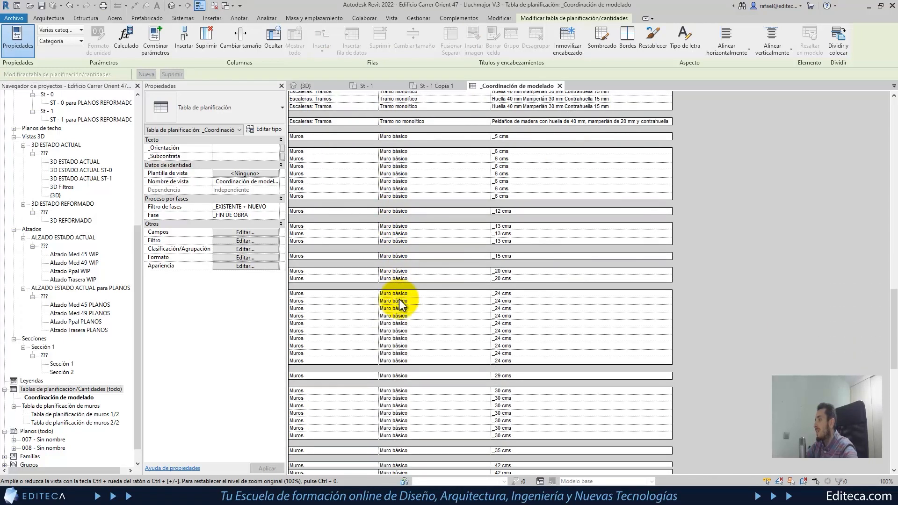